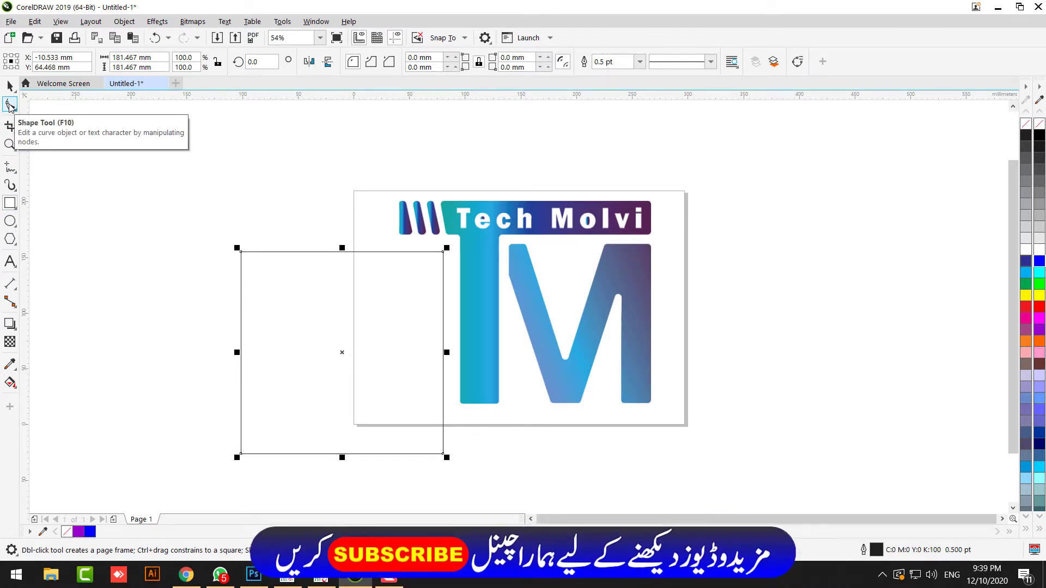
Round the square's upper-left corner with the Smooth tool, using a 38.1 mm nib
click(9, 105)
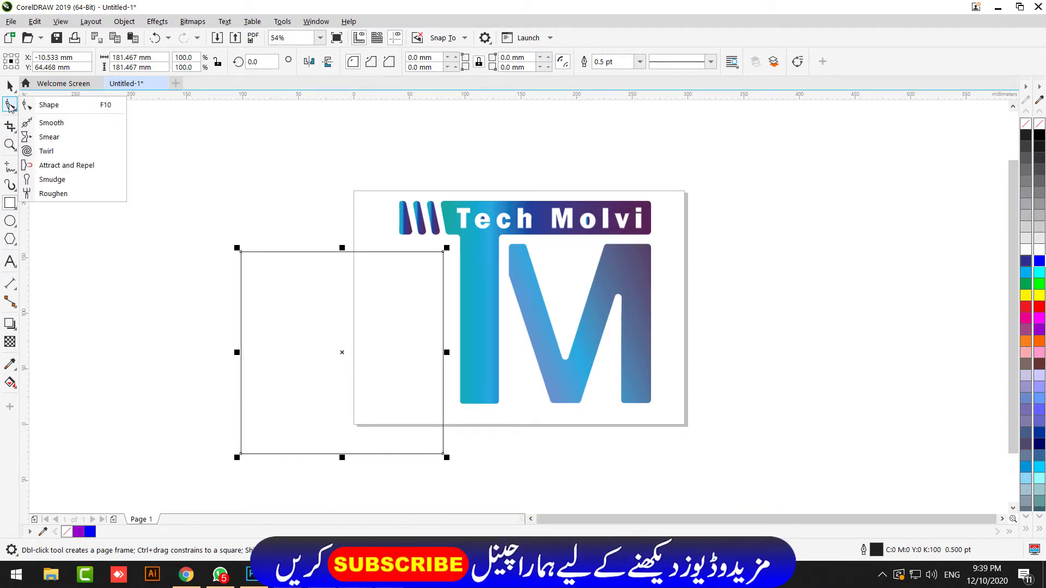
click(52, 123)
scroll(240, 251, up, 10)
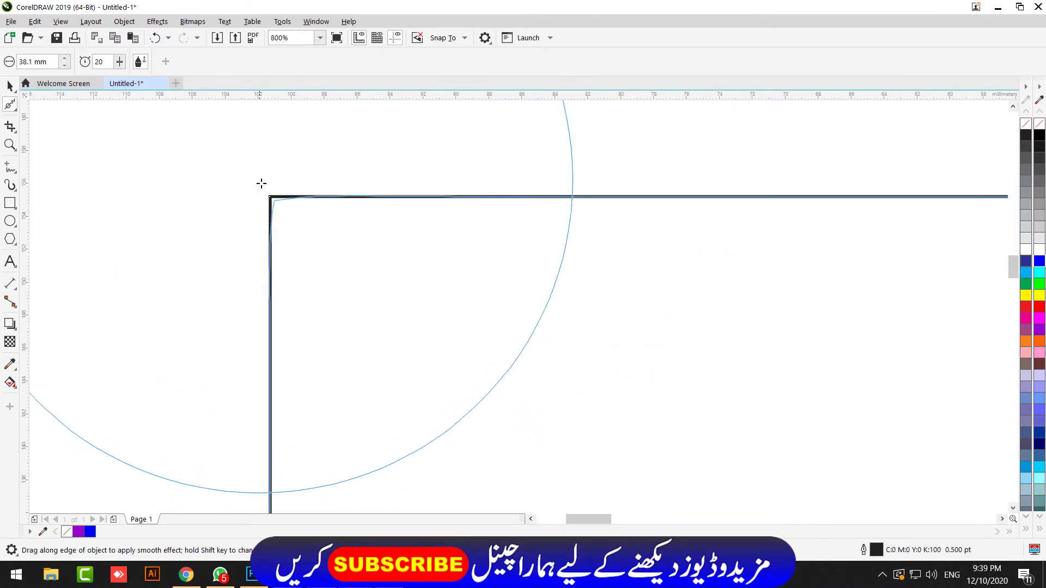
drag(259, 182, 306, 257)
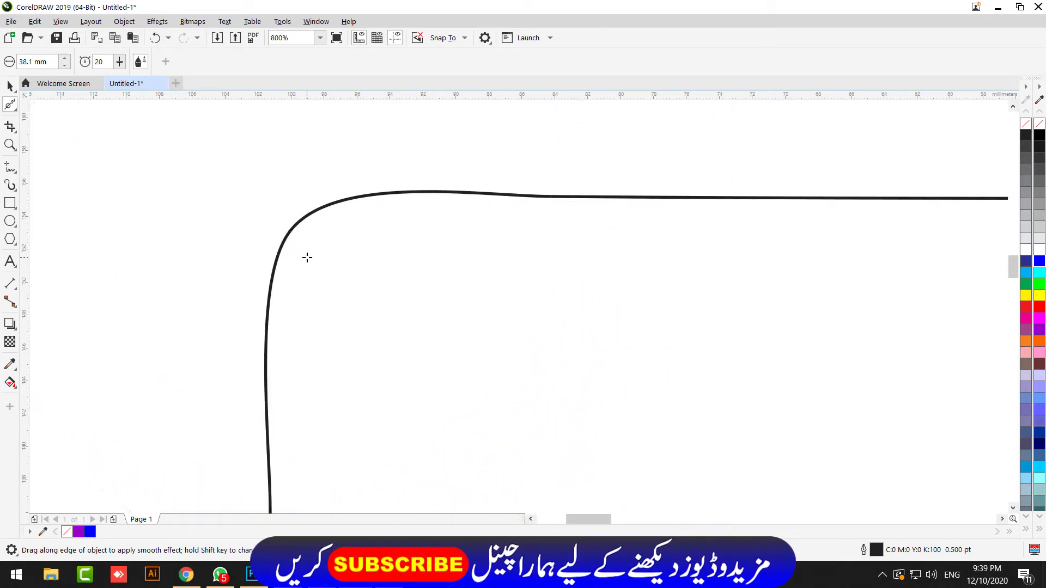
scroll(303, 240, down, 2)
mouse_move(283, 205)
mouse_down()
mouse_move(354, 297)
mouse_move(365, 288)
mouse_up()
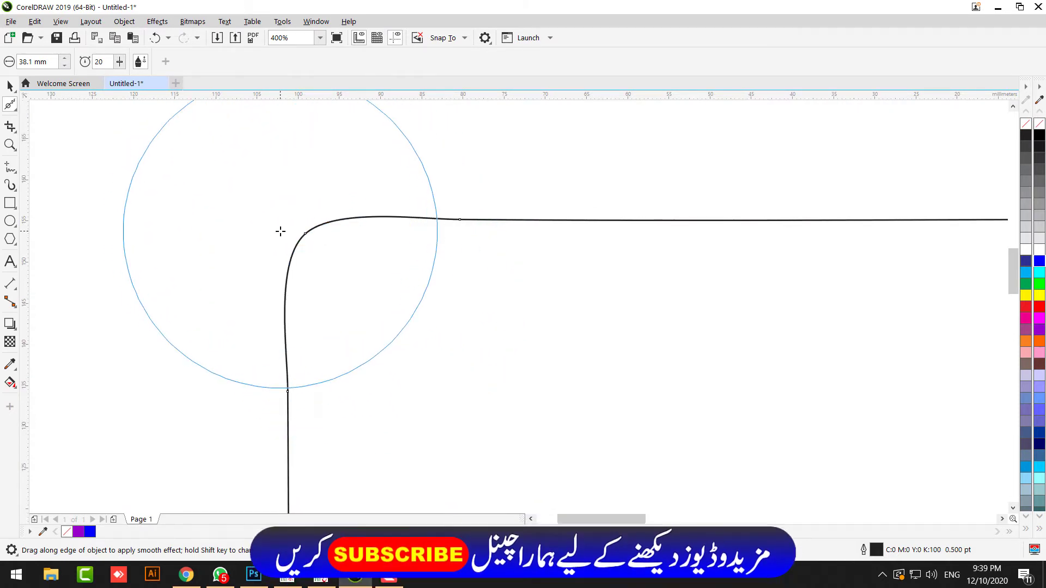
Round the square's upper-right corner with the Smooth tool
scroll(280, 231, up, 4)
scroll(300, 231, down, 2)
scroll(224, 227, down, 6)
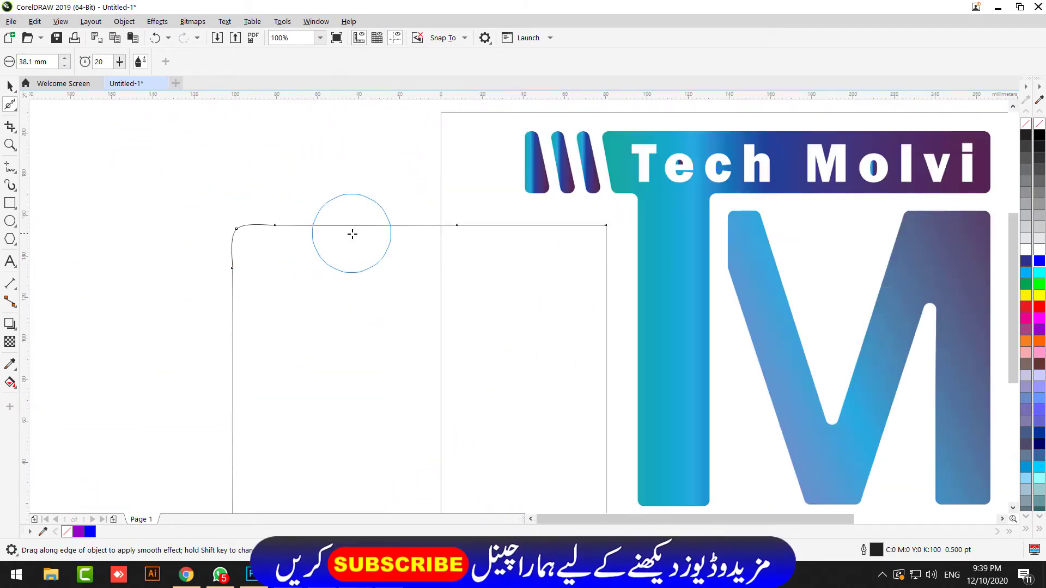
scroll(591, 221, up, 3)
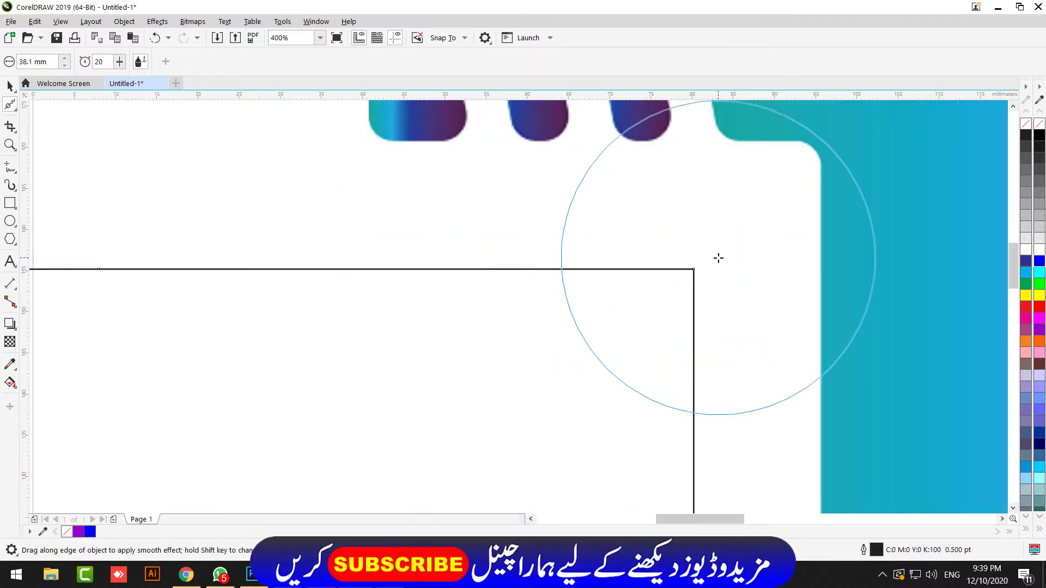
mouse_move(570, 416)
mouse_down()
mouse_move(632, 375)
mouse_move(691, 307)
mouse_move(692, 288)
mouse_move(645, 343)
mouse_move(634, 321)
mouse_up()
scroll(609, 331, down, 4)
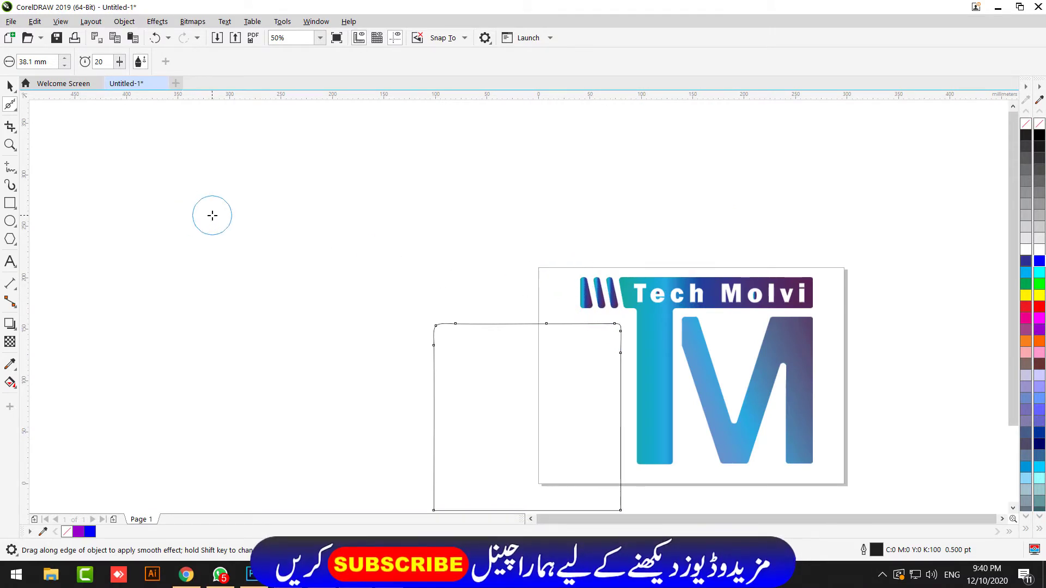
Pull a deep, narrow notch downward into the square's top edge with the Smear tool
click(16, 109)
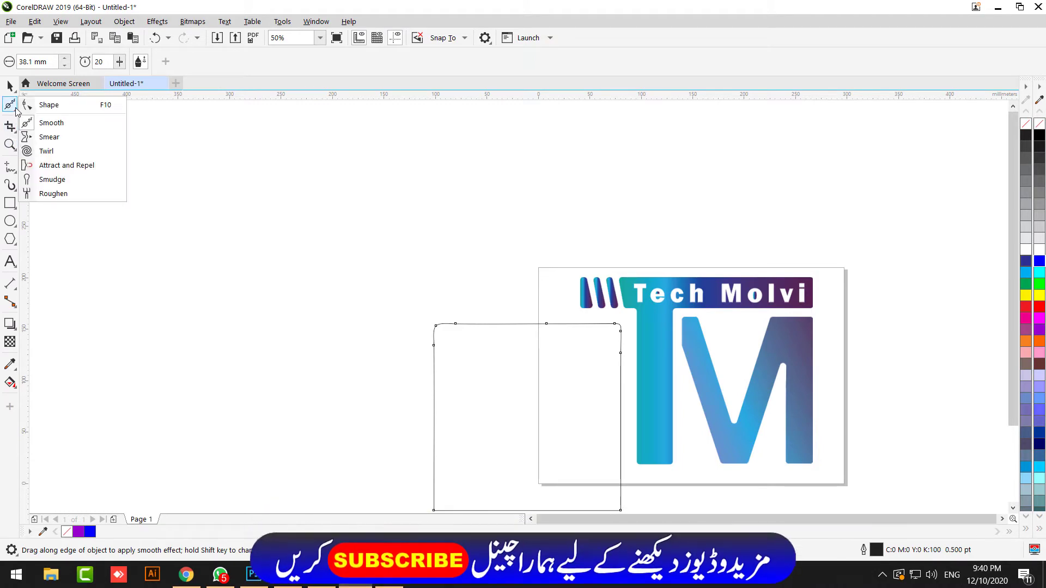
click(44, 139)
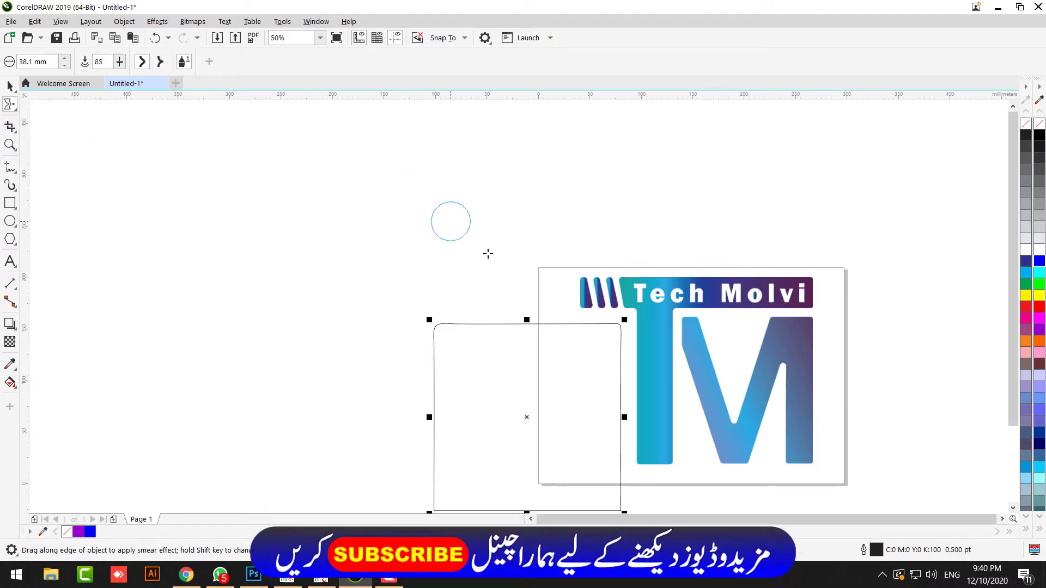
scroll(515, 314, up, 1)
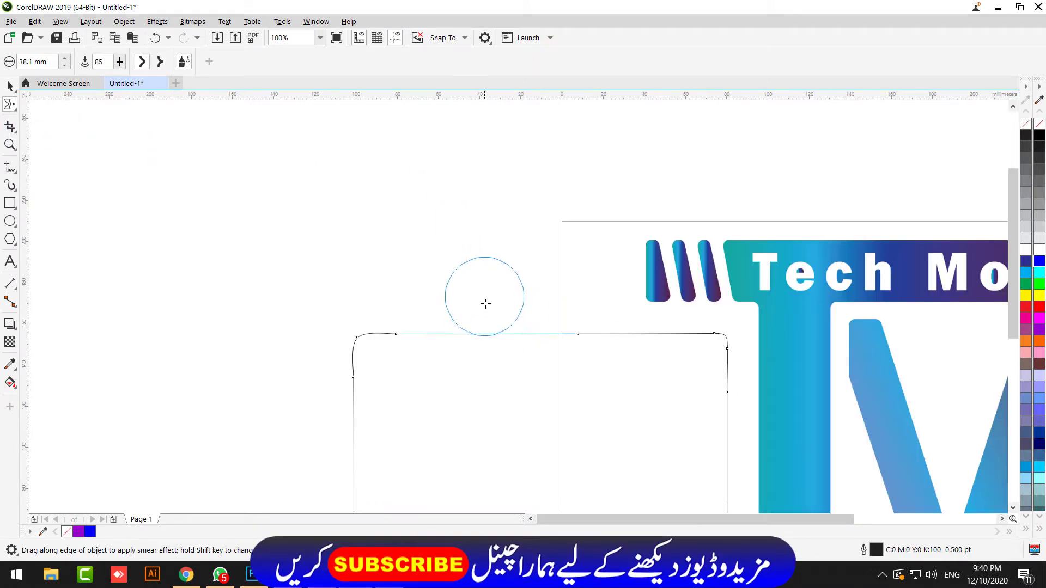
drag(486, 317, 499, 432)
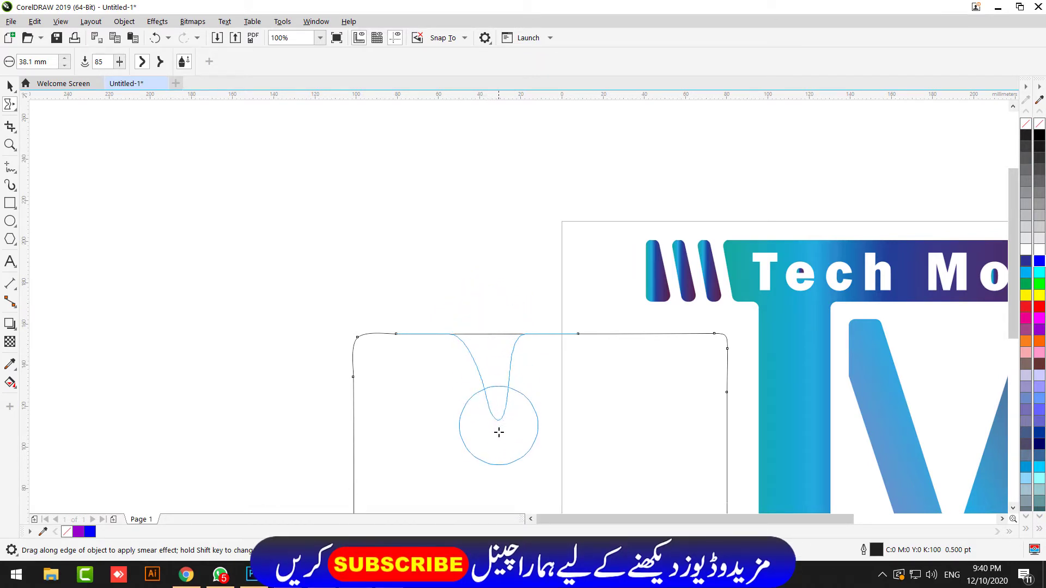
drag(499, 484, 499, 482)
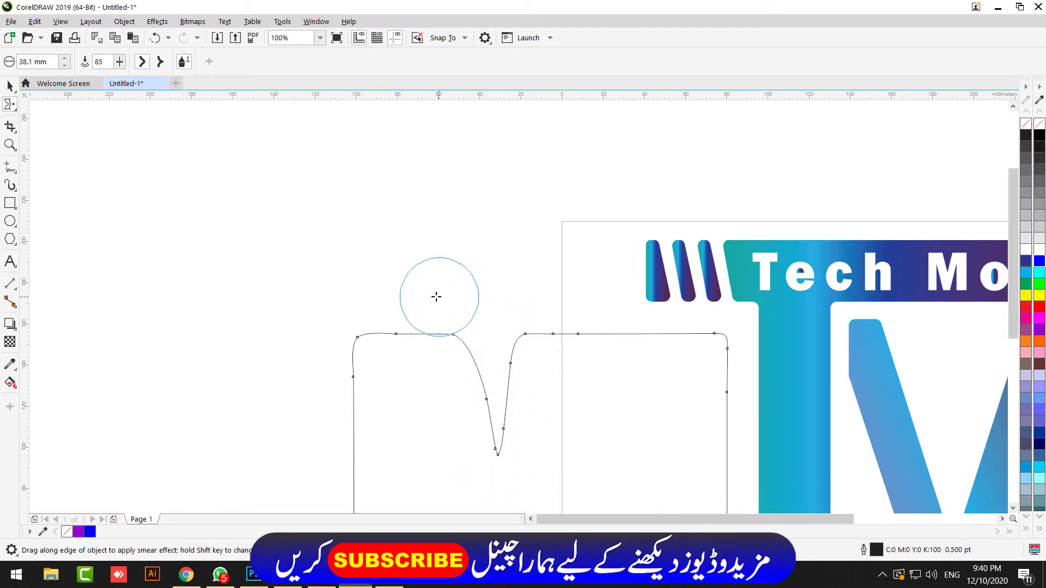
Smear three more notches into the square, from its left edge, the right part of its top edge and its upper right edge
scroll(397, 420, down, 1)
scroll(425, 417, up, 1)
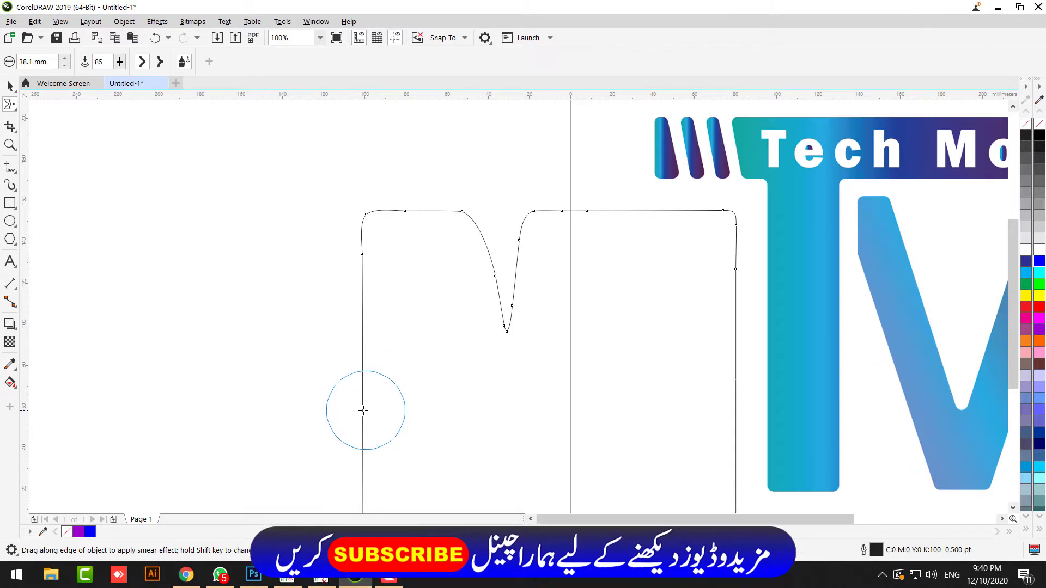
drag(365, 410, 422, 376)
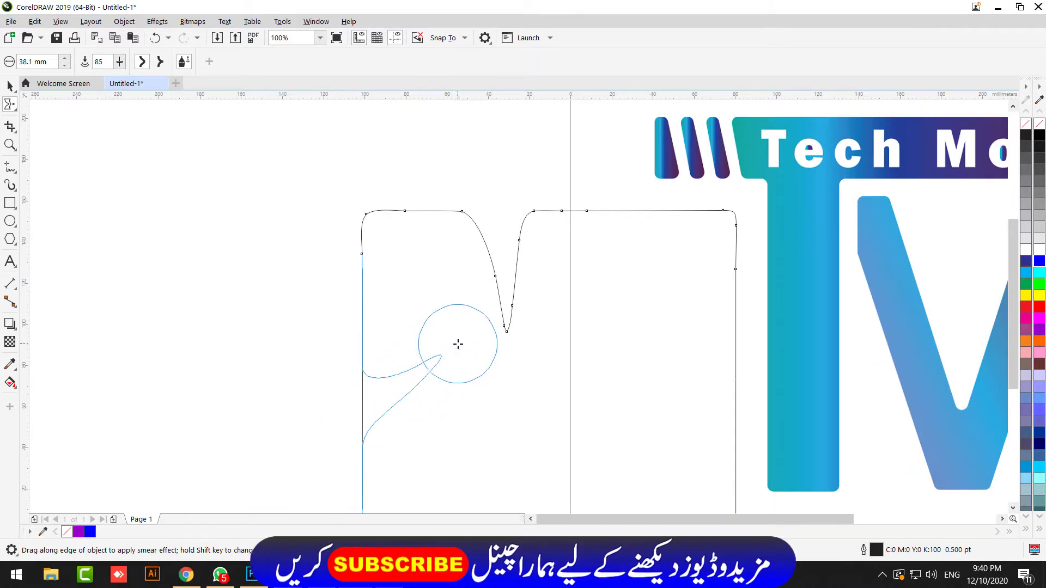
mouse_move(640, 210)
mouse_down()
mouse_move(650, 248)
mouse_move(627, 283)
mouse_up()
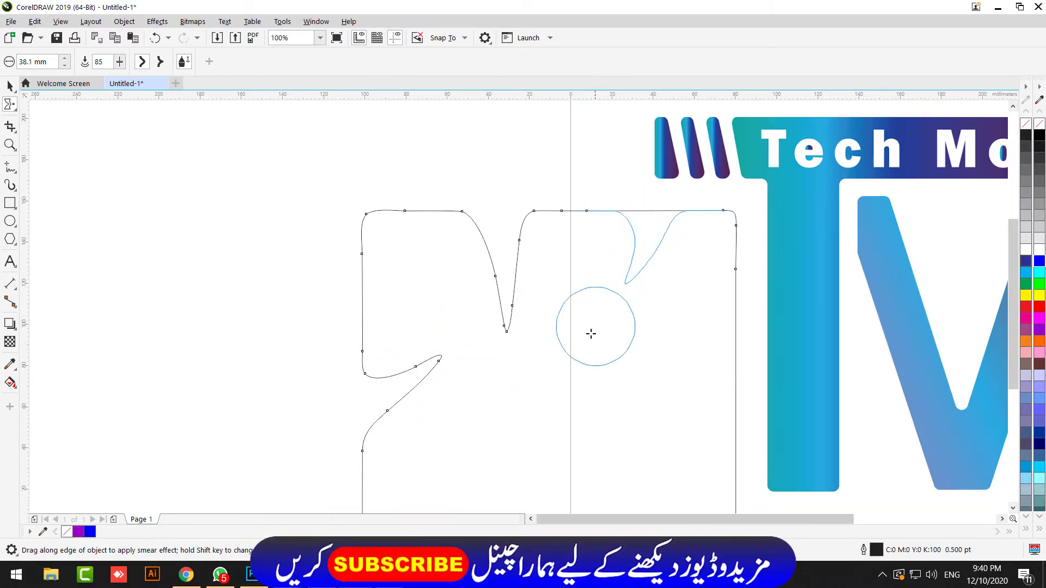
drag(738, 267, 674, 341)
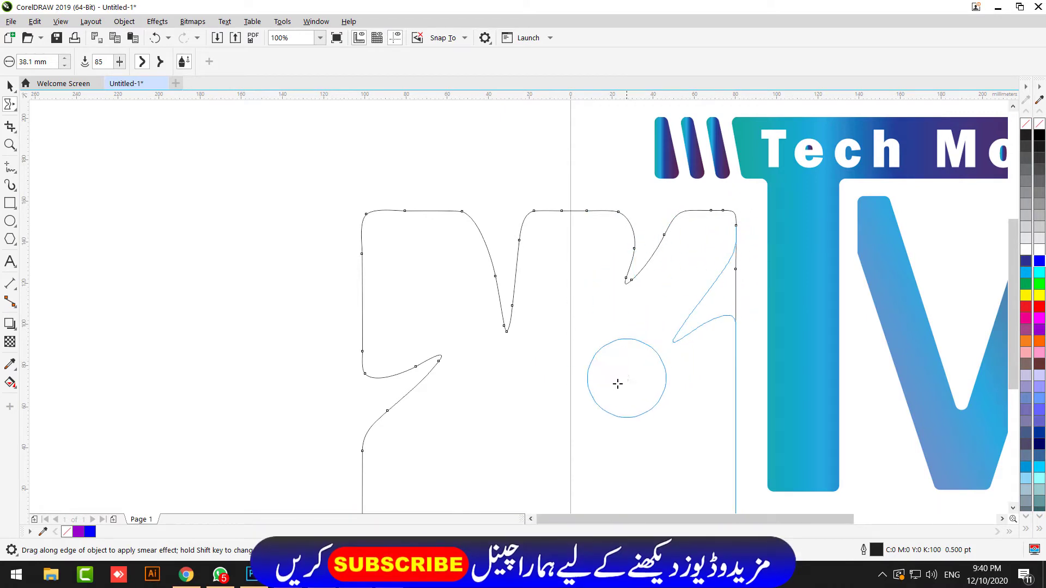
Fill the notched square with red and remove its outline
click(1039, 307)
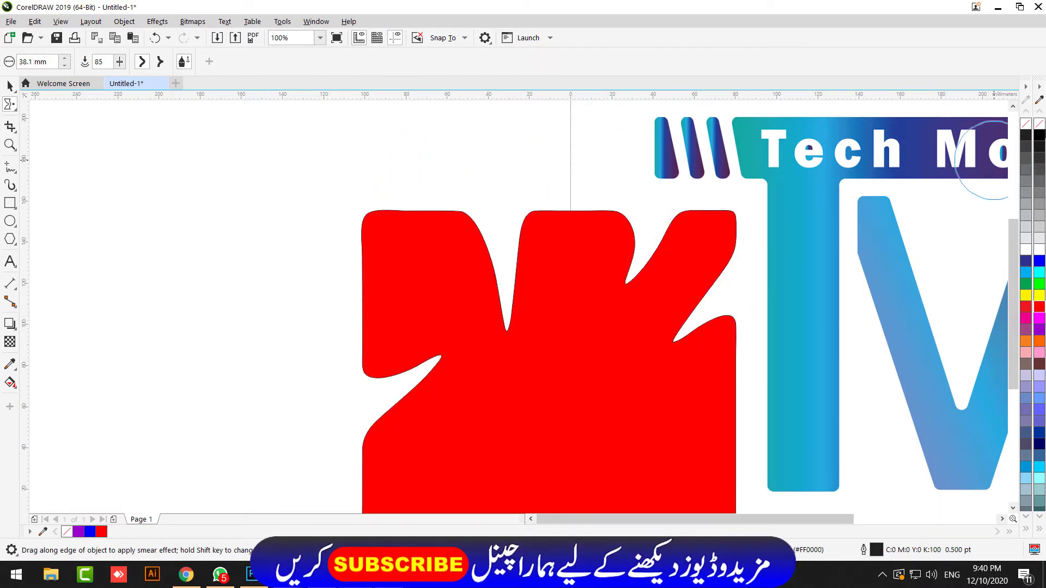
right_click(1040, 122)
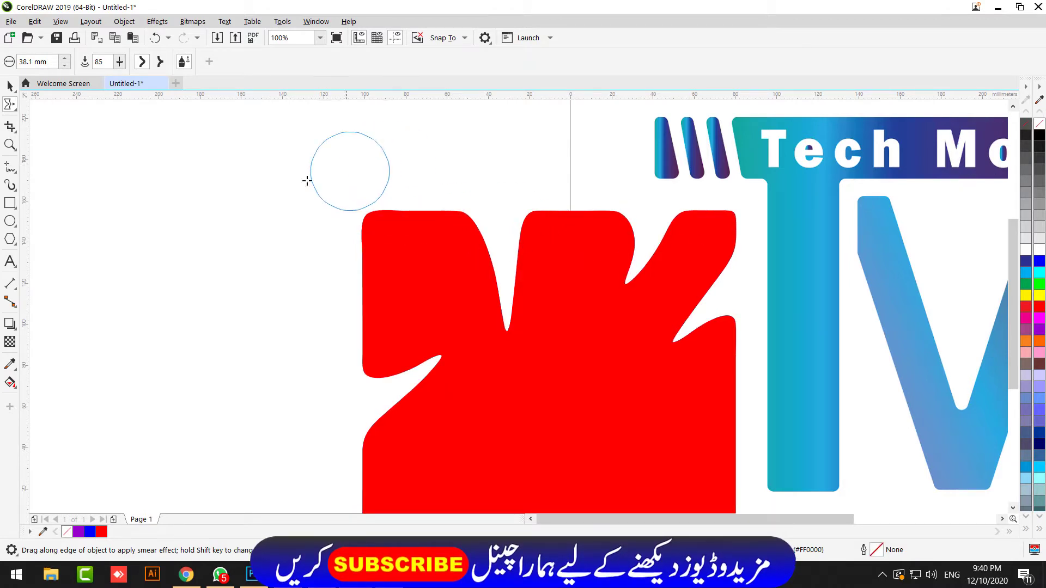
Draw a white circle without outline, about 15.6 mm across, in the upper-left part of the red shape
click(10, 221)
drag(424, 278, 435, 295)
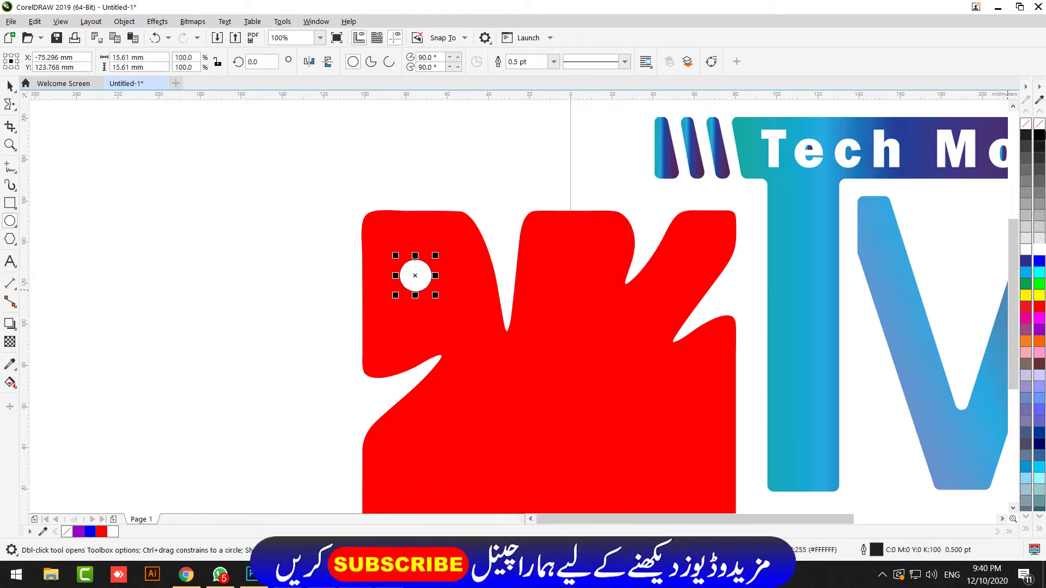
scroll(325, 242, down, 1)
key(Escape)
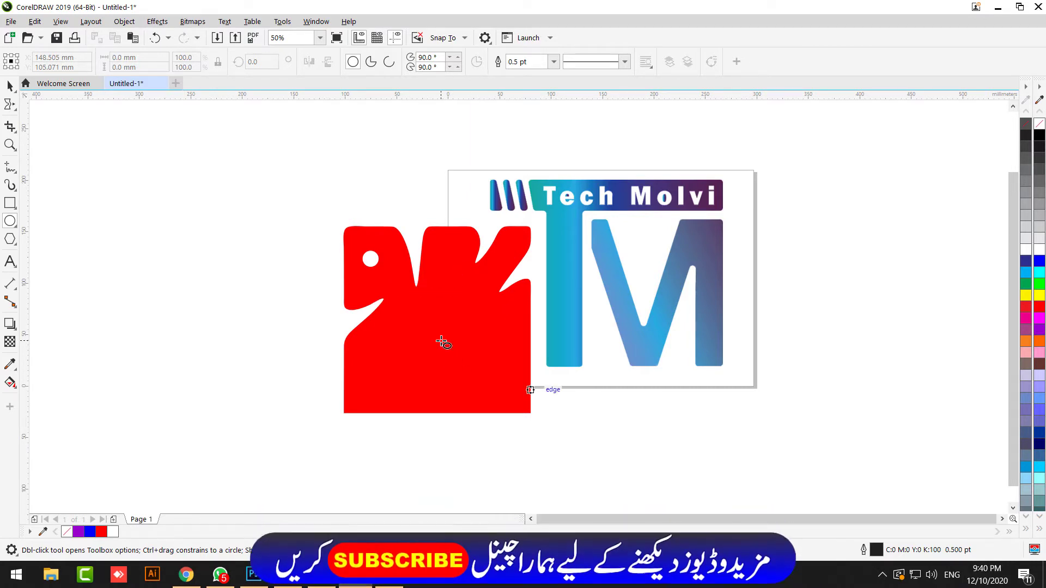
Smear two notches upward into the red shape's bottom edge and one inward from its lower right edge
scroll(349, 269, up, 2)
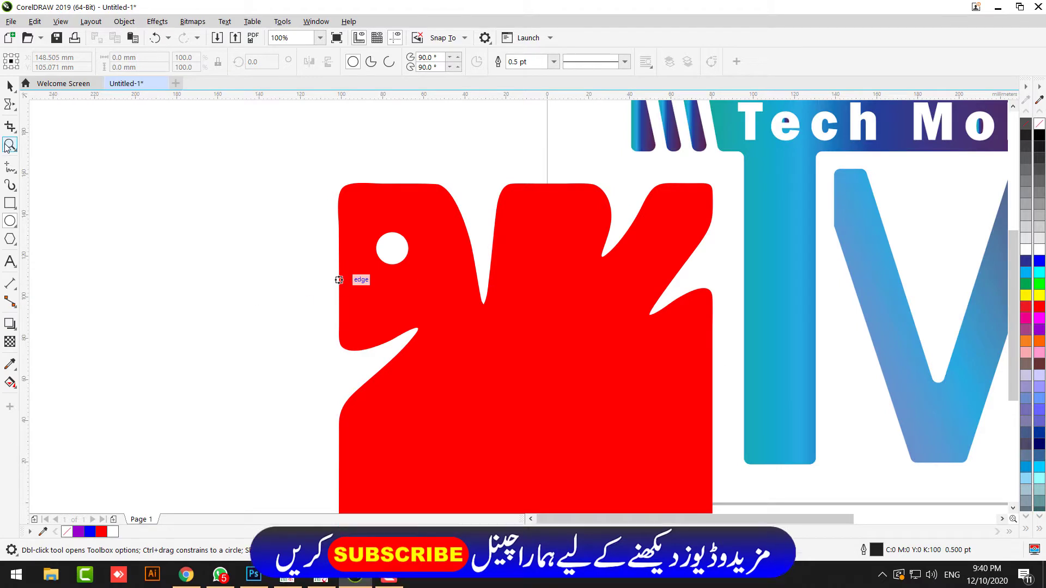
click(12, 106)
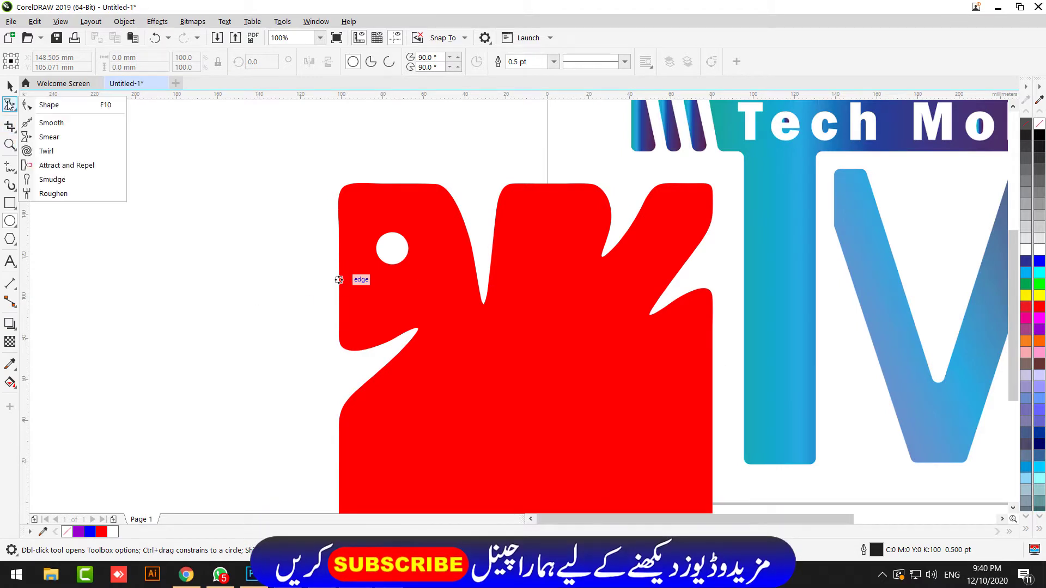
click(54, 137)
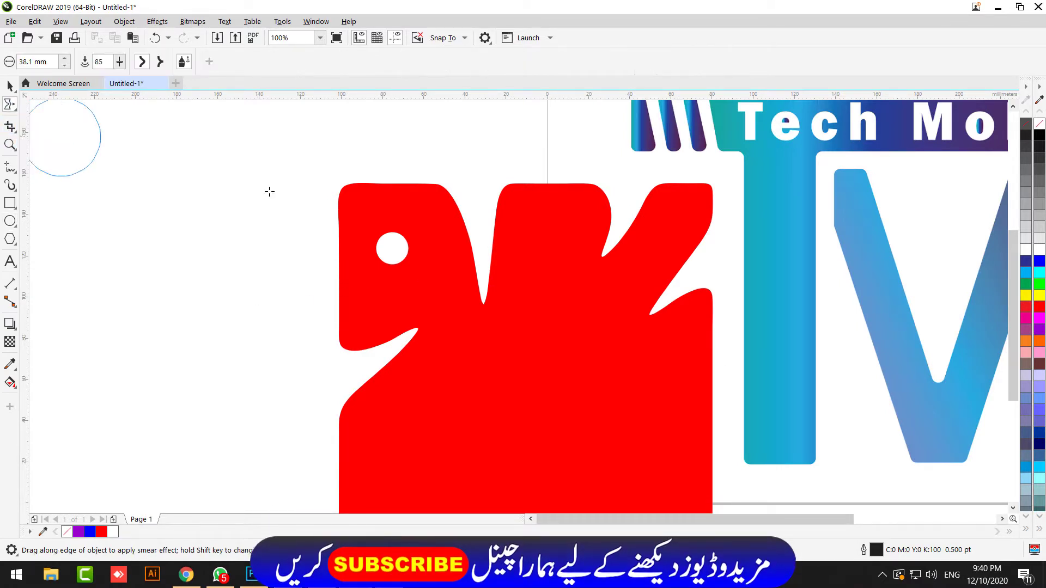
scroll(472, 218, down, 2)
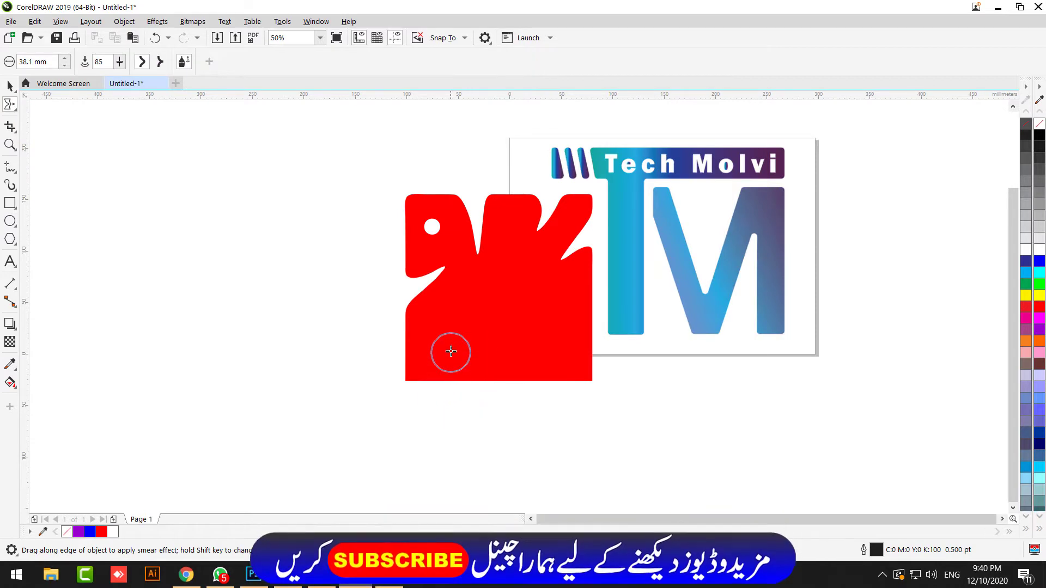
click(457, 381)
drag(457, 364, 455, 346)
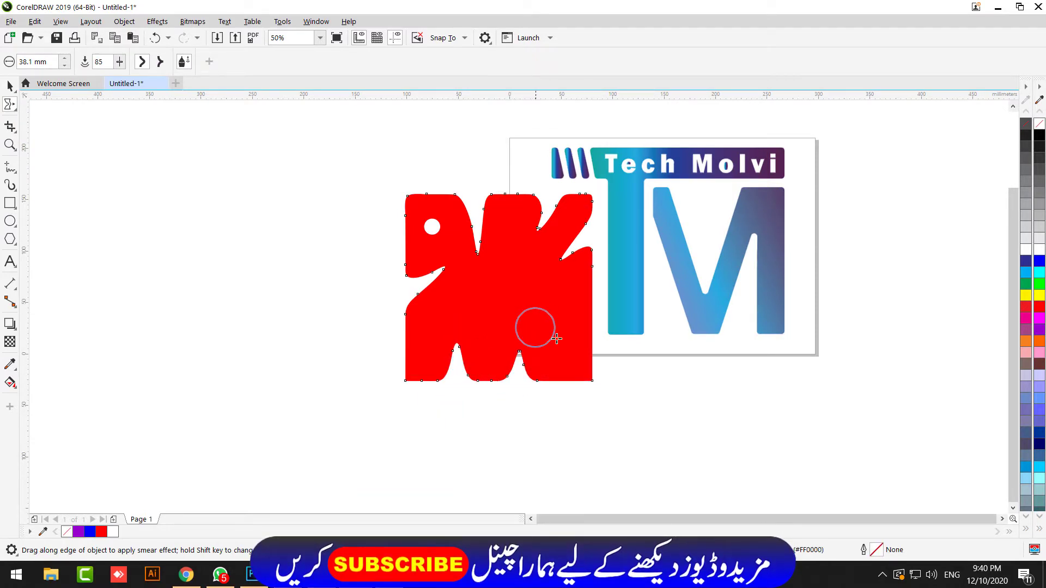
drag(586, 328, 518, 312)
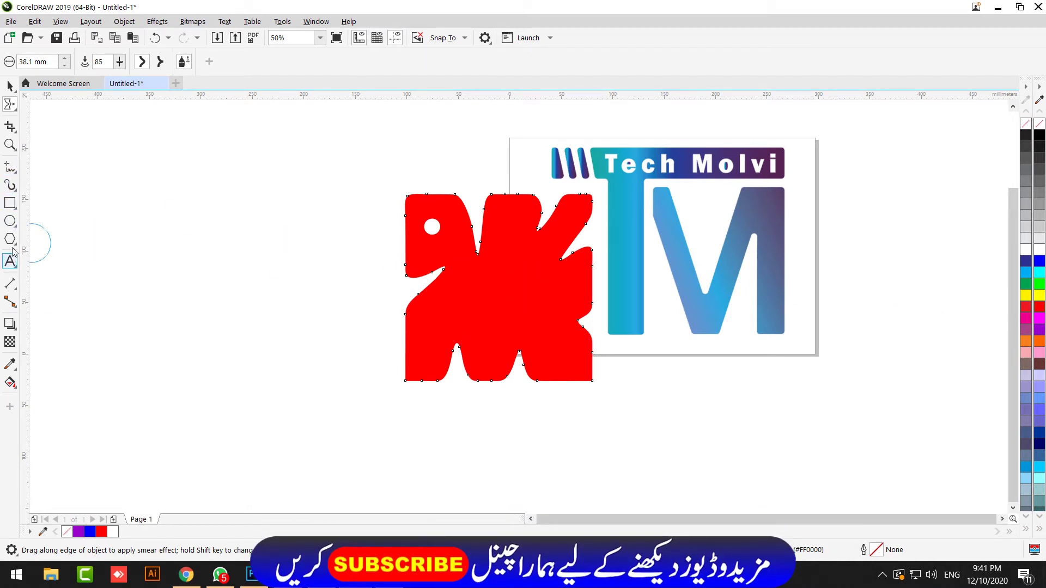
Draw a white upright rectangle without outline, about 28.6 by 64.6 mm, right of the red shape's centre
click(9, 202)
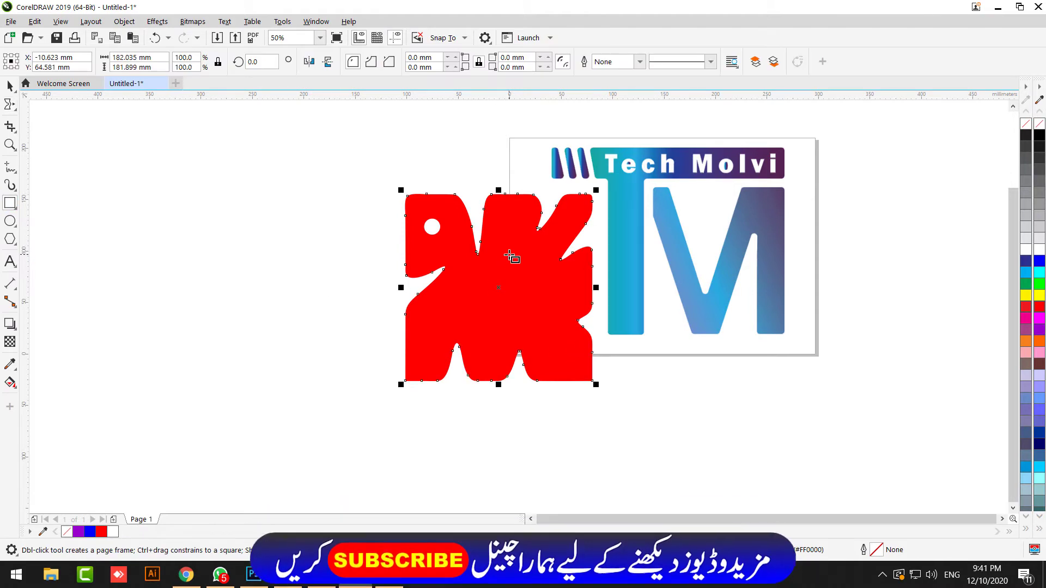
drag(509, 255, 539, 322)
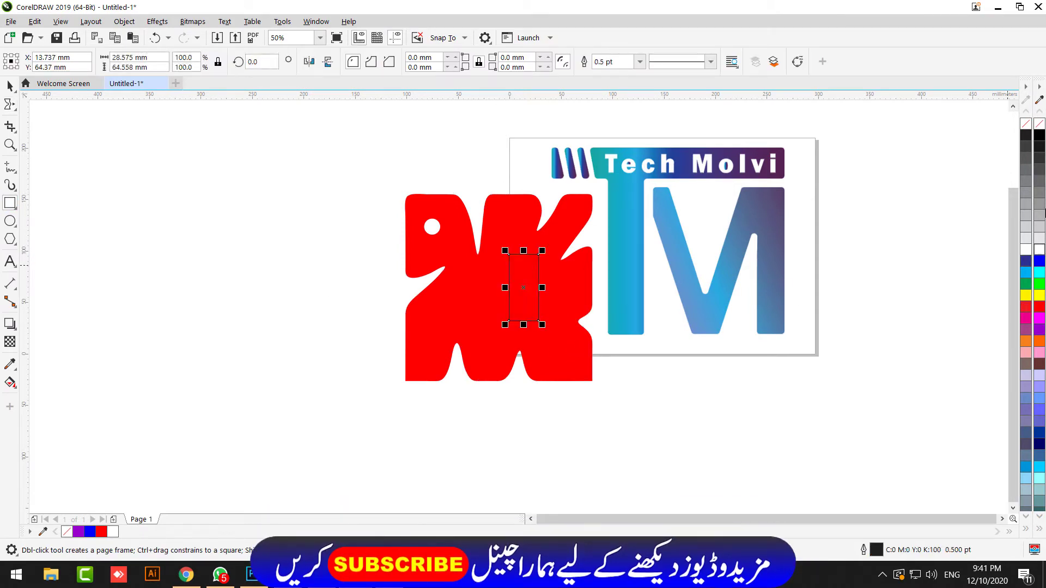
click(1039, 238)
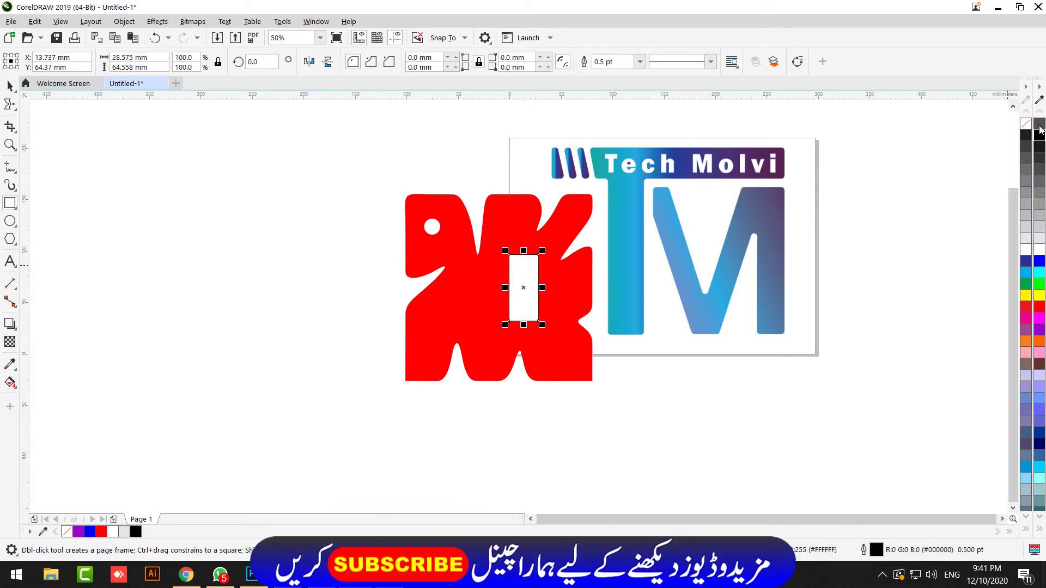
Round all corners of the white rectangle to about 7.9 mm with the Shape tool and deselect it
click(10, 105)
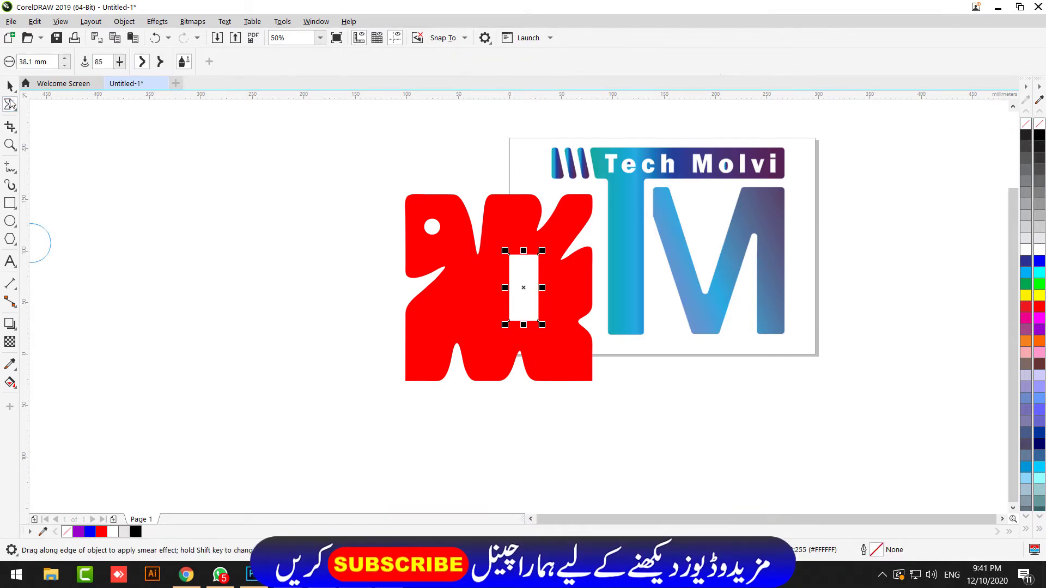
click(34, 108)
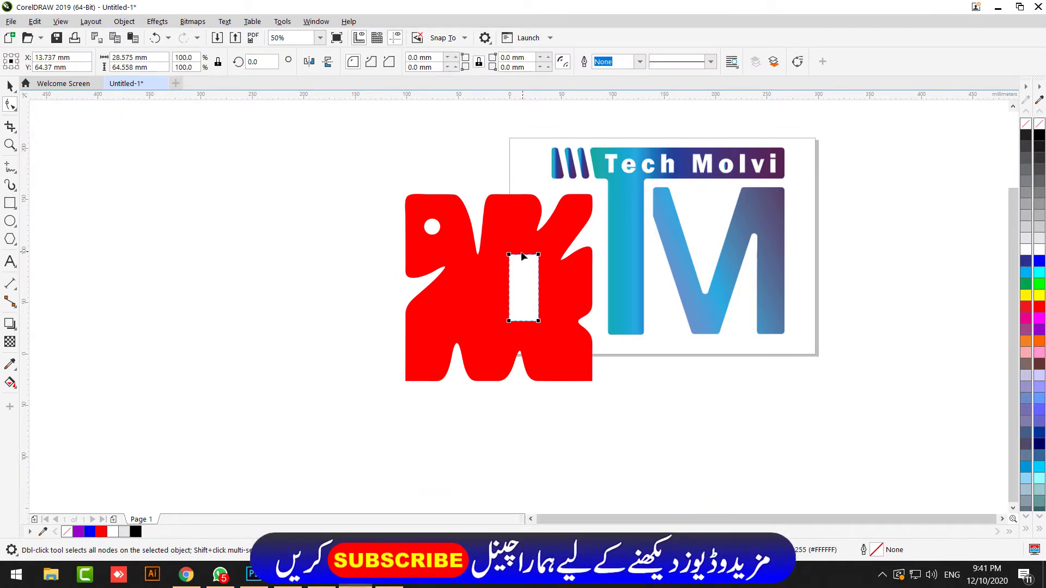
drag(518, 264, 518, 267)
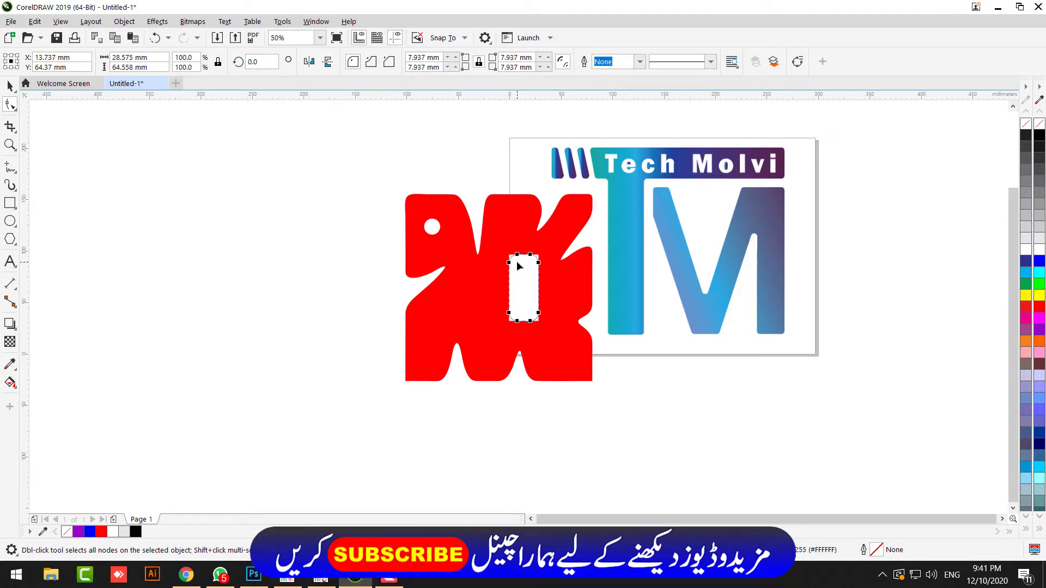
click(309, 196)
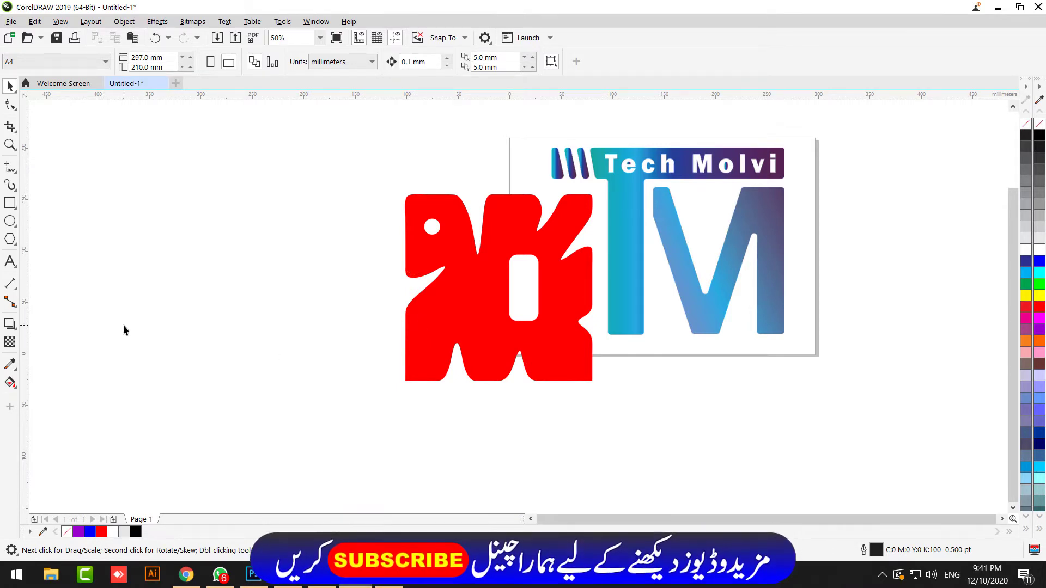
Draw a straight vertical freehand line about 130 mm long in the empty area right of the page
click(7, 106)
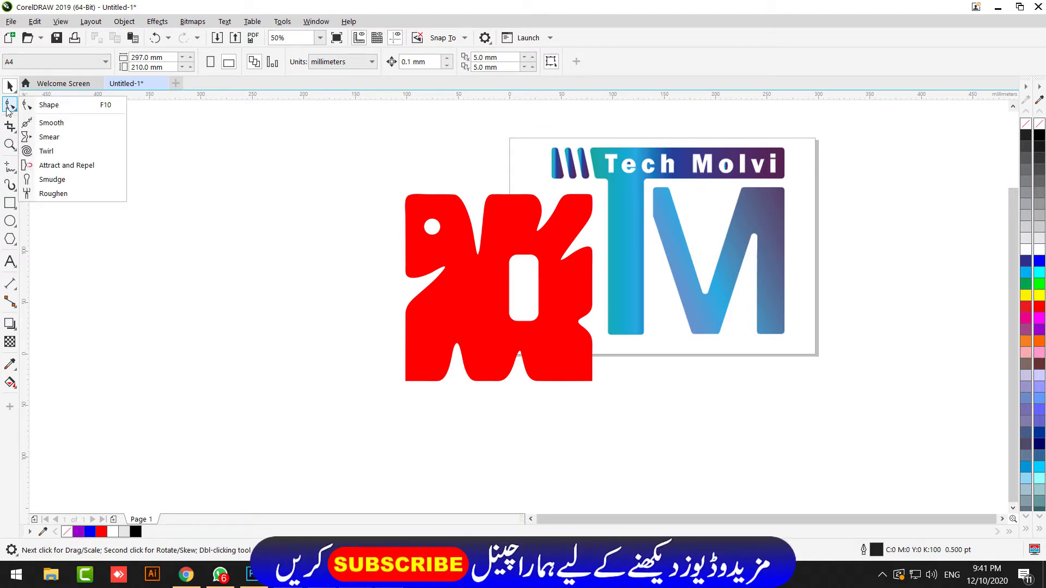
click(46, 151)
scroll(541, 185, up, 1)
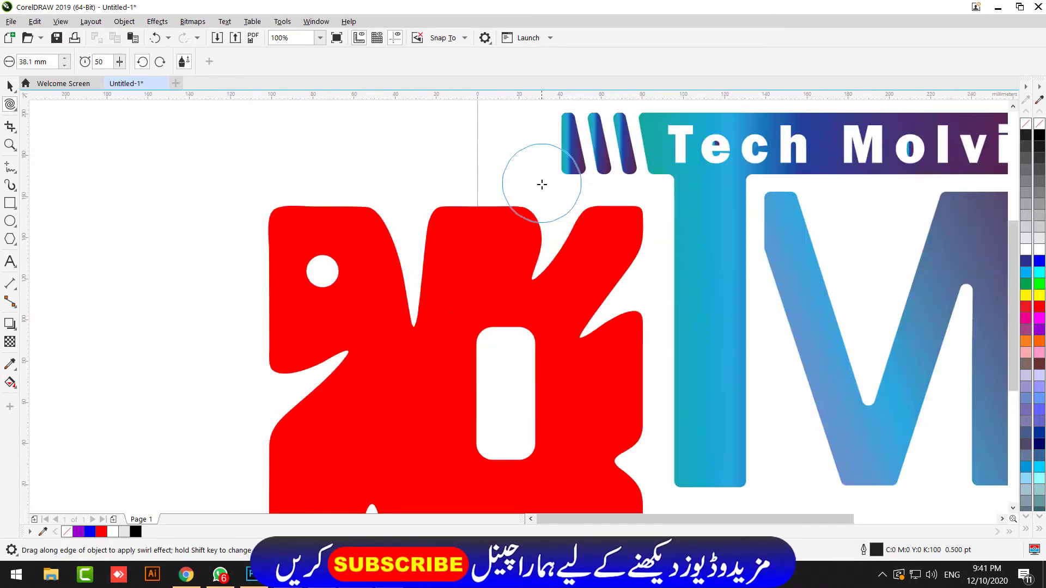
scroll(509, 241, down, 2)
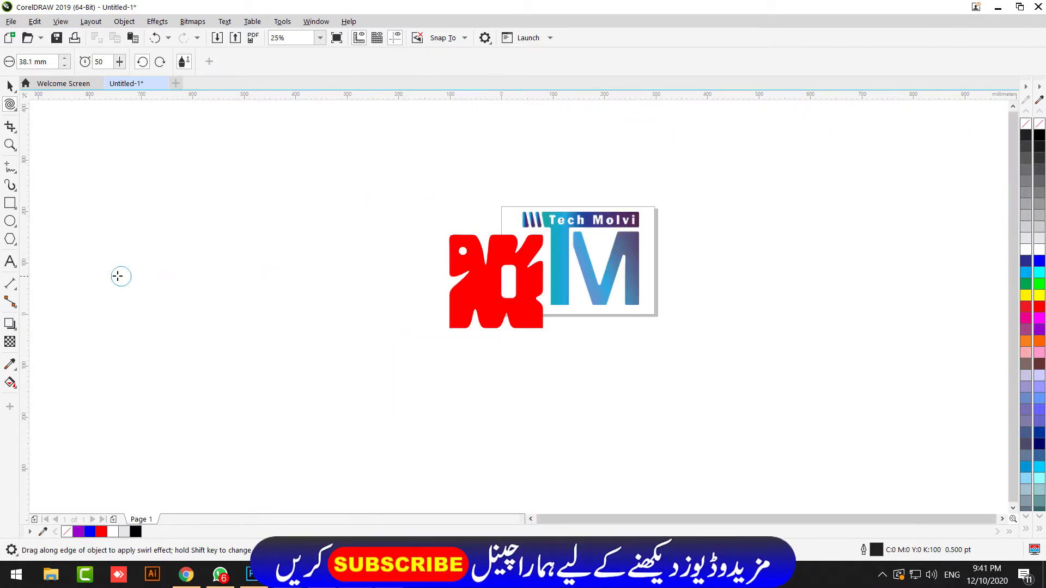
click(10, 185)
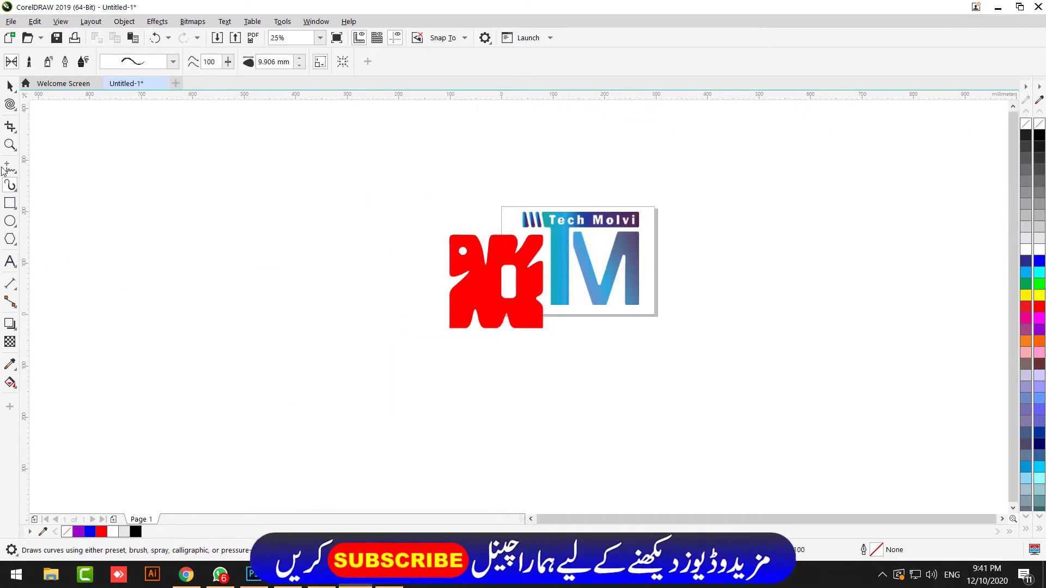
click(10, 166)
scroll(621, 236, up, 1)
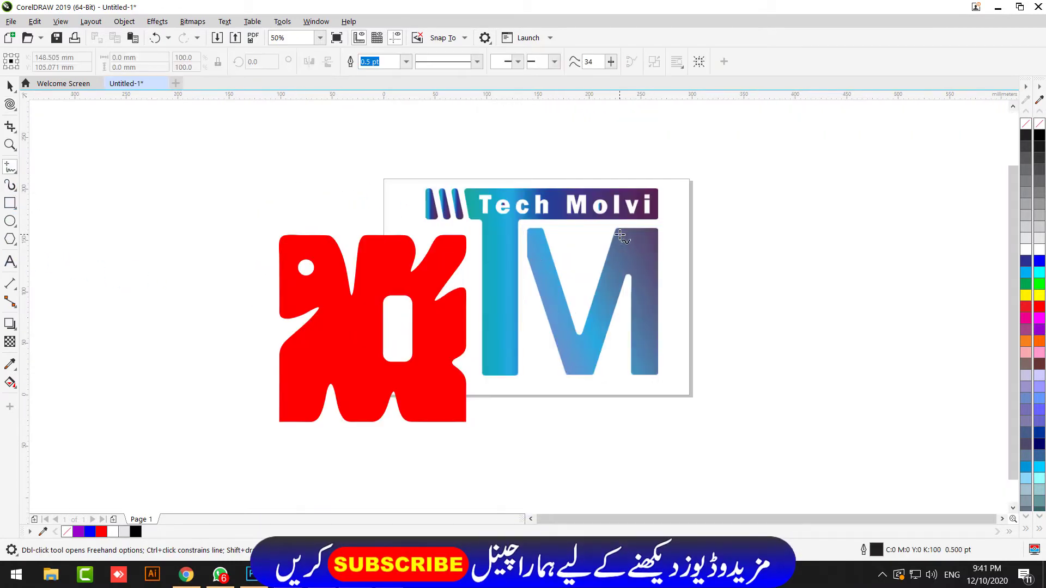
click(749, 207)
ctrl+click(755, 349)
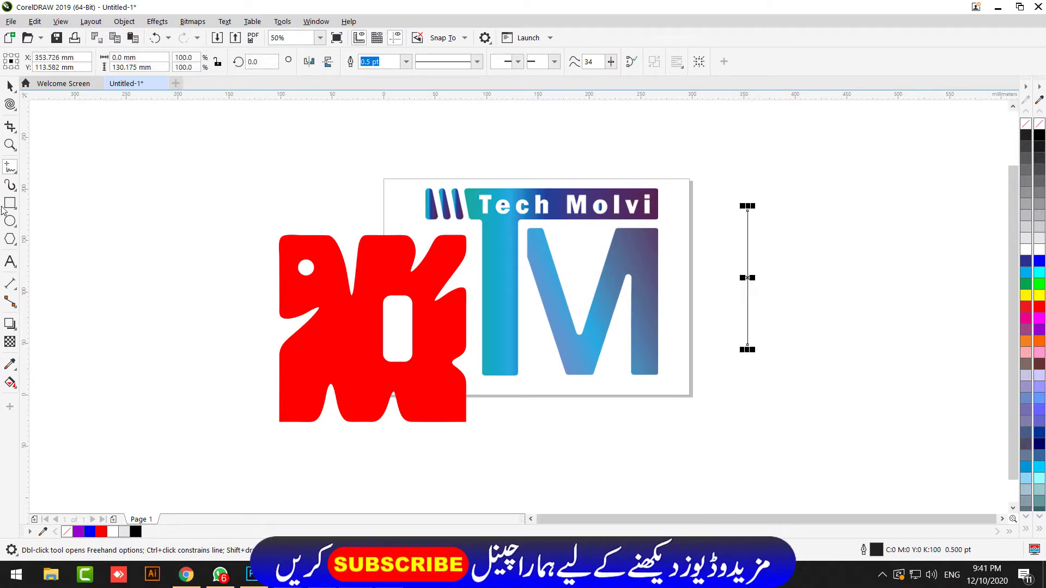
Twirl the vertical line's upper part into curls on both sides, bend its middle into waves, and colour its outline green
click(10, 104)
scroll(749, 253, up, 1)
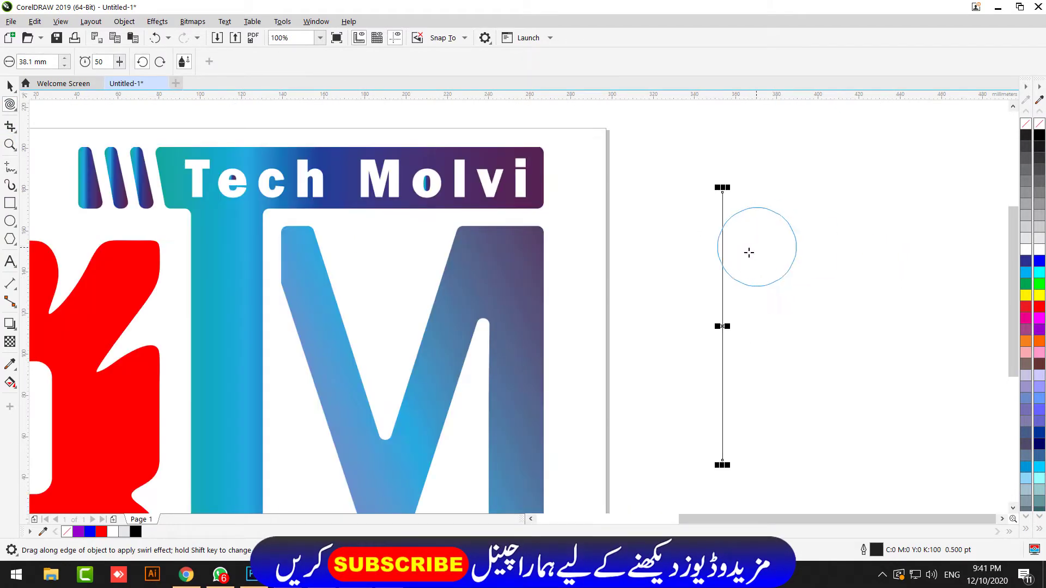
drag(722, 259, 749, 231)
mouse_move(693, 274)
mouse_down()
mouse_move(664, 264)
mouse_move(670, 238)
mouse_move(709, 256)
mouse_up()
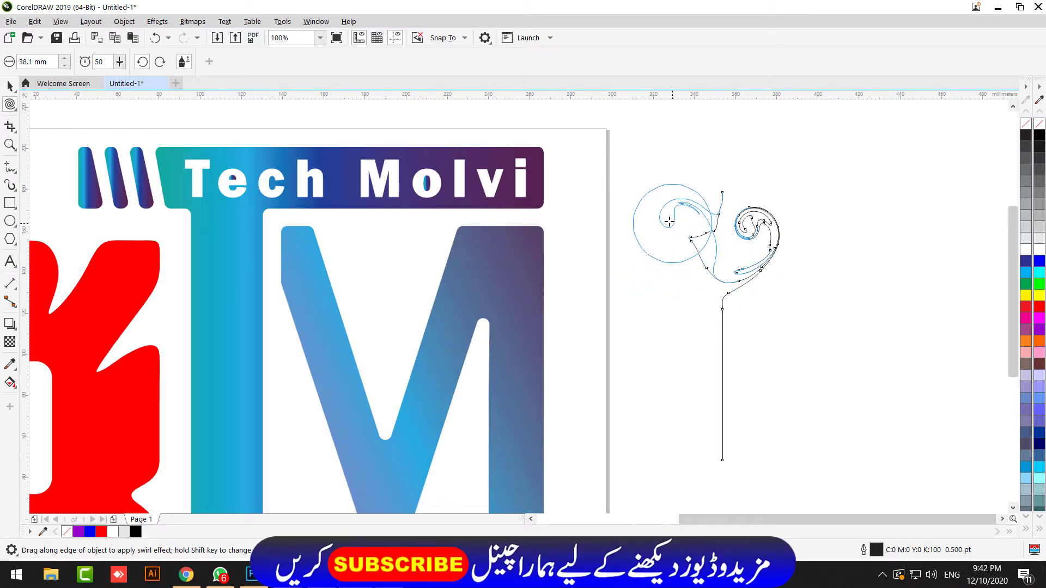
mouse_move(741, 363)
mouse_down()
mouse_move(734, 338)
mouse_move(784, 330)
mouse_up()
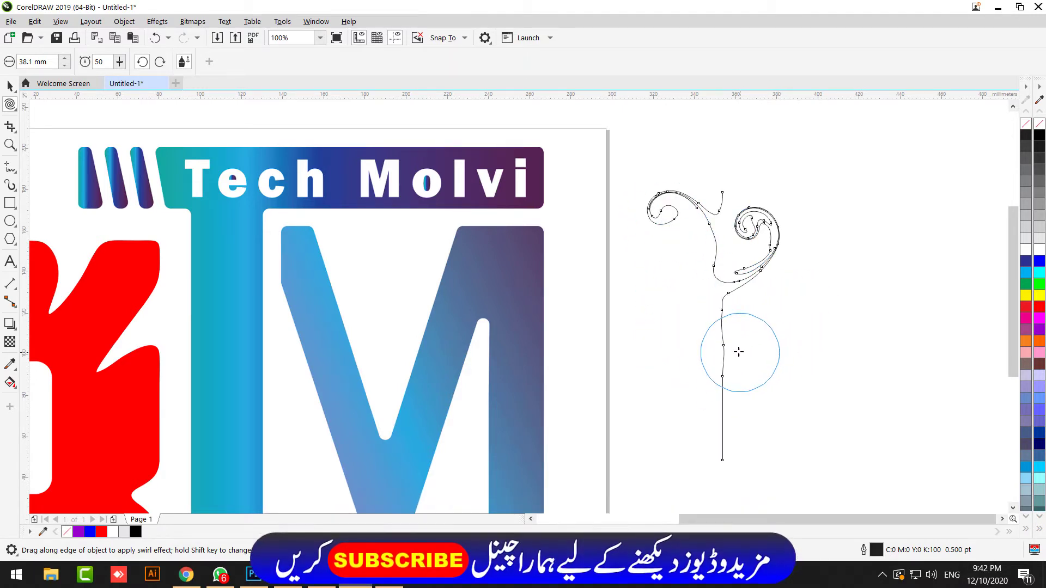
mouse_move(683, 343)
mouse_down()
mouse_move(696, 334)
mouse_move(665, 331)
mouse_up()
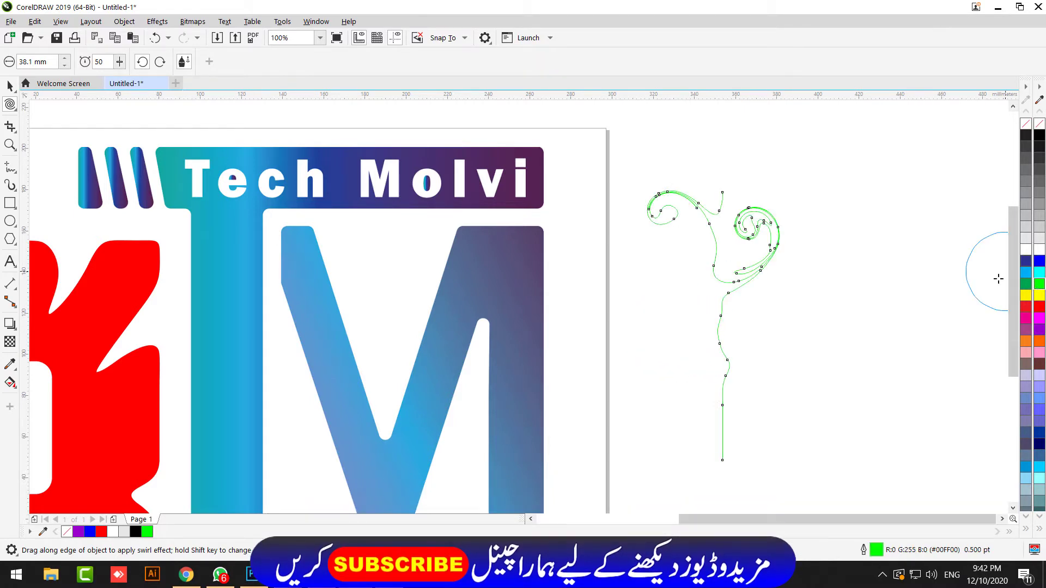
click(10, 85)
click(838, 183)
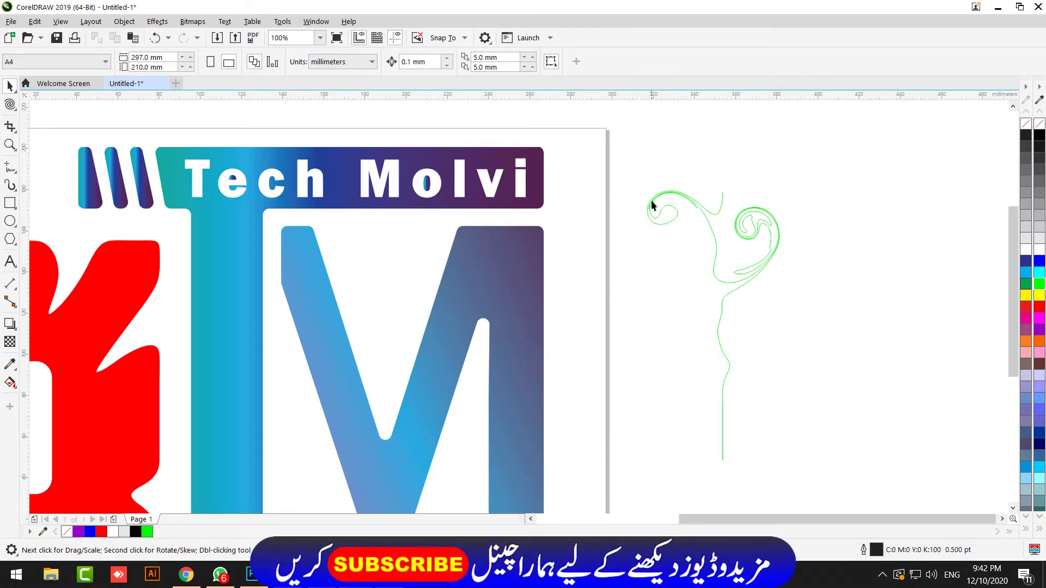
Twirl the red shape's upper right lobe into a tight spiral at its top edge
scroll(796, 244, down, 1)
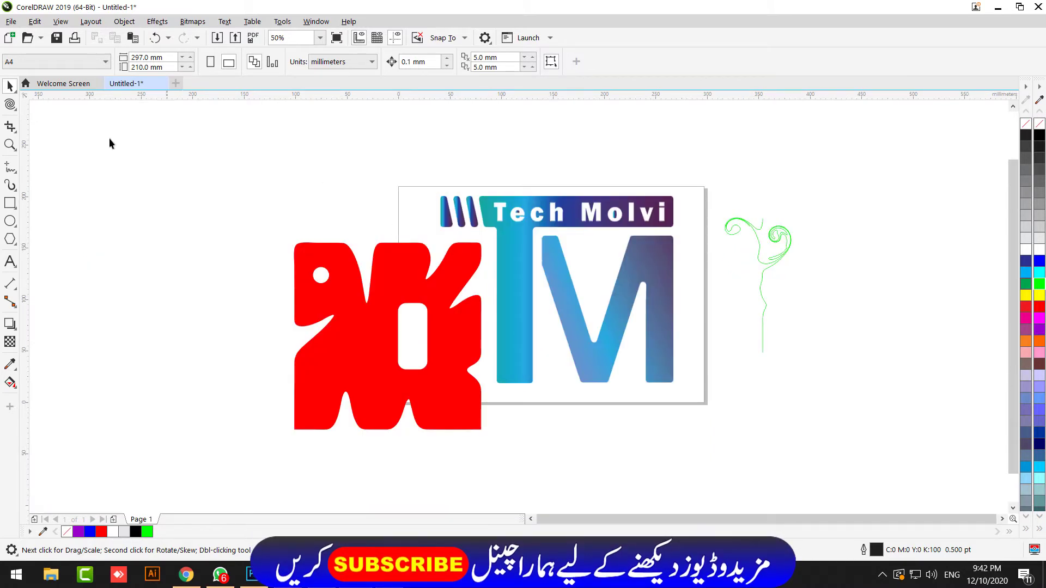
click(10, 104)
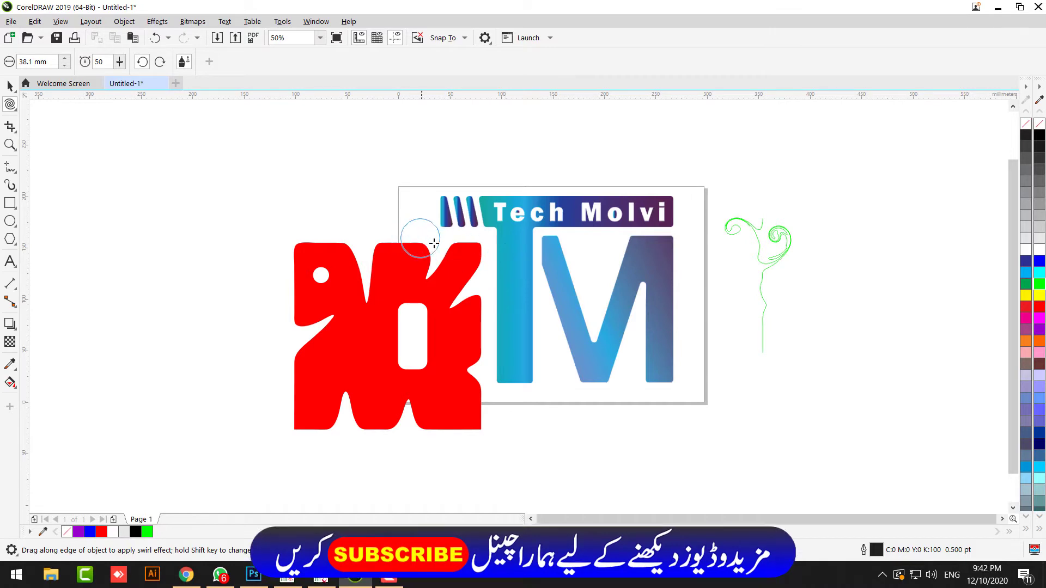
scroll(436, 239, up, 2)
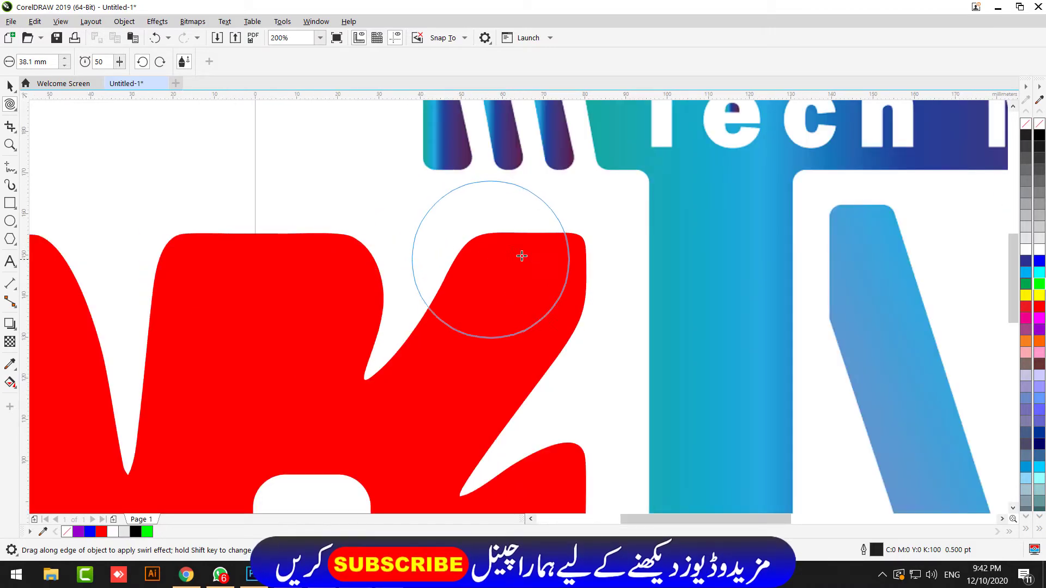
drag(472, 270, 474, 249)
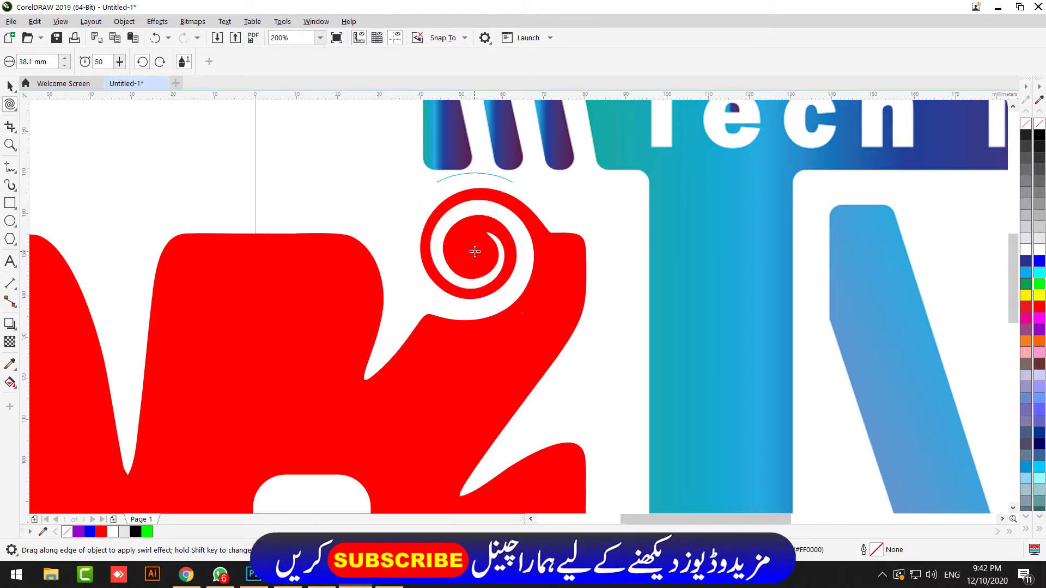
Twirl small curls out of the red shape's bottom edge, both bottom corners and the point below its left notch
scroll(665, 273, down, 1)
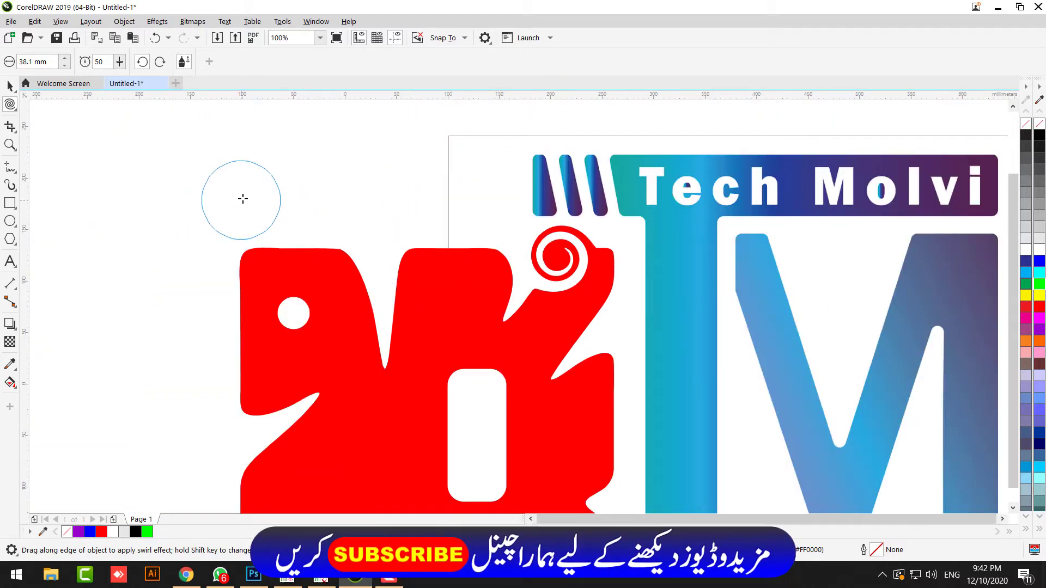
scroll(243, 199, down, 1)
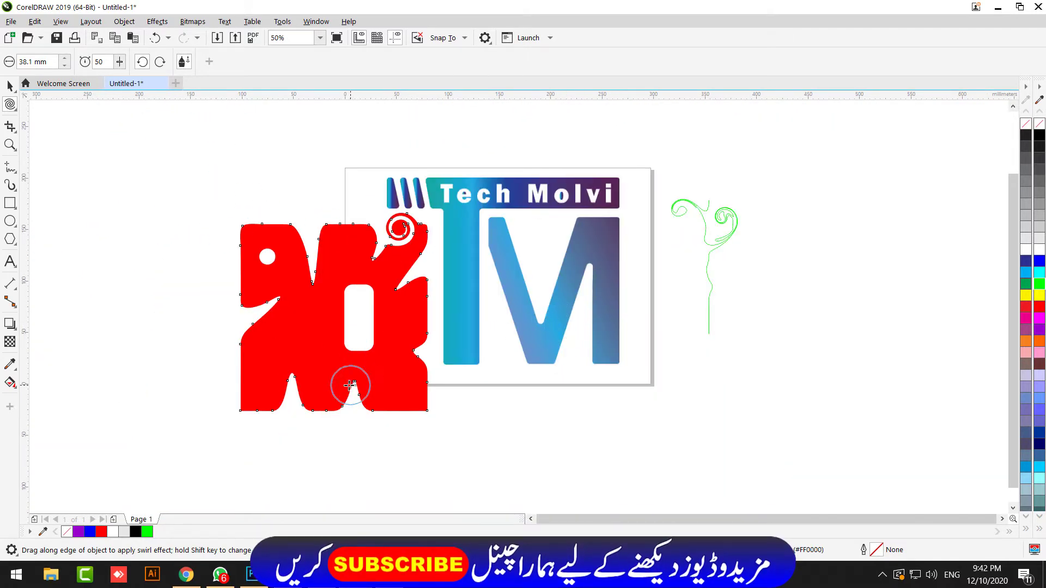
drag(314, 396, 300, 417)
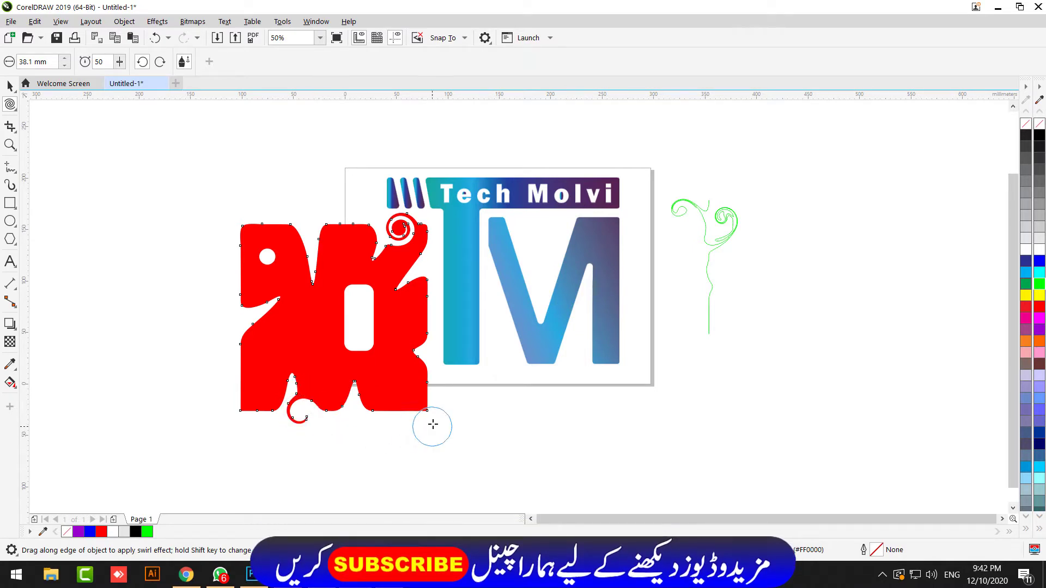
drag(431, 413, 431, 413)
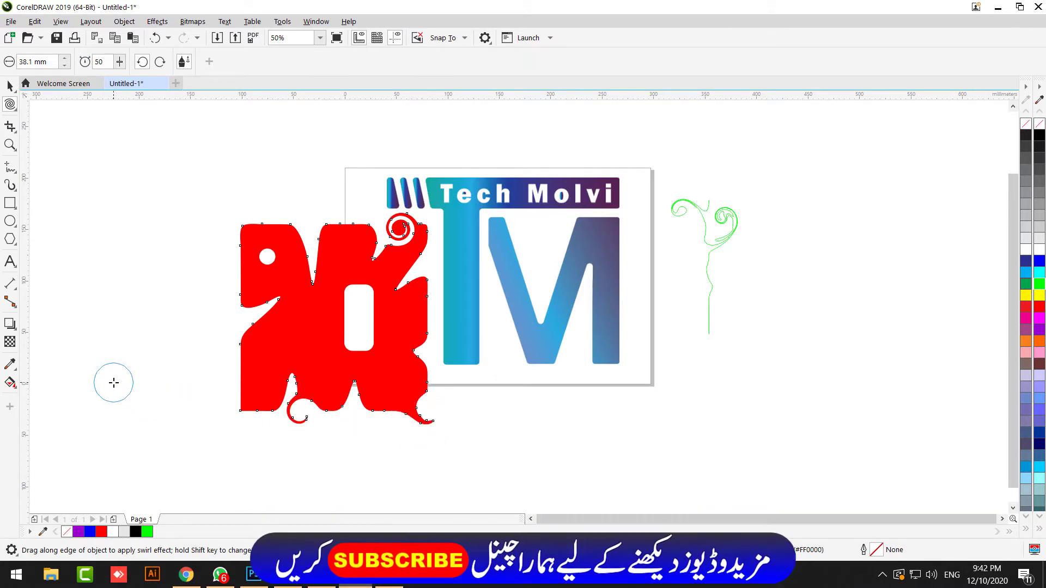
drag(250, 409, 229, 420)
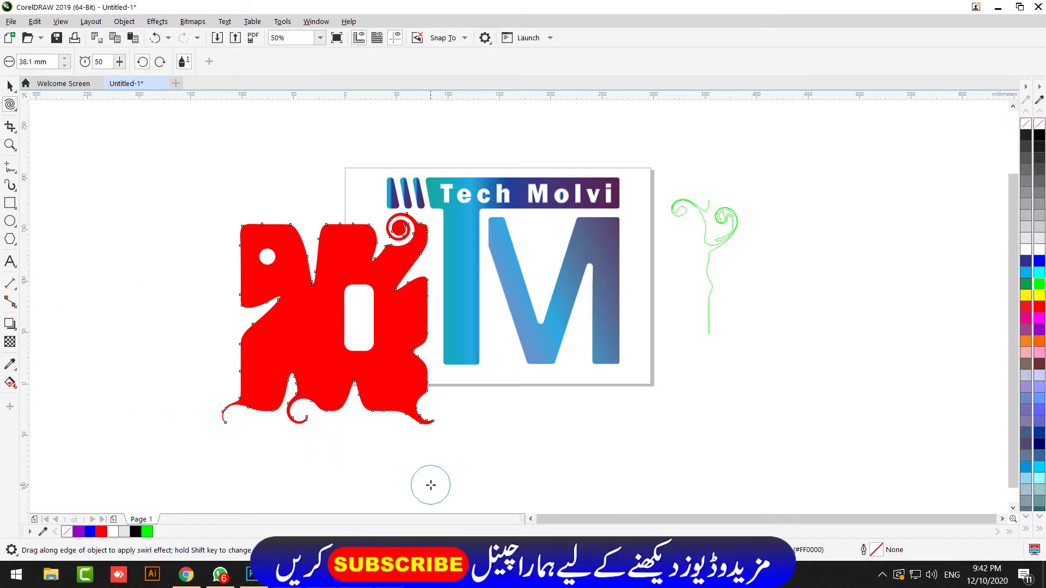
drag(250, 349, 224, 339)
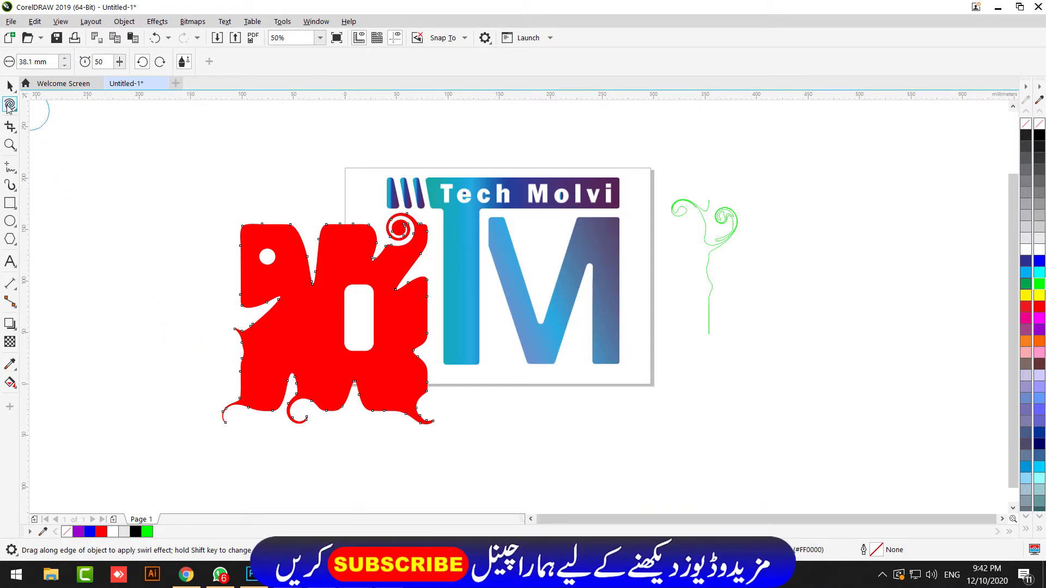
Attract the red shape's upper left corner inward using the Attract and Repel tool in attract mode
click(9, 106)
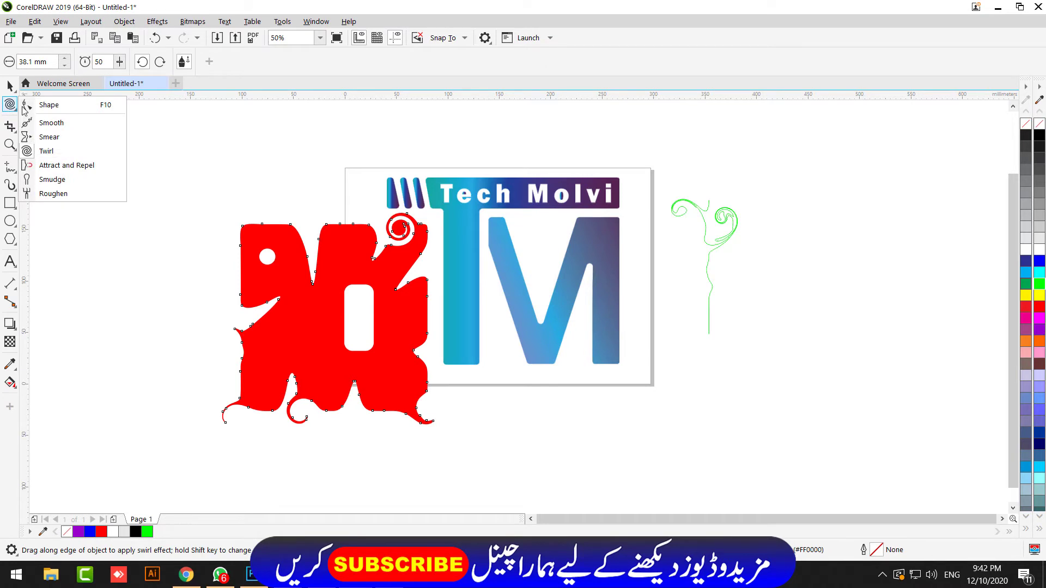
click(46, 167)
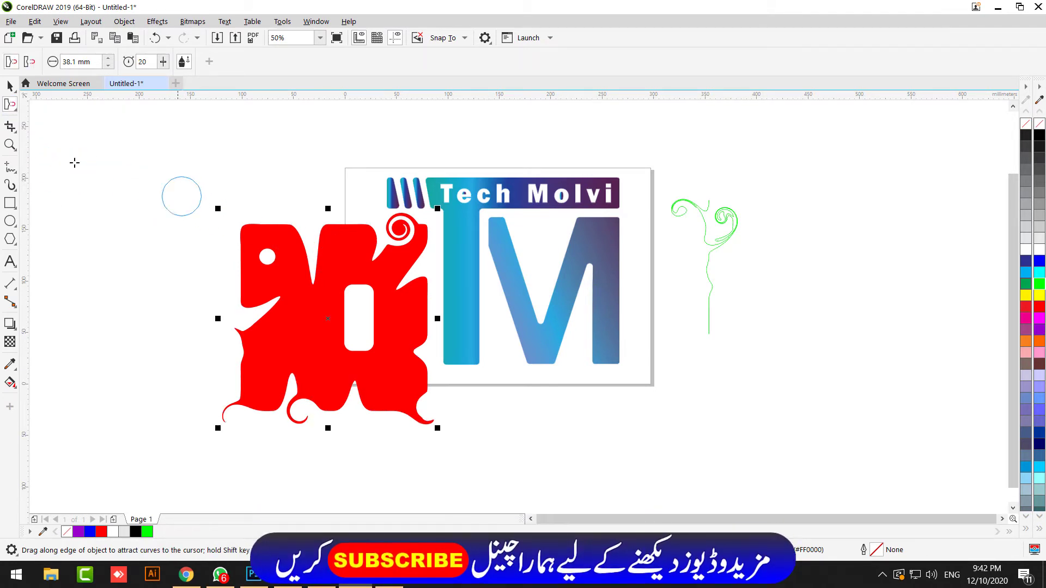
click(11, 103)
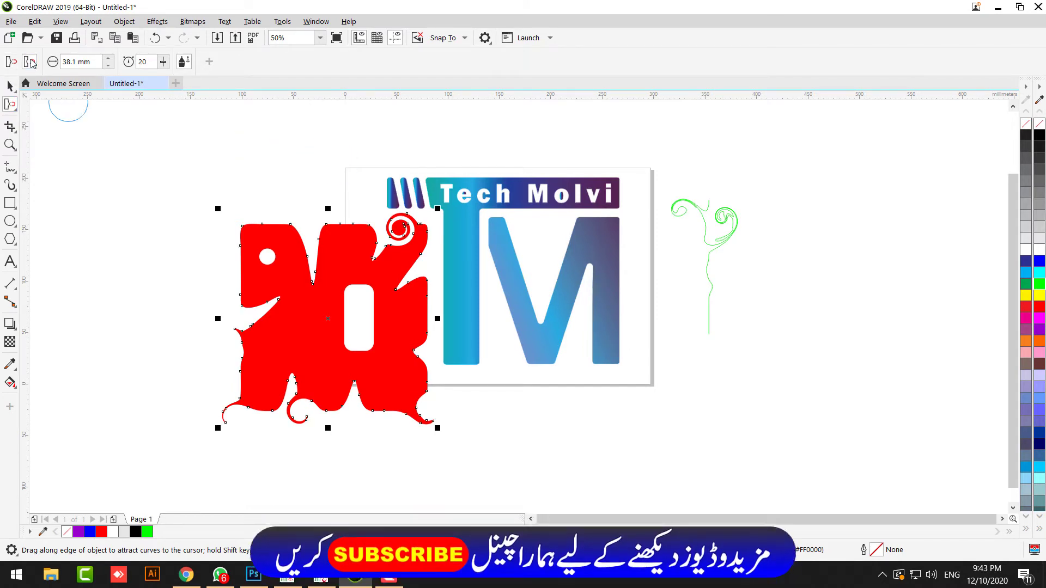
click(15, 63)
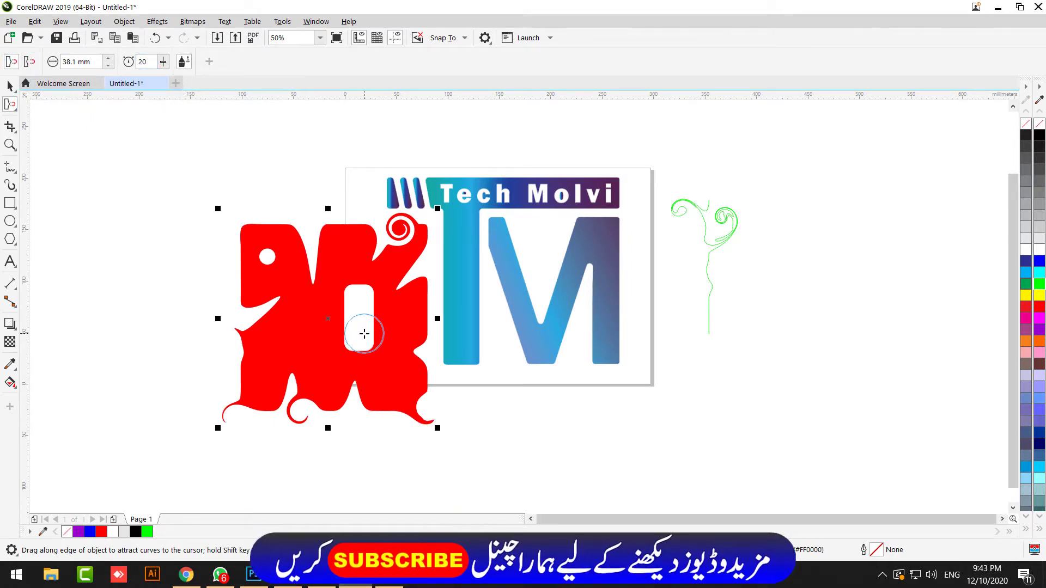
drag(349, 271, 355, 295)
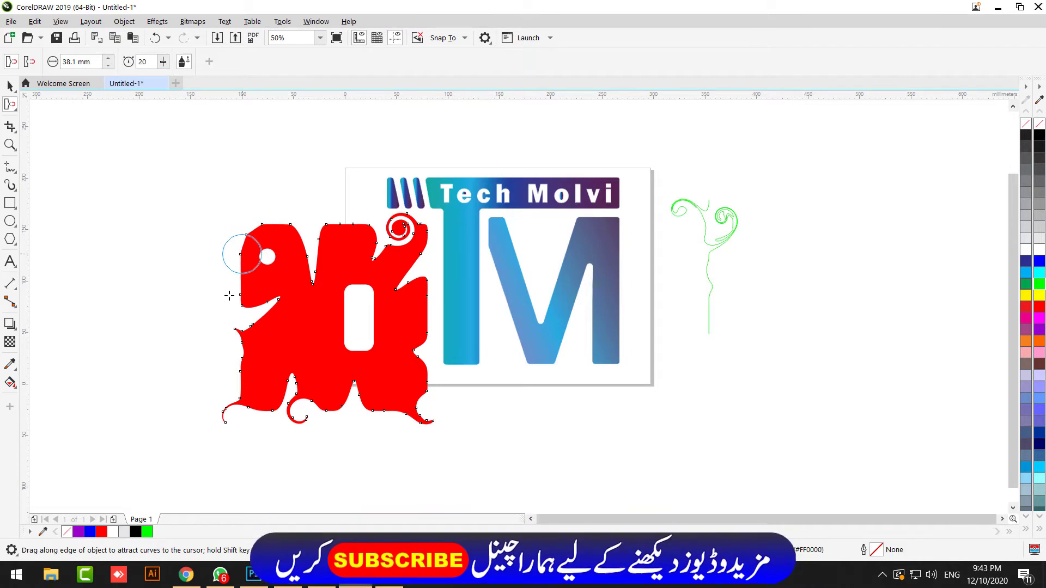
Attract the corner above the red shape's left notch inward, and repel it outward into a round bulge
scroll(229, 301, up, 2)
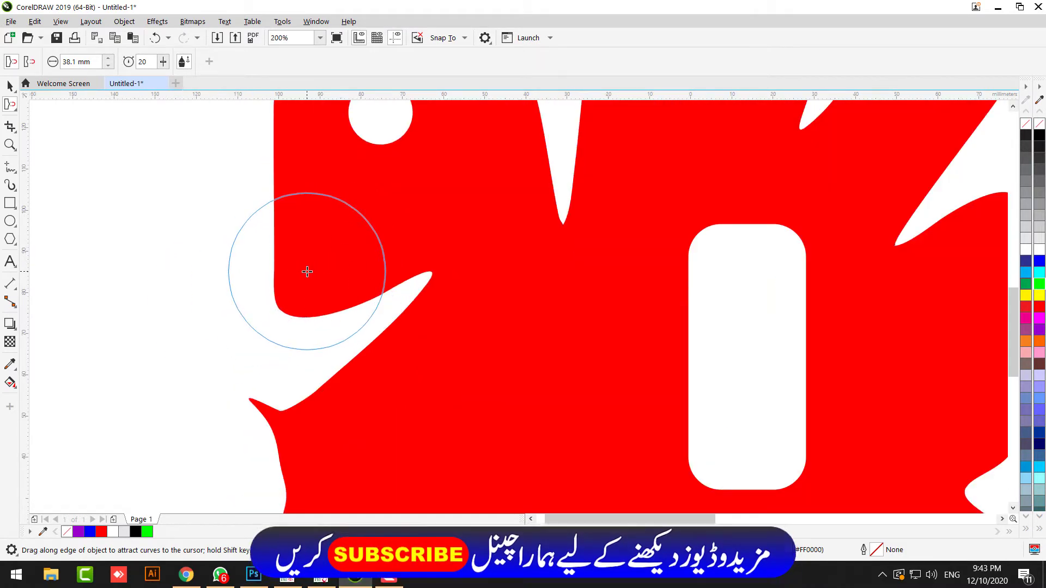
drag(306, 271, 307, 271)
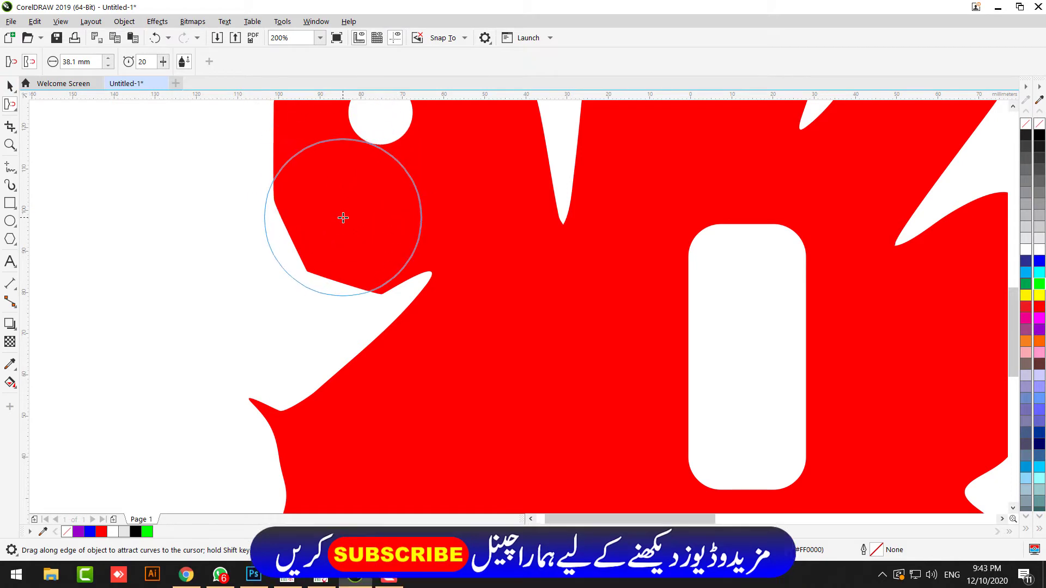
drag(331, 240, 331, 240)
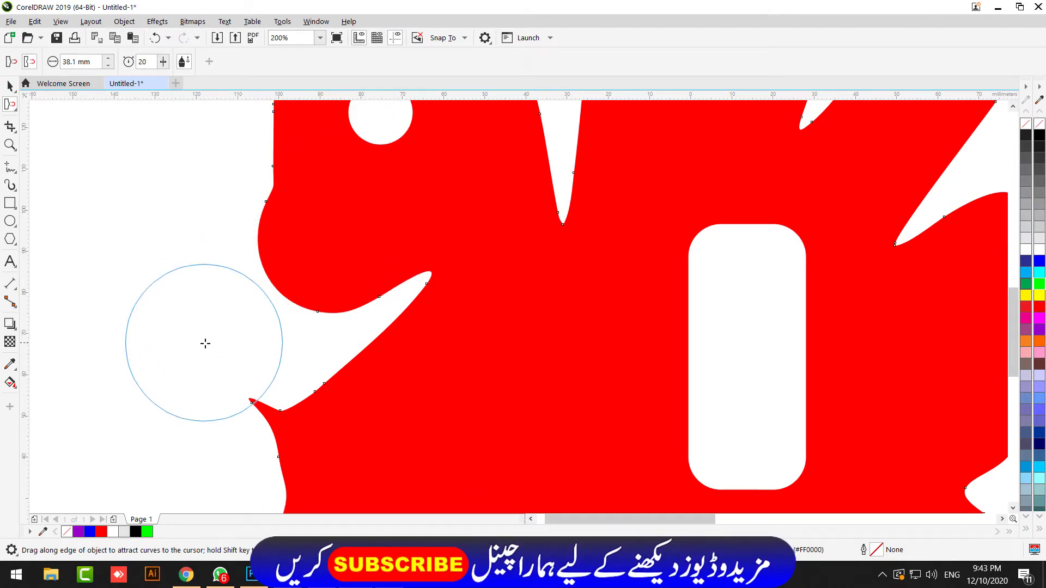
key(F3)
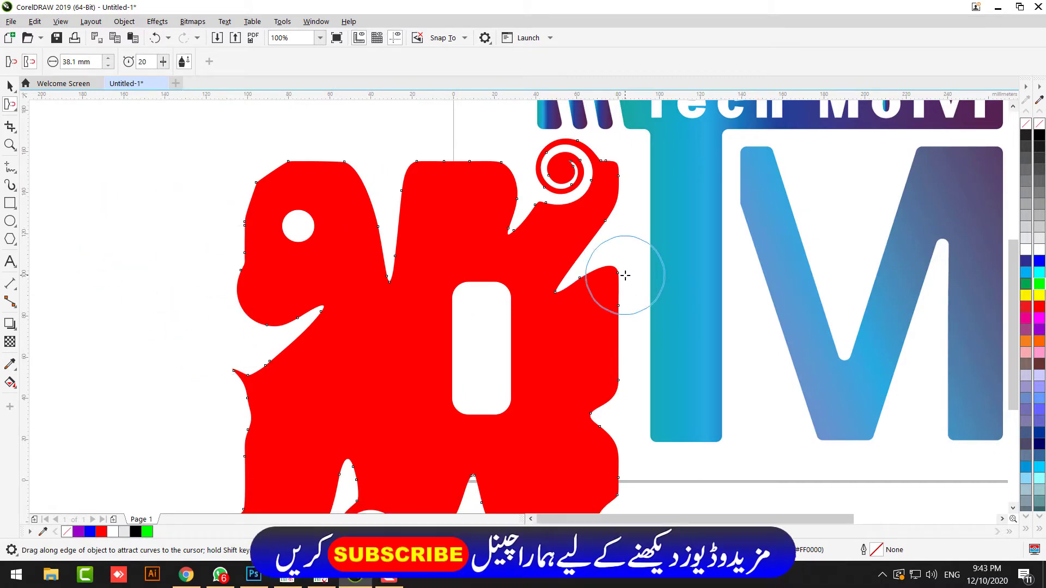
key(F3)
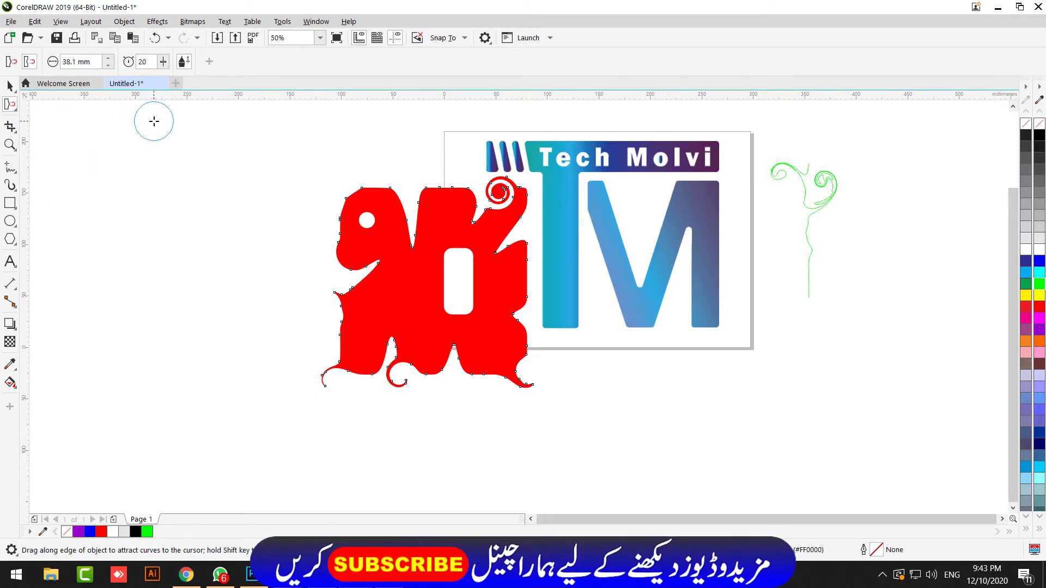
Smudge the top edge of the red shape's upper left lobe using a 3.77 mm nib and a dryout of 5
click(15, 110)
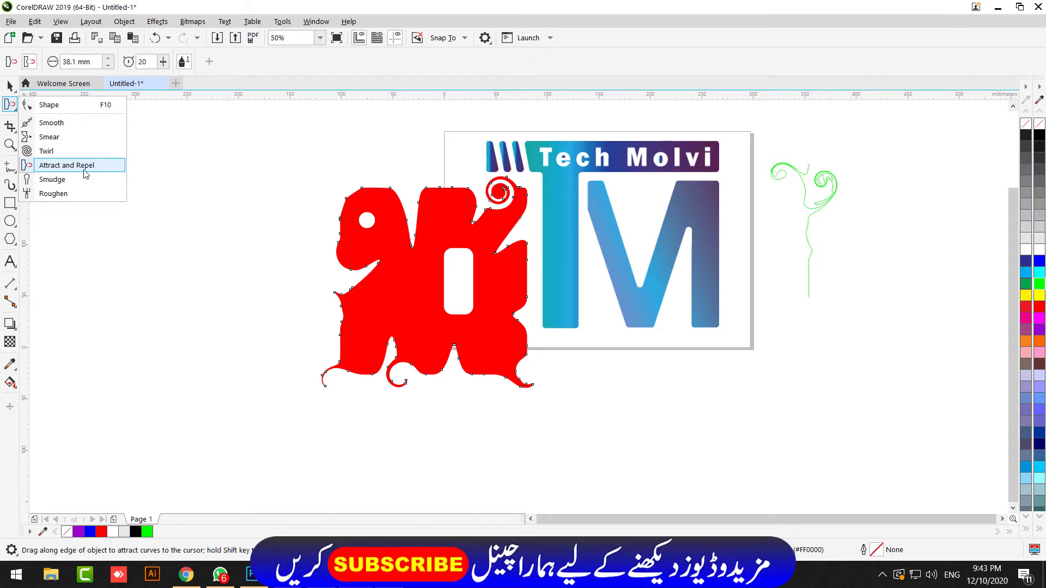
click(54, 181)
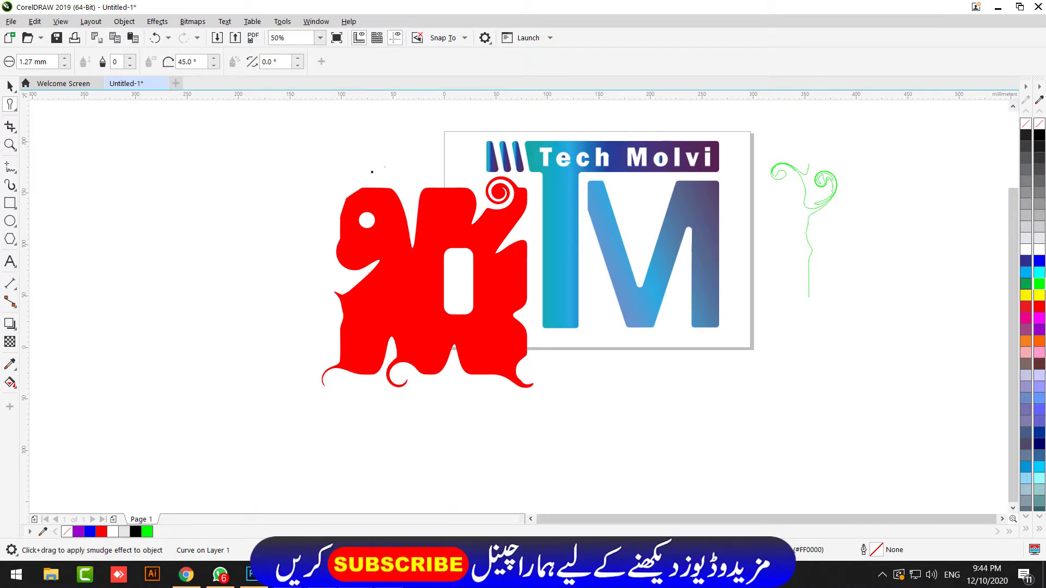
scroll(371, 179, up, 6)
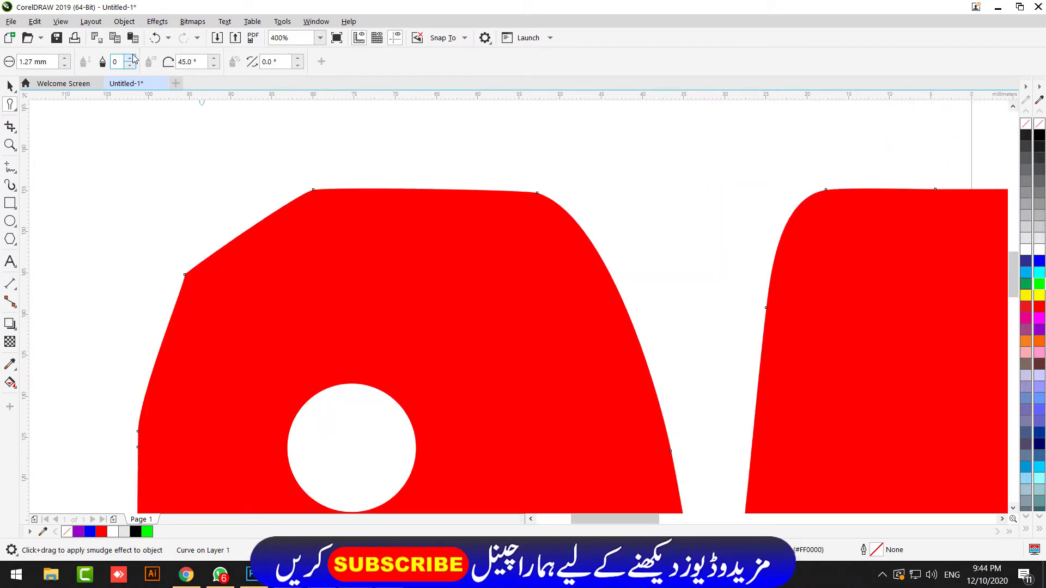
click(131, 58)
click(131, 58)
click(131, 59)
click(66, 59)
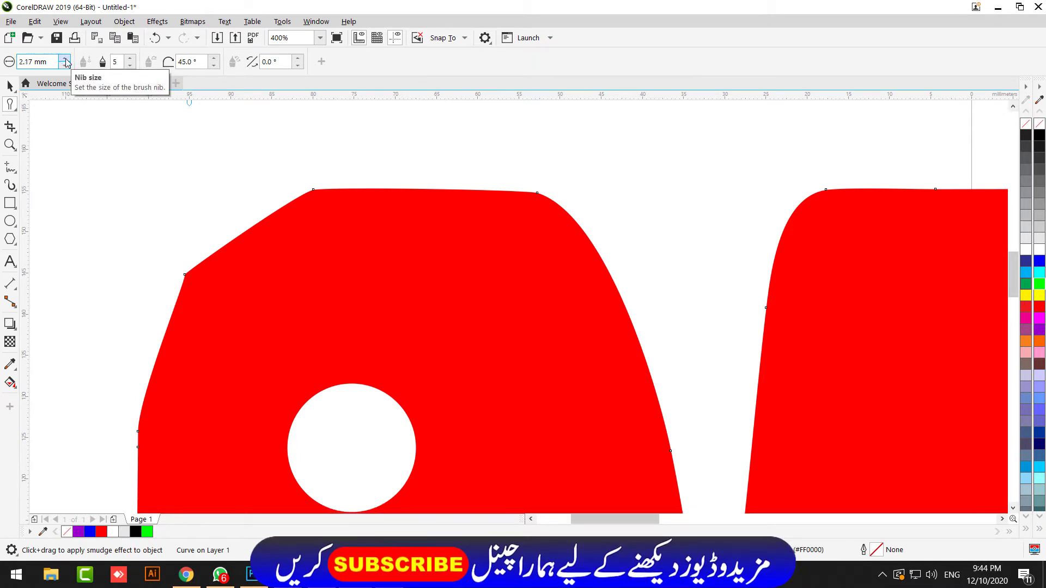
click(66, 59)
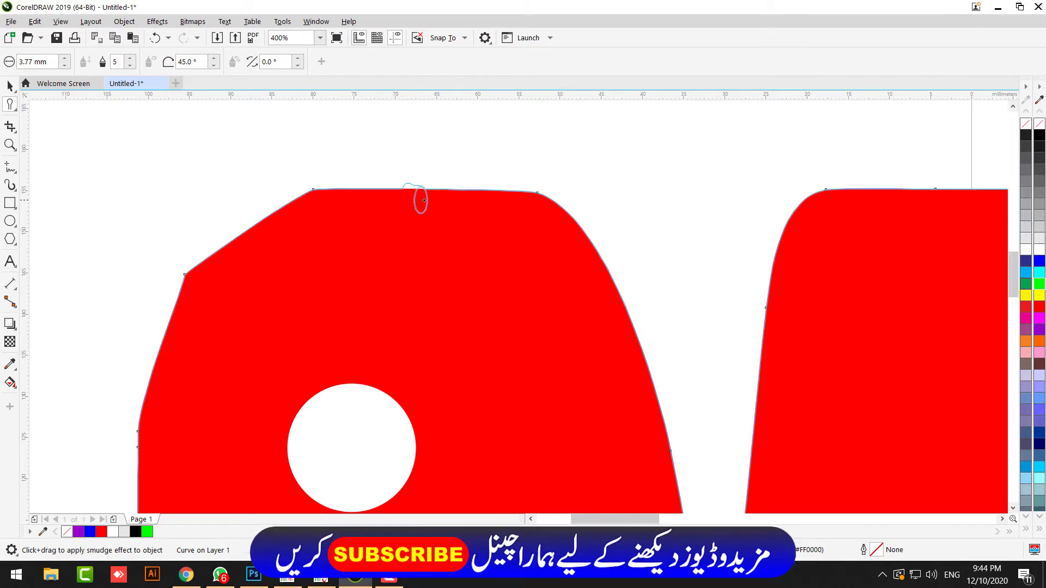
drag(418, 196, 464, 204)
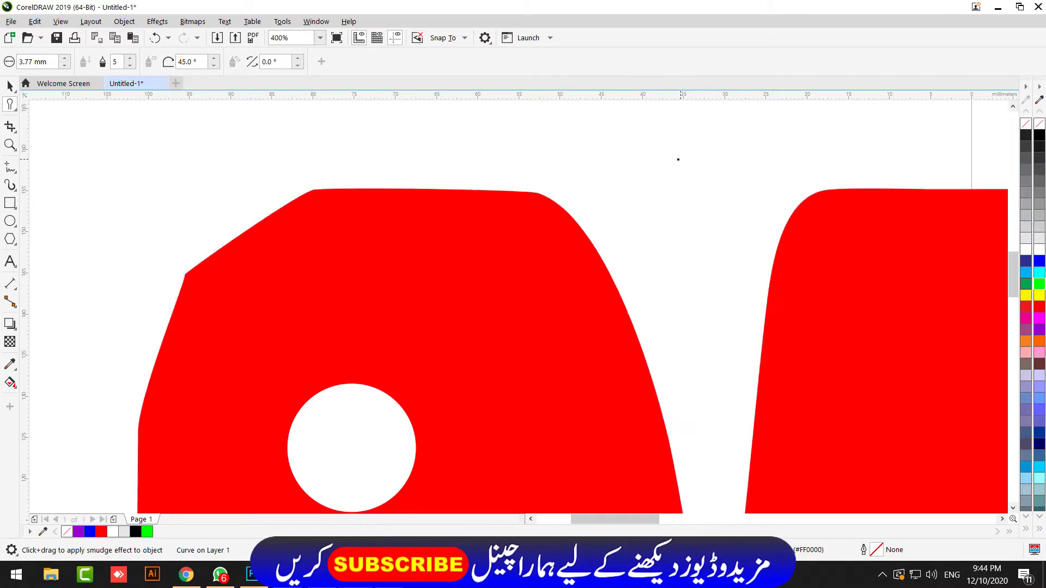
drag(397, 194, 371, 162)
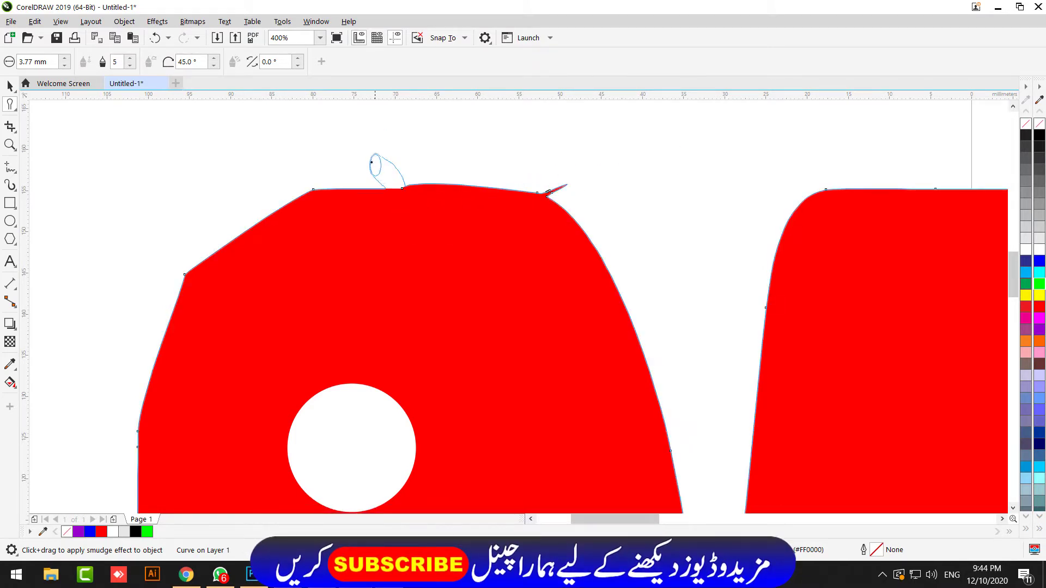
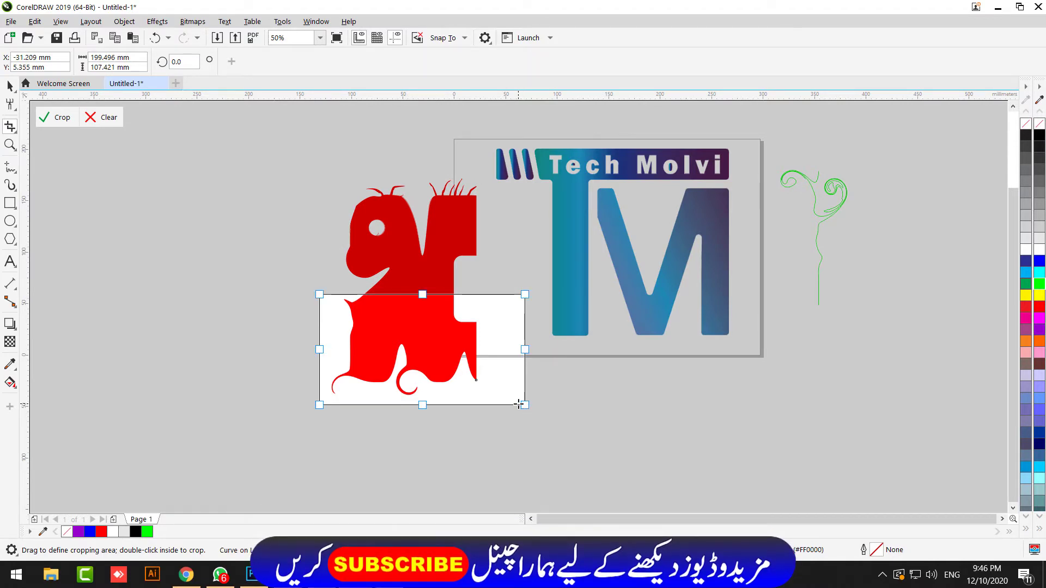
Crop the red shape to its lower part, and slice it with the Knife tool from its top edge down to the first arch
key(Return)
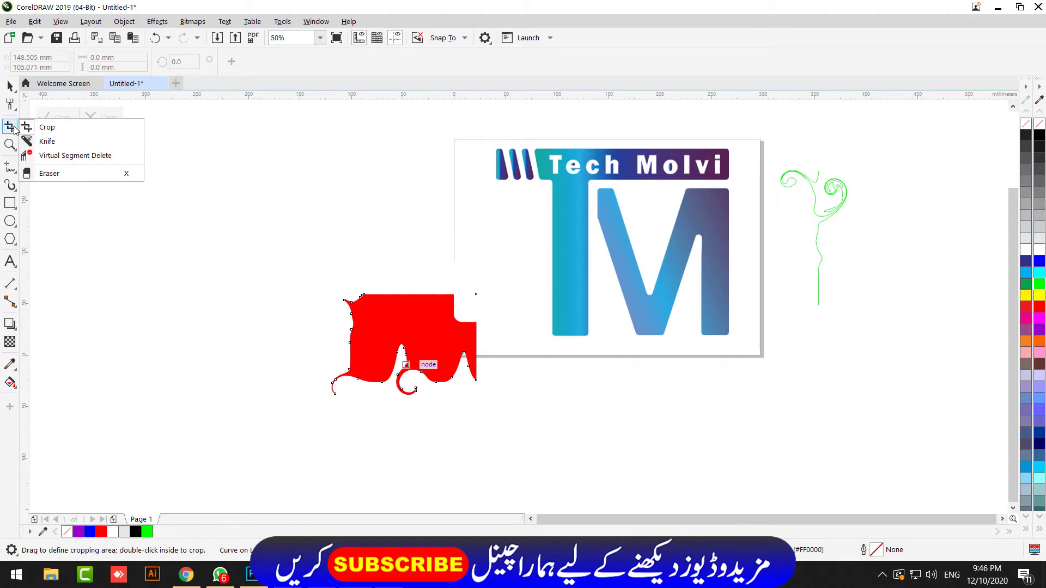
click(47, 141)
scroll(418, 357, up, 3)
scroll(390, 311, down, 3)
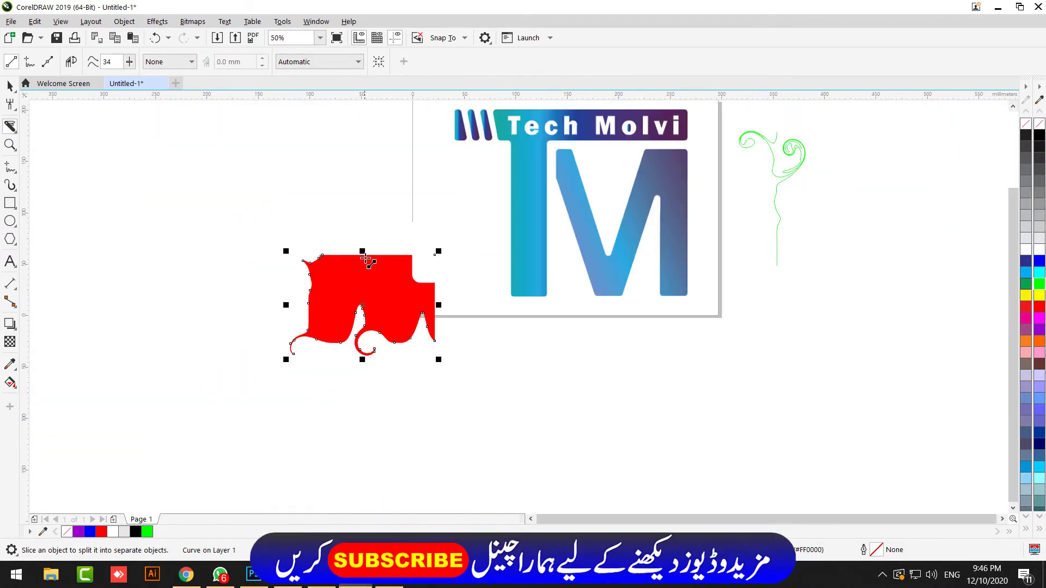
scroll(356, 265, up, 2)
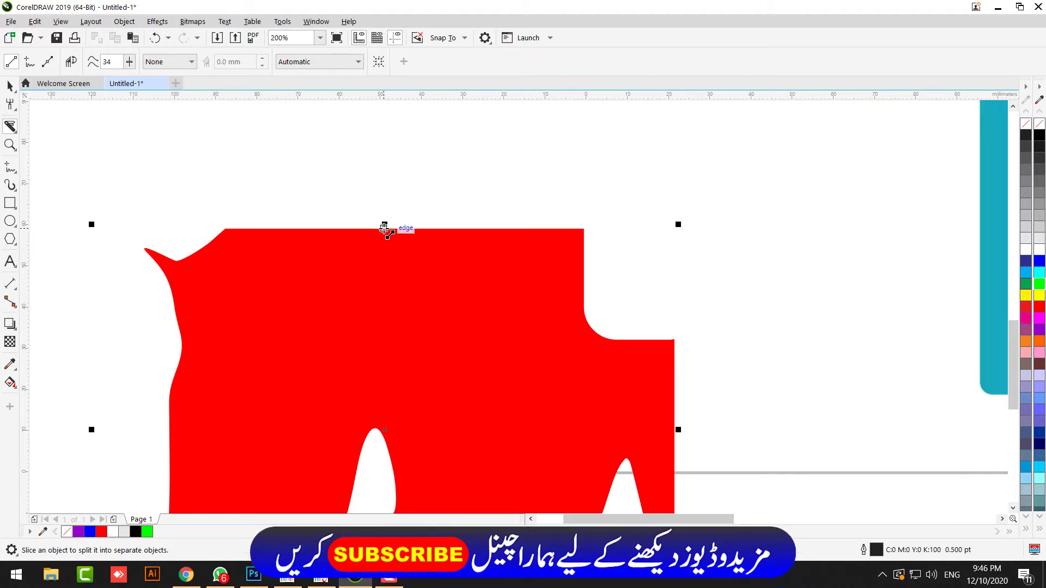
click(385, 229)
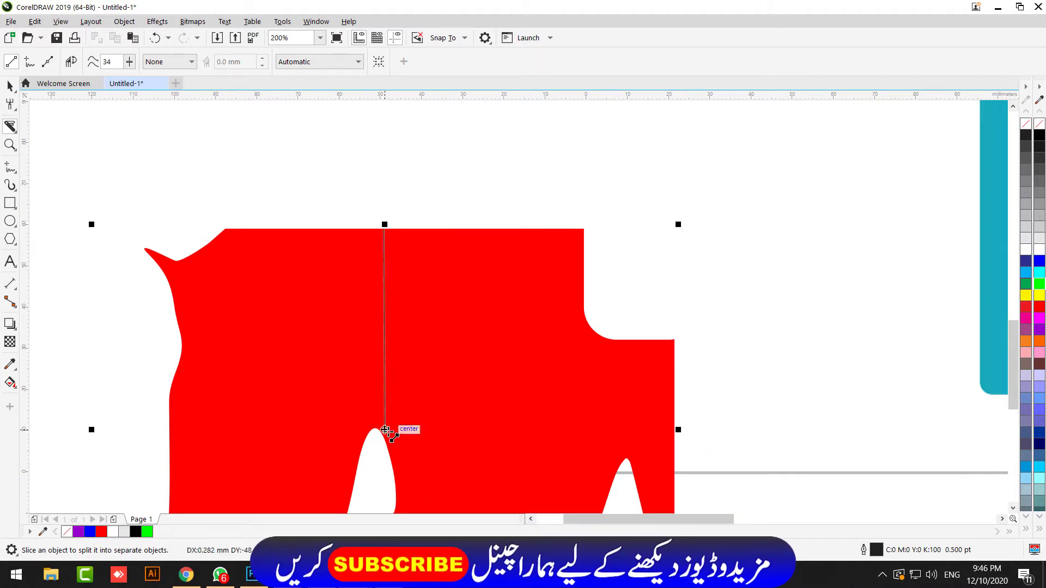
click(388, 459)
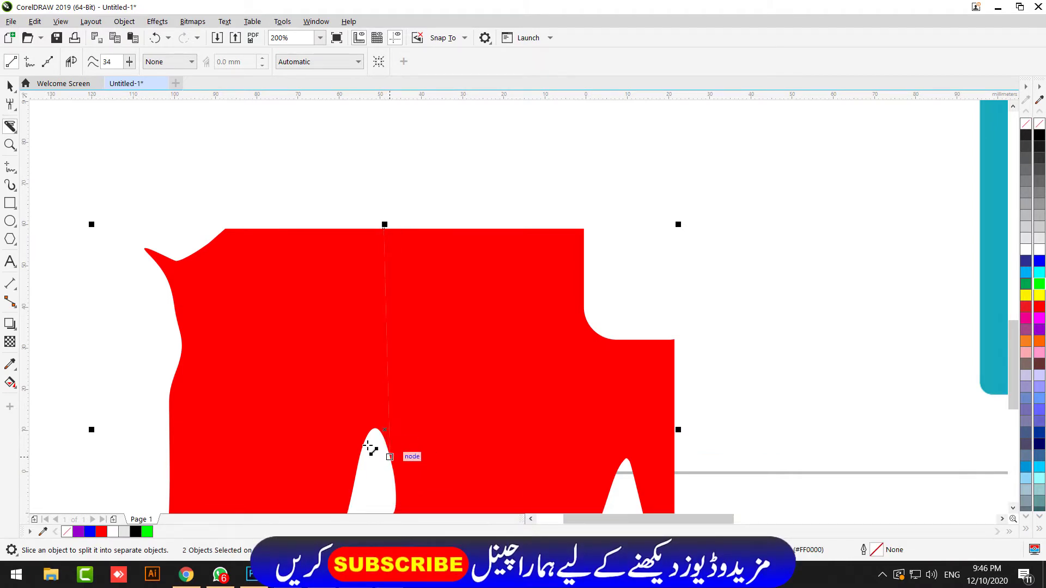
Move the right-hand slice away from the left one, and place the white rounded rectangle over it and delete that rectangle
click(10, 87)
scroll(252, 131, down, 2)
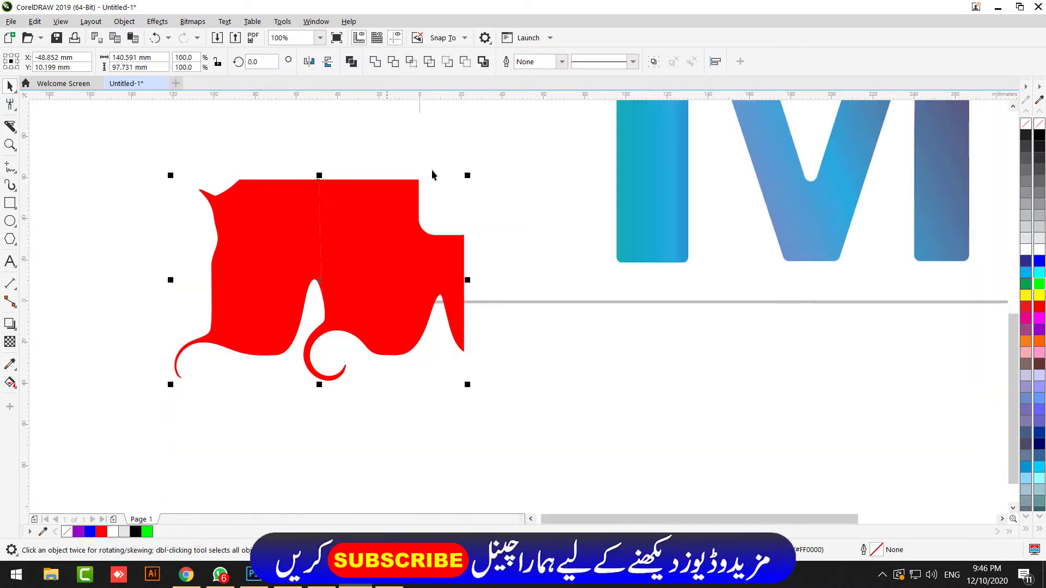
click(369, 237)
drag(369, 238, 409, 244)
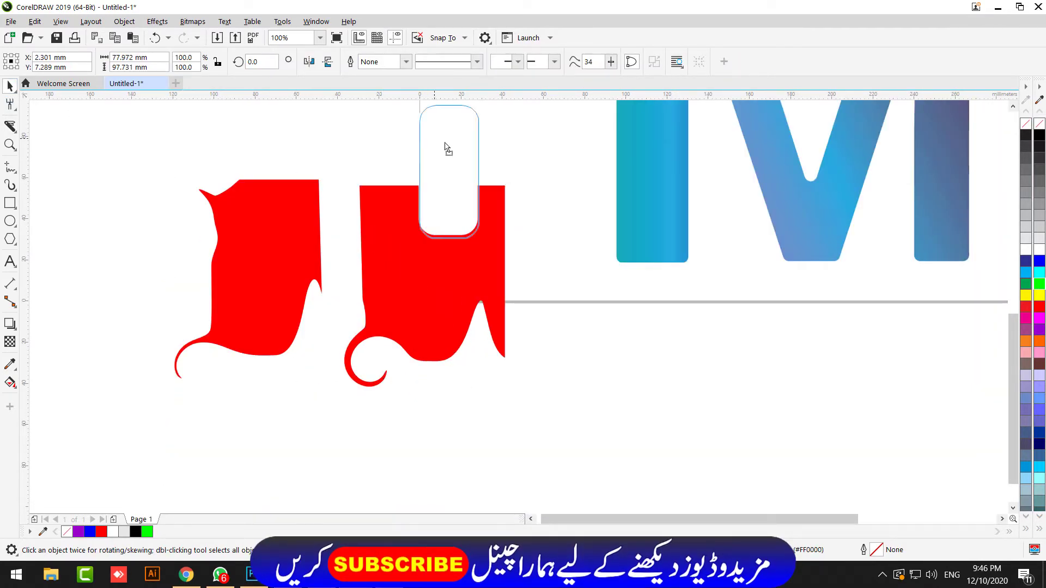
drag(460, 140, 418, 232)
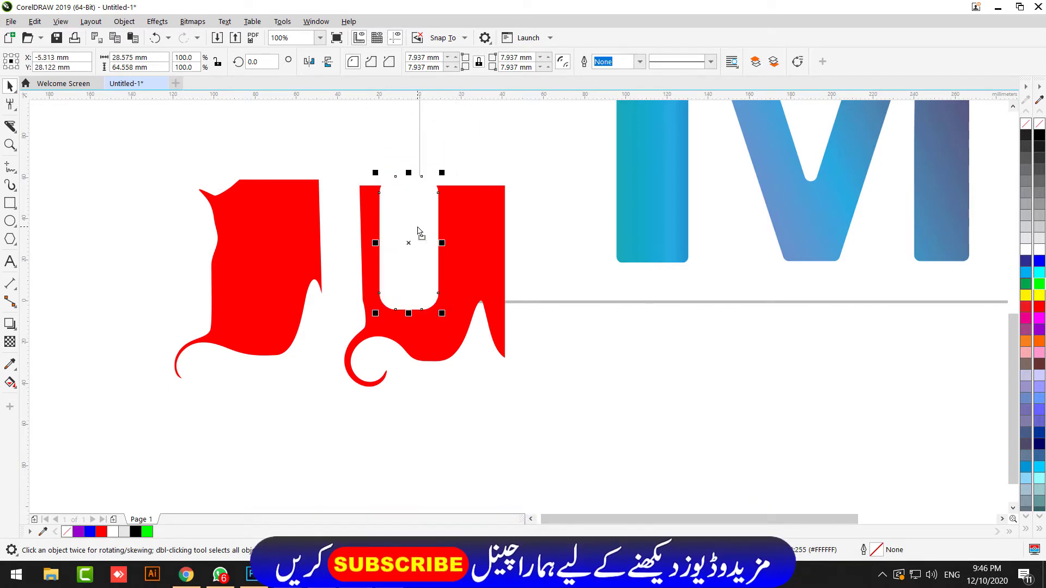
key(Delete)
scroll(419, 227, down, 2)
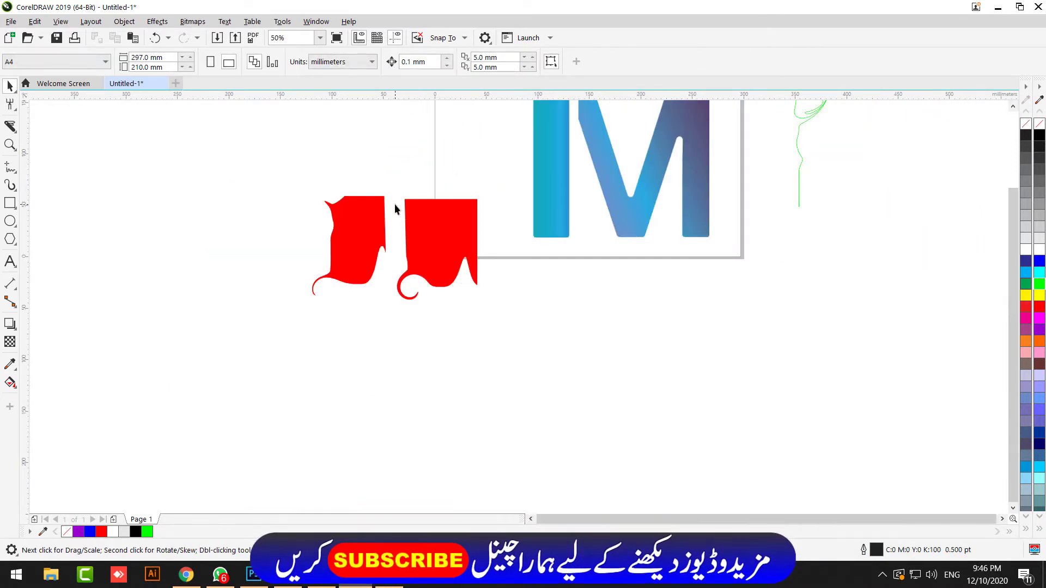
Undo the deletion, moves, slicing and cropping until the complete red shape is restored
key(ctrl+z)
key(ctrl+z)
key(ctrl+z)
key(ctrl+z)
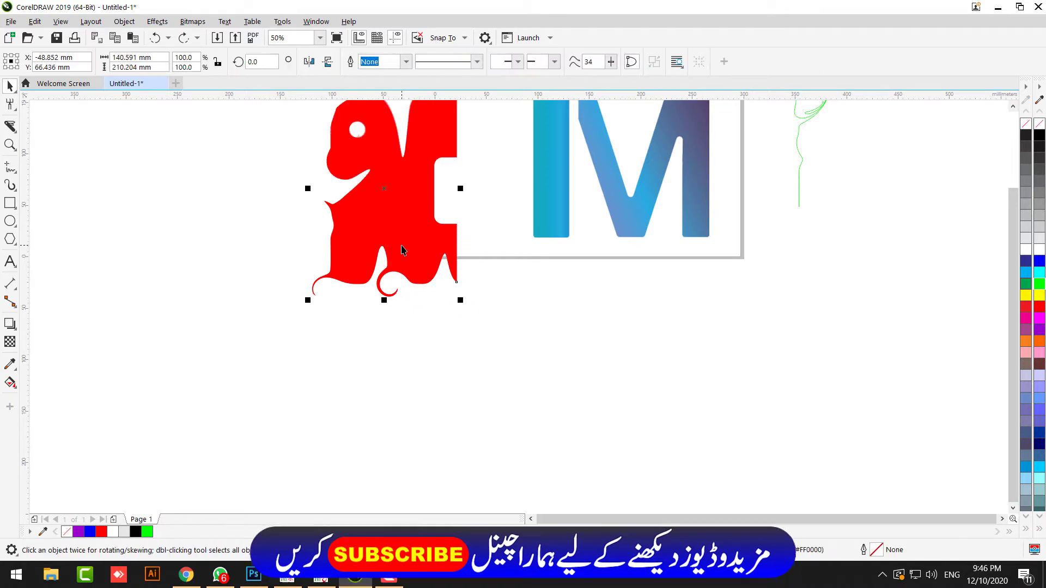
scroll(348, 232, down, 1)
scroll(376, 180, up, 1)
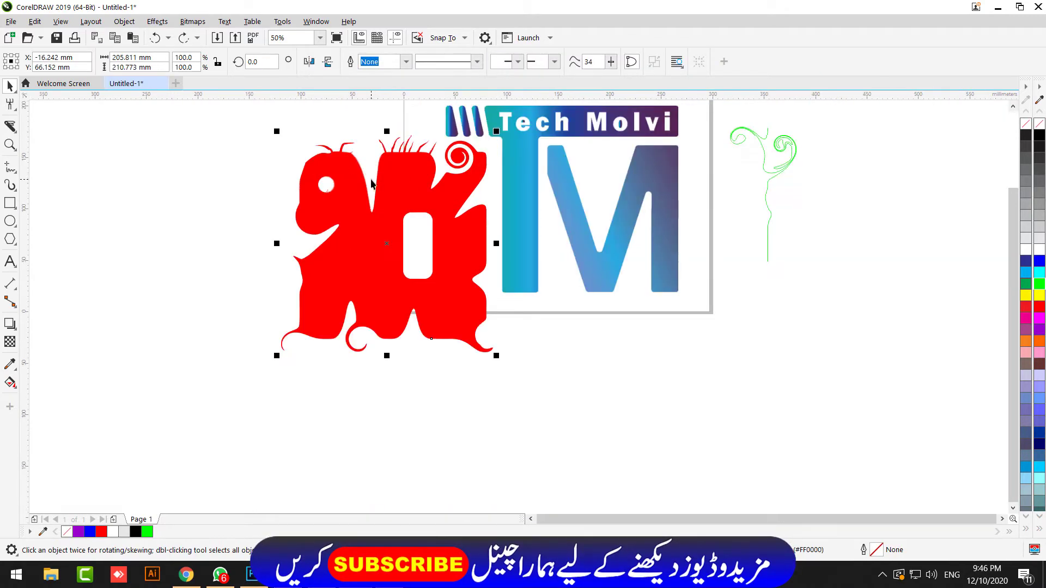
Delete the green curled line beside the page
click(754, 135)
key(Delete)
Try Virtual Segment Delete on the red shape, and undo the deletion
click(8, 126)
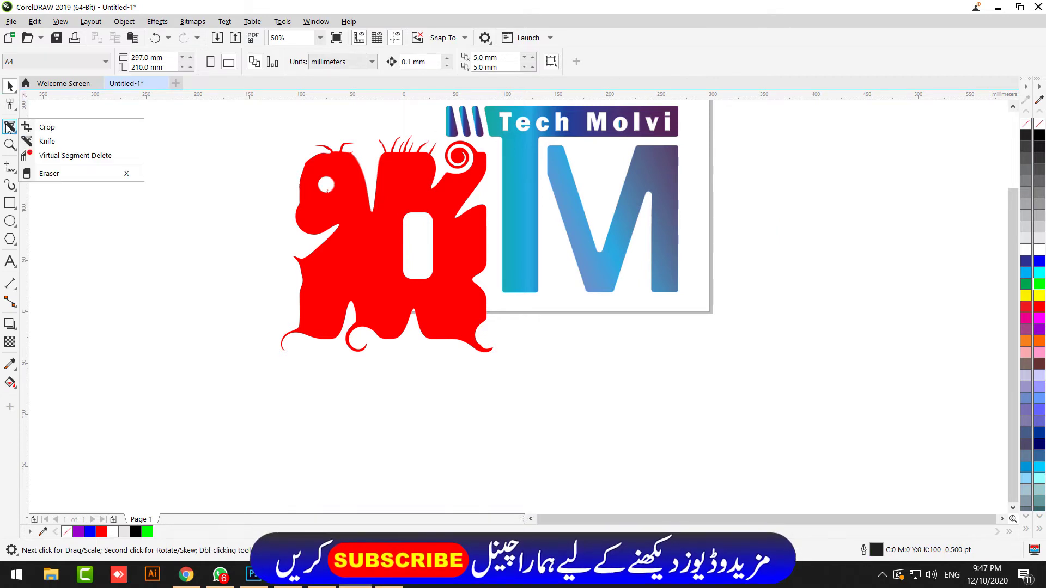
click(87, 156)
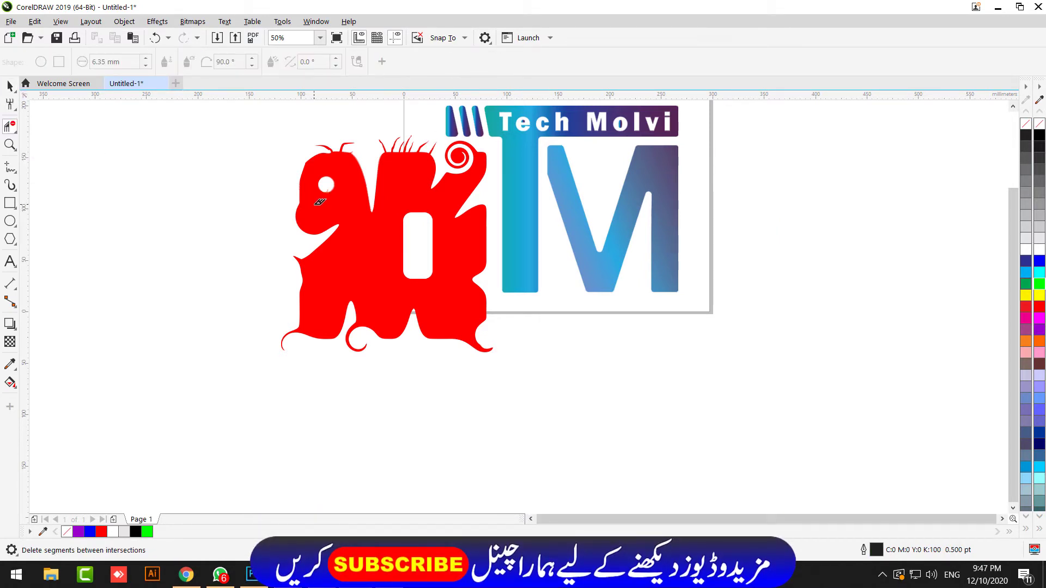
scroll(320, 201, up, 4)
scroll(211, 205, down, 2)
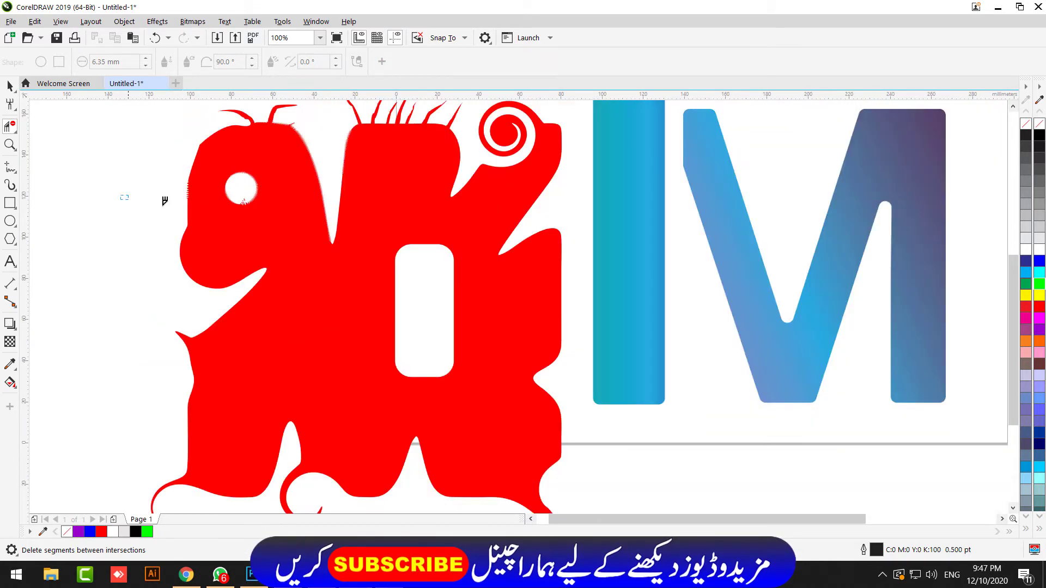
drag(320, 238, 319, 239)
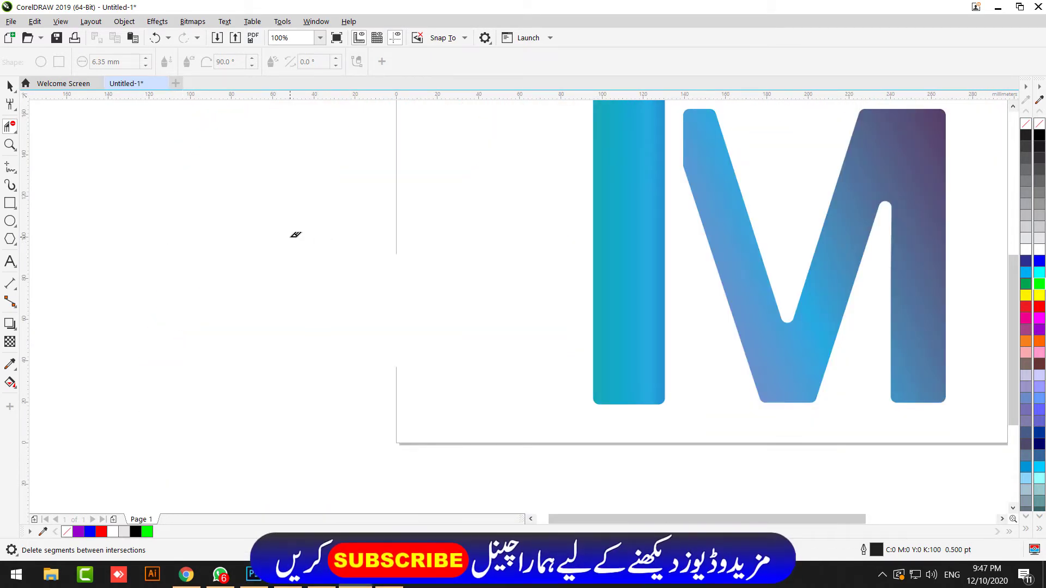
key(ctrl+z)
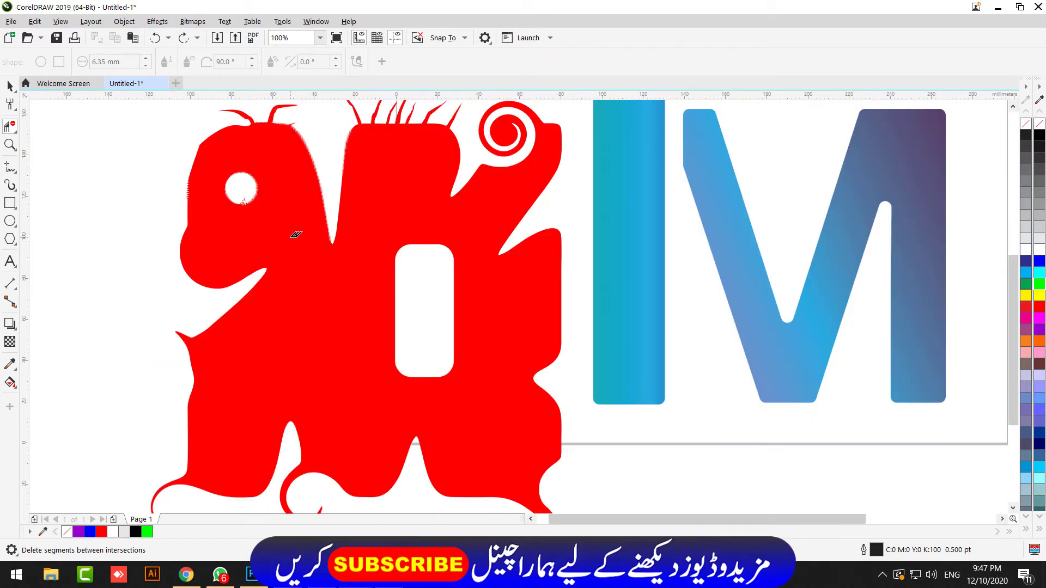
Inspect the red shape's edges with the Zoom tool at 50%, 100% and 200%, and fit all objects in view
click(14, 149)
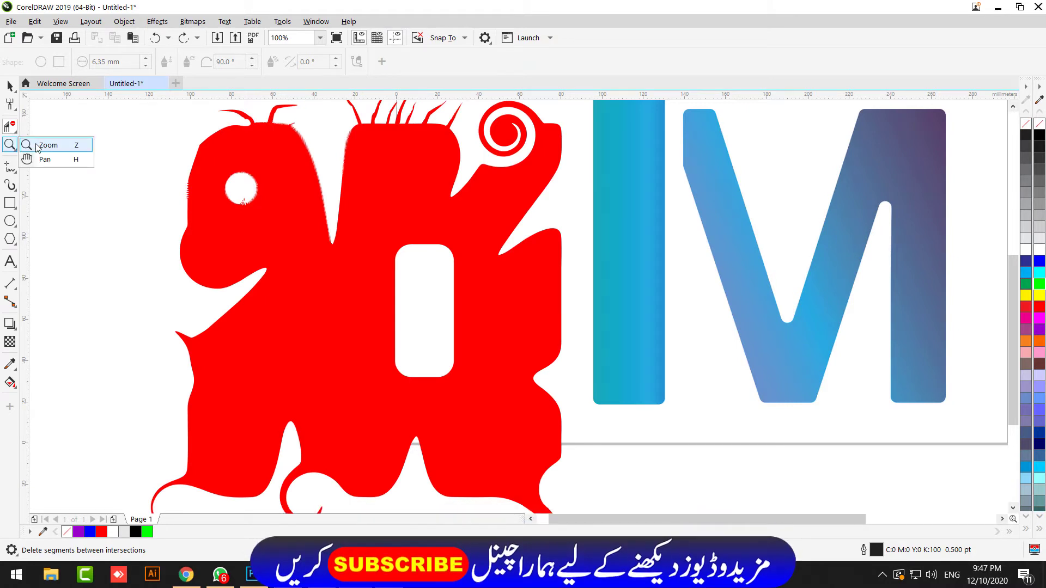
click(38, 146)
click(334, 230)
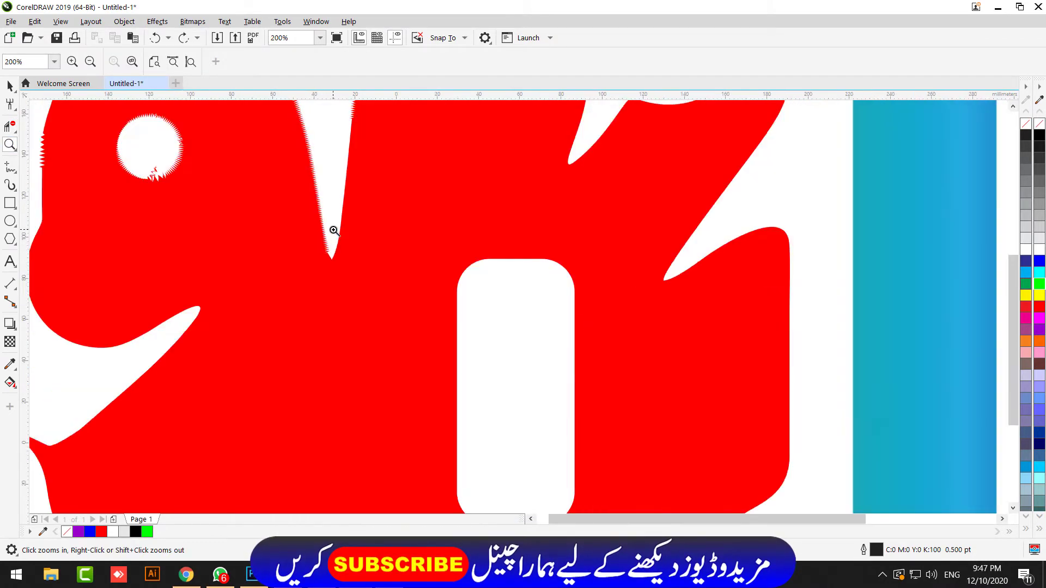
right_click(334, 229)
click(345, 227)
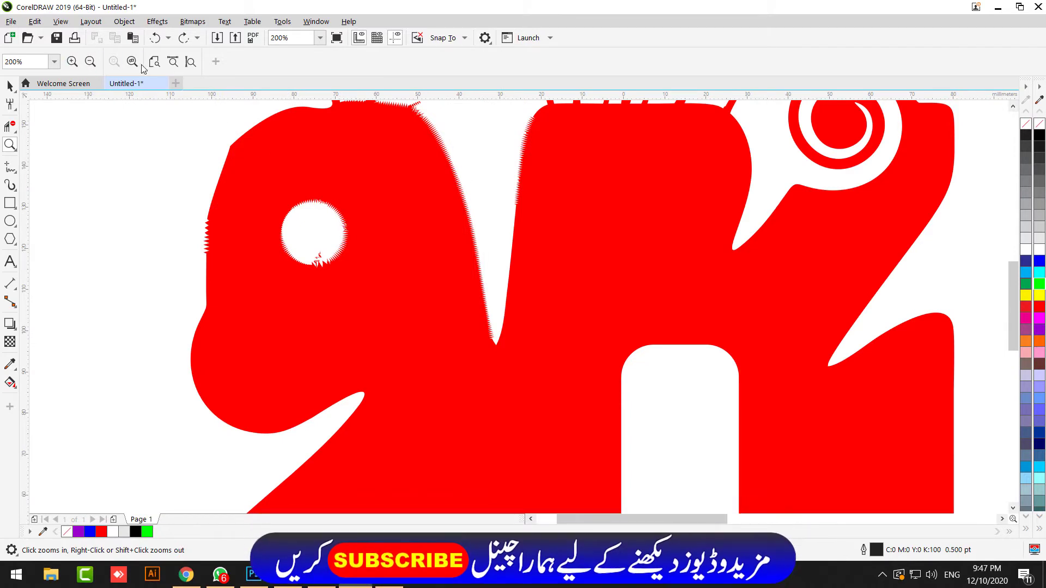
right_click(390, 169)
click(504, 218)
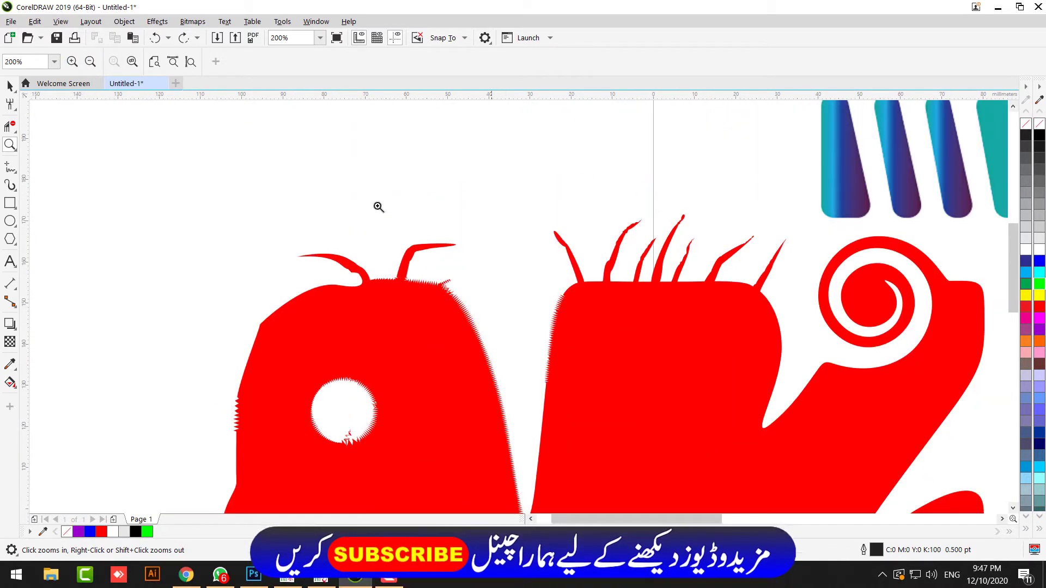
click(90, 63)
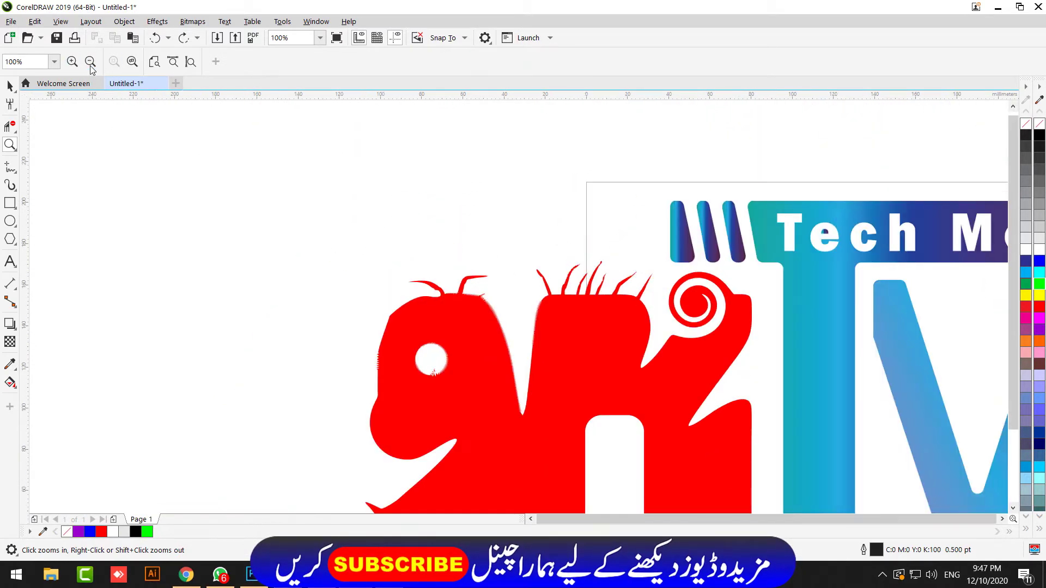
click(90, 63)
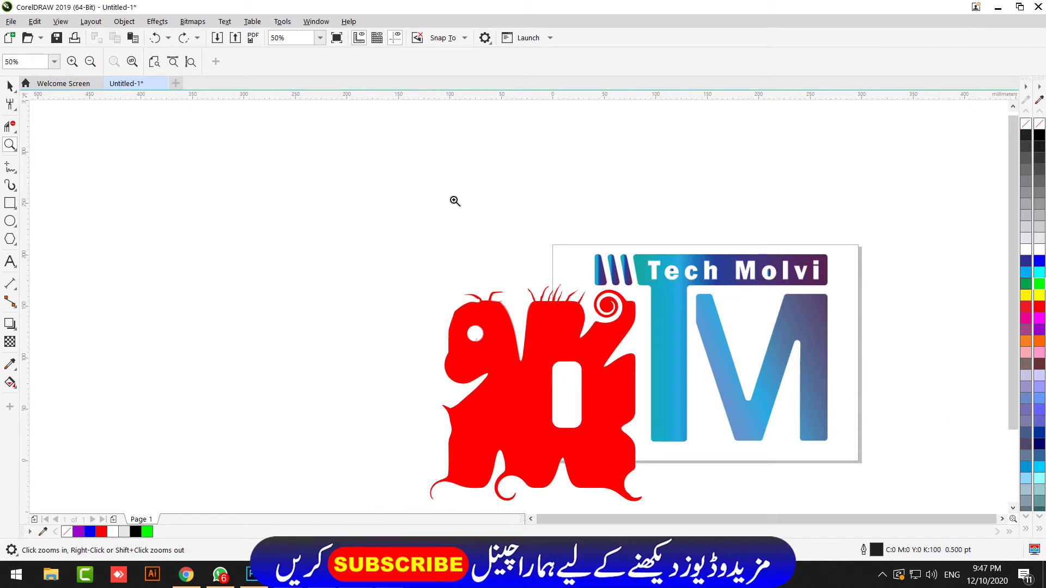
click(73, 61)
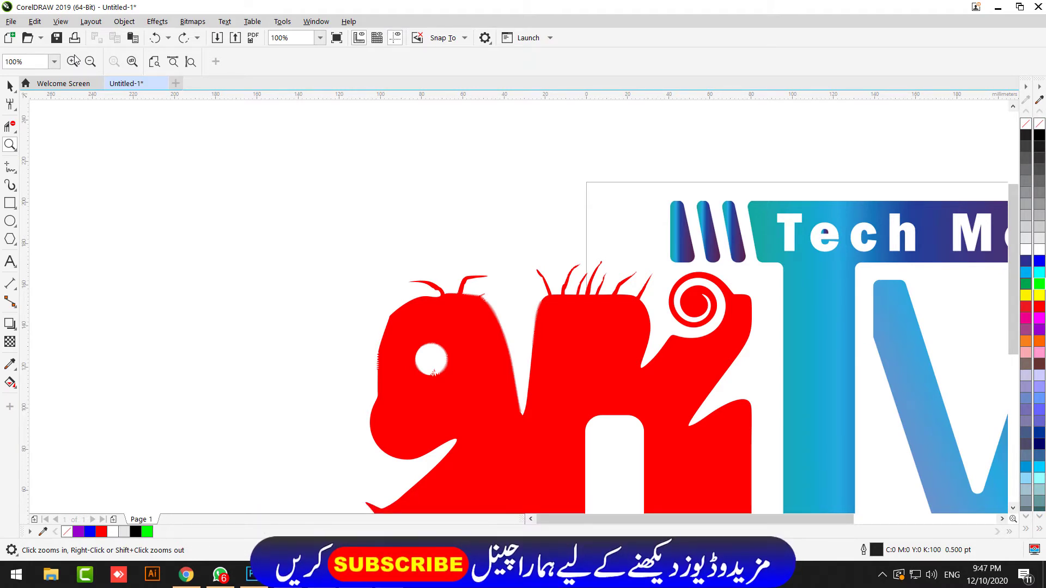
key(F4)
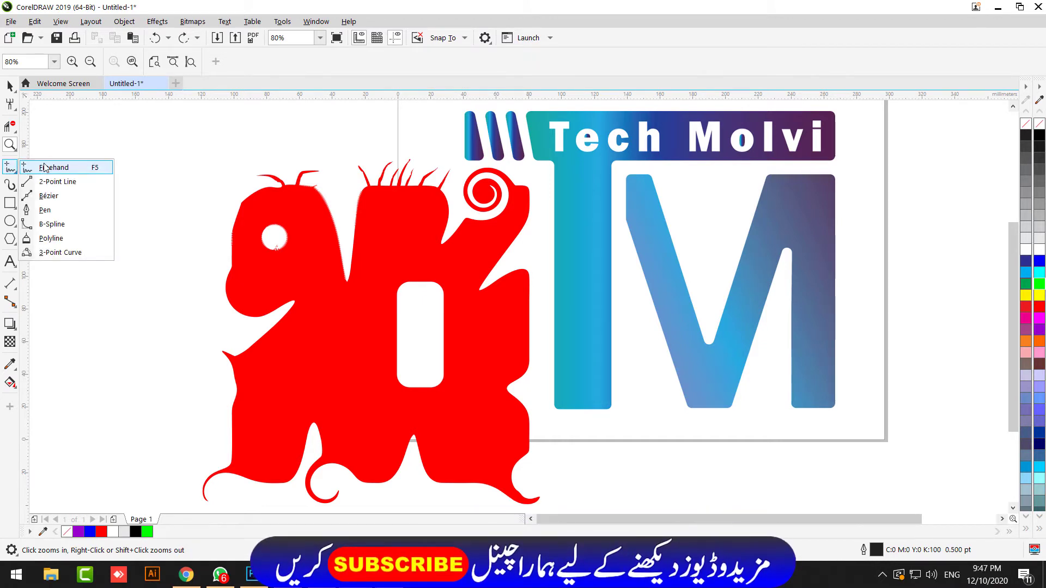
Draw a straight horizontal Freehand line about 200 mm long below the letter M and a vertical one about 162 mm long crossing it
click(30, 169)
click(615, 433)
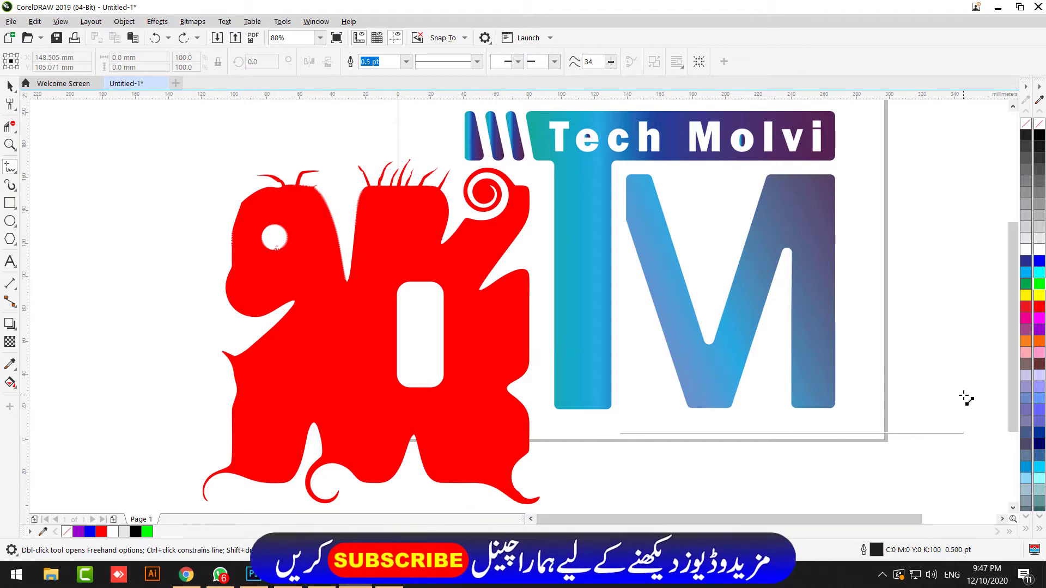
ctrl+click(954, 406)
click(758, 488)
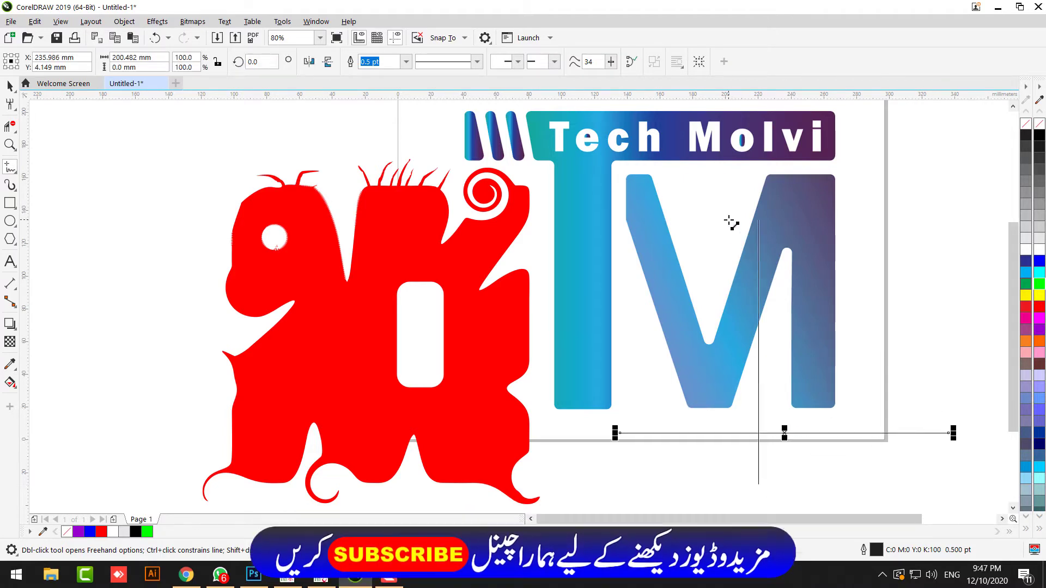
ctrl+click(733, 217)
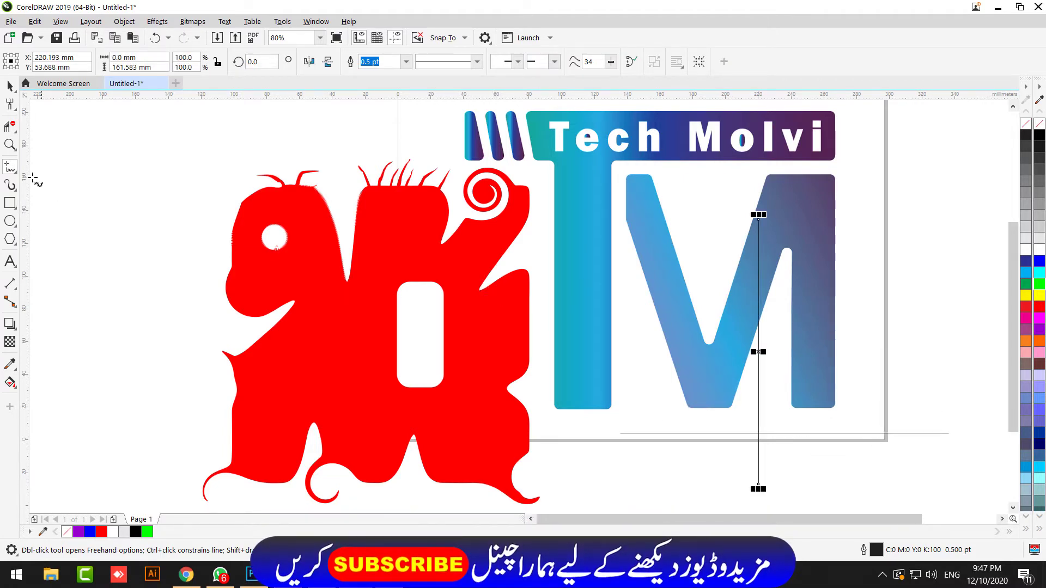
Draw four slanted 2-Point lines above and beside the red shape, the two longest spanning about 90 by 50 mm and 82 by 34 mm
click(12, 172)
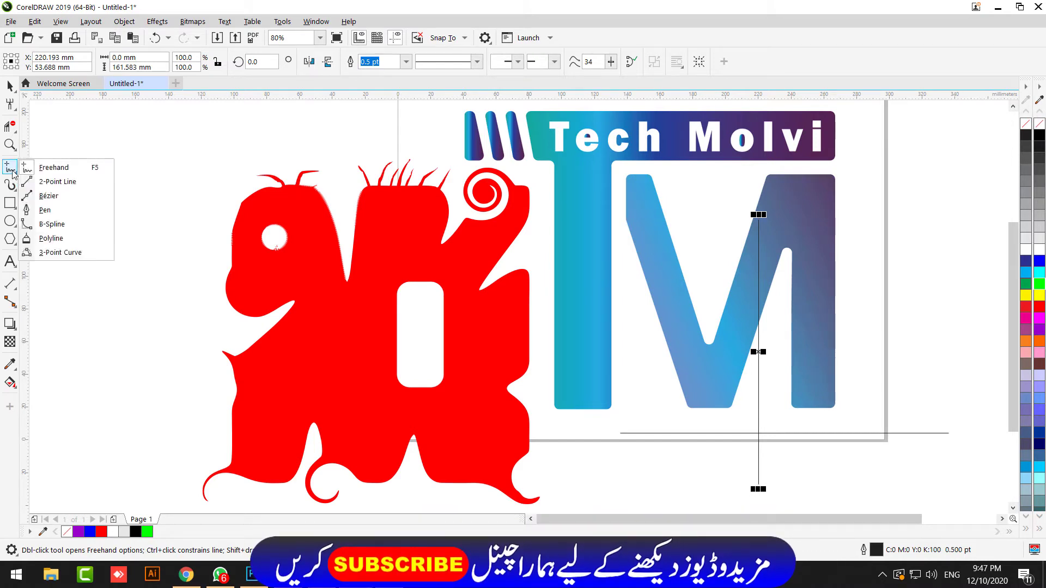
click(53, 183)
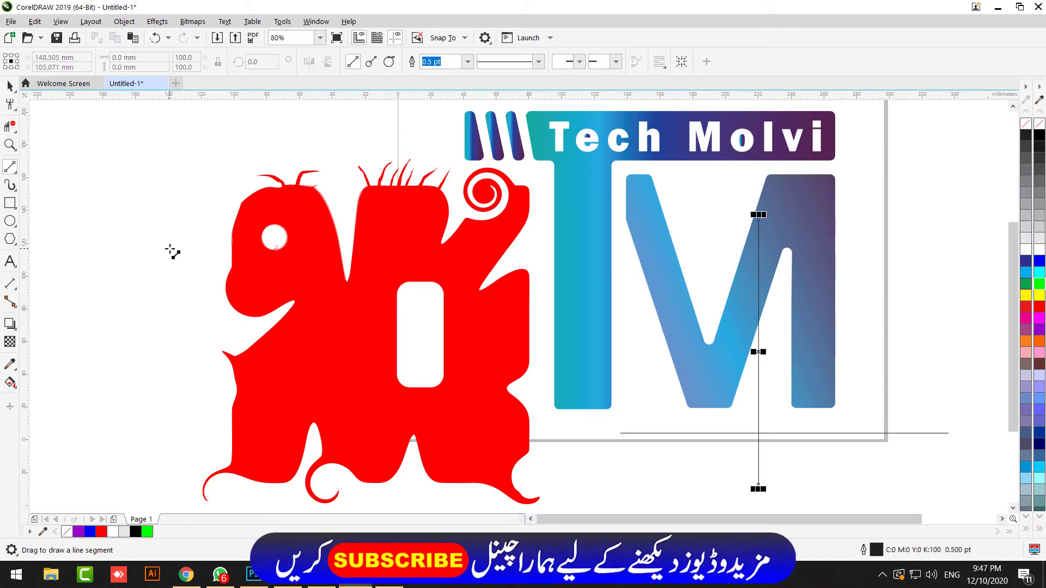
drag(171, 249, 181, 213)
drag(198, 175, 344, 105)
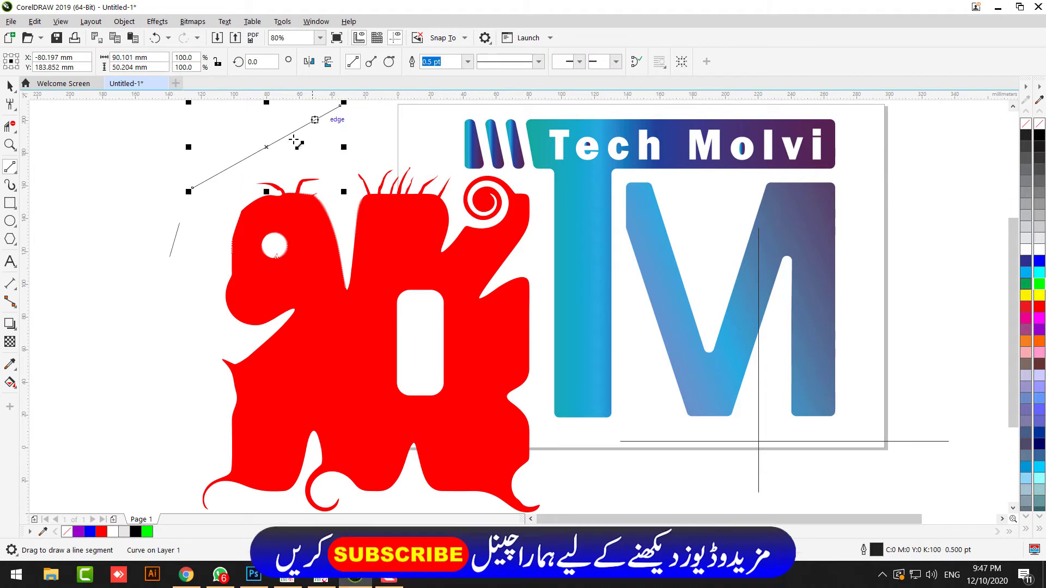
drag(132, 194, 183, 221)
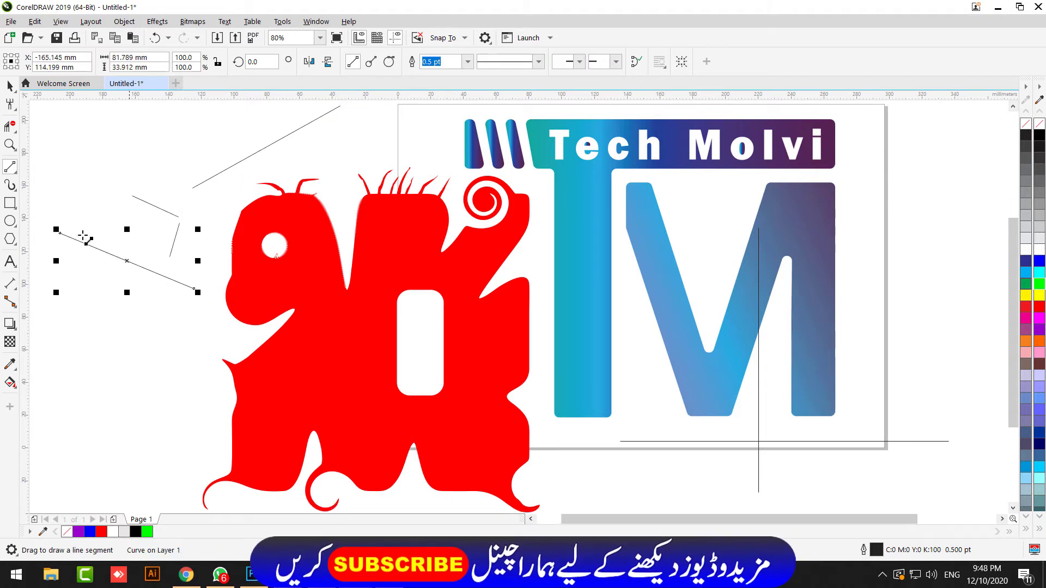
Draw a closed, rounded Bézier loop starting and ending at the outer end of the lower slanted line, overlapping the red shape's head
click(17, 175)
click(44, 205)
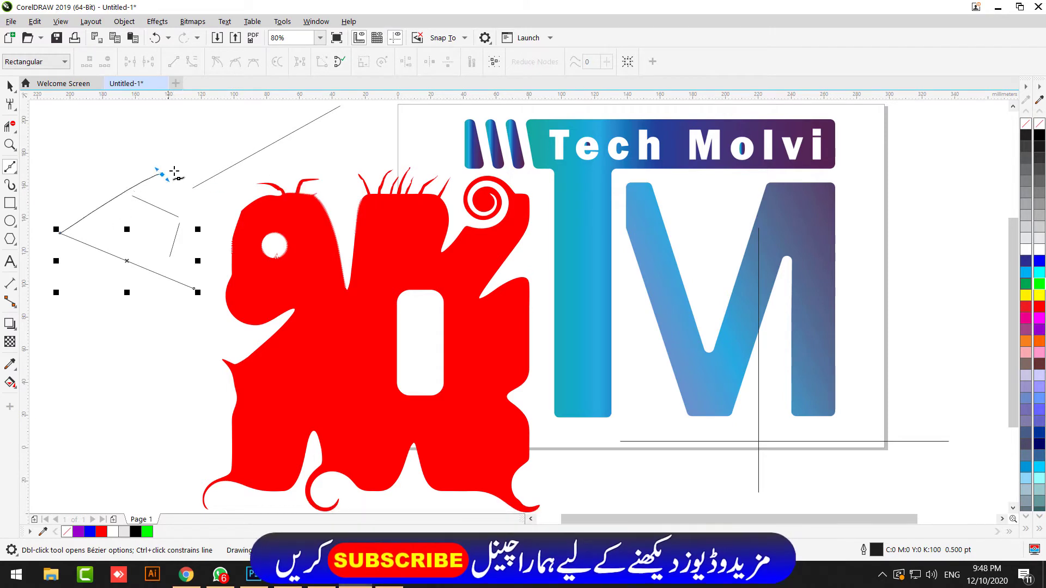
drag(161, 175, 254, 139)
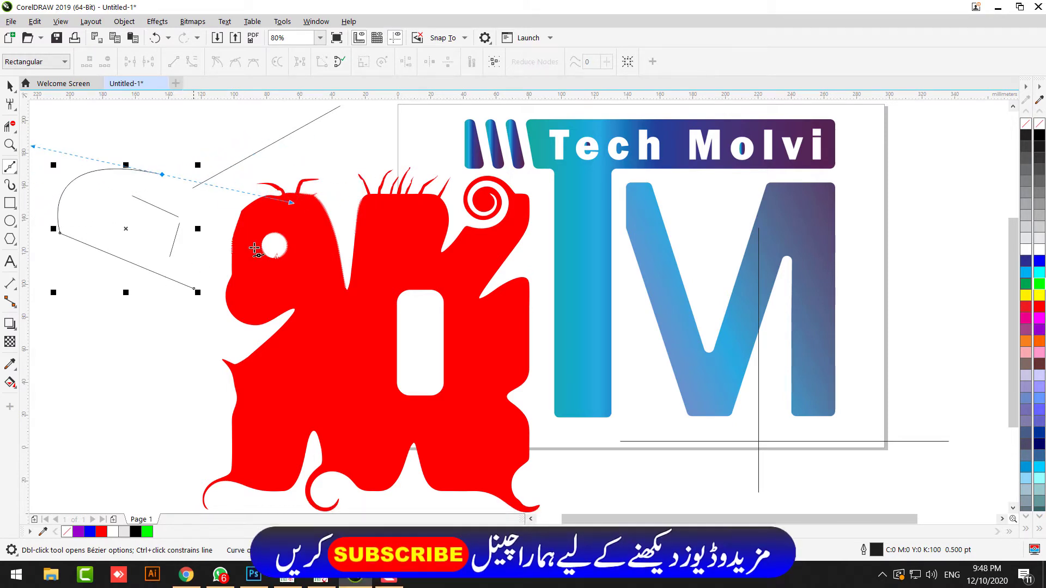
drag(226, 265, 138, 317)
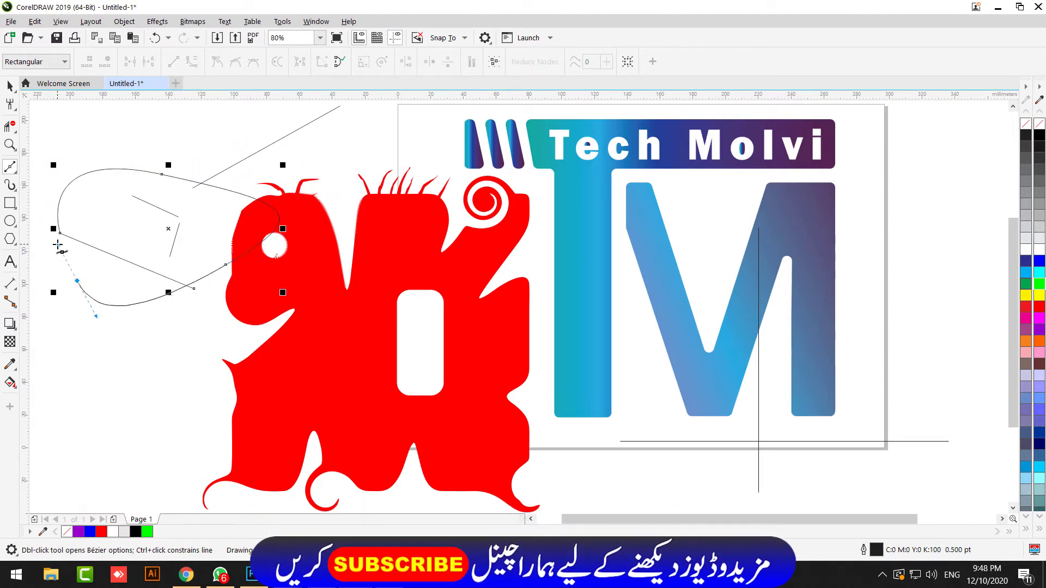
drag(57, 248, 58, 240)
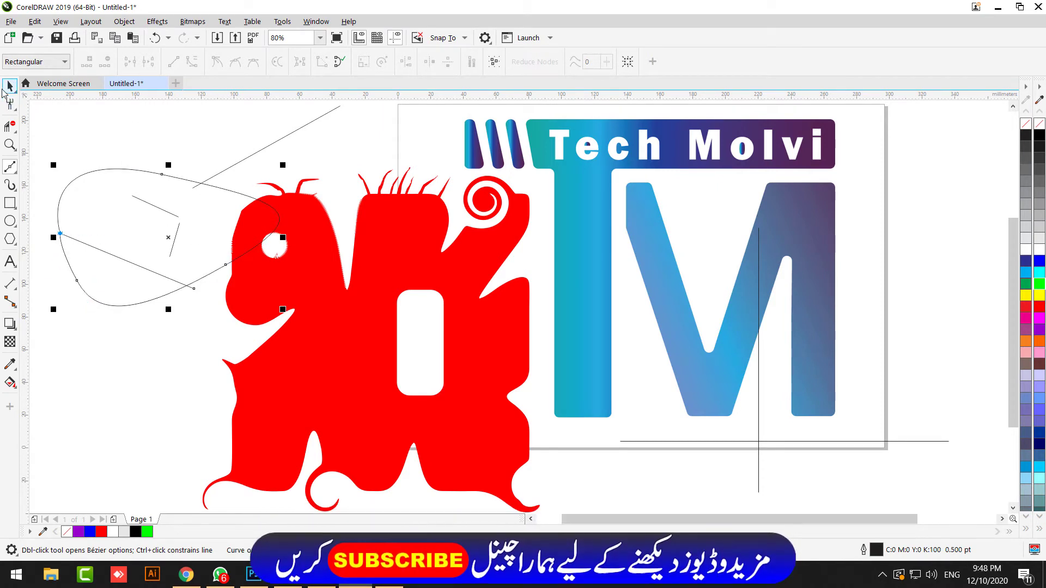
Trace the logo's letter T and its Tech Molvi bar with the Pen tool as a closed outline of about 185 by 182 mm
click(9, 165)
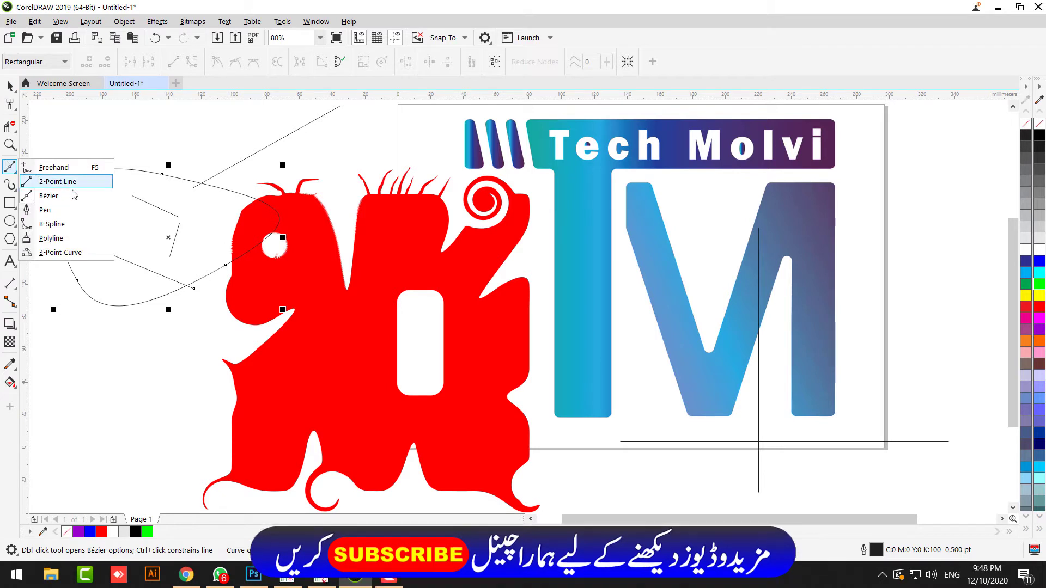
click(49, 209)
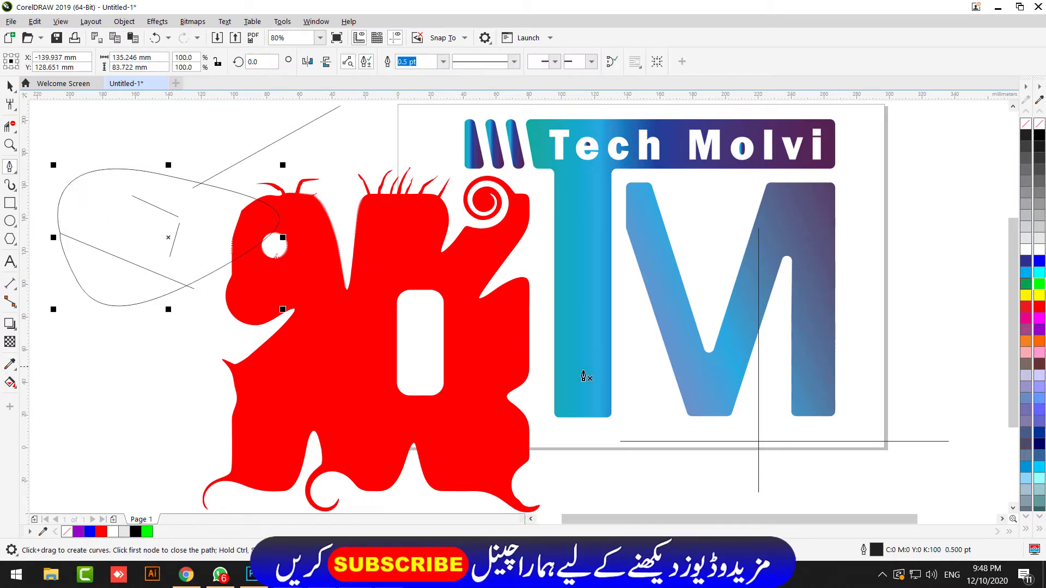
click(550, 420)
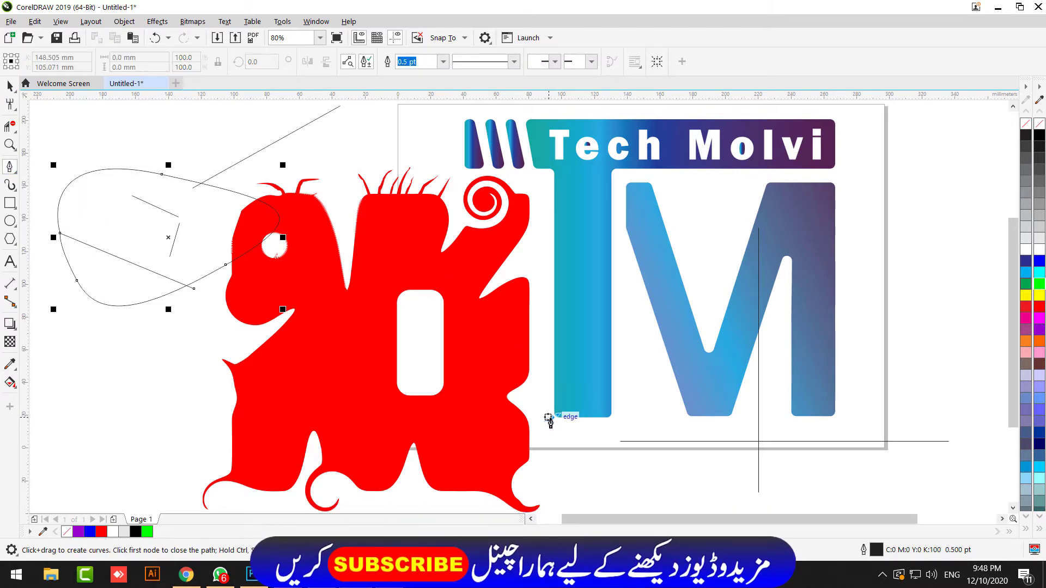
double_click(554, 265)
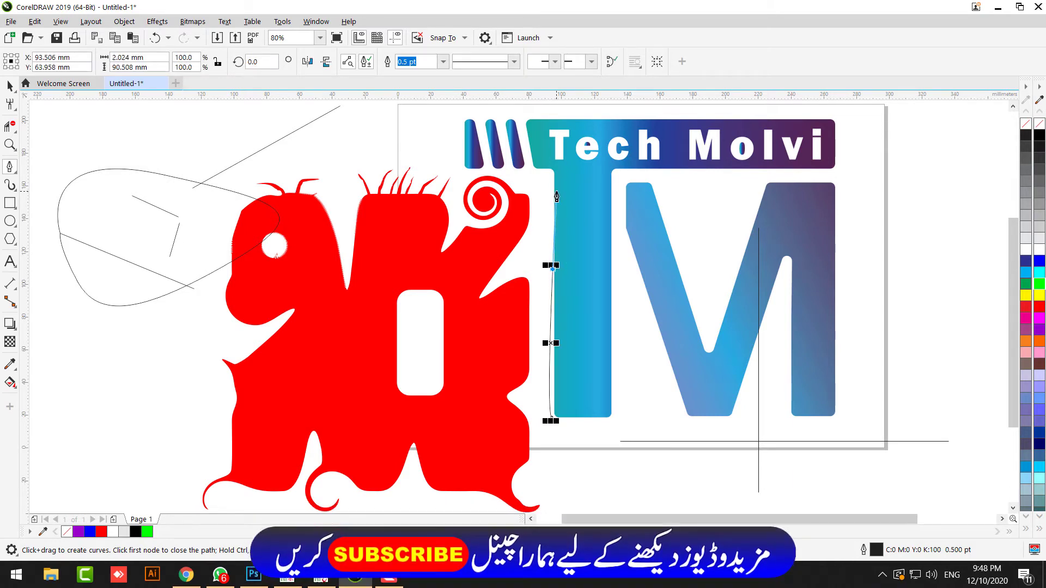
click(534, 170)
click(527, 142)
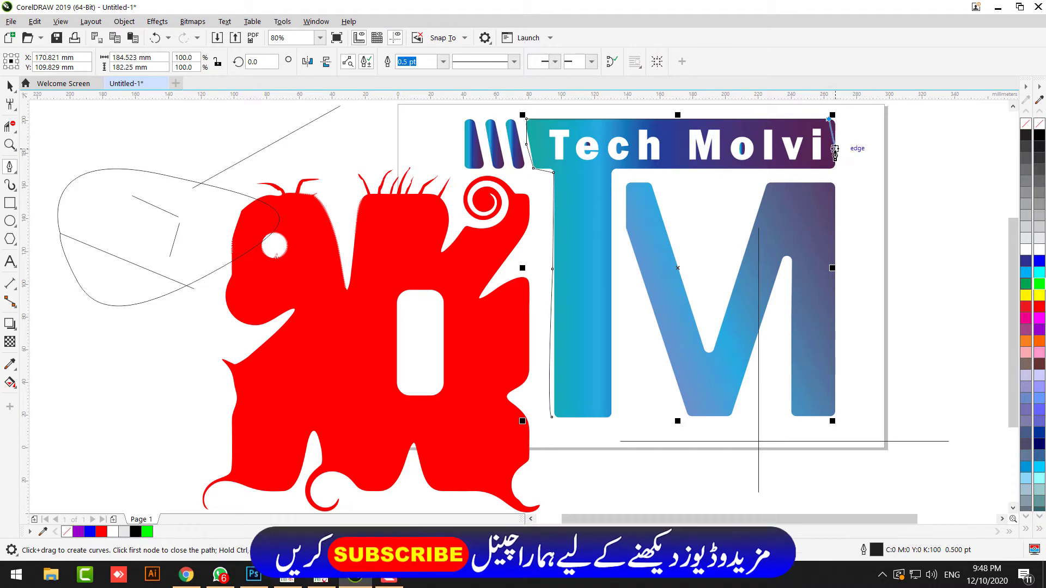
click(614, 170)
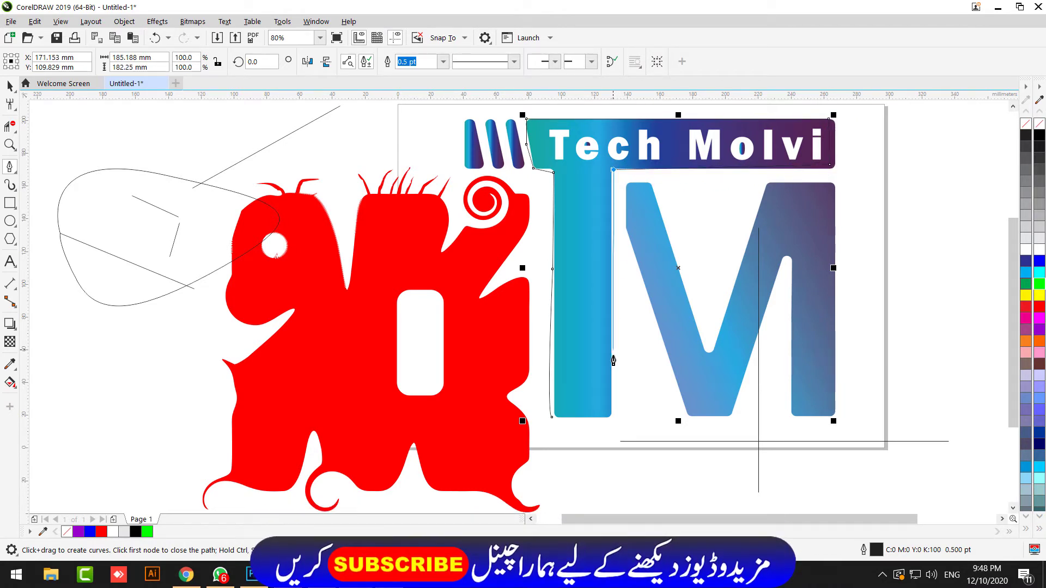
click(610, 416)
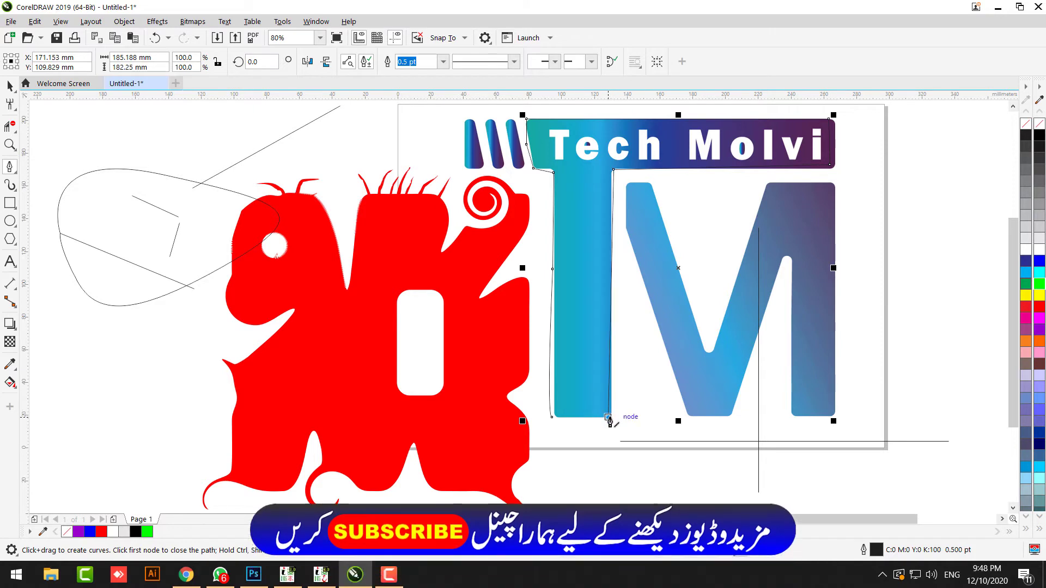
click(552, 416)
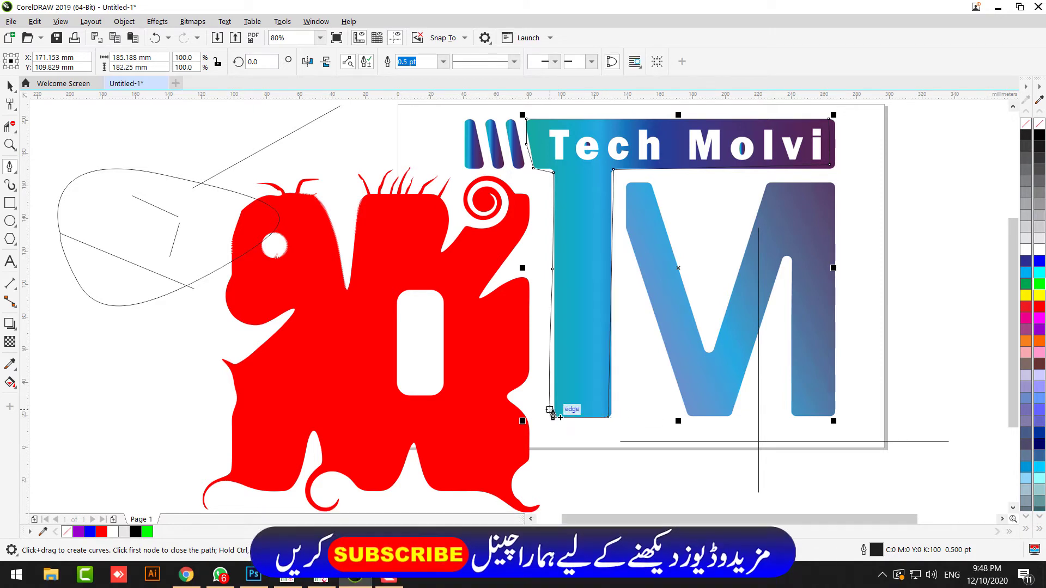
Draw a U-shaped B-Spline curve about 75 mm wide and 83 mm high beside the red shape's lower half
click(10, 166)
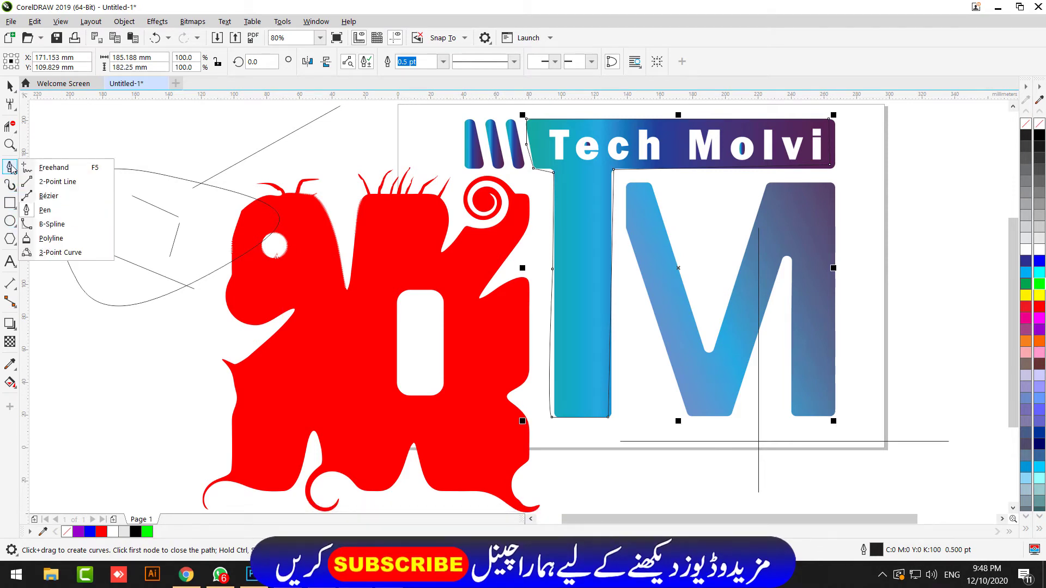
click(55, 225)
click(87, 356)
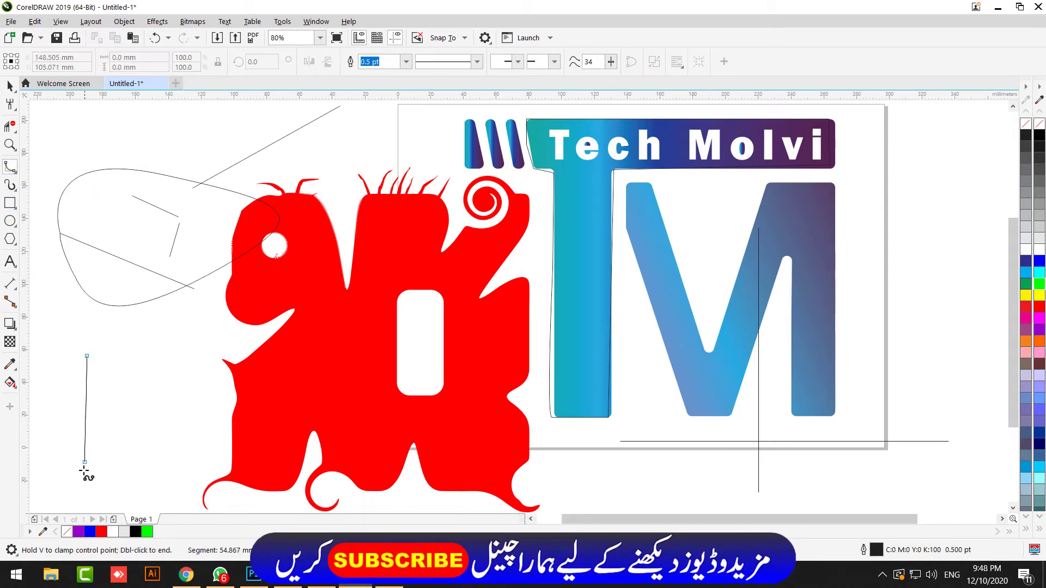
click(190, 484)
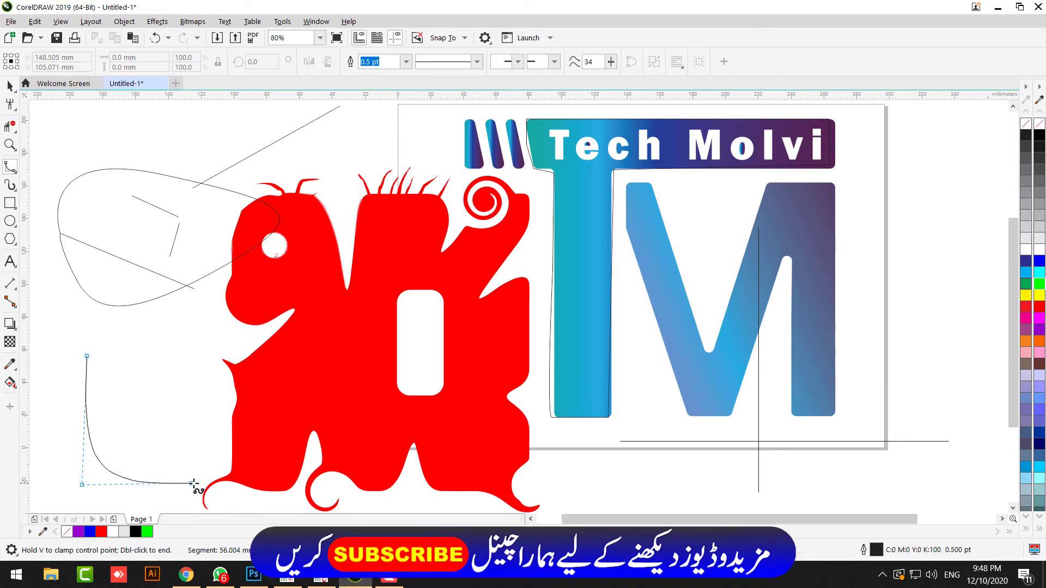
double_click(209, 344)
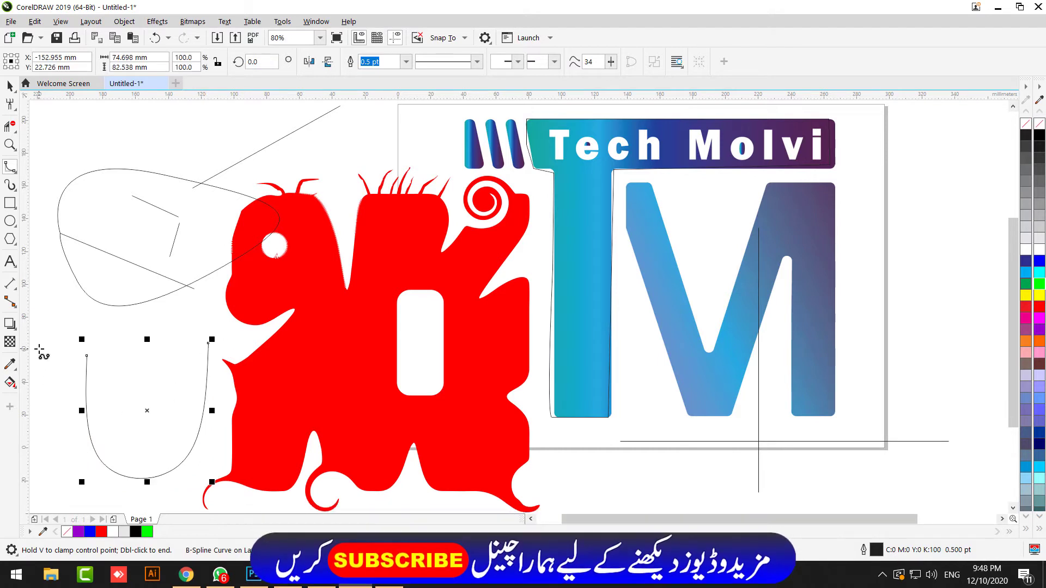
Draw an open three-sided Polyline about 89 by 110 mm over the Bézier loop
click(9, 185)
click(8, 169)
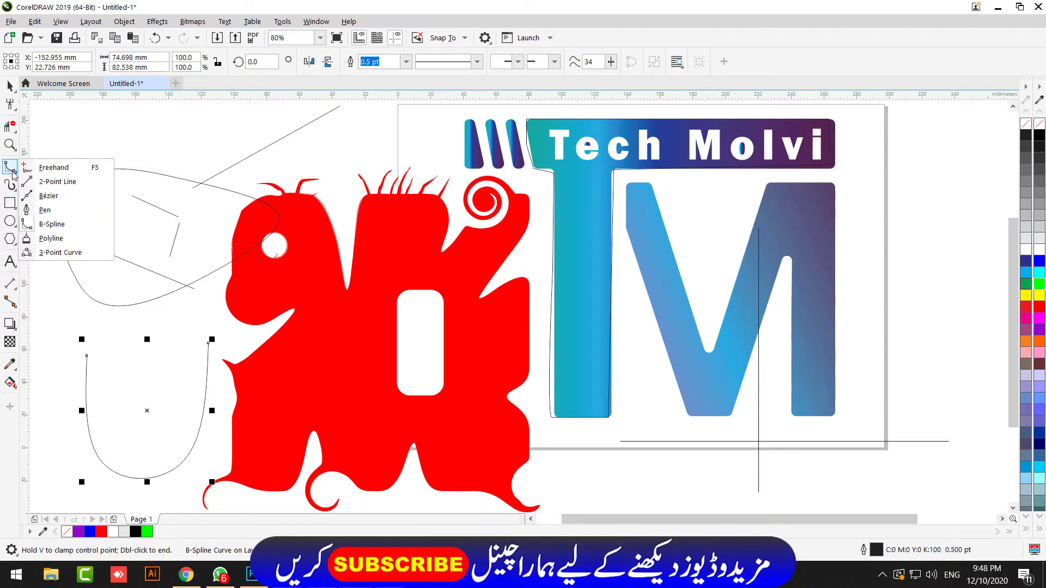
click(39, 238)
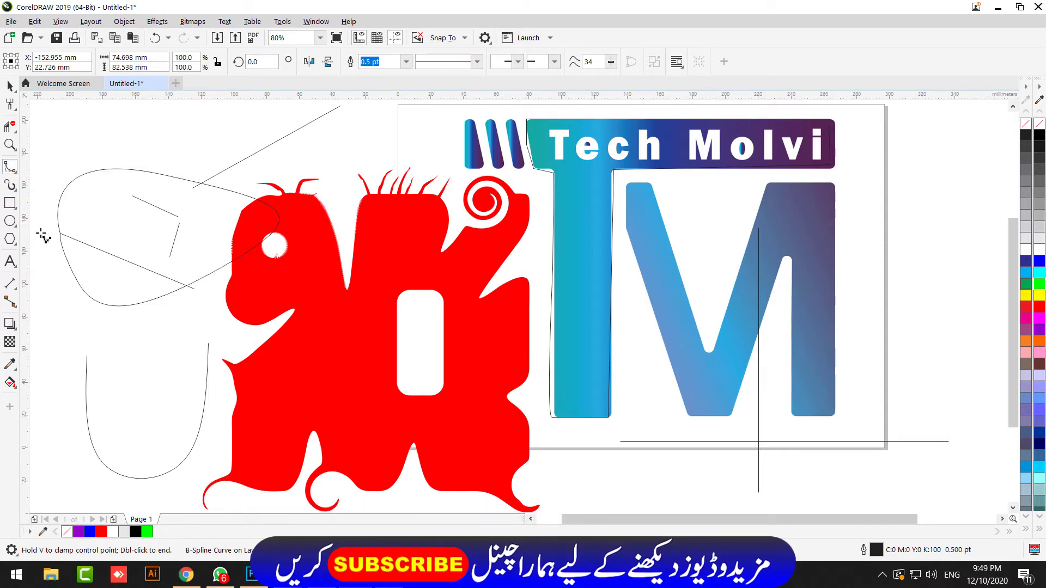
click(227, 148)
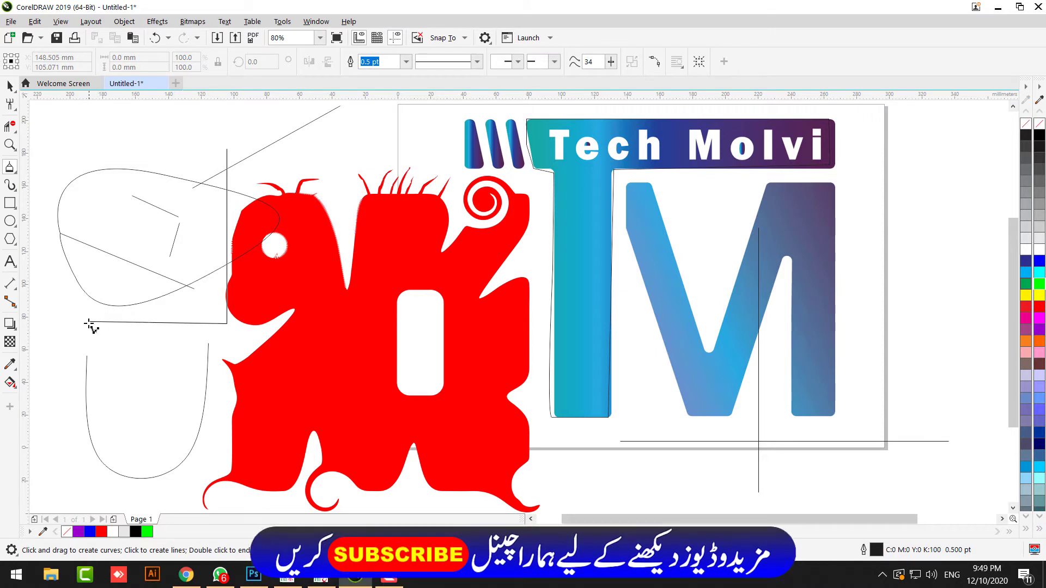
double_click(78, 325)
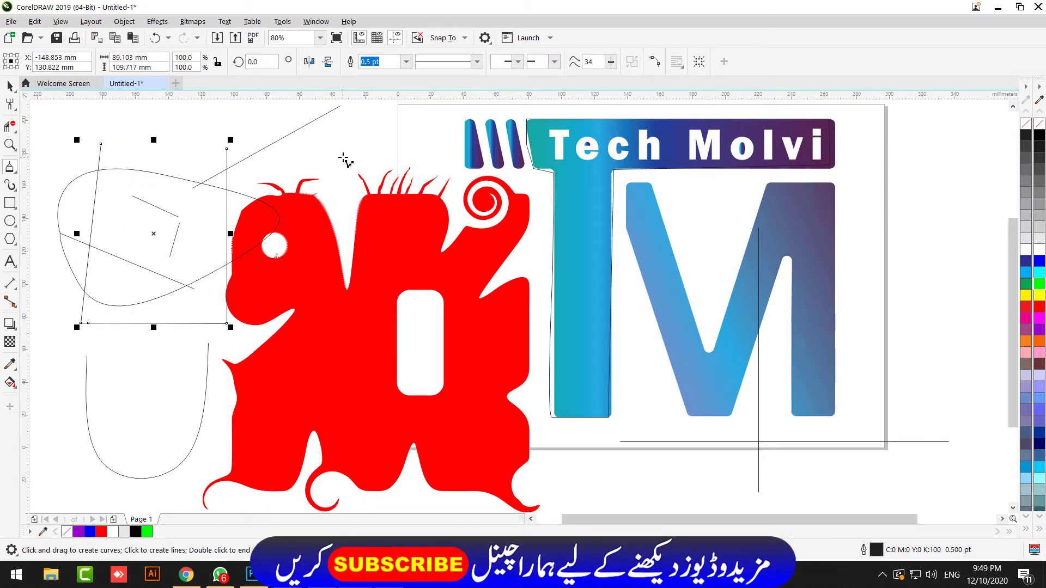
Draw a wide 3-Point Curve about 188 by 86 mm from beside the page, bulging across the letter M toward the T
click(10, 167)
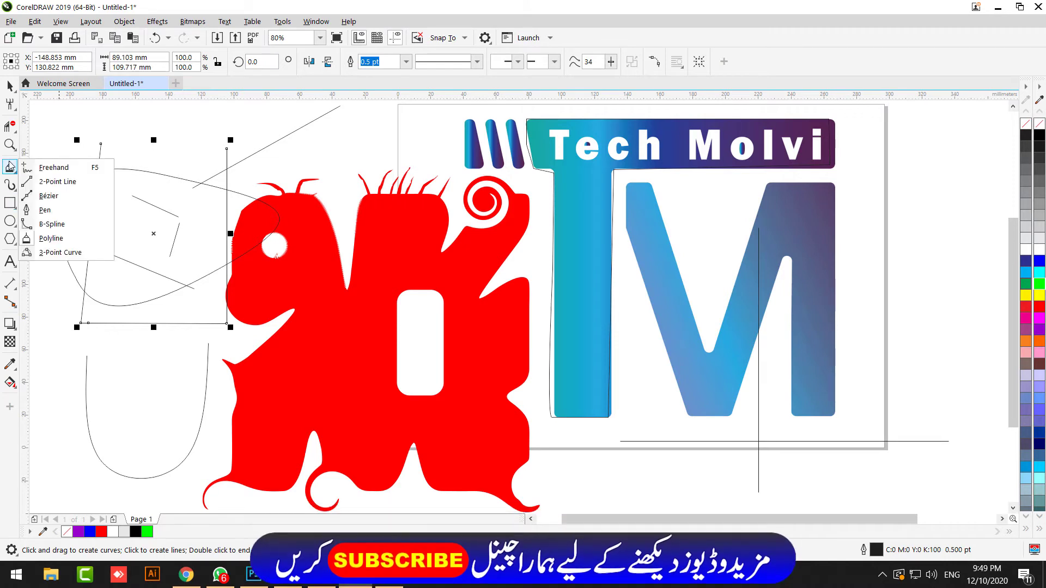
click(61, 253)
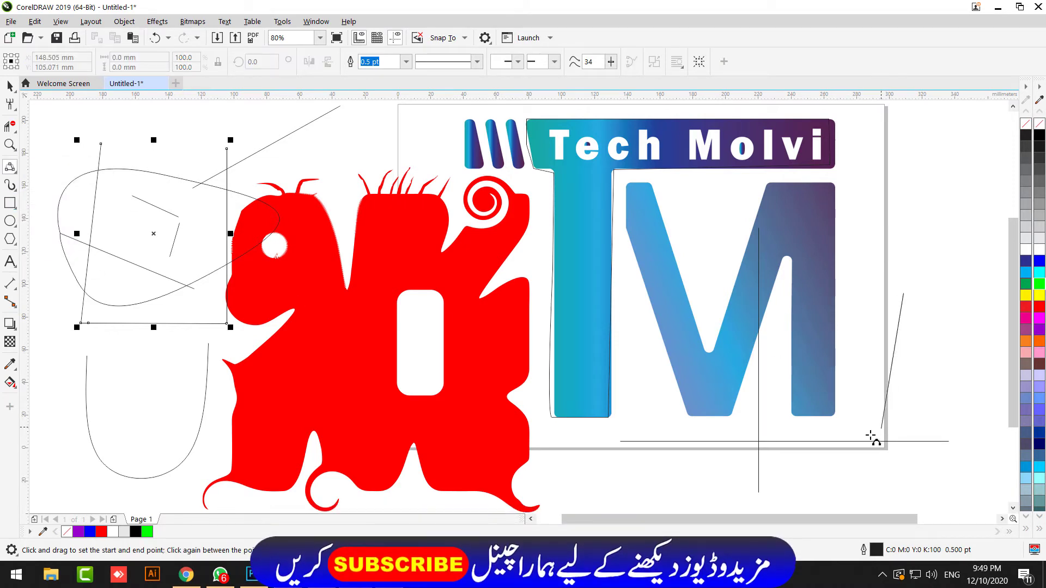
click(627, 367)
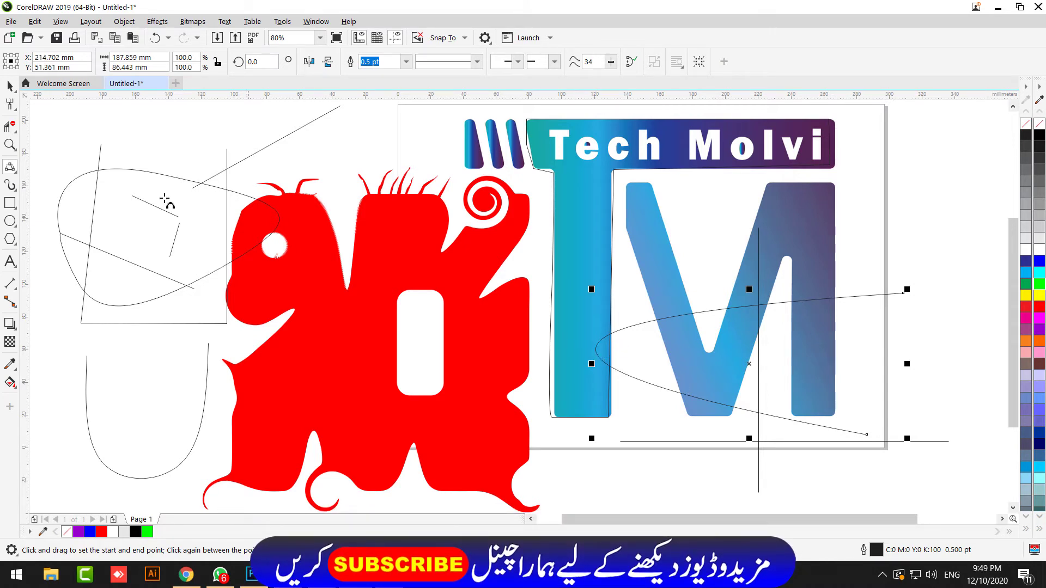
Undo all the practice lines and curves, including the crossing Freehand lines, leaving only the red shape and the logo
key(ctrl+z)
key(ctrl+z)
key(ctrl+z)
key(ctrl+z)
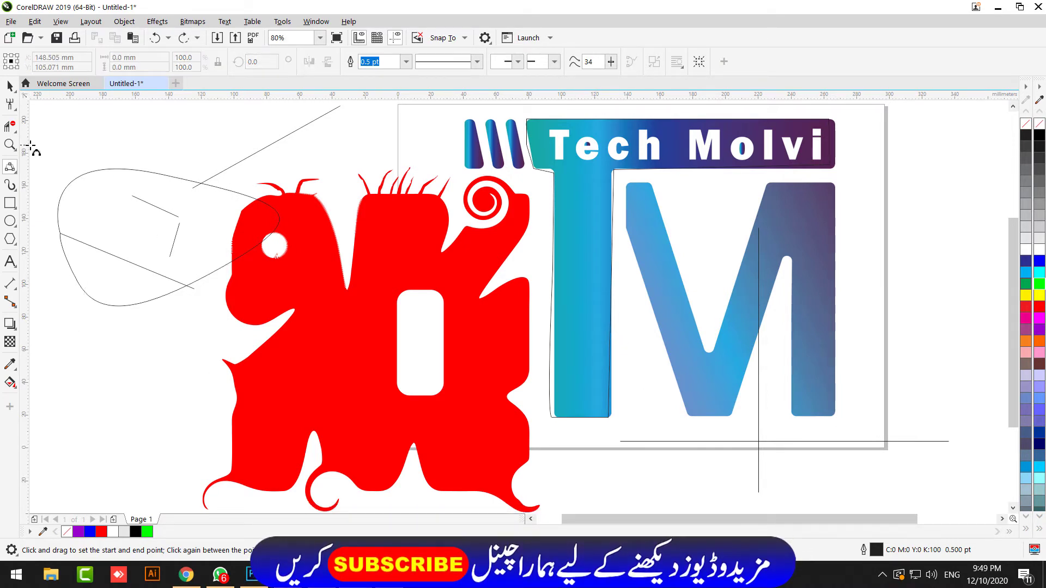
key(ctrl+z)
key(ctrl+z)
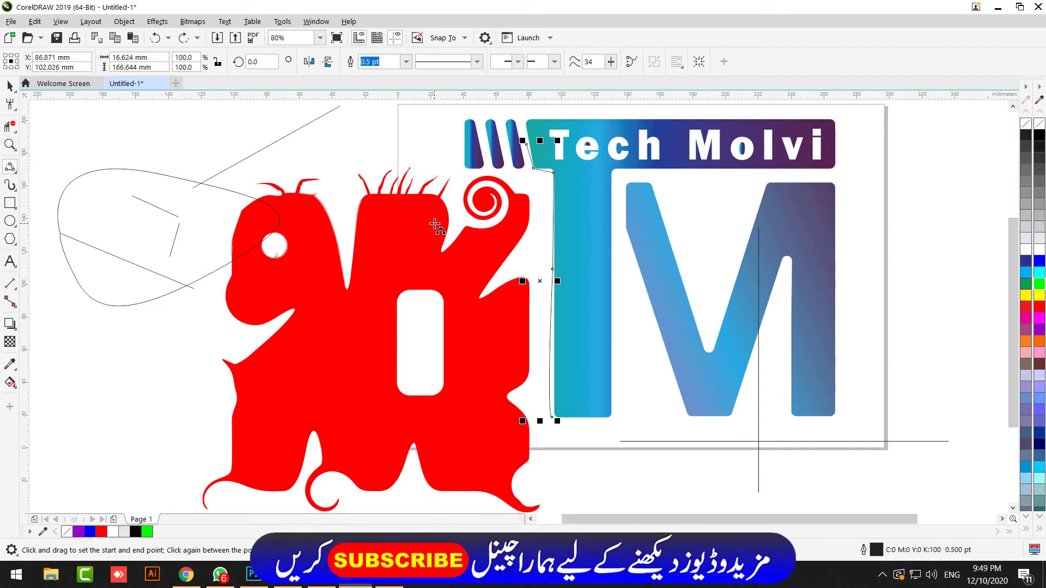
key(ctrl+z)
key(ctrl+z)
key(ctrl+z)
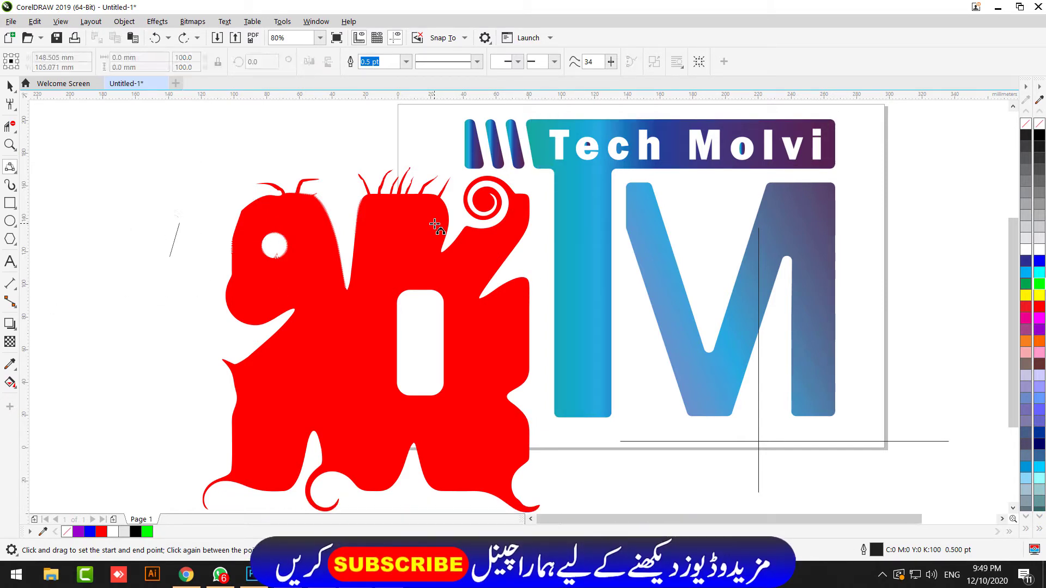
key(ctrl+z)
key(ctrl+z)
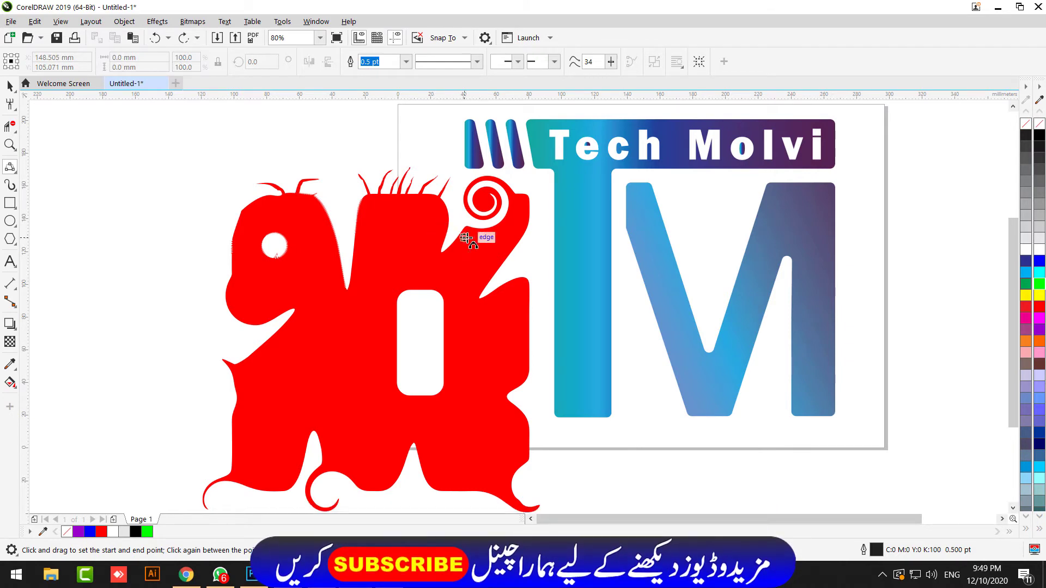
Draw a horizontal Artistic Media stroke above the red shape's head using the third preset, which pinches in the middle
click(20, 173)
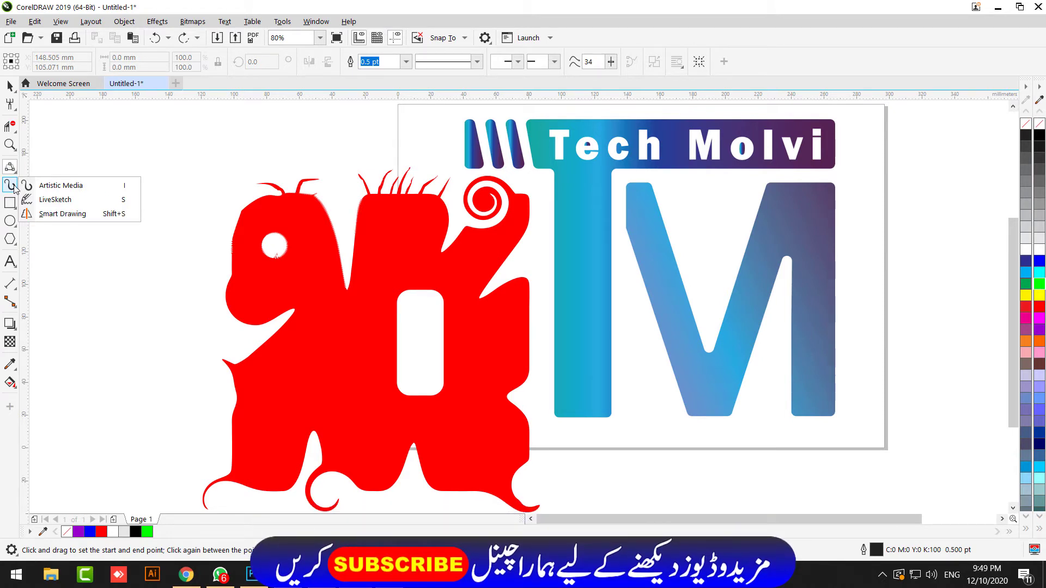
click(43, 187)
click(173, 62)
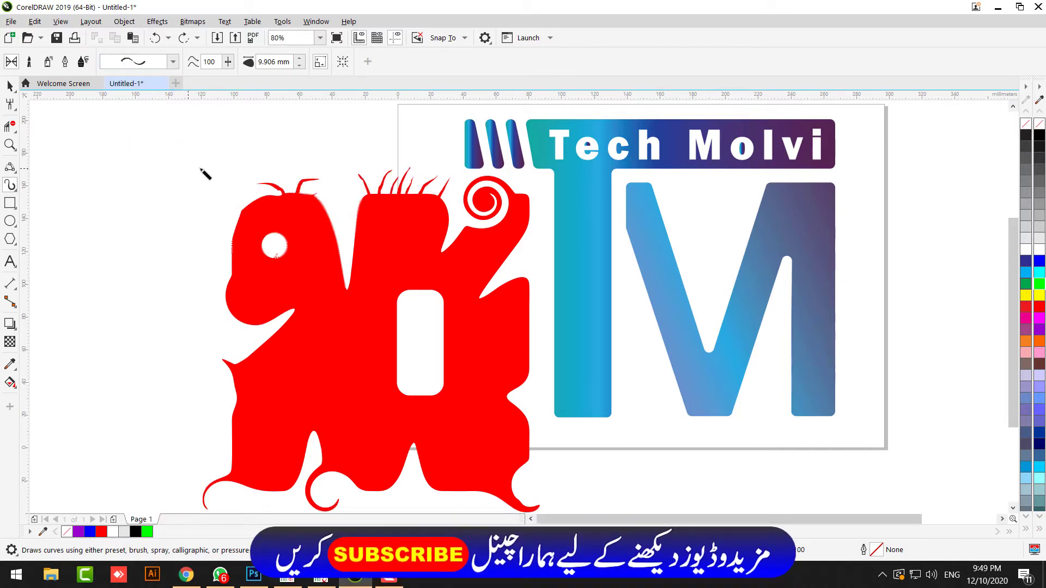
drag(188, 165, 357, 164)
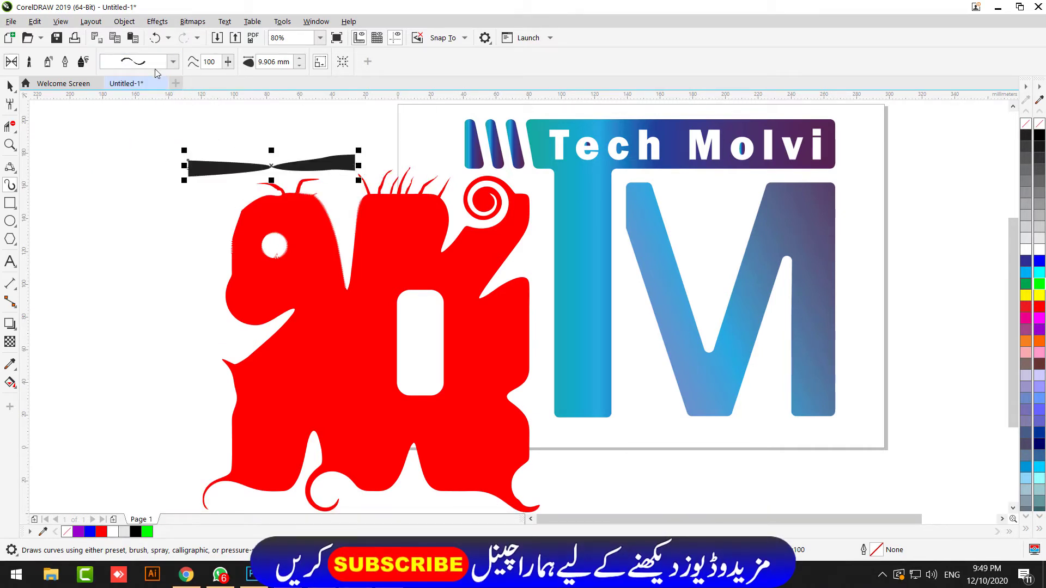
Draw three Artistic Media strokes beside the red shape's head using the ninth preset, which tapers from a round end
click(173, 62)
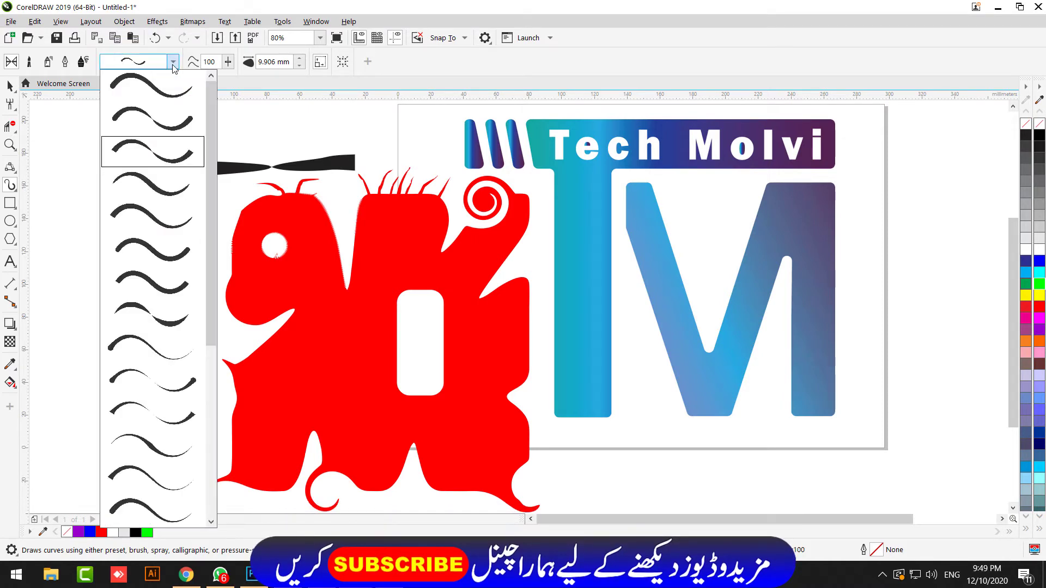
click(152, 346)
drag(125, 230, 192, 209)
drag(121, 294, 212, 248)
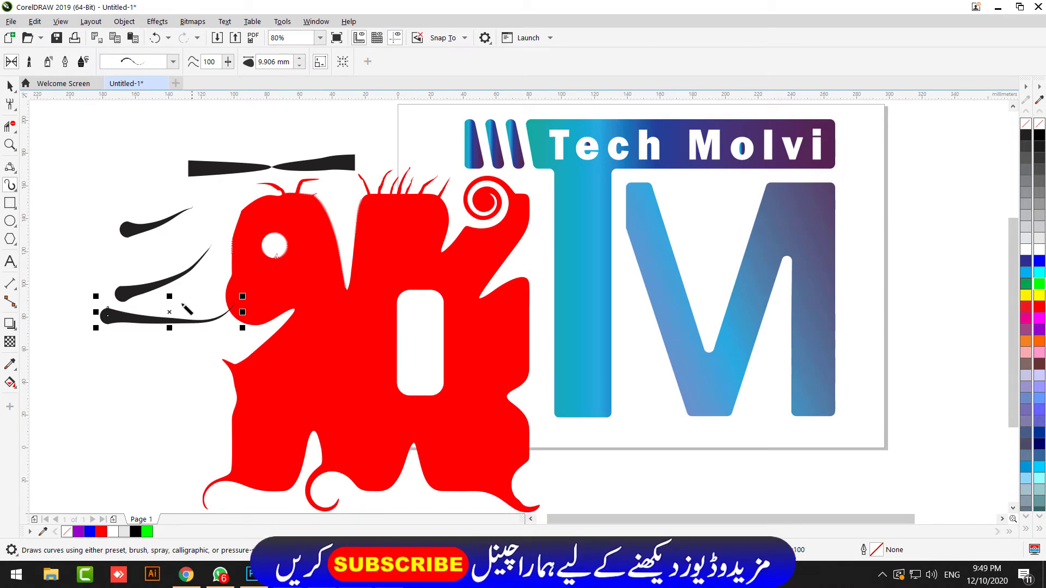
Switch Artistic Media to Brush mode and examine the brushstrokes in the Scroll category
click(28, 62)
click(171, 65)
click(135, 108)
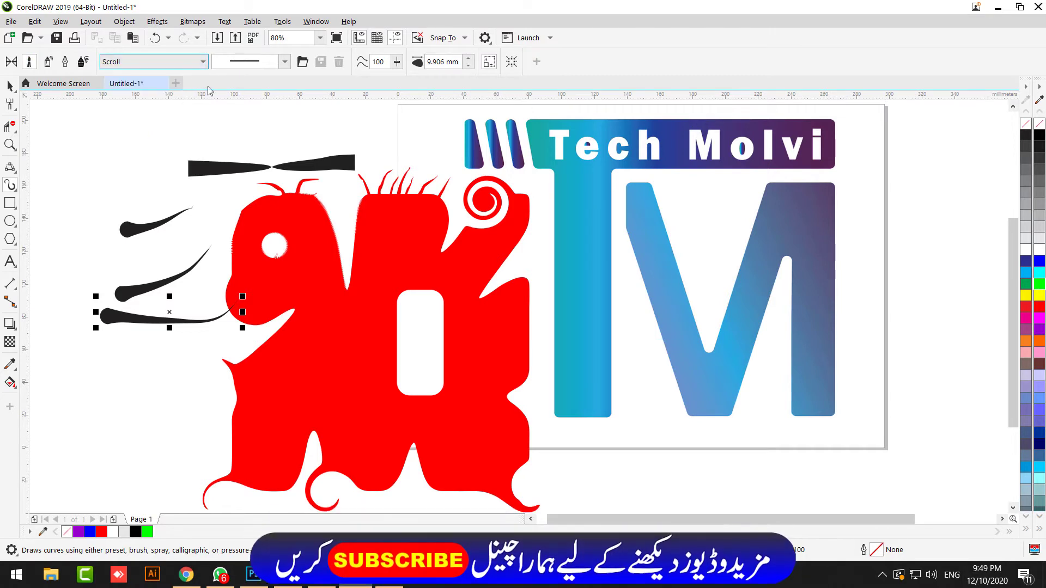
click(284, 62)
click(132, 72)
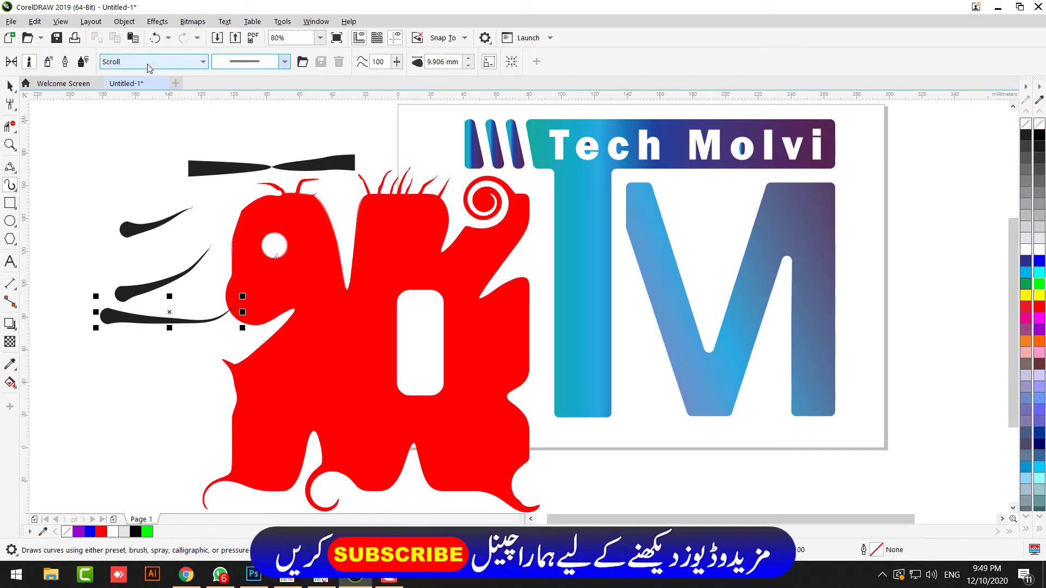
Spray a horizontal Food stroke above the red shape's head with the second spraylist, and change it to the fruit spraylist
click(179, 62)
click(156, 90)
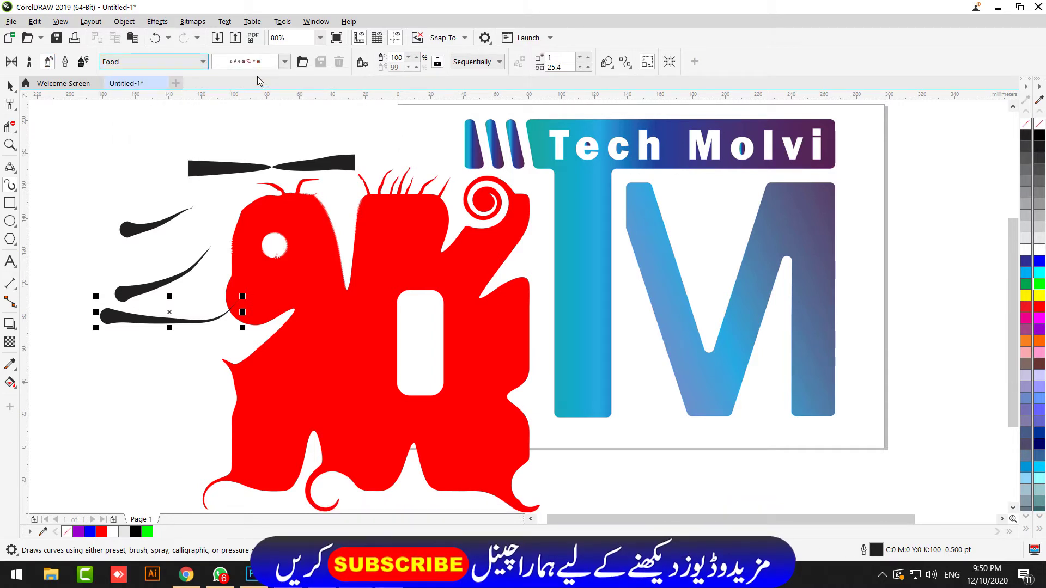
click(284, 62)
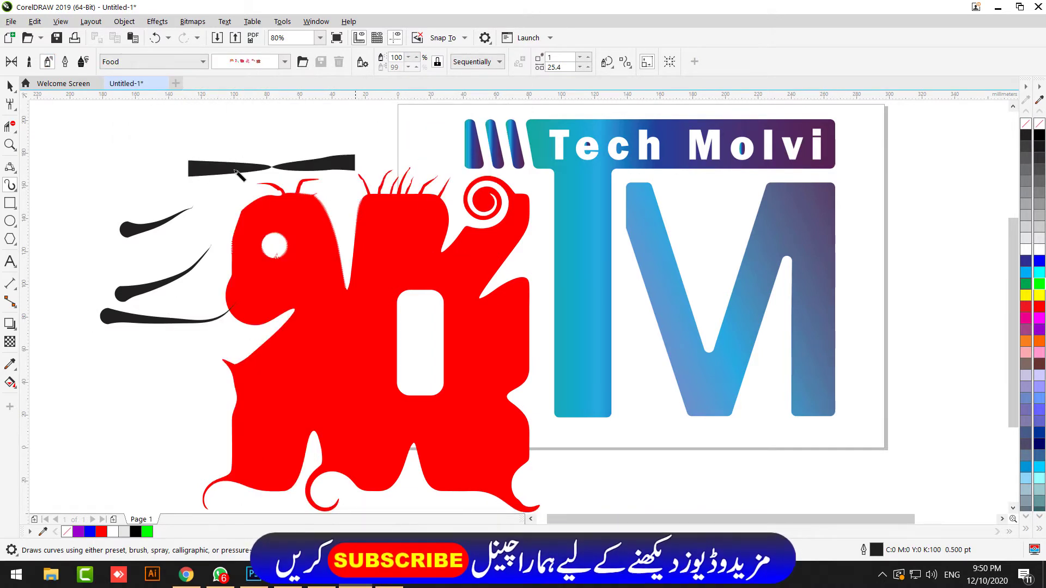
drag(278, 145, 280, 146)
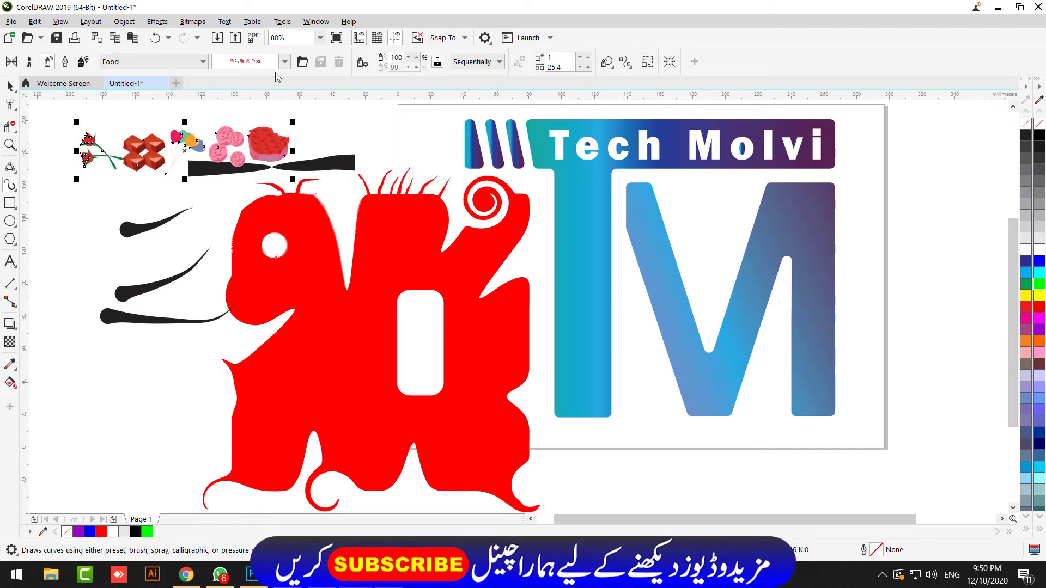
click(285, 62)
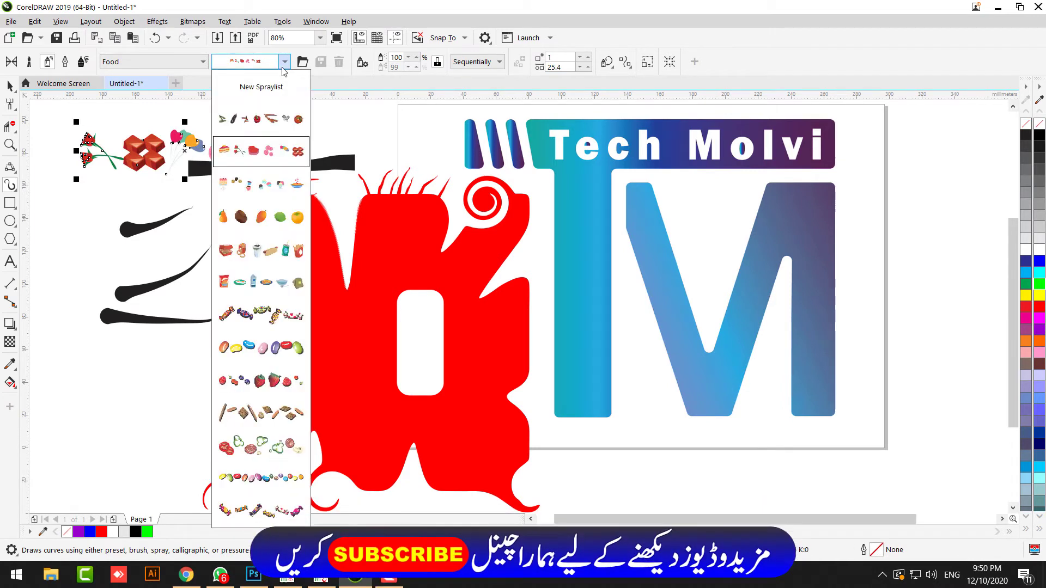
click(261, 217)
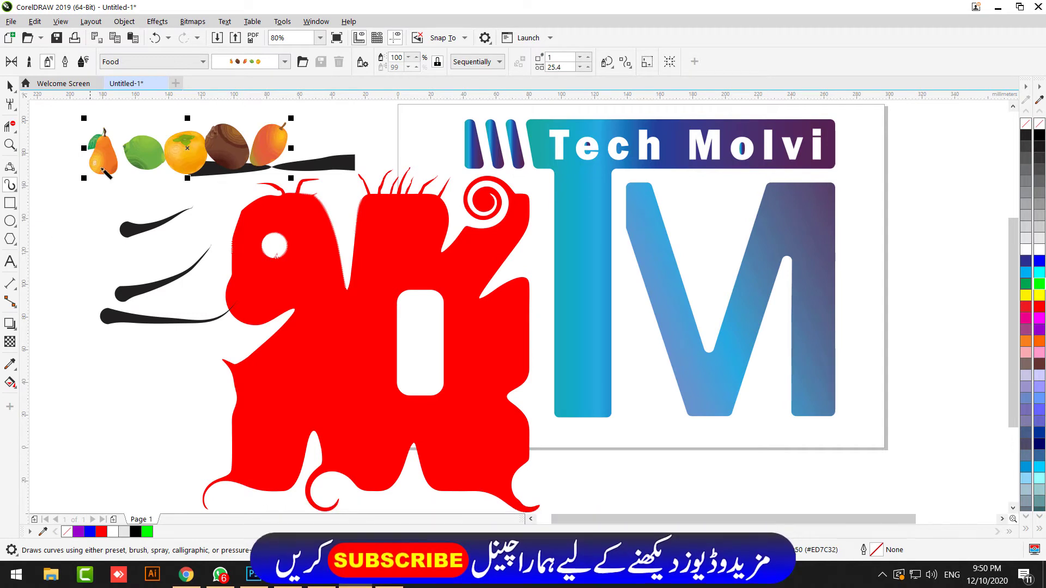
Switch Artistic Media to the Calligraphic mode and on to the Expression mode
click(155, 62)
click(65, 76)
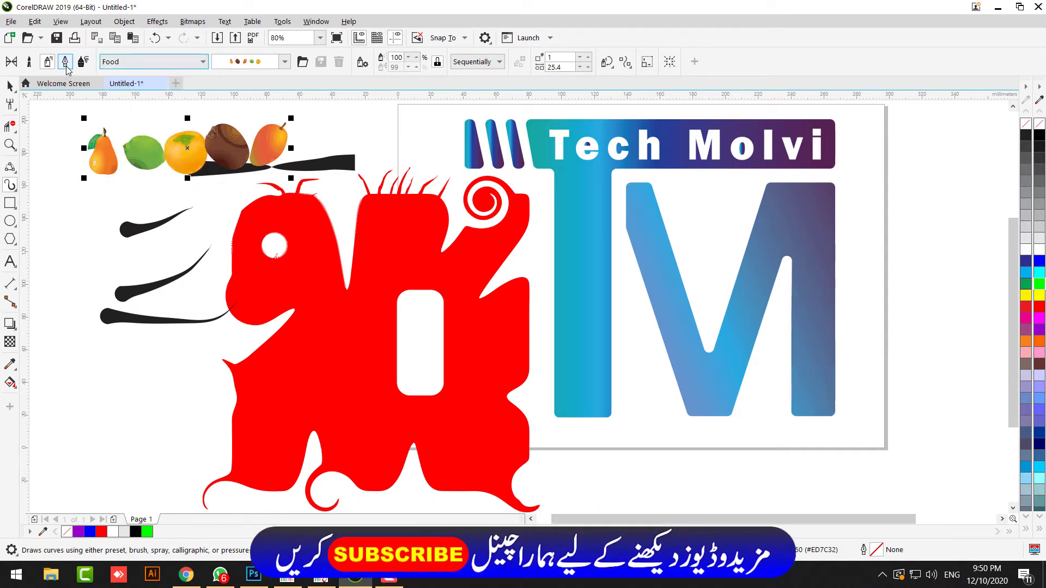
click(64, 62)
click(82, 62)
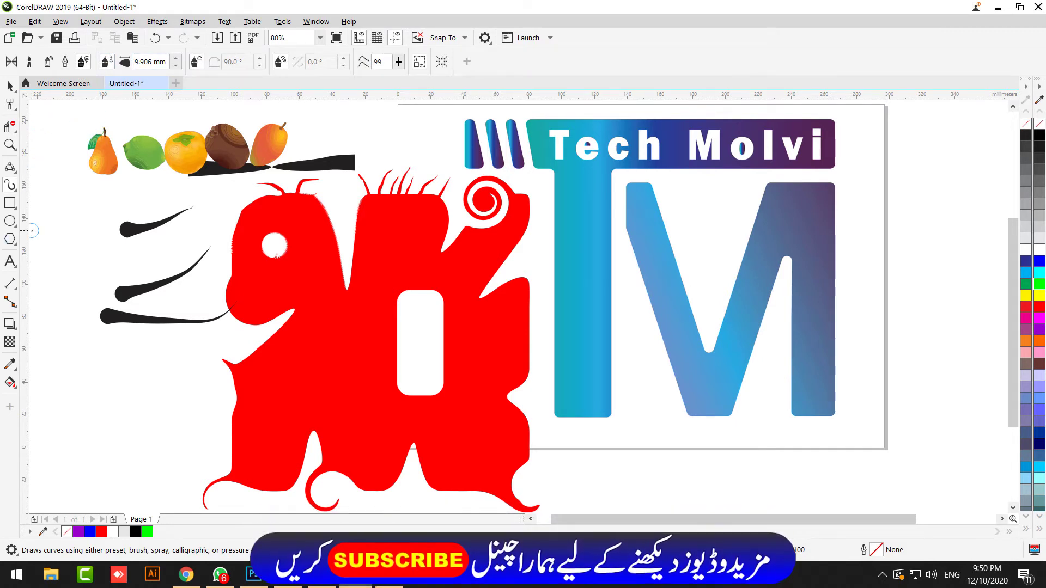
Undo all the Artistic Media strokes and the earlier reshaping edits, back to the red shape without hairs or a bulging muzzle
key(ctrl+z)
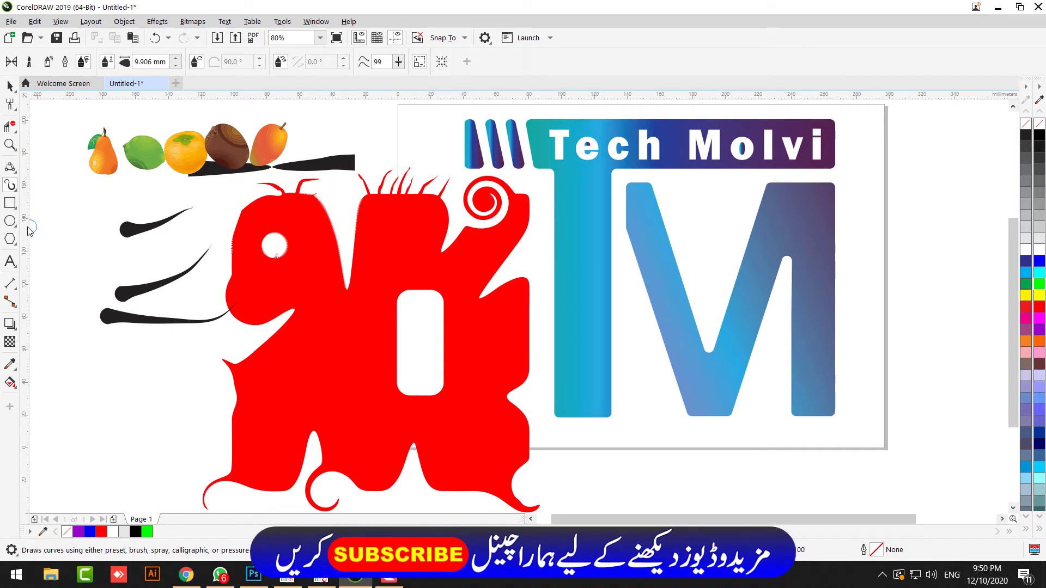
key(ctrl+z)
key(ctrl+z)
key(ctrl+z)
key(ctrl+z)
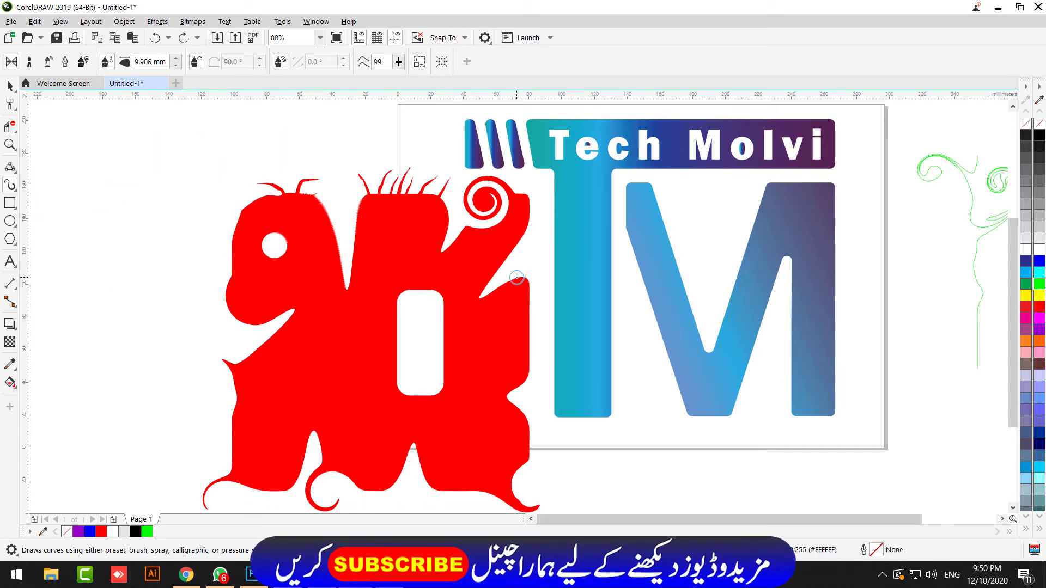
key(ctrl+z)
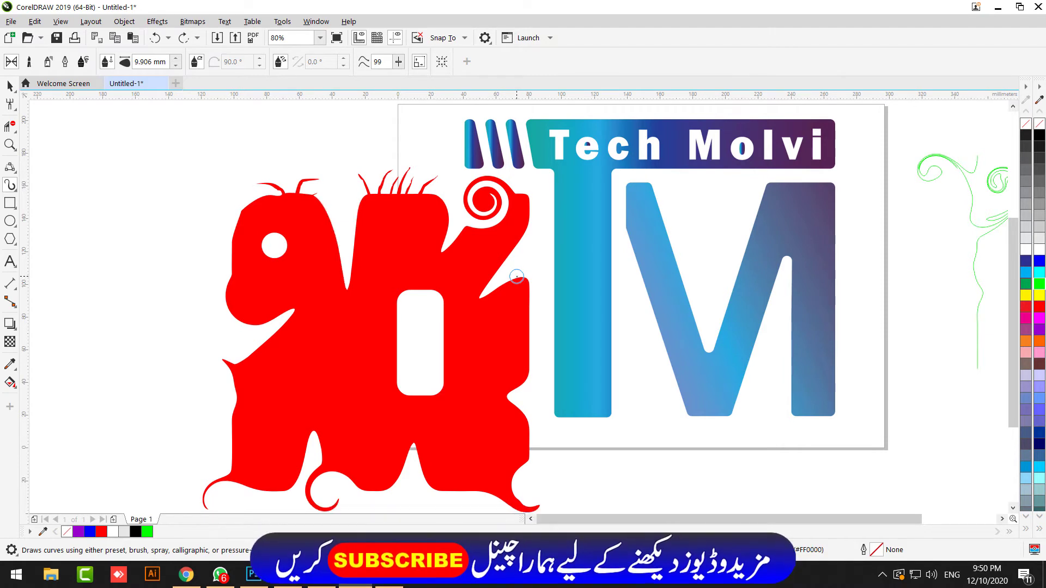
key(ctrl+z)
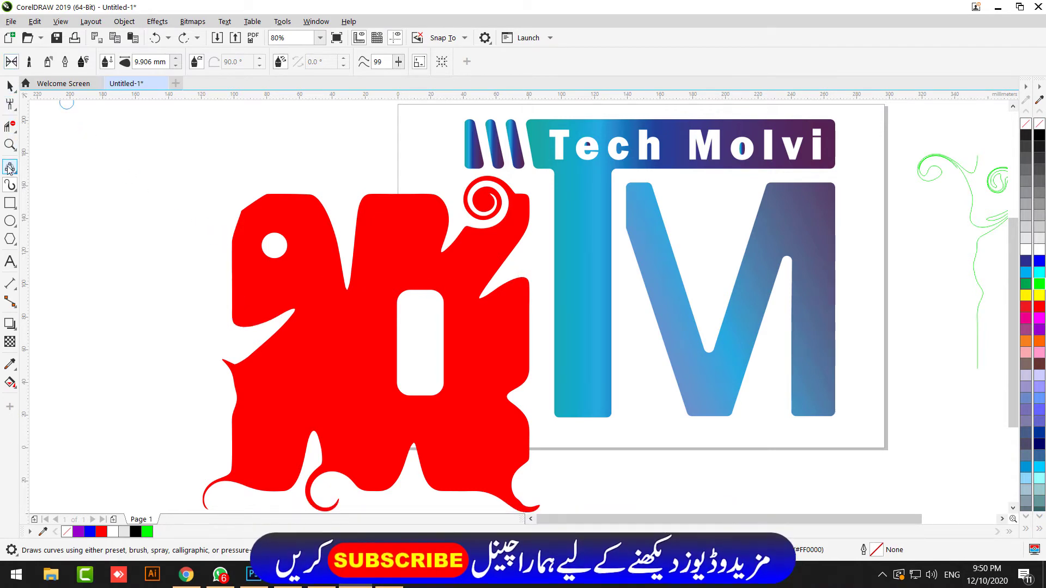
Sketch two closed LiveSketch outlines beside the red shape's head, the upper about 105 by 50 mm, and fill the lower one red
click(8, 189)
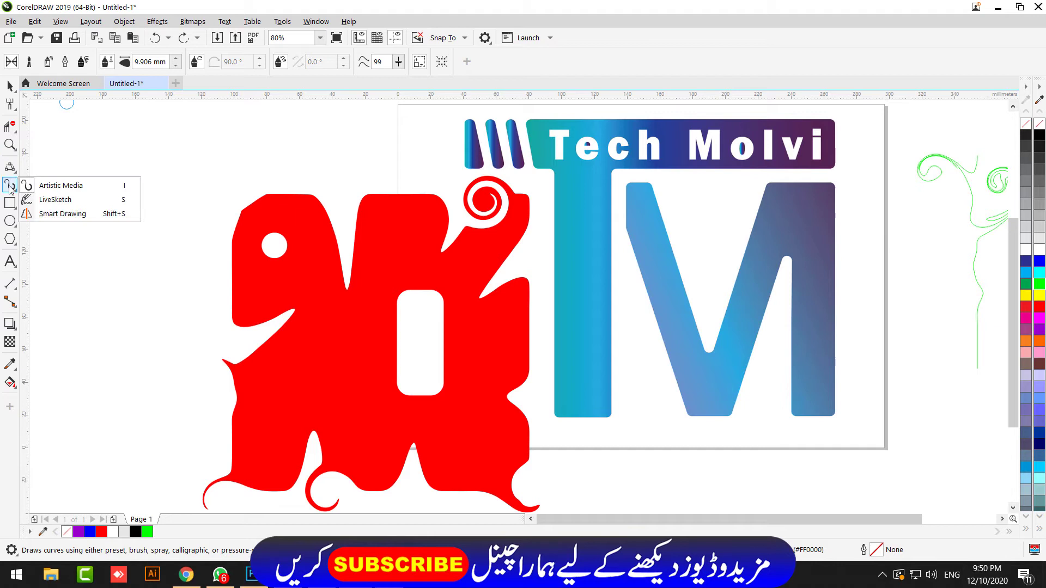
click(55, 200)
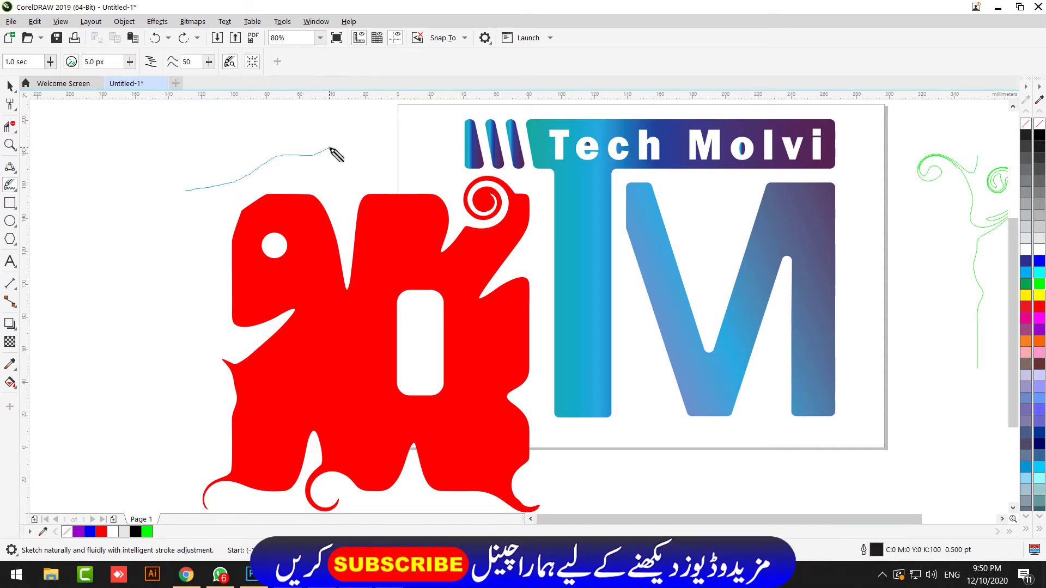
mouse_move(343, 141)
mouse_down()
mouse_move(290, 113)
mouse_move(200, 140)
mouse_move(181, 134)
mouse_move(172, 173)
mouse_up()
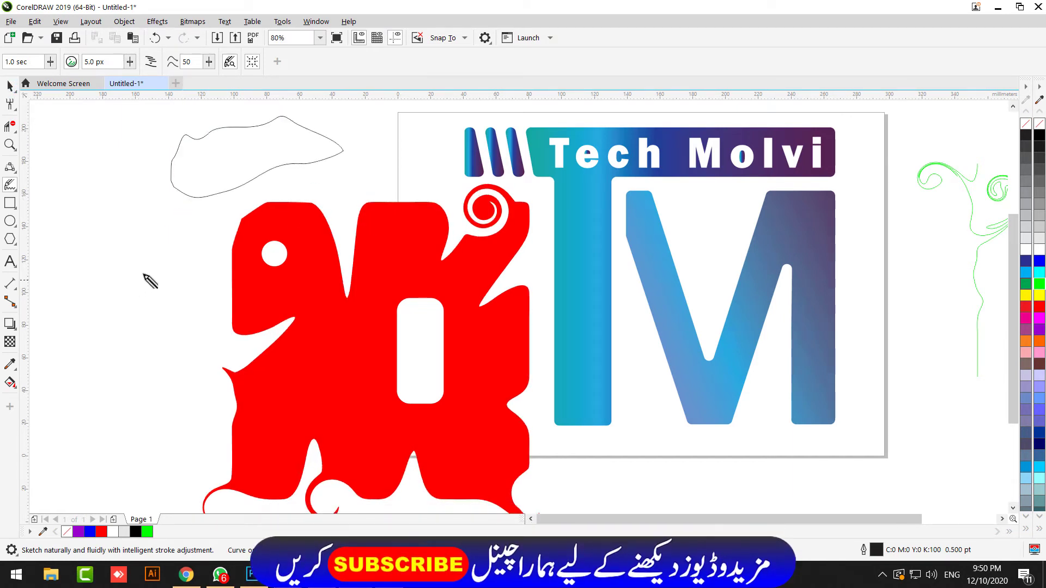
mouse_move(173, 261)
mouse_down()
mouse_move(222, 249)
mouse_move(224, 282)
mouse_move(149, 307)
mouse_move(131, 282)
mouse_up()
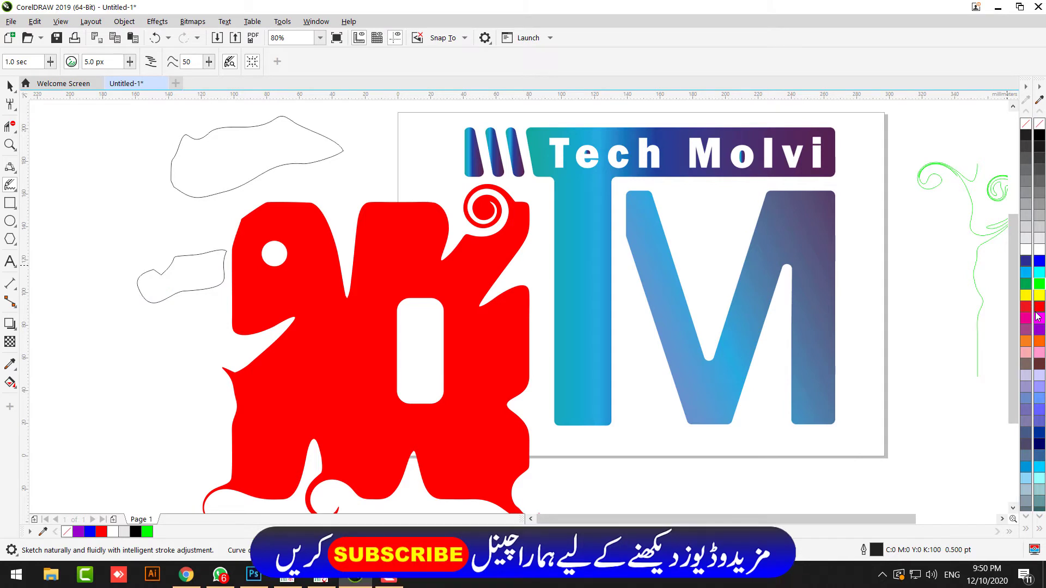
click(1039, 307)
click(8, 86)
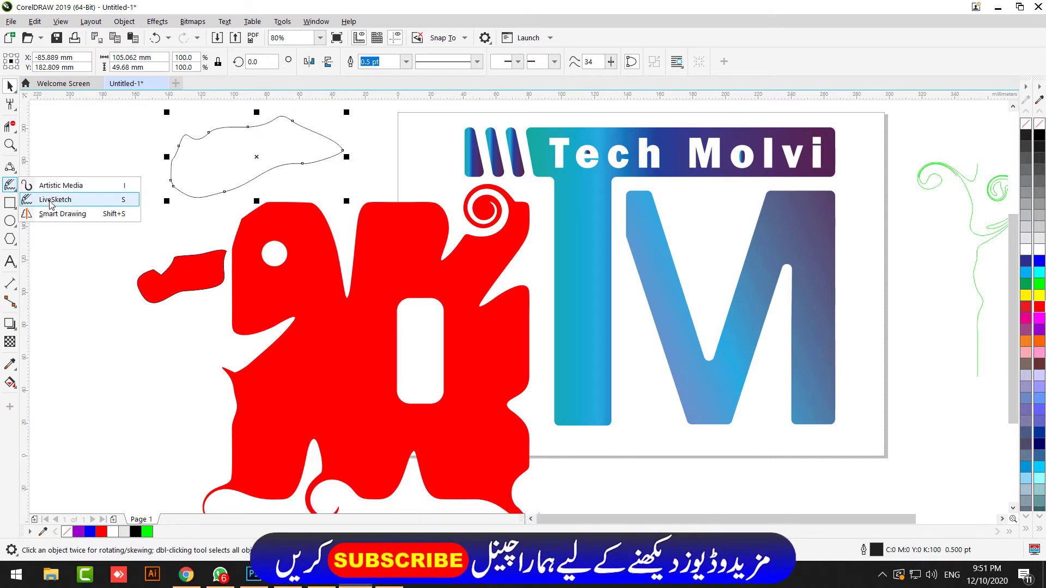
Draw a closed Smart Drawing outline about 31 by 60 mm to the far left of the red shape and fill it red
click(50, 213)
mouse_move(109, 216)
mouse_down()
mouse_move(93, 304)
mouse_move(74, 312)
mouse_up()
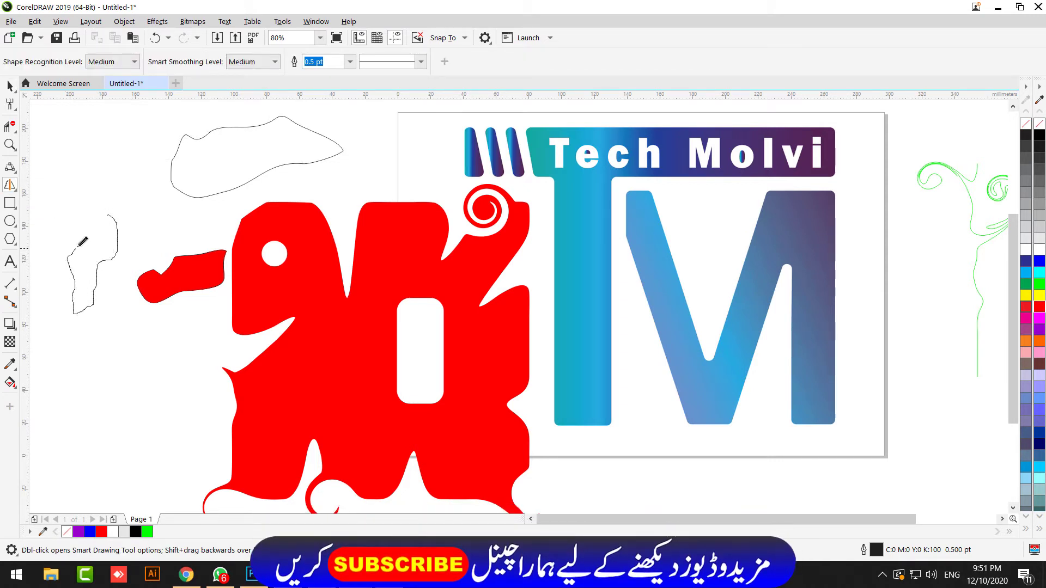
drag(111, 216, 110, 211)
click(1040, 307)
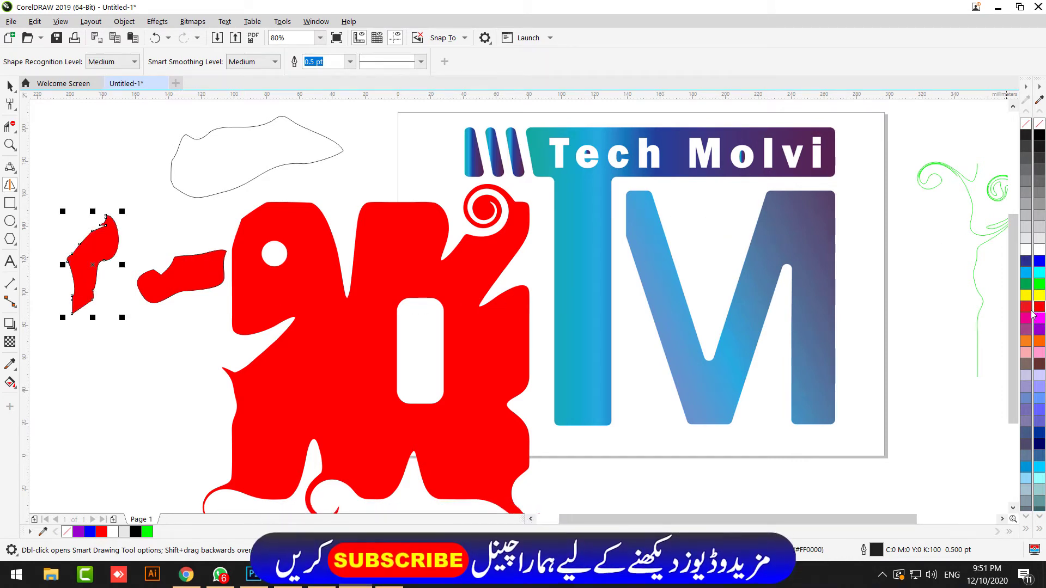
Delete the Smart Drawing shape and both LiveSketch shapes
click(9, 86)
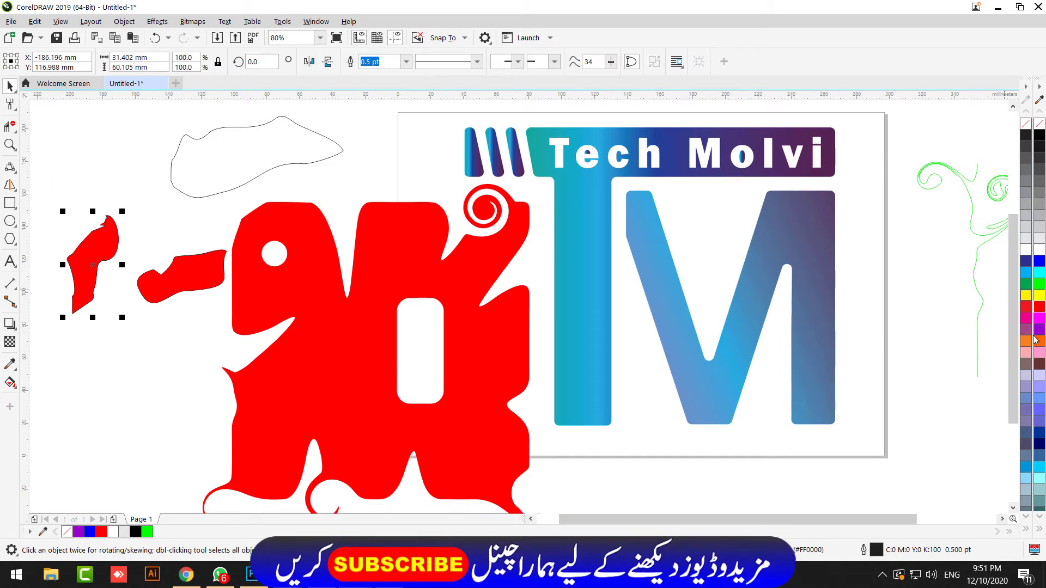
key(Delete)
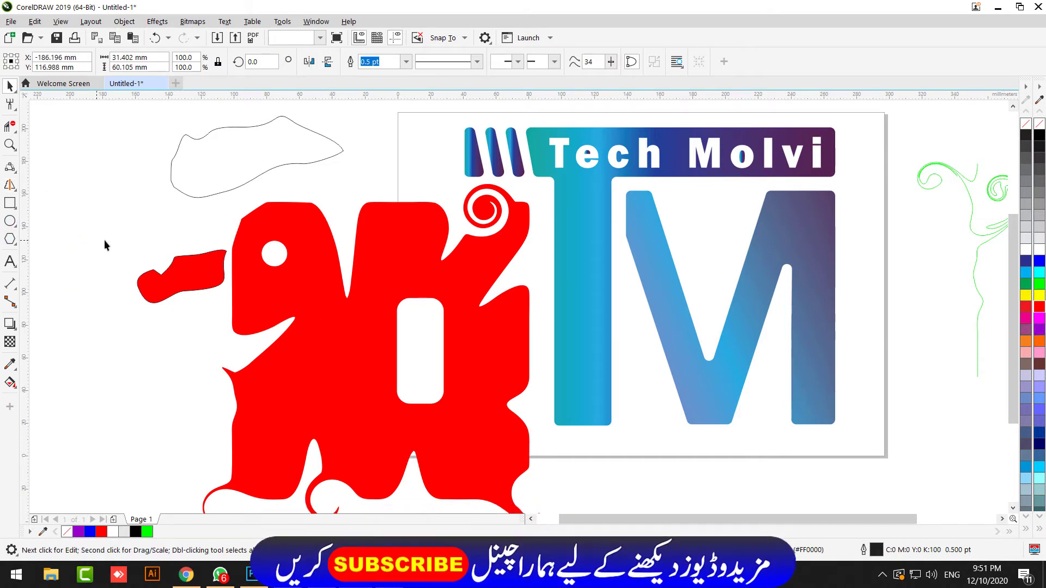
click(195, 197)
key(Delete)
click(200, 256)
key(Delete)
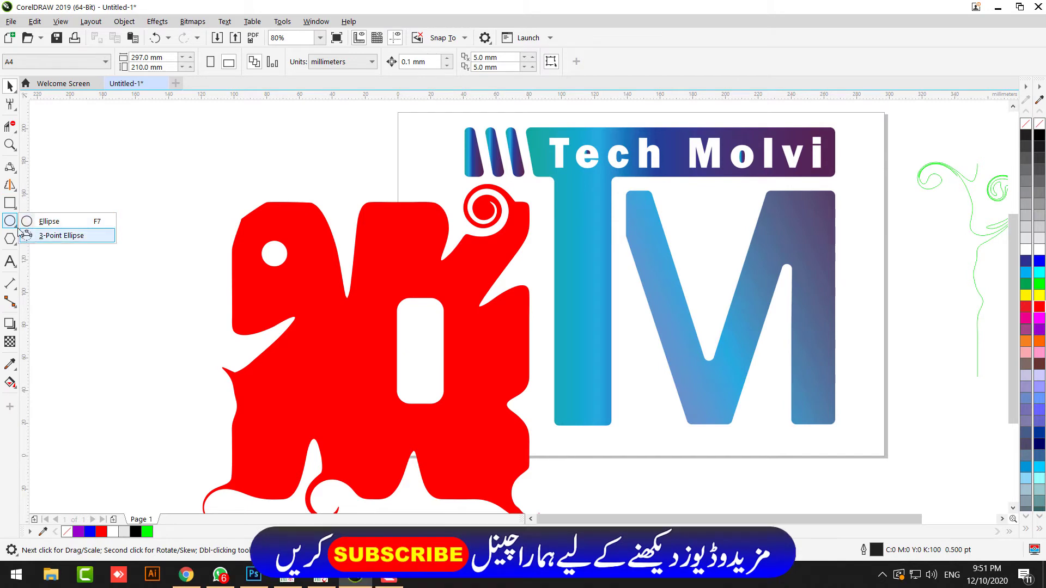
Draw a smiley-face Common Shape about 87 by 87 mm overlapping the red shape's head, filling it yellow and then black
mouse_move(5, 203)
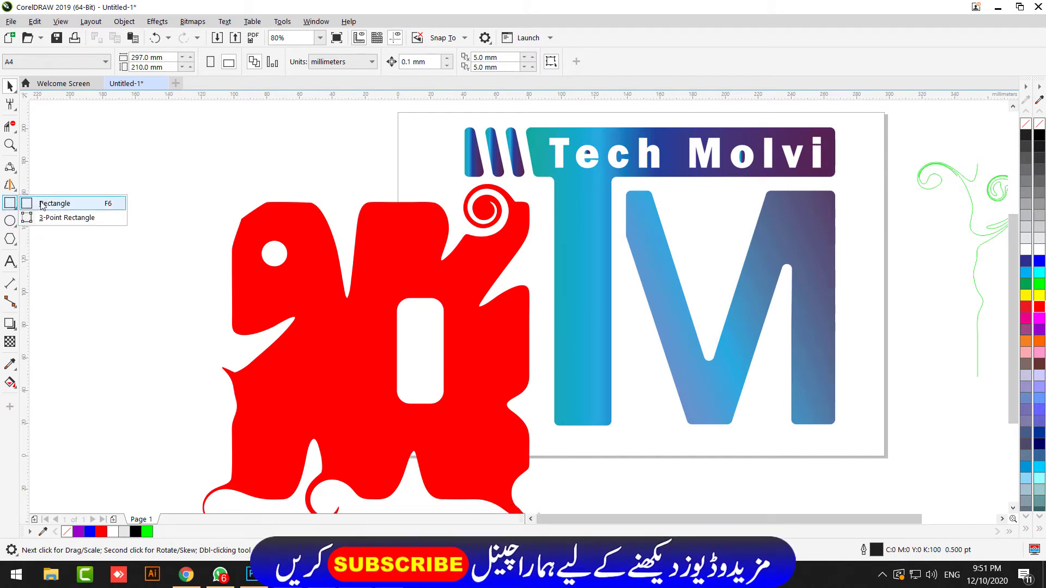
mouse_move(15, 221)
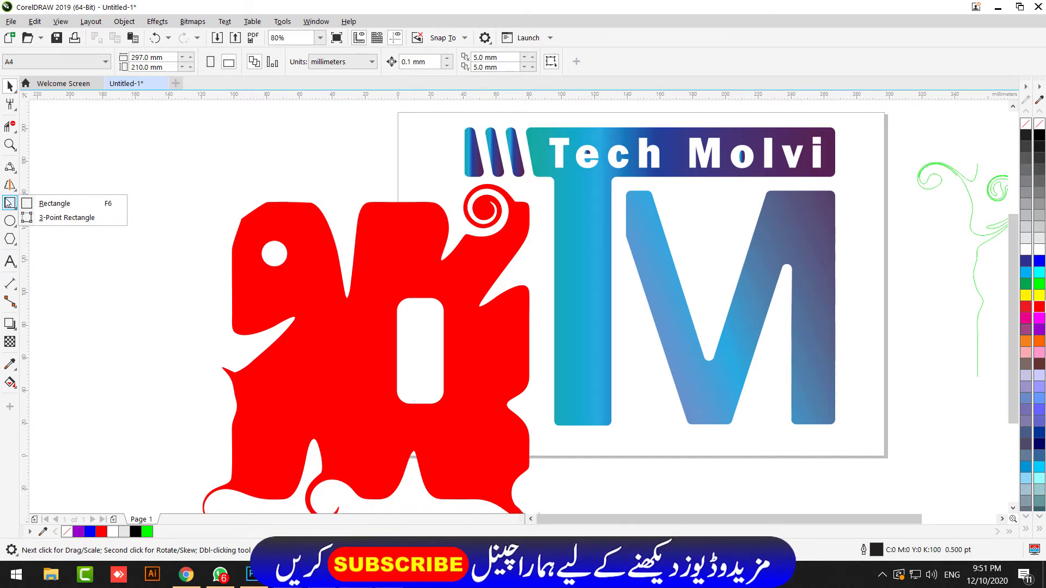
mouse_move(12, 245)
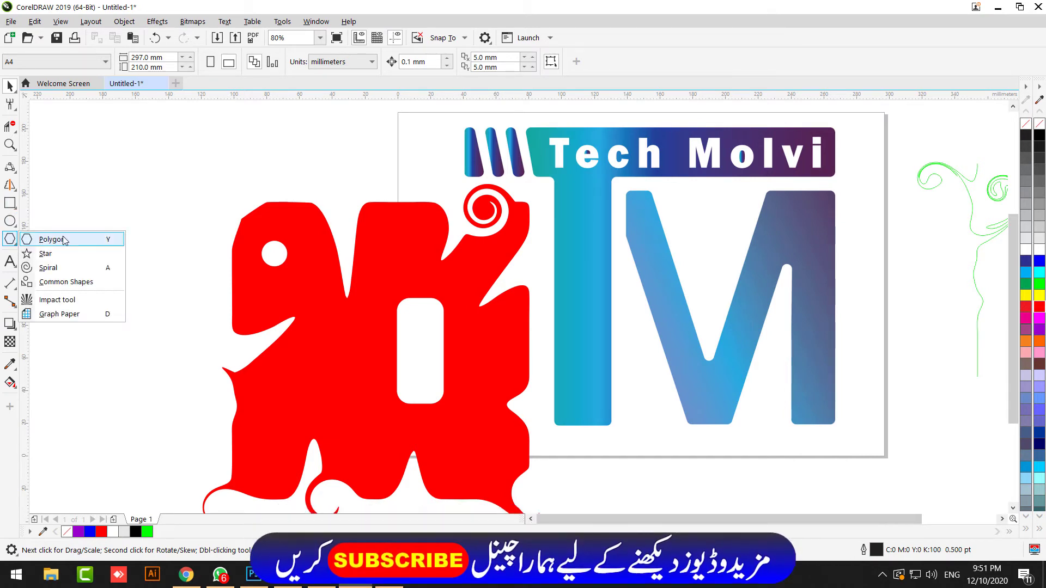
click(53, 283)
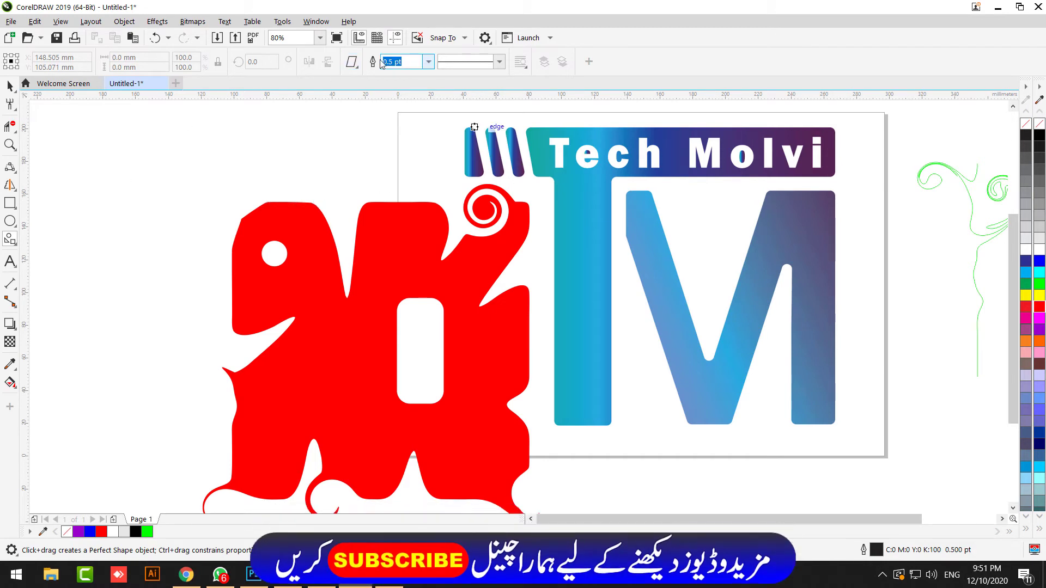
click(353, 66)
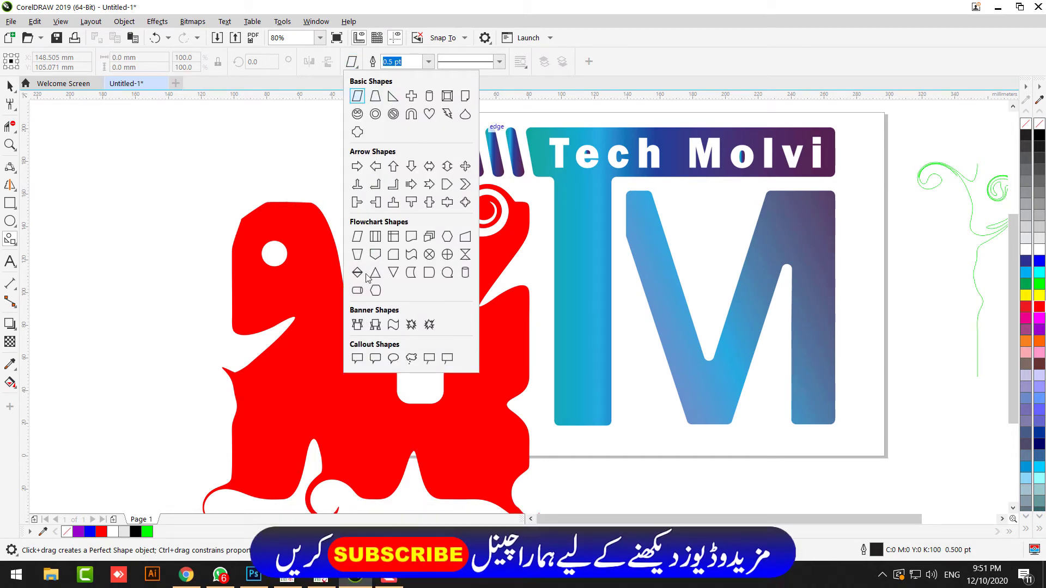
click(358, 114)
drag(140, 186, 290, 335)
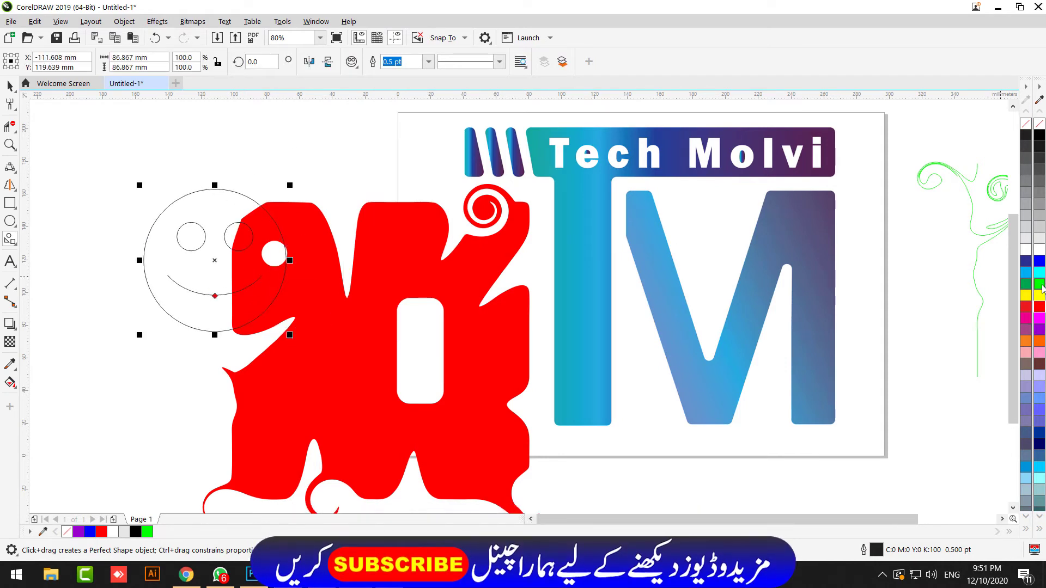
click(1041, 296)
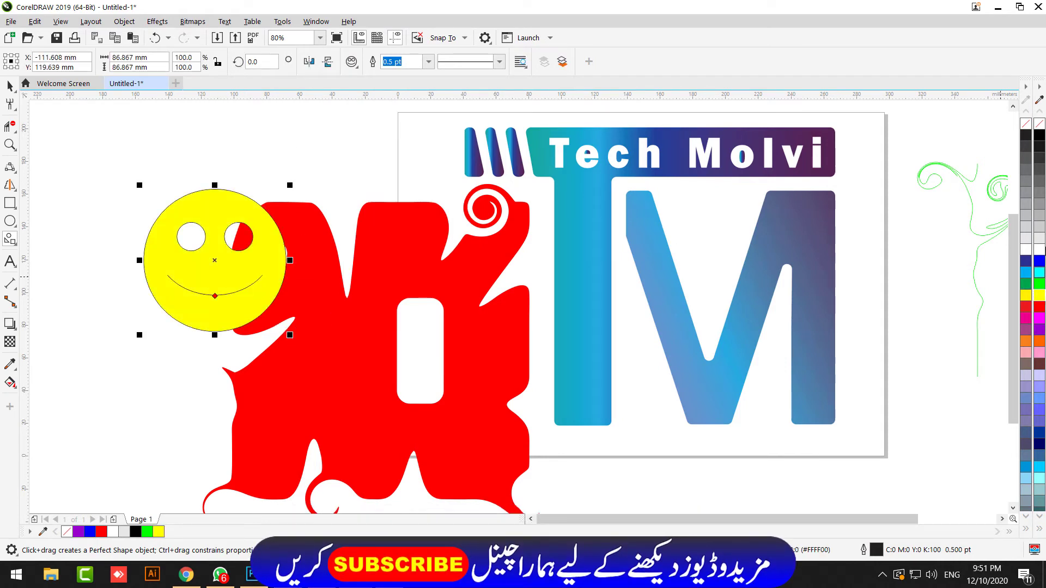
click(1040, 137)
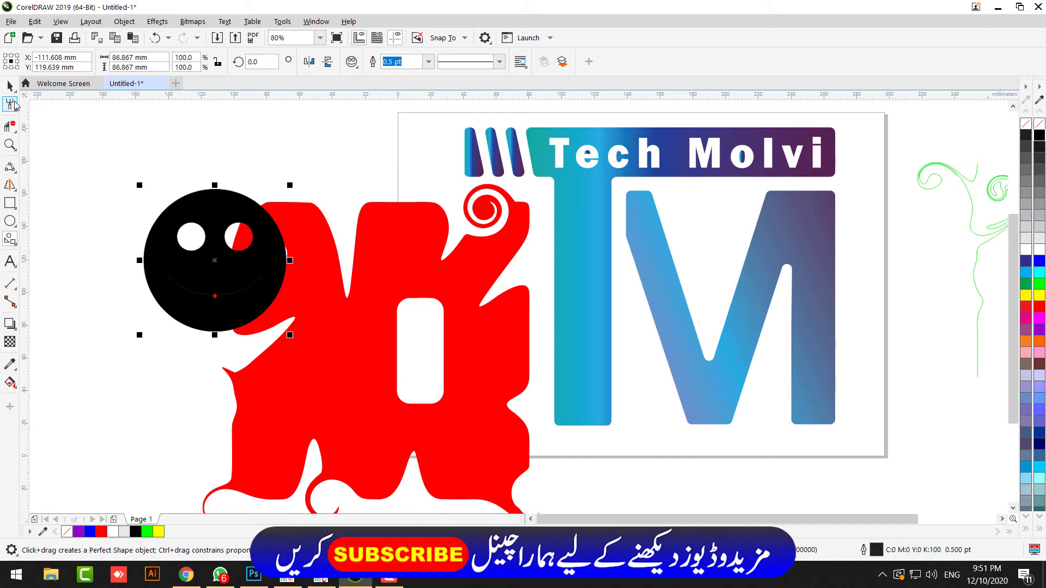
Move the black smiley over the rectangular hole in the red shape and delete it
key(space)
drag(224, 249, 420, 330)
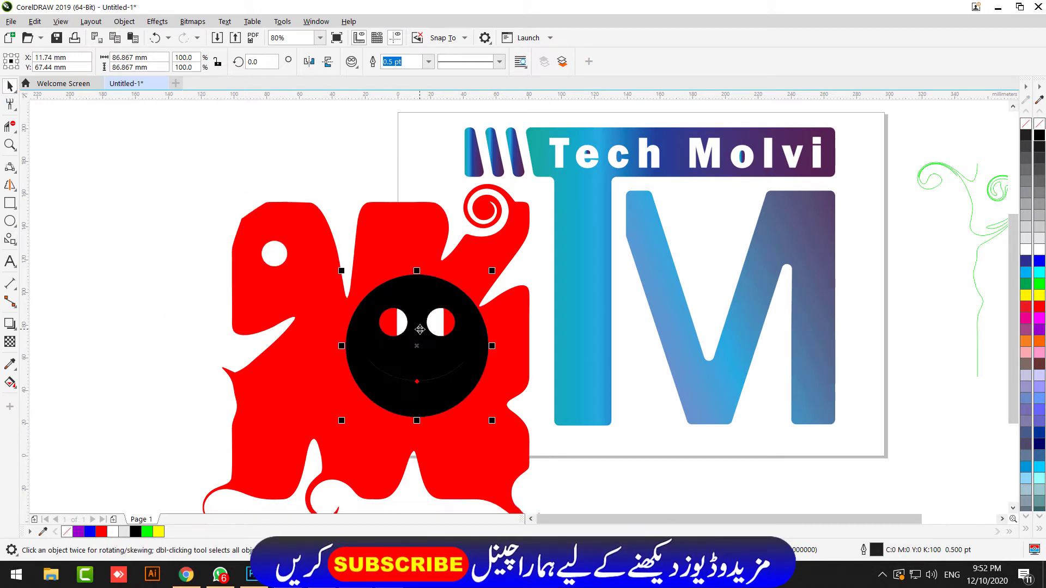
key(Delete)
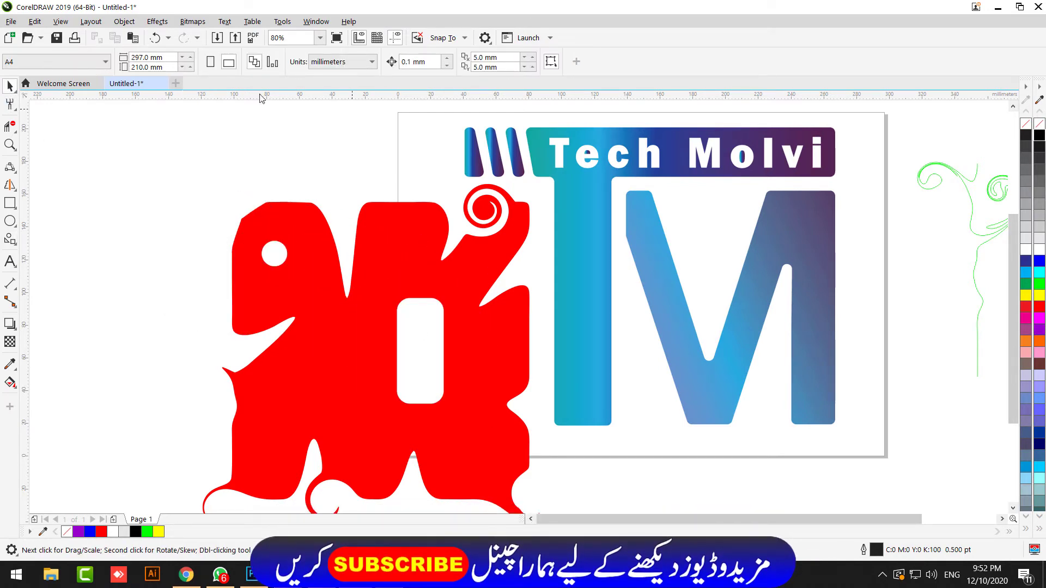
click(11, 240)
click(352, 62)
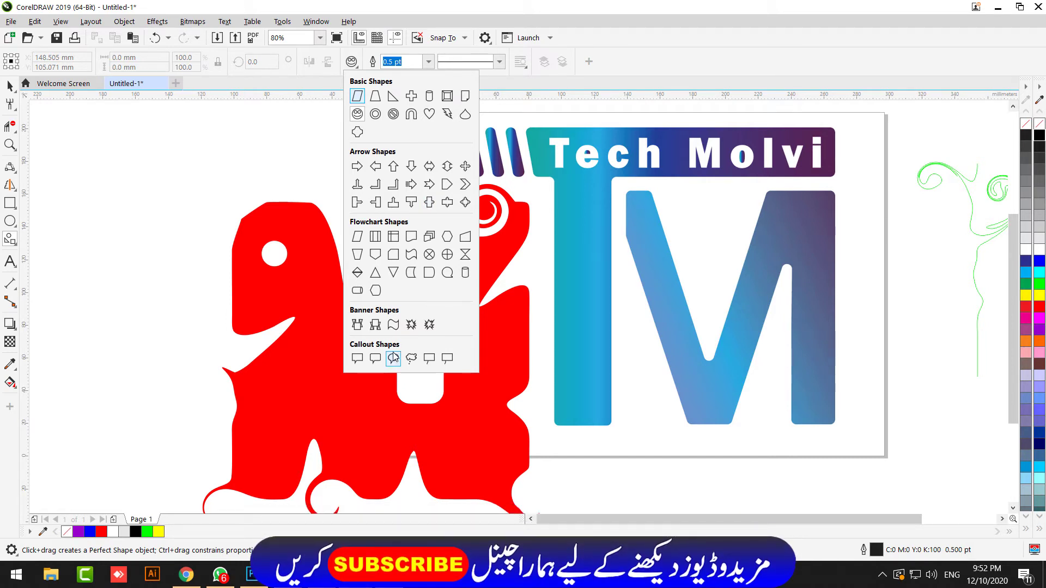
click(373, 112)
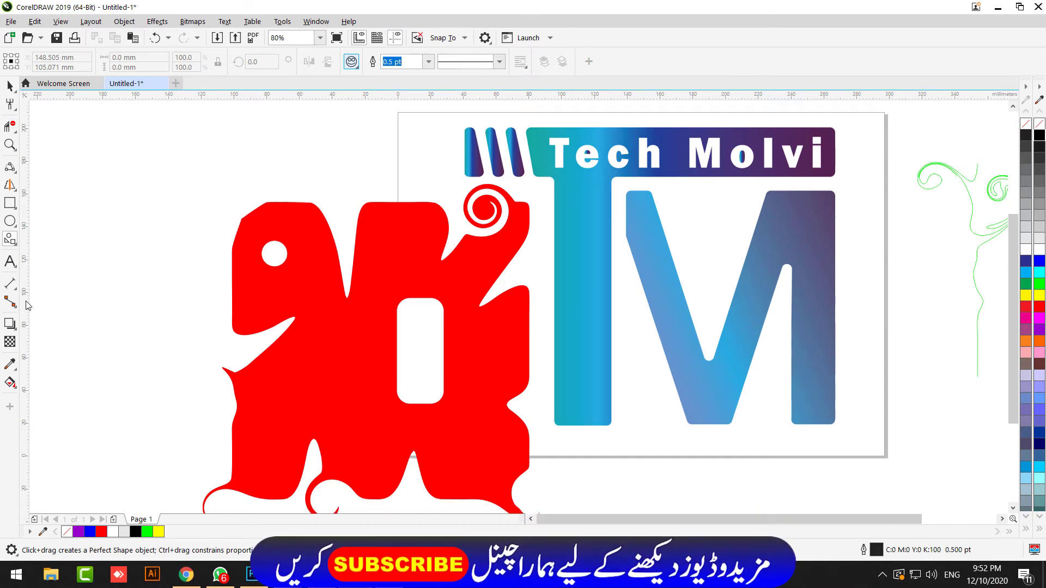
Add the artistic text "Tech Molvi" in the empty area above the red shape's head
click(10, 260)
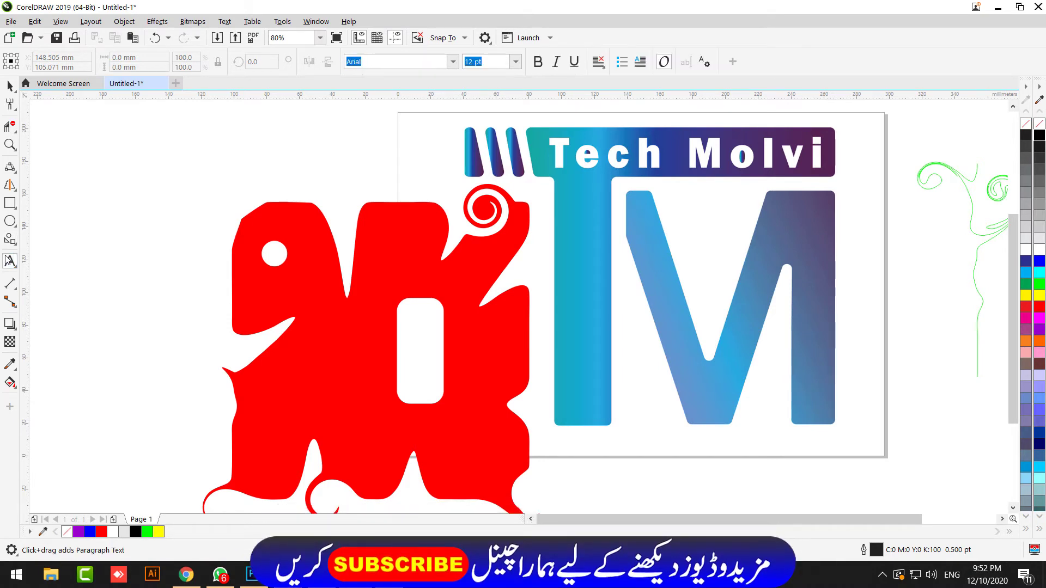
click(260, 178)
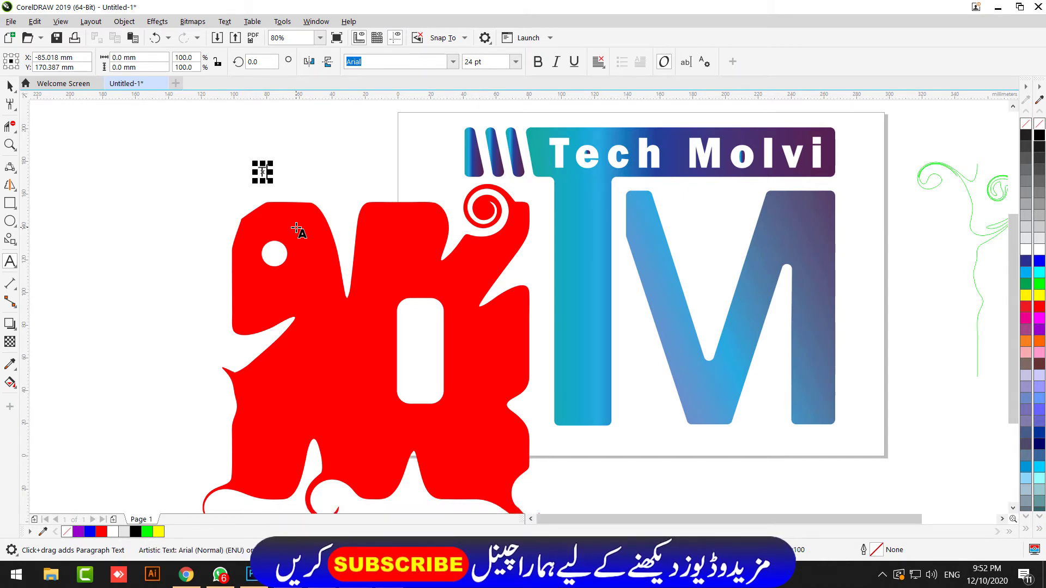
text(Tech M)
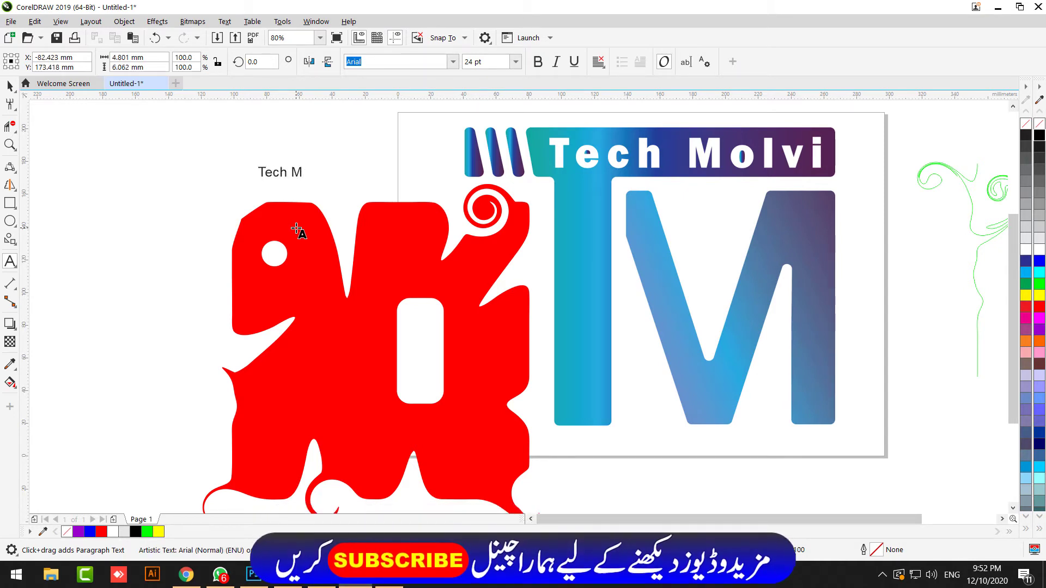
text(olvi)
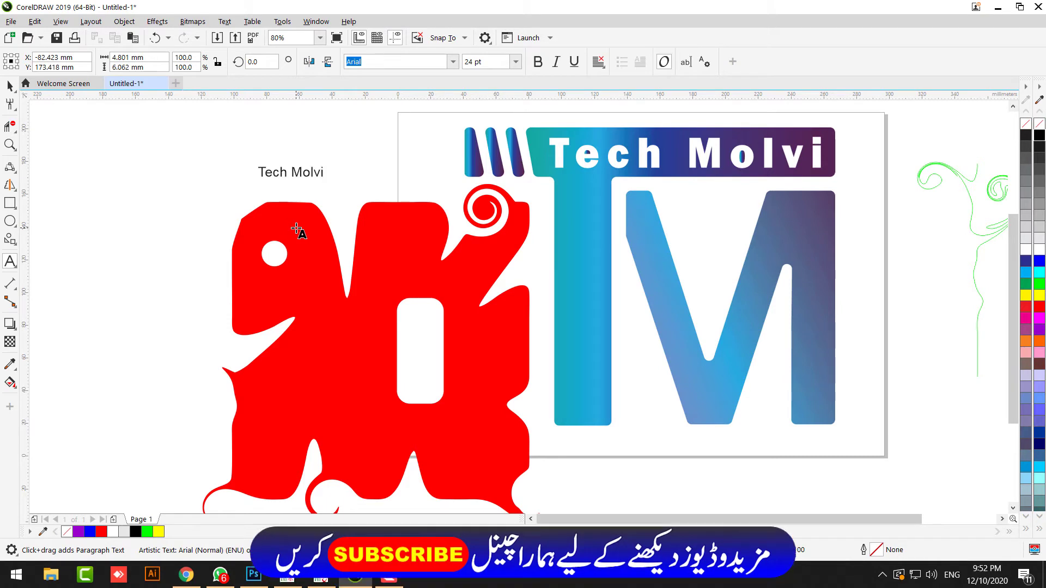
click(9, 87)
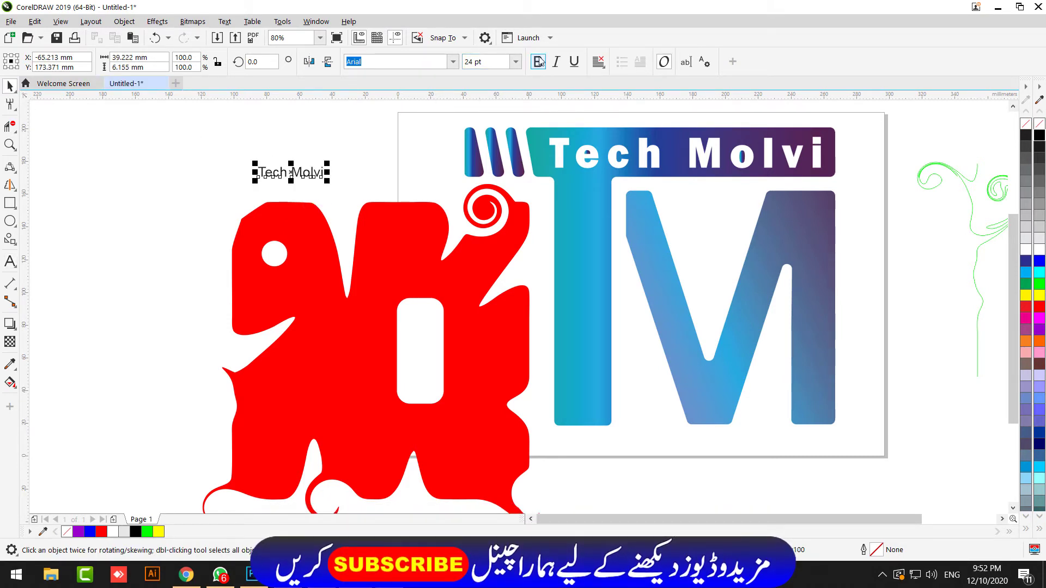
Restyle the new Tech Molvi text in Ashley Crawford, enlarged to about 118 by 15 mm, and delete it
click(453, 61)
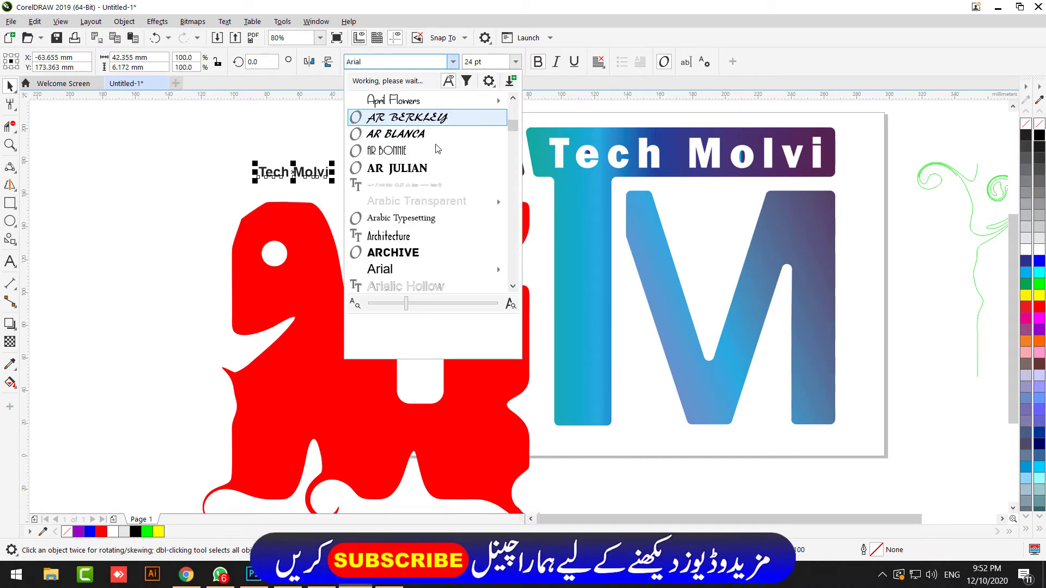
scroll(401, 140, down, 10)
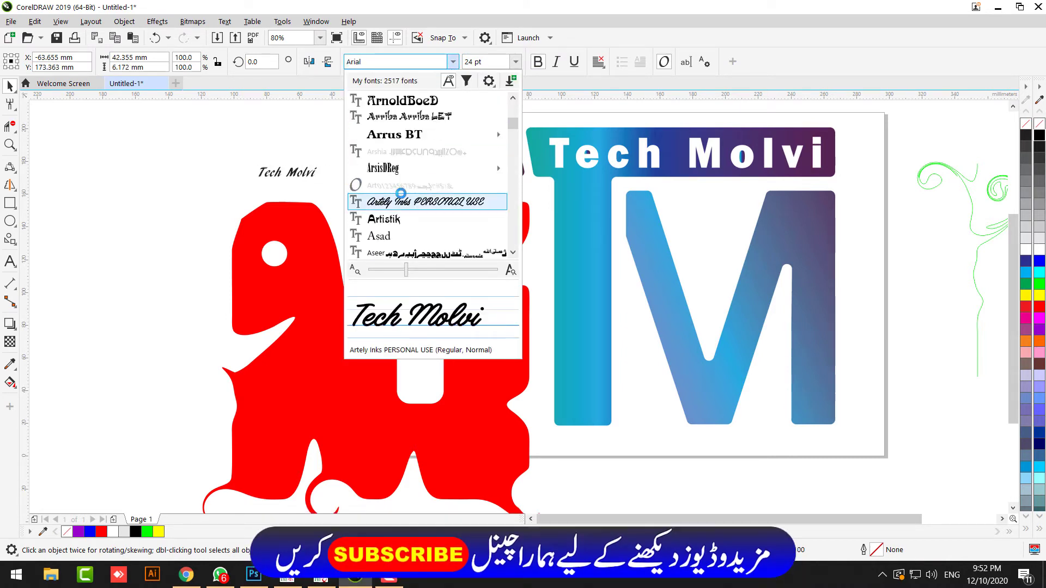
click(382, 151)
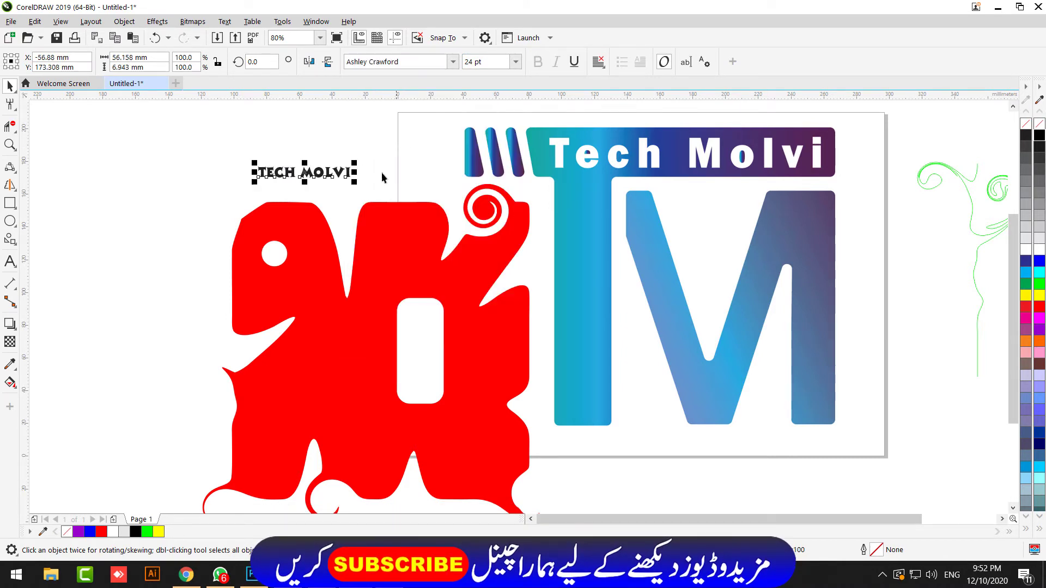
drag(354, 163, 456, 151)
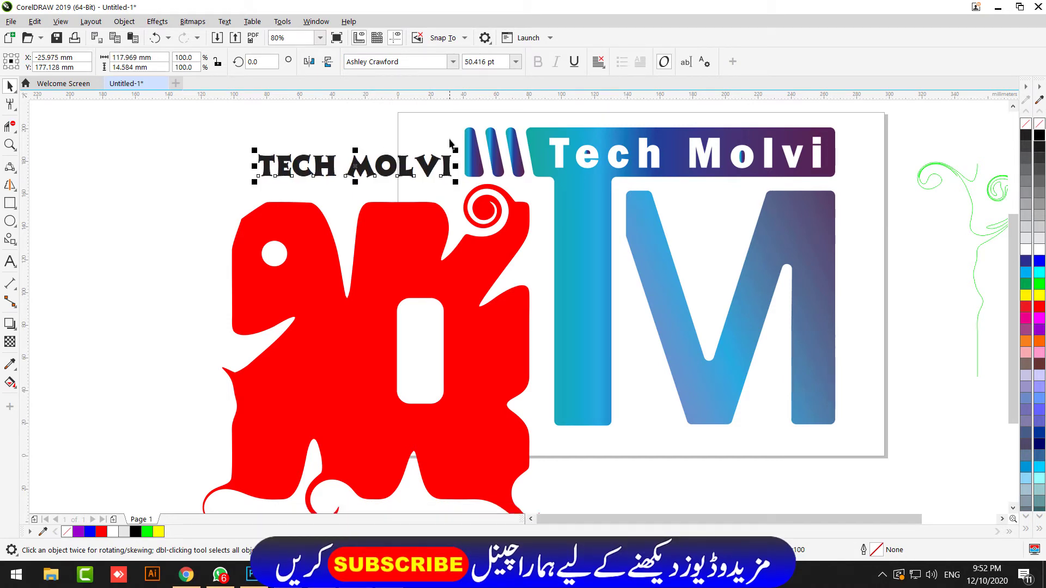
key(Delete)
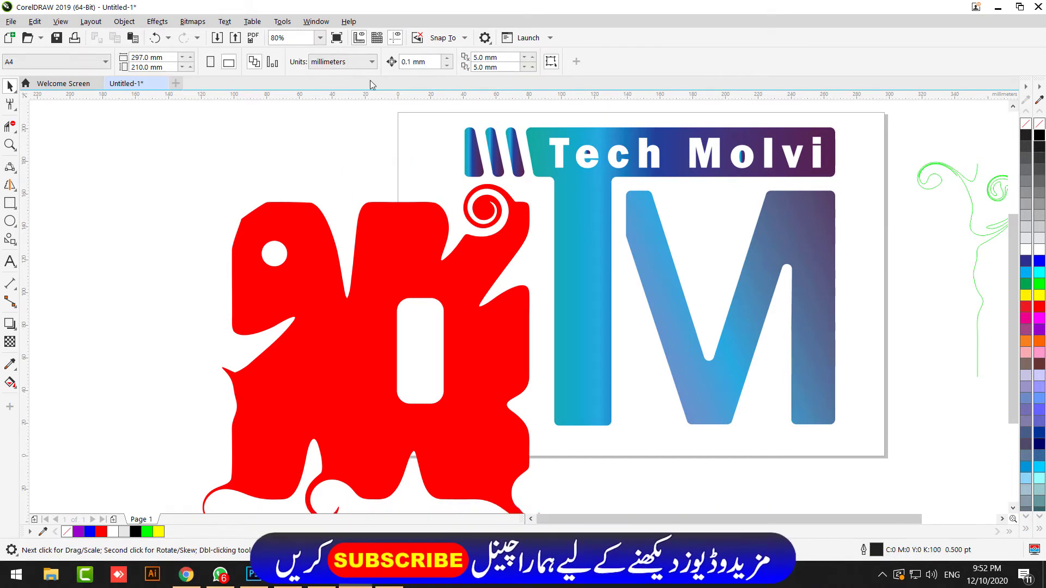
Add a Parallel Dimension for the red shape's height, from its upper edge to its base, with the dimension line outside the head side
click(11, 281)
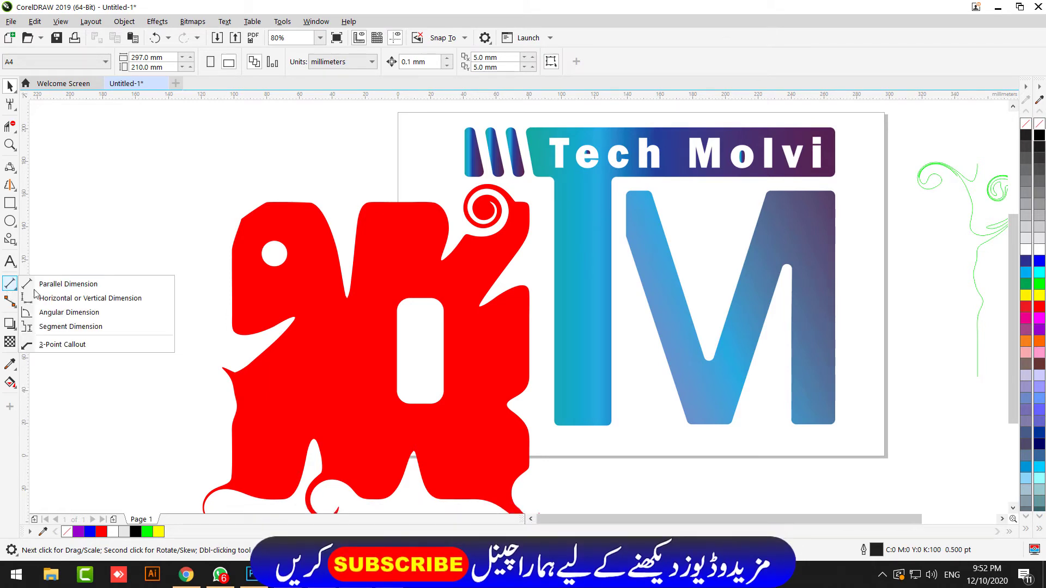
click(99, 285)
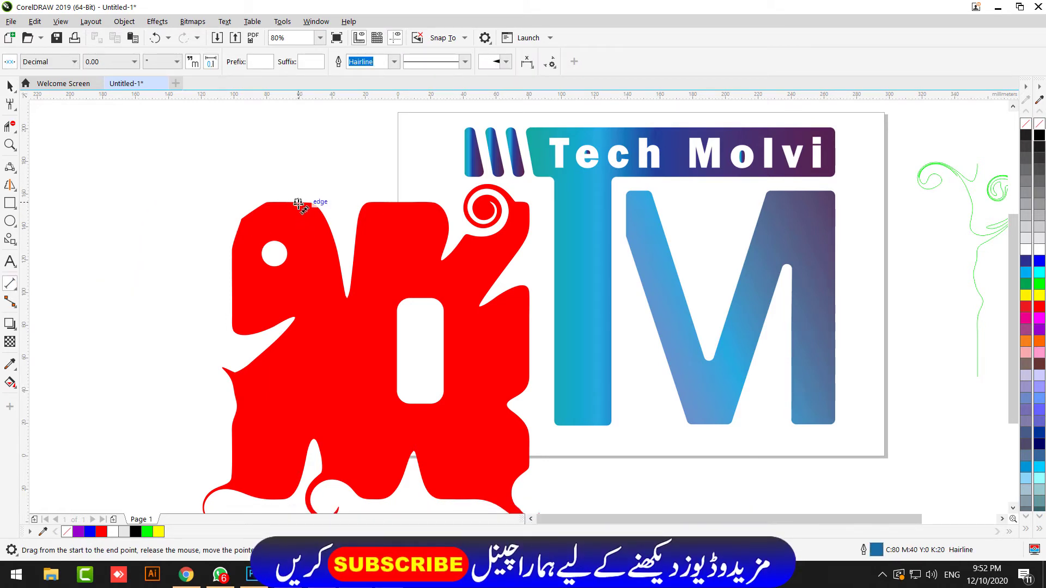
drag(312, 470, 304, 506)
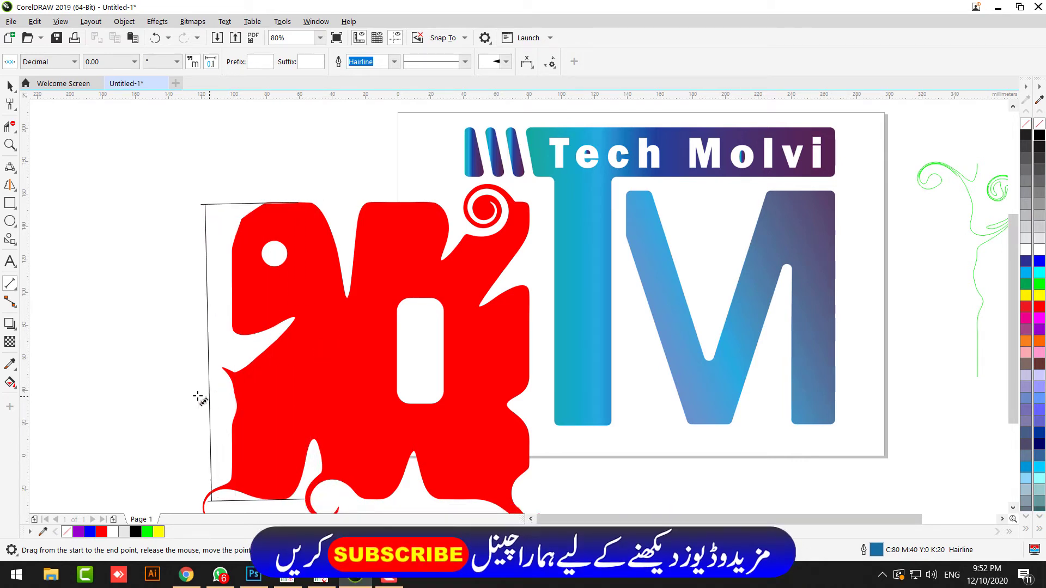
click(122, 397)
scroll(107, 374, up, 3)
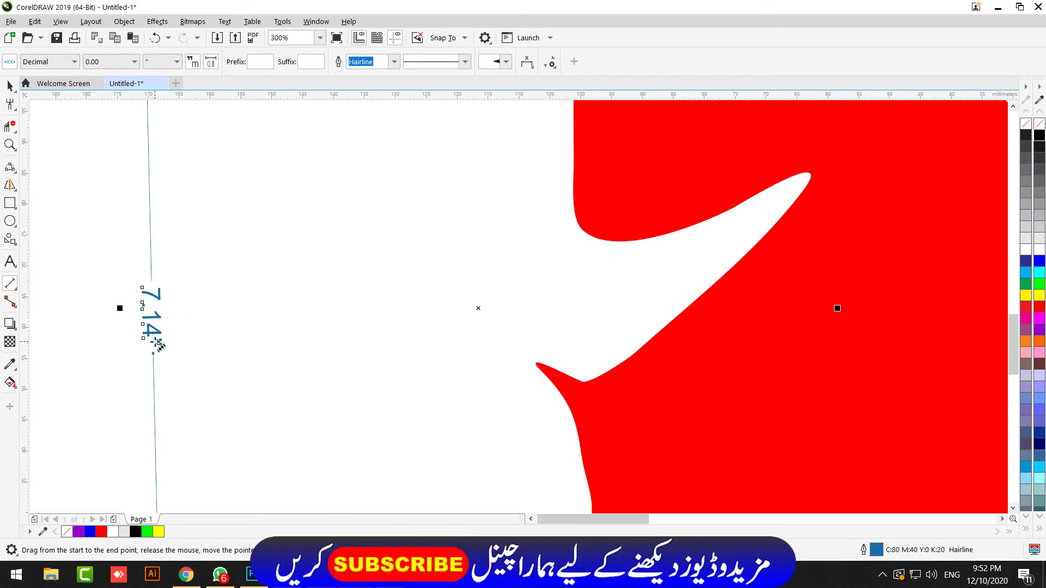
scroll(156, 343, down, 4)
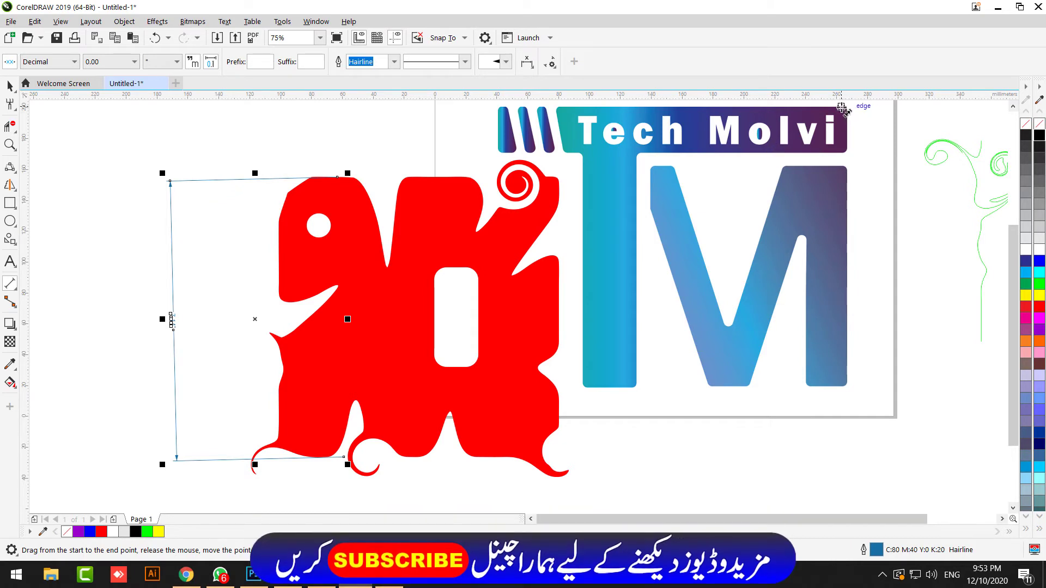
Add a Parallel Dimension for the TM logo's full height, with the dimension line beyond the M's outer edge
drag(846, 107, 851, 213)
drag(841, 387, 842, 388)
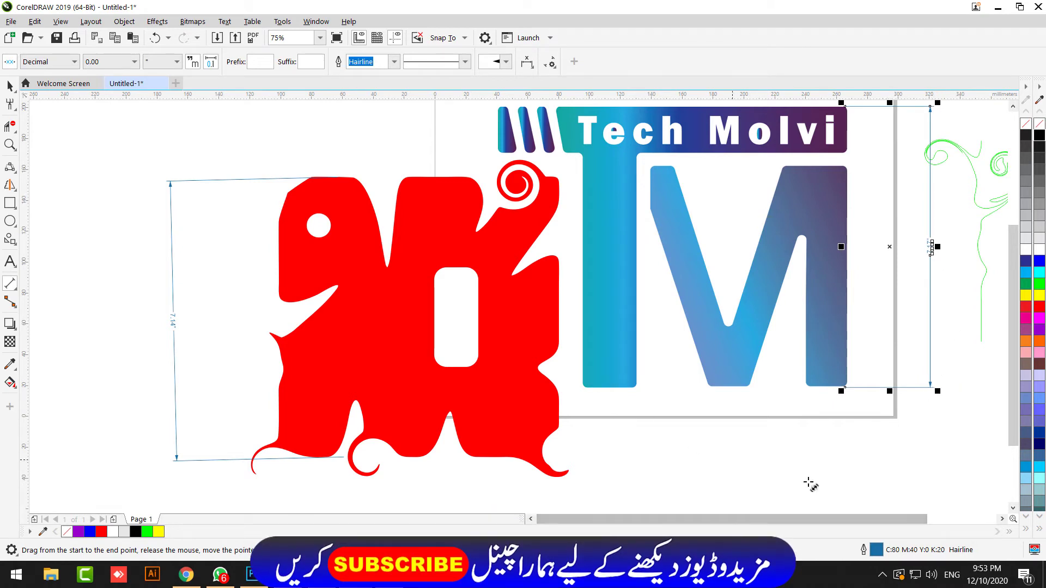
scroll(878, 521, right, 2)
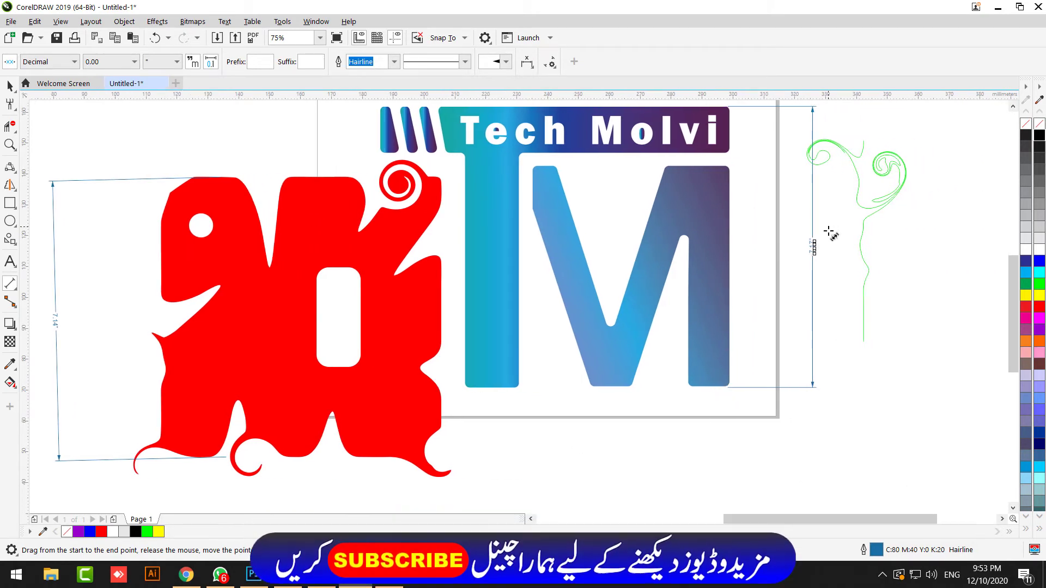
scroll(904, 229, up, 3)
scroll(702, 387, down, 4)
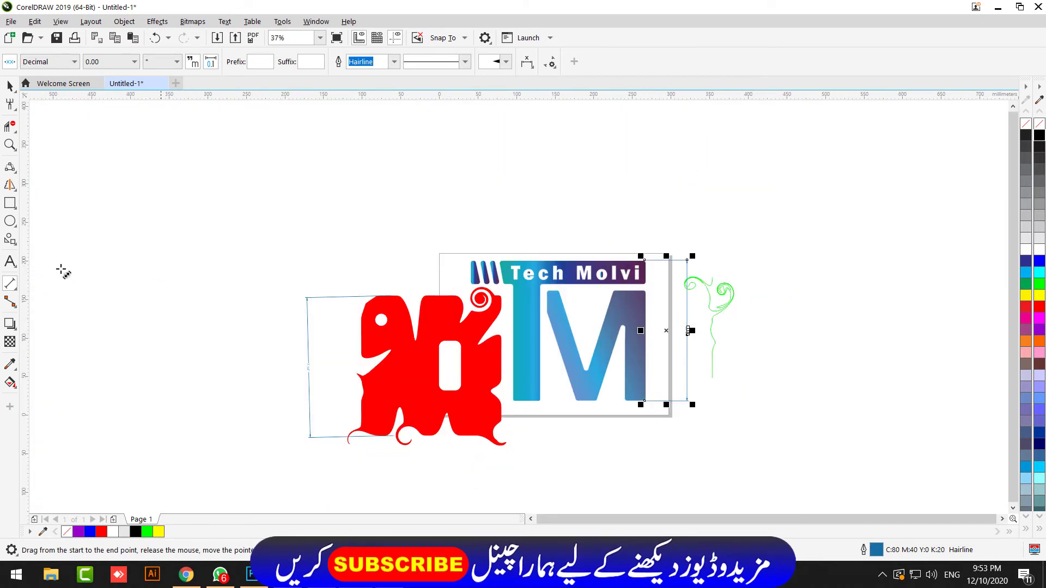
Add a Horizontal or Vertical Dimension running across the base of the red shape
click(12, 283)
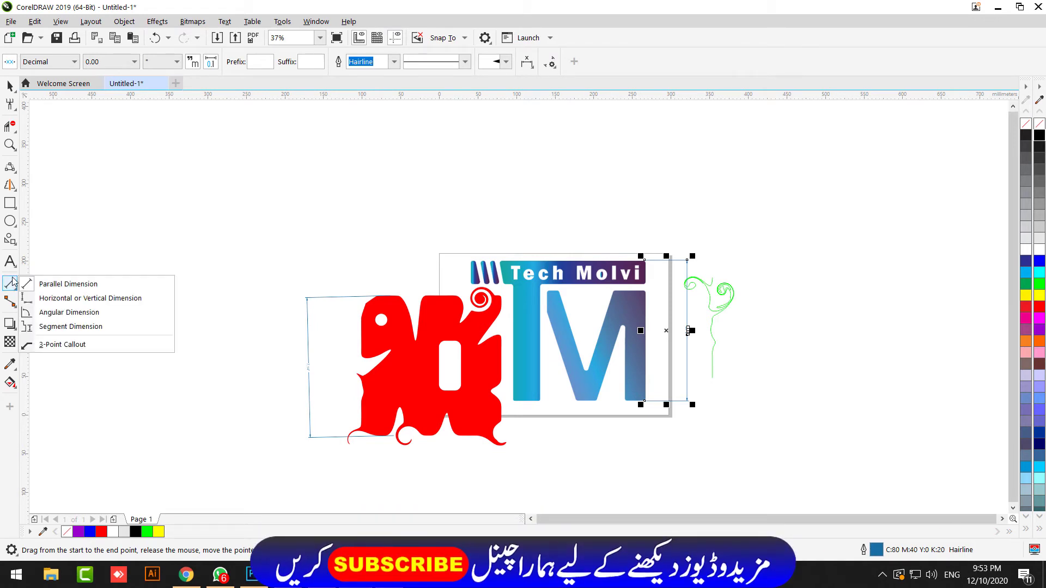
click(53, 301)
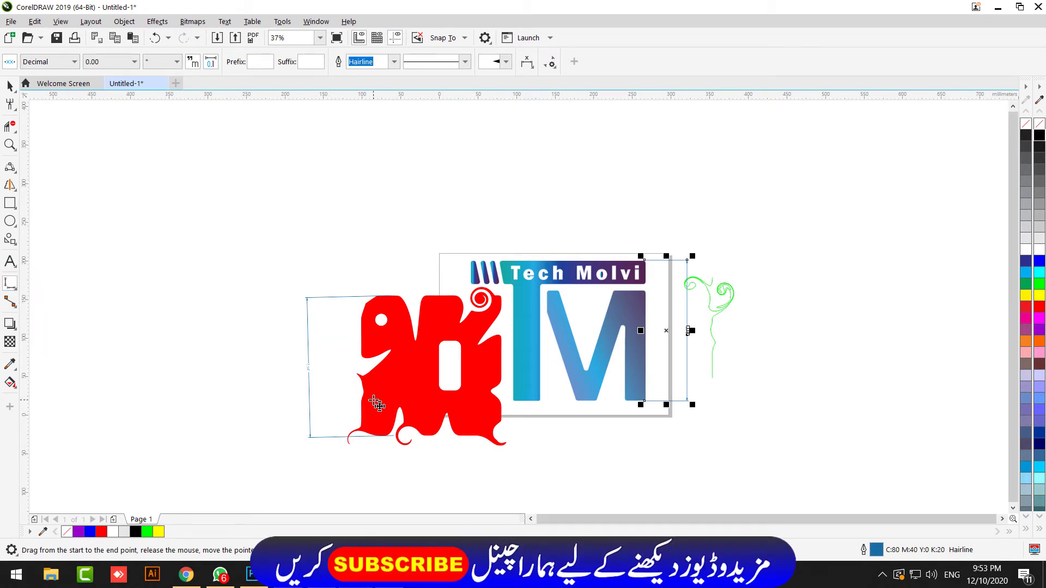
mouse_move(474, 439)
mouse_down()
mouse_move(525, 440)
mouse_move(489, 438)
mouse_up()
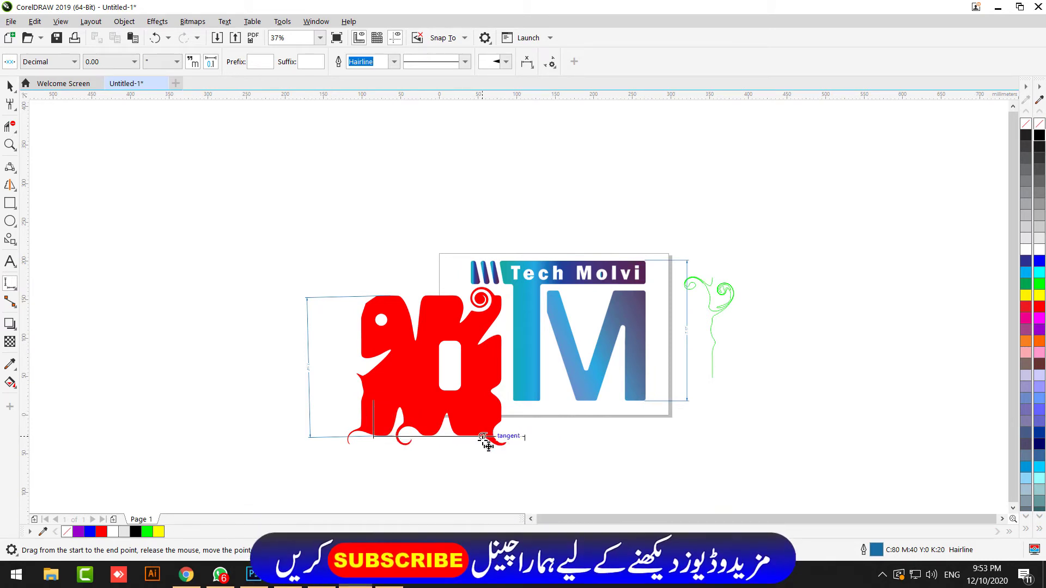
click(487, 438)
scroll(463, 451, up, 4)
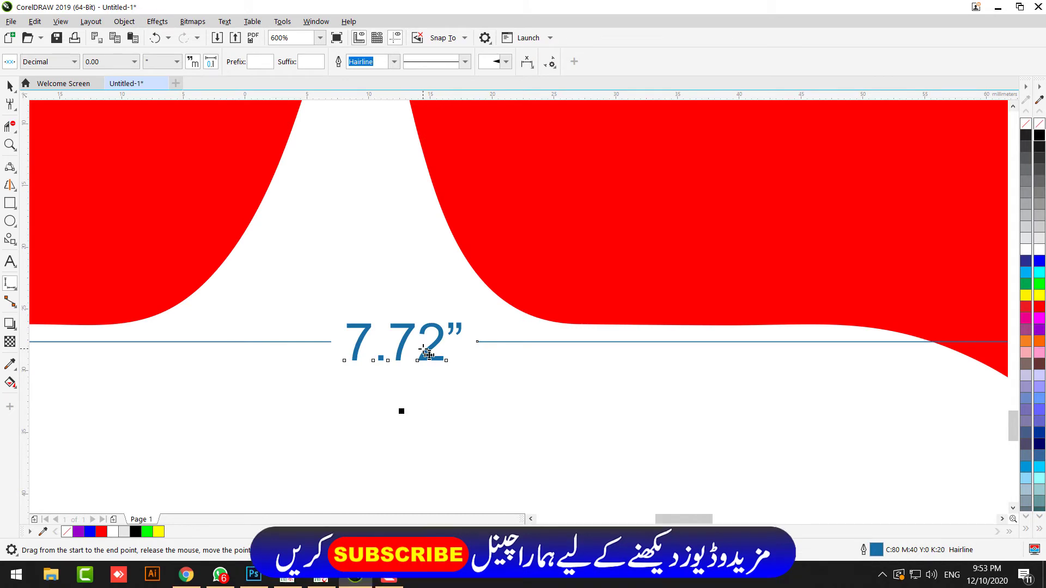
scroll(428, 354, down, 4)
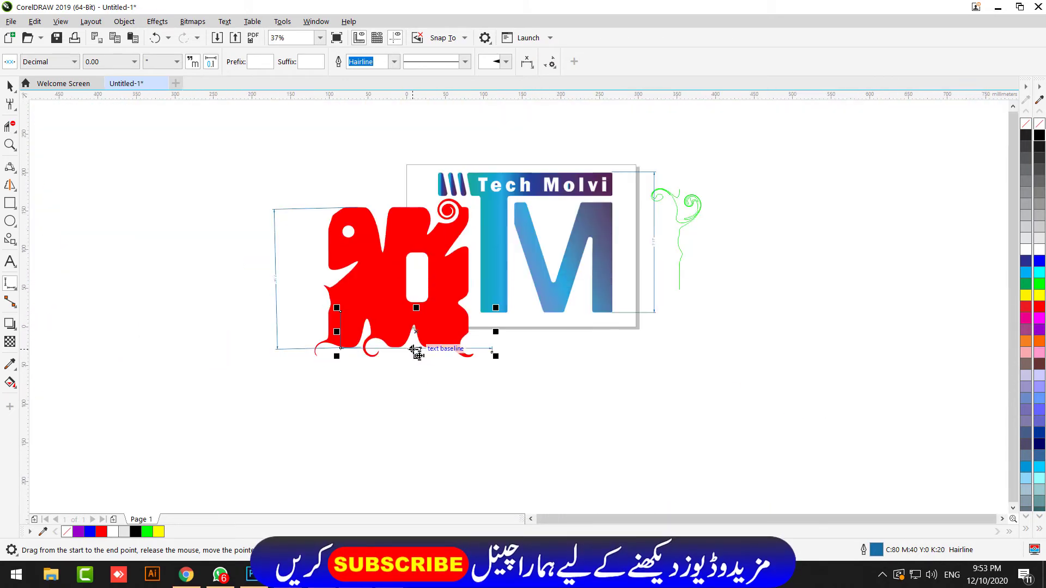
Add an Angular Dimension over the red shape, starting at the top of its head, with the arc crossing the body
click(15, 281)
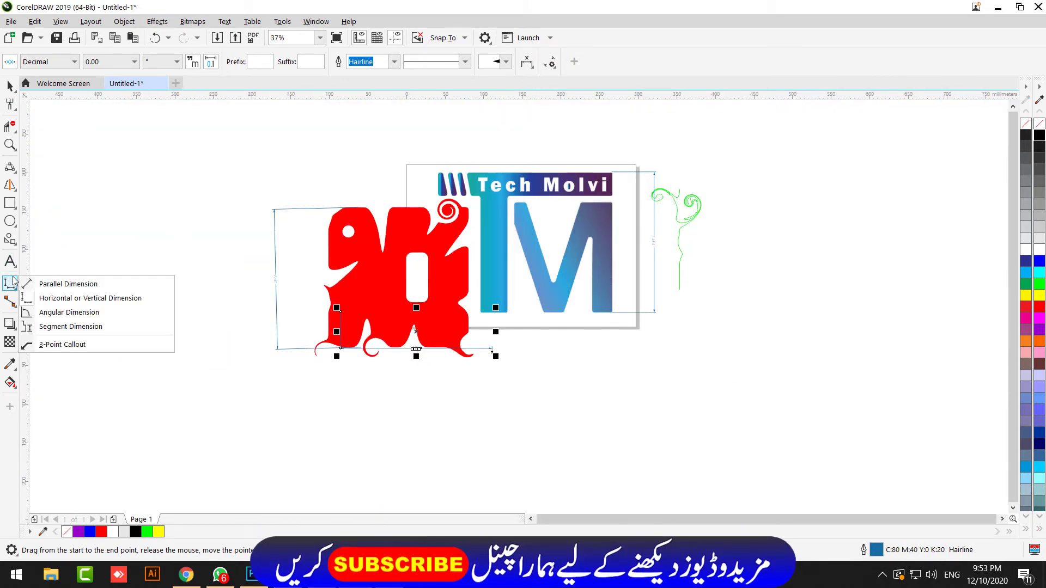
click(60, 312)
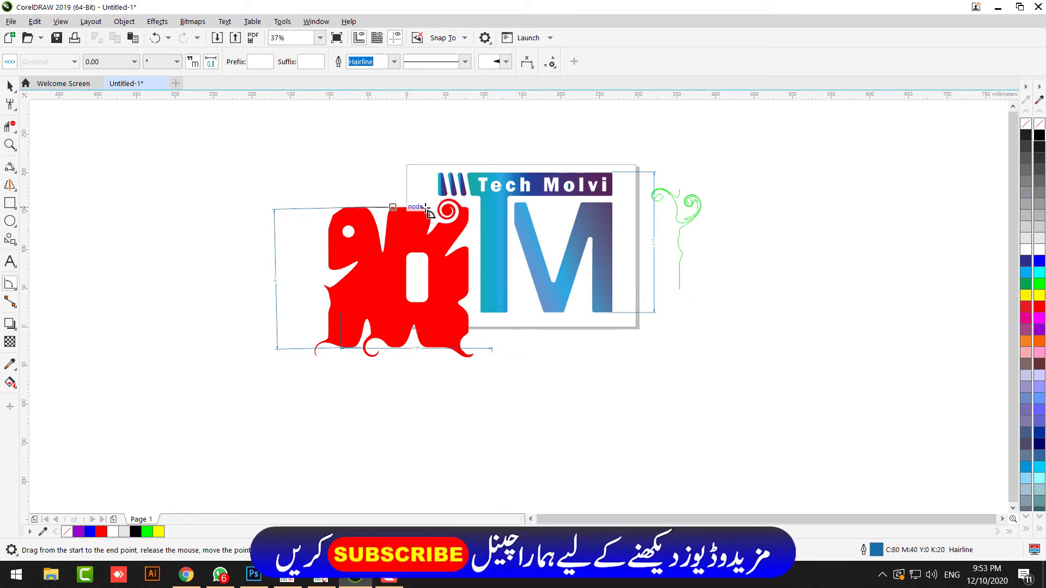
drag(353, 216, 352, 349)
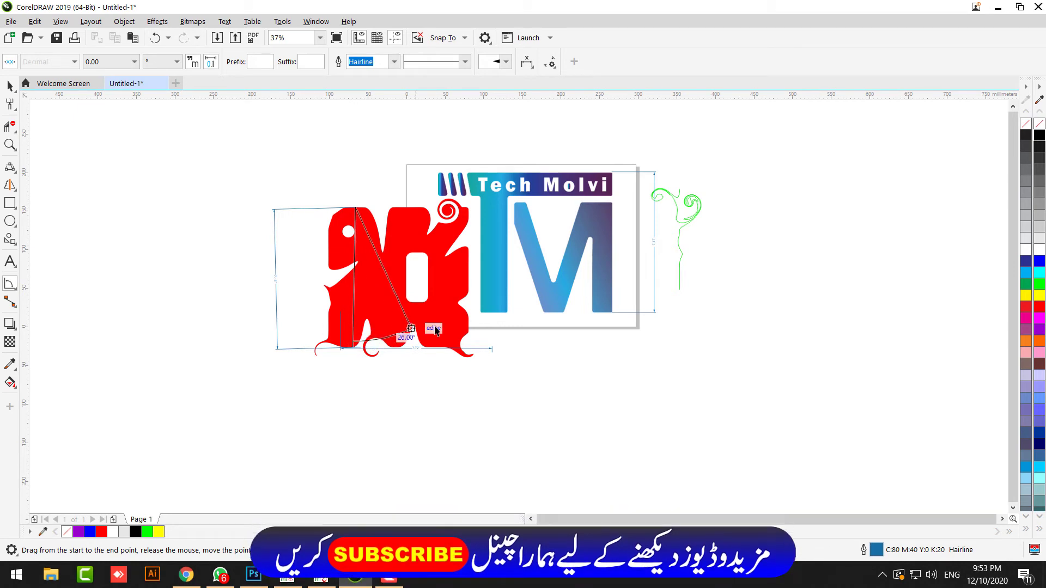
click(467, 212)
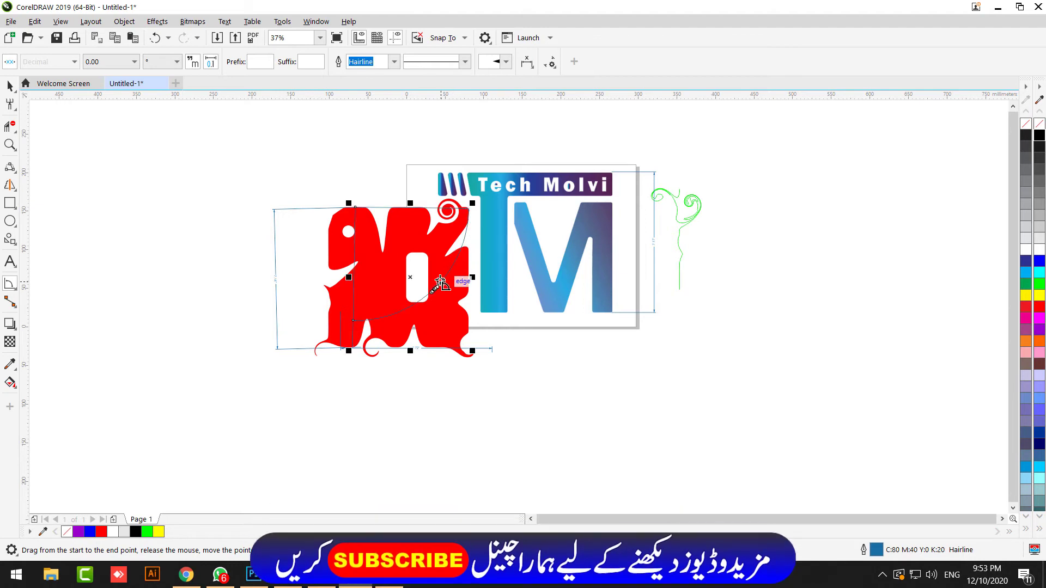
scroll(439, 275, up, 5)
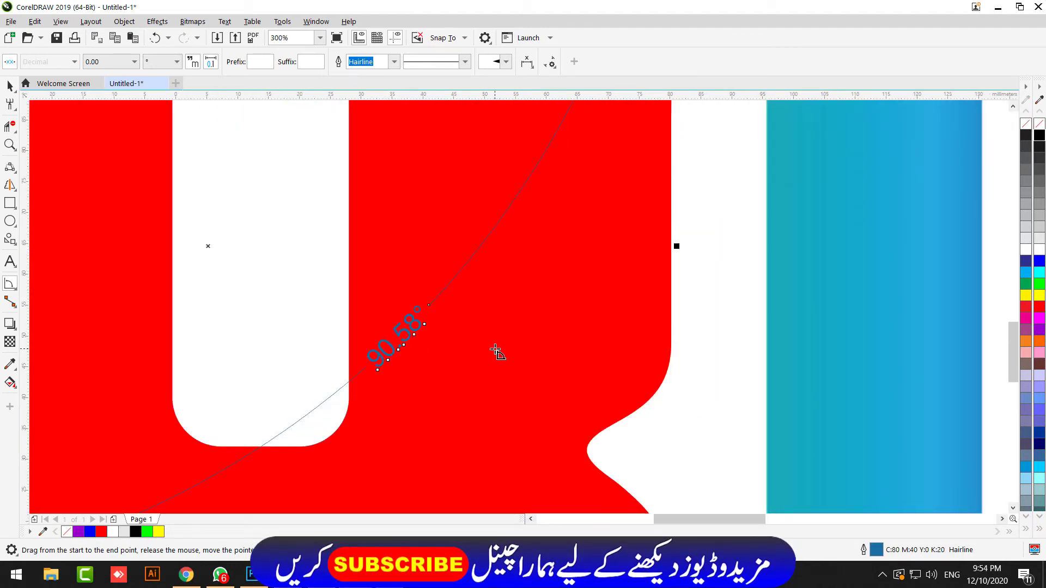
scroll(496, 351, down, 5)
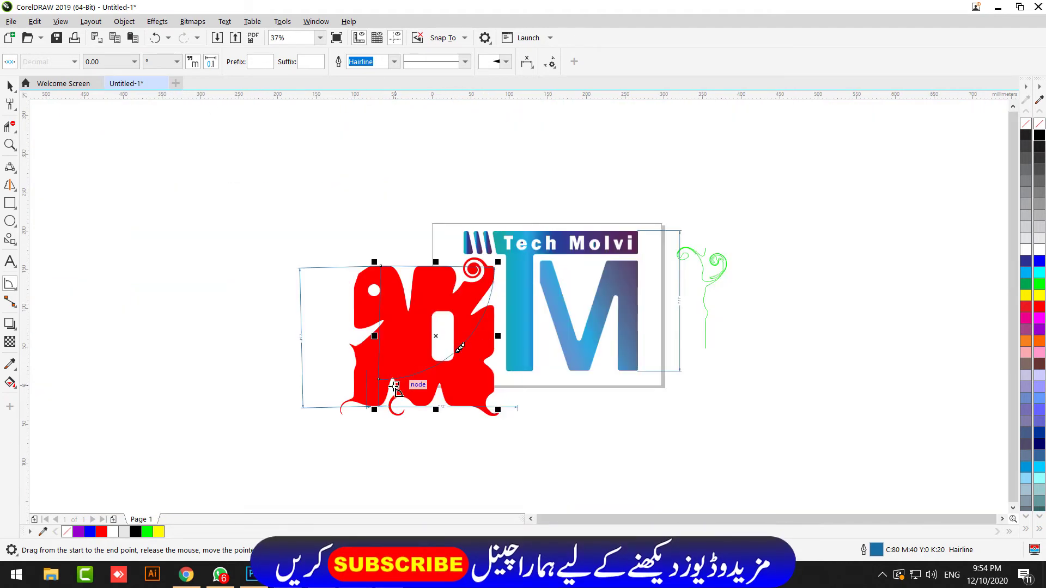
Undo the angular, horizontal and both parallel dimensions
key(space)
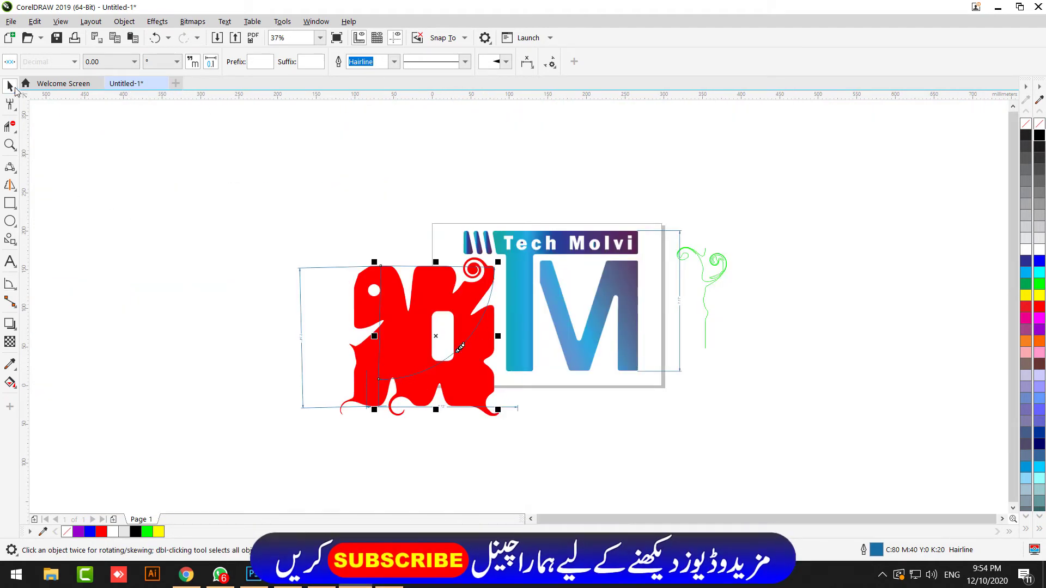
key(ctrl+z)
key(ctrl+z)
key(ctrl+z)
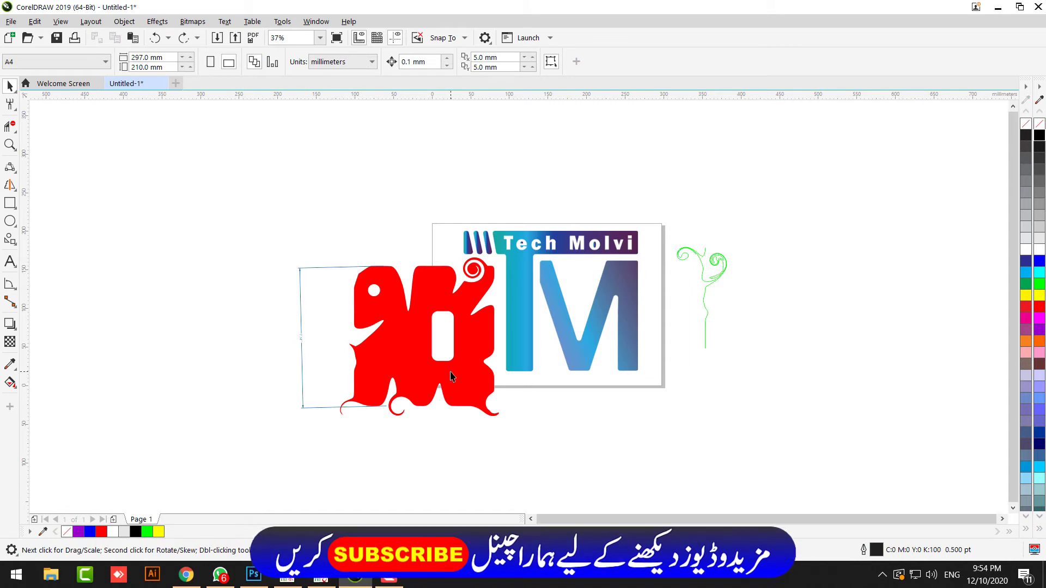
Add a vertical Segment Dimension on the red shape from its eye to its base notch, running through the central rounded window
click(14, 283)
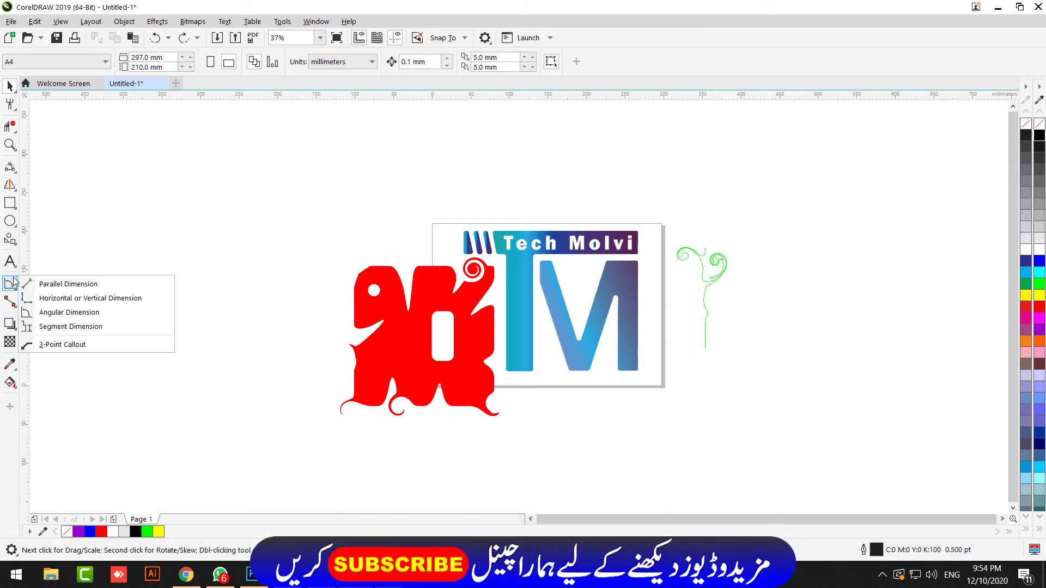
click(97, 328)
drag(374, 284, 442, 398)
click(439, 340)
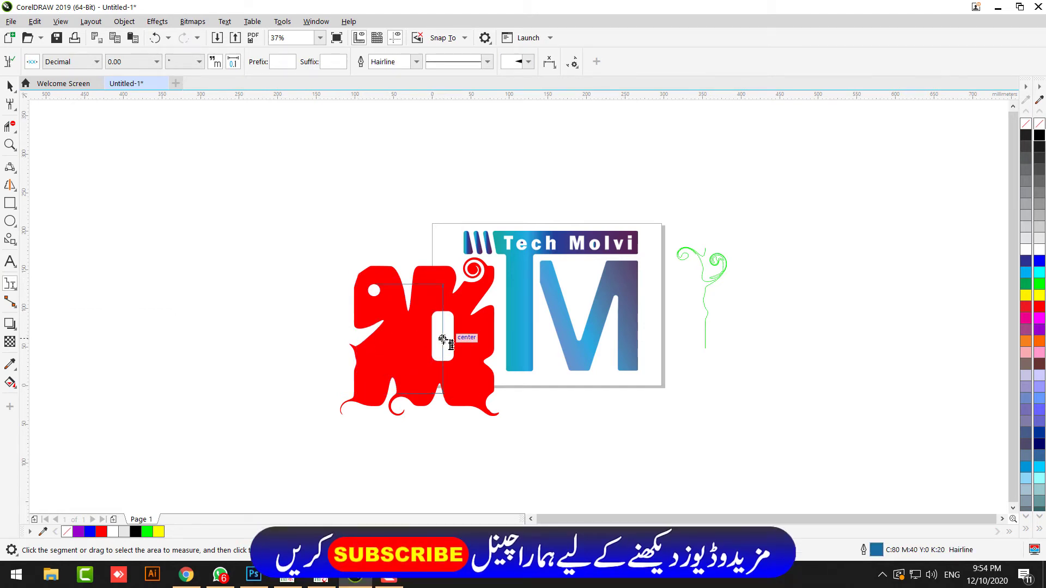
scroll(430, 349, up, 5)
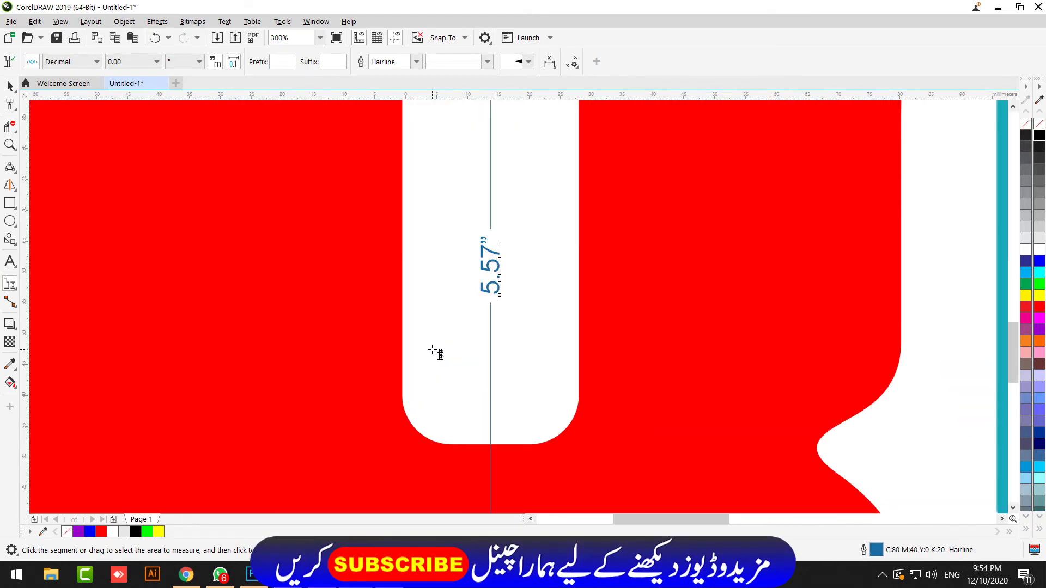
scroll(434, 352, down, 4)
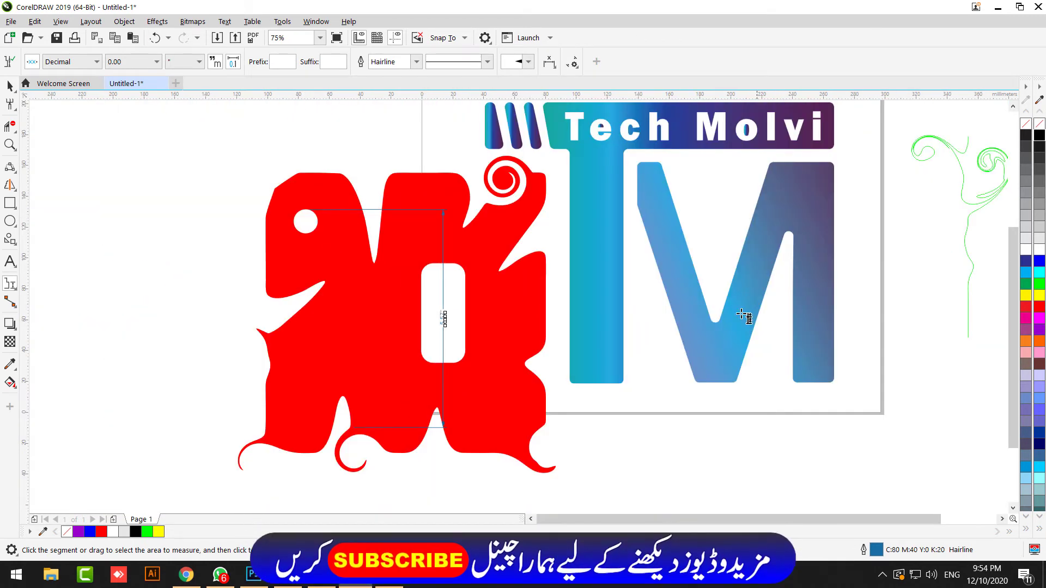
Add a Segment Dimension for the mouth-like notch in the red shape, with the dimension line outside its outer edge
drag(760, 387, 761, 388)
drag(278, 254, 338, 351)
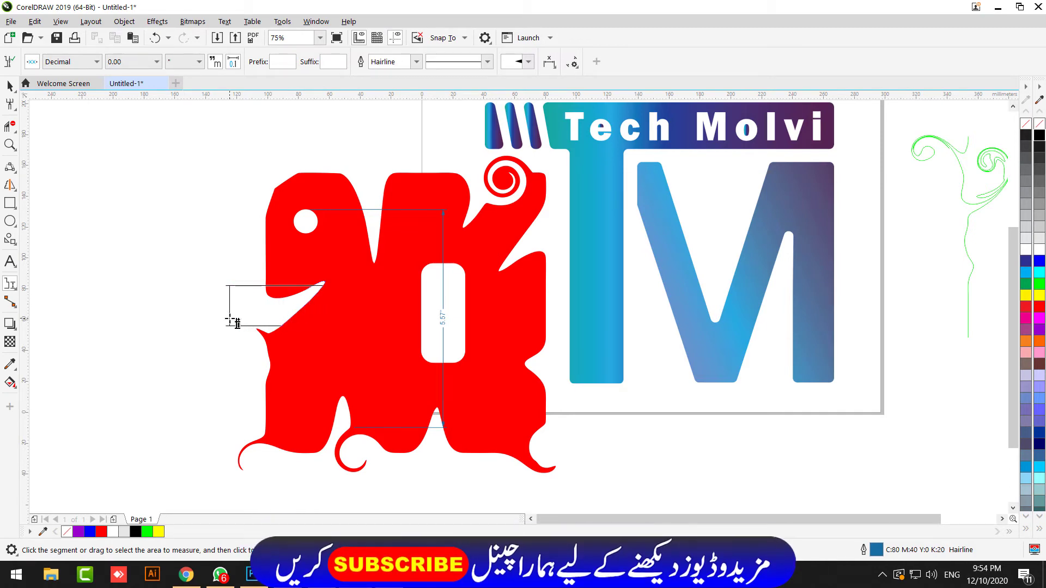
scroll(107, 339, up, 4)
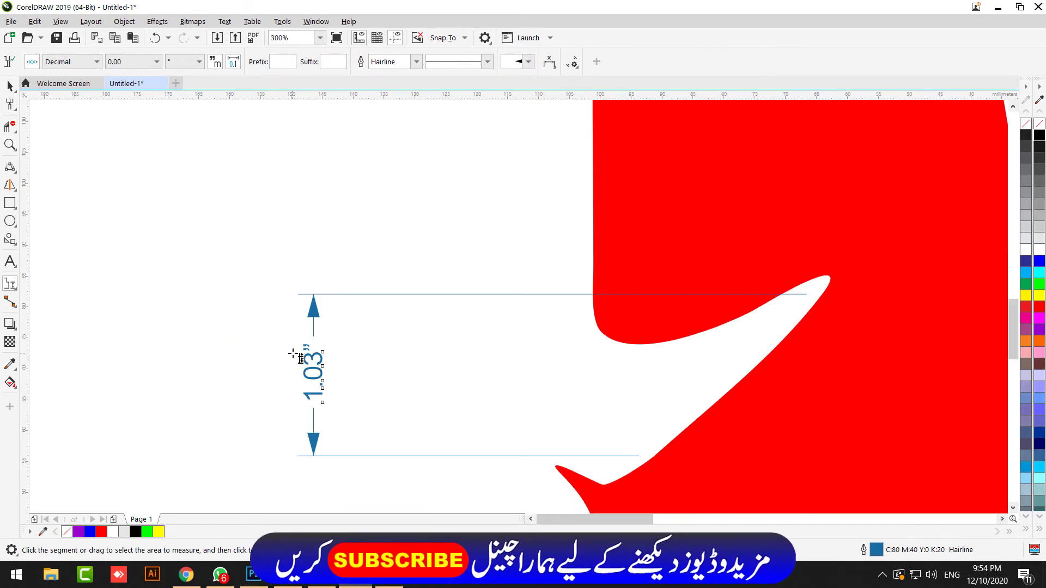
scroll(231, 314, down, 6)
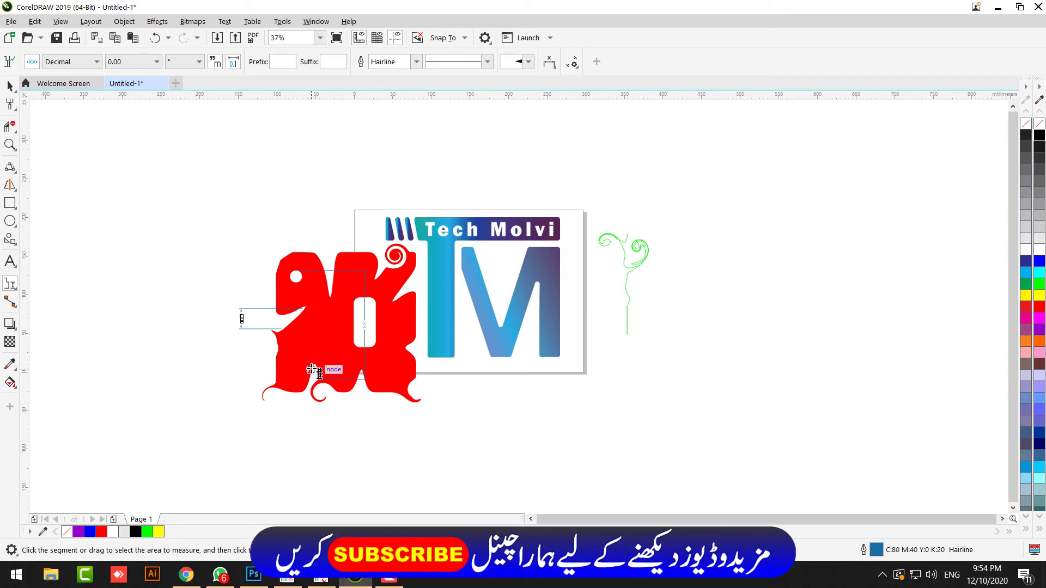
scroll(243, 316, up, 6)
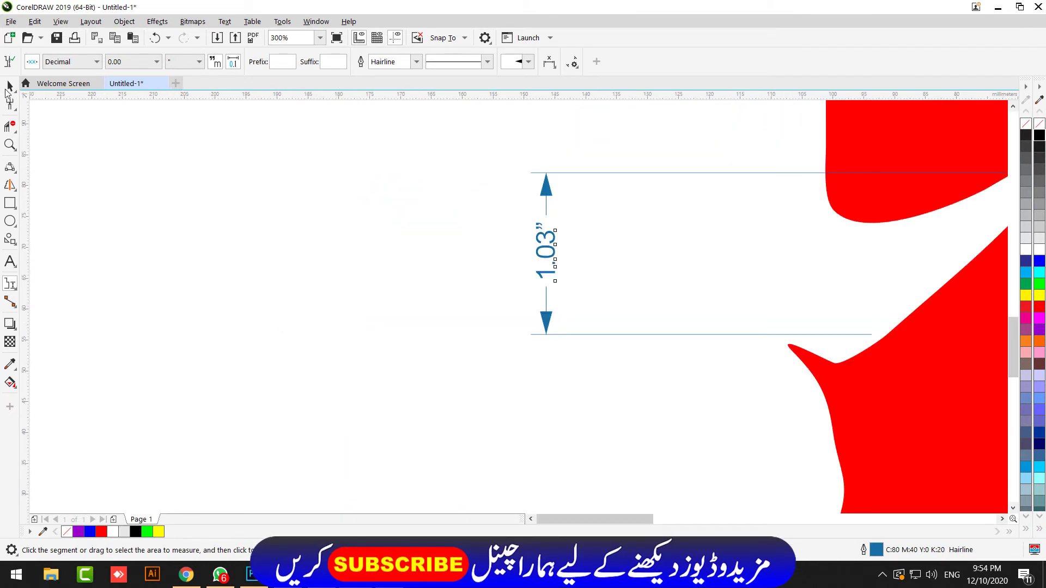
click(8, 88)
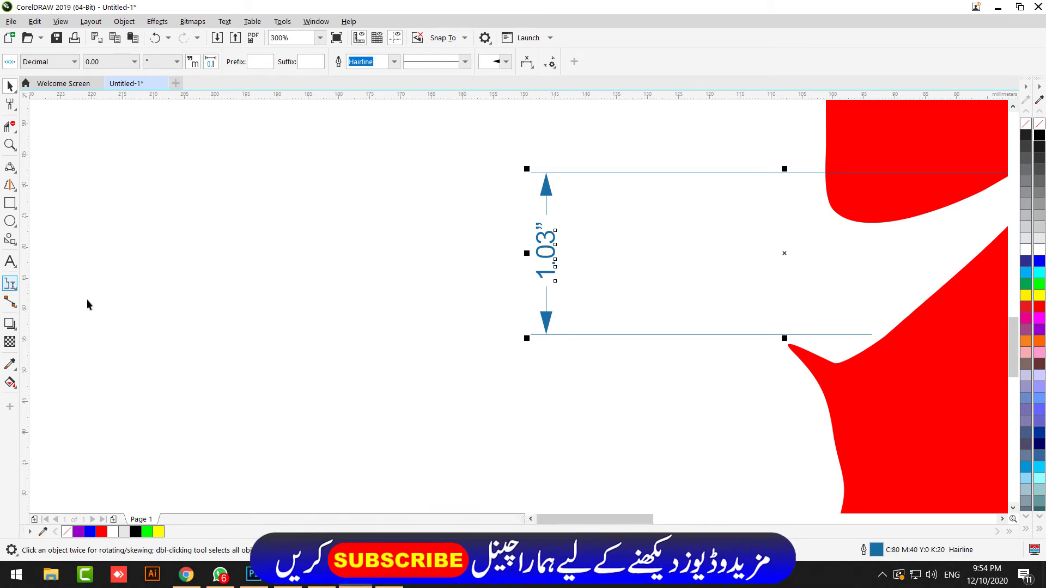
scroll(342, 308, down, 2)
scroll(492, 284, down, 4)
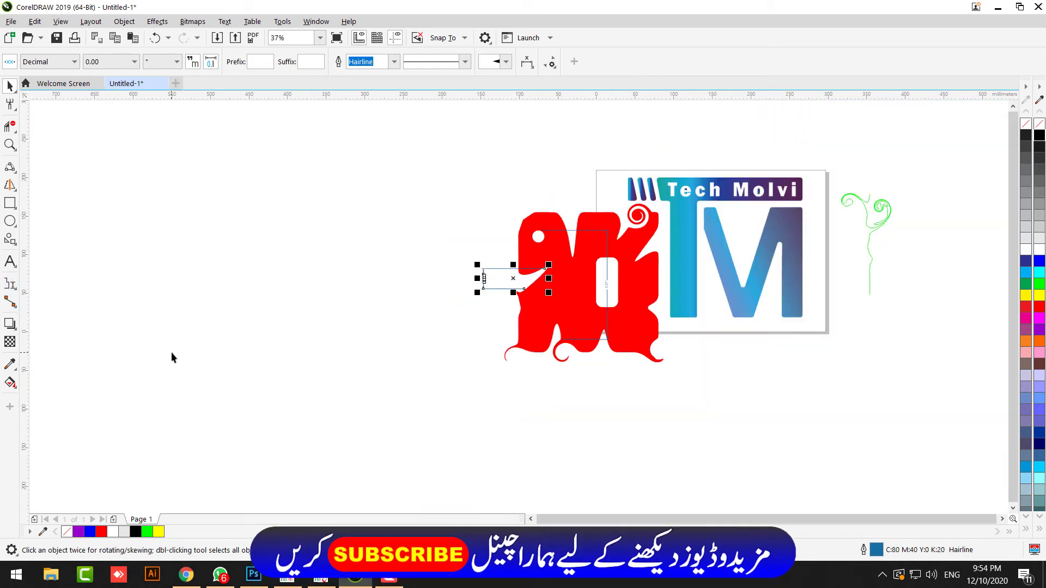
Draw a straight connector line from the red shape's outer edge below the notch, diagonally up into the empty area
click(9, 284)
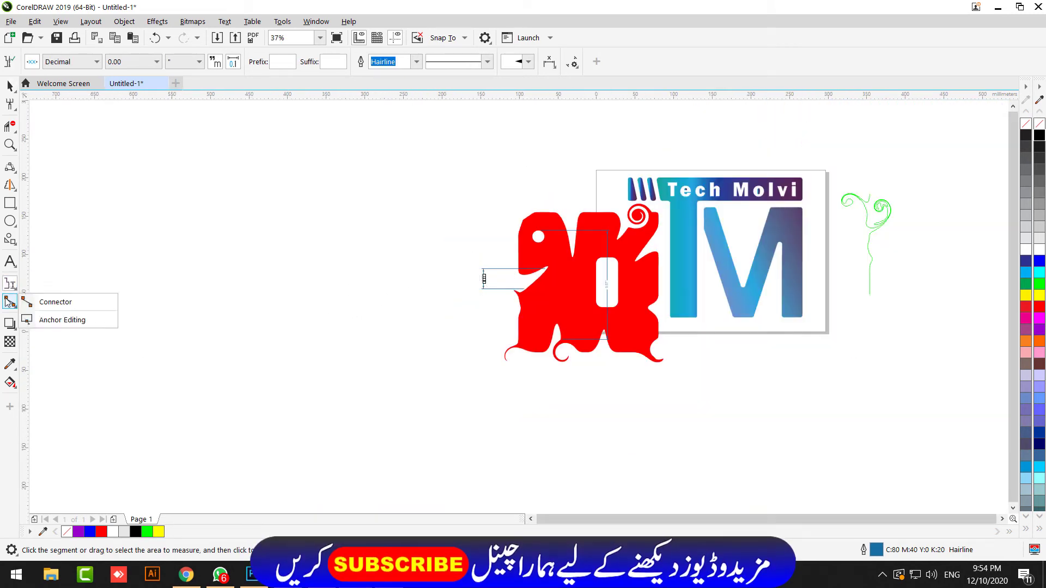
click(43, 303)
scroll(536, 290, up, 5)
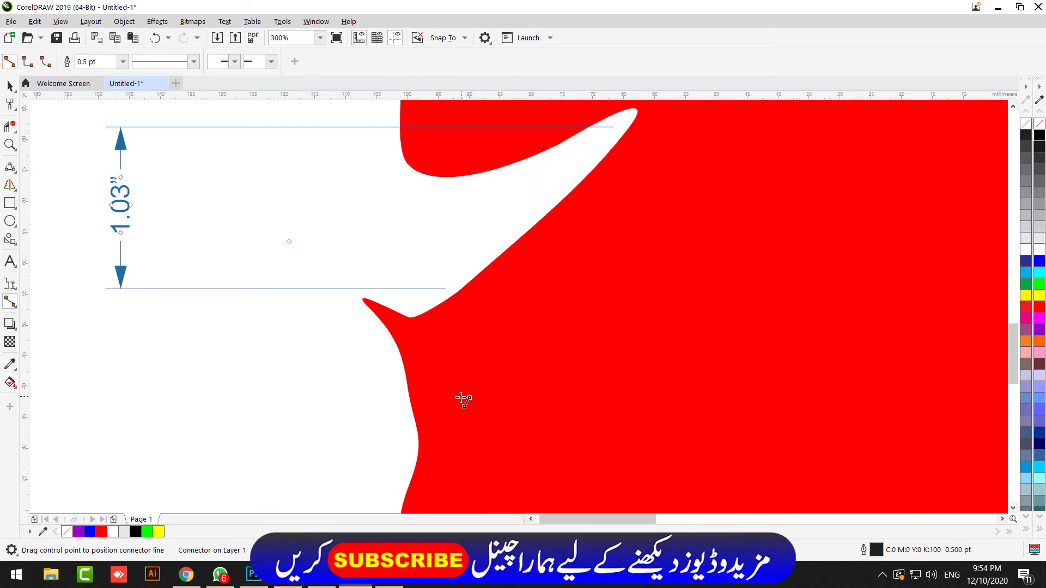
scroll(320, 299, down, 2)
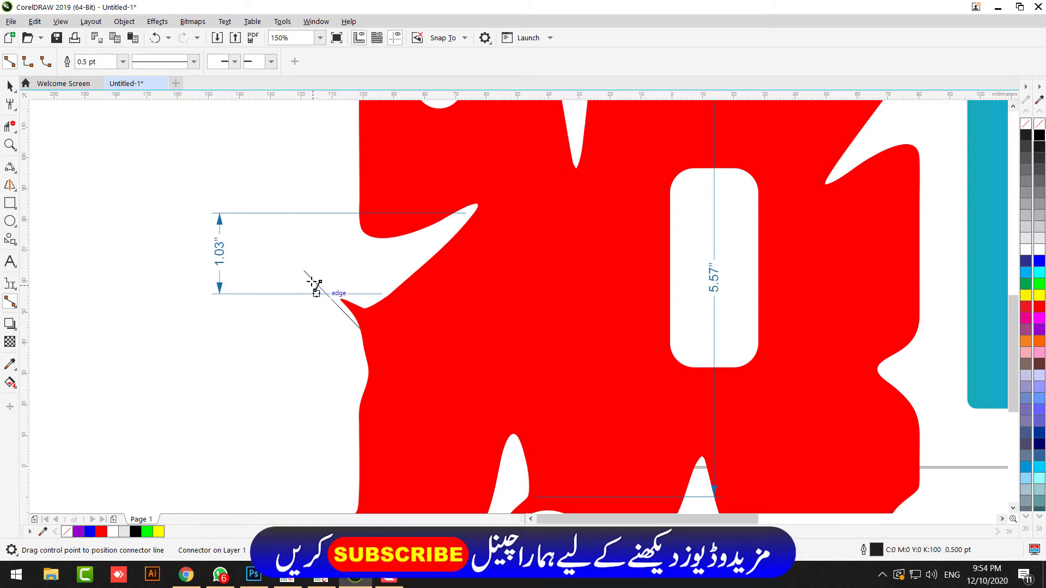
drag(360, 328, 303, 273)
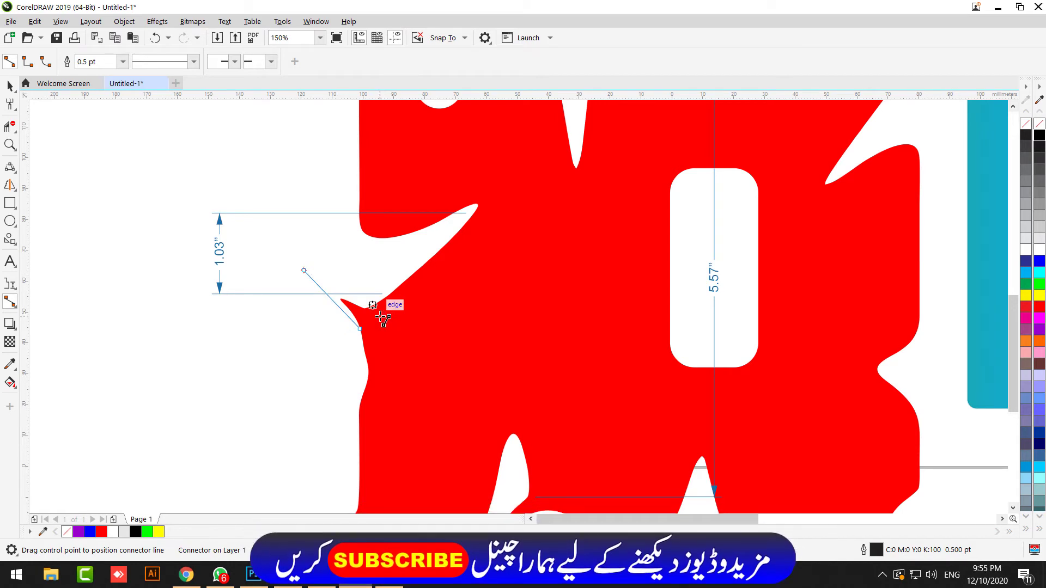
Delete the notch dimension with the connector line, and the dimension through the central window
click(10, 86)
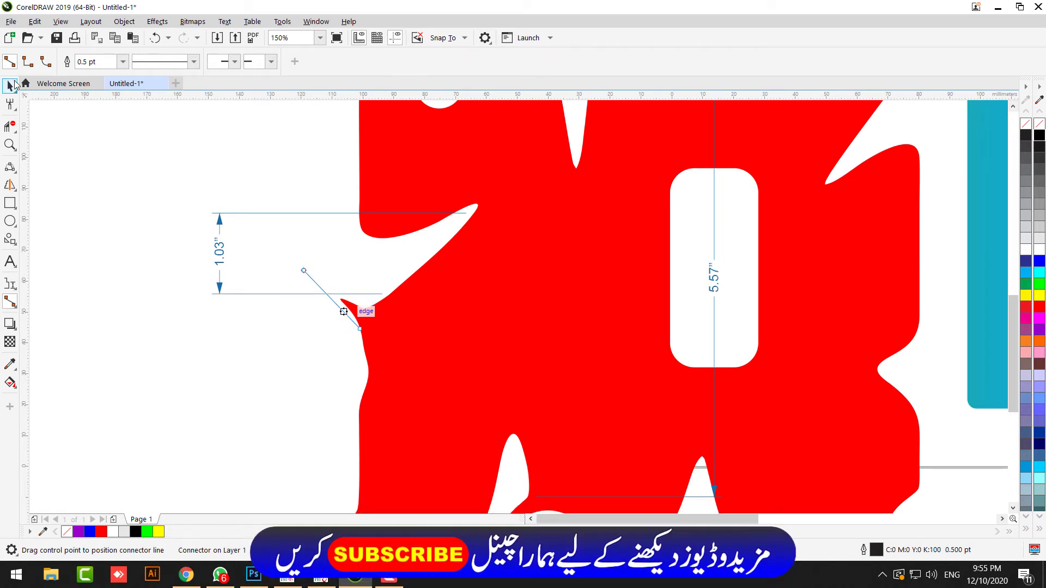
drag(125, 141, 576, 373)
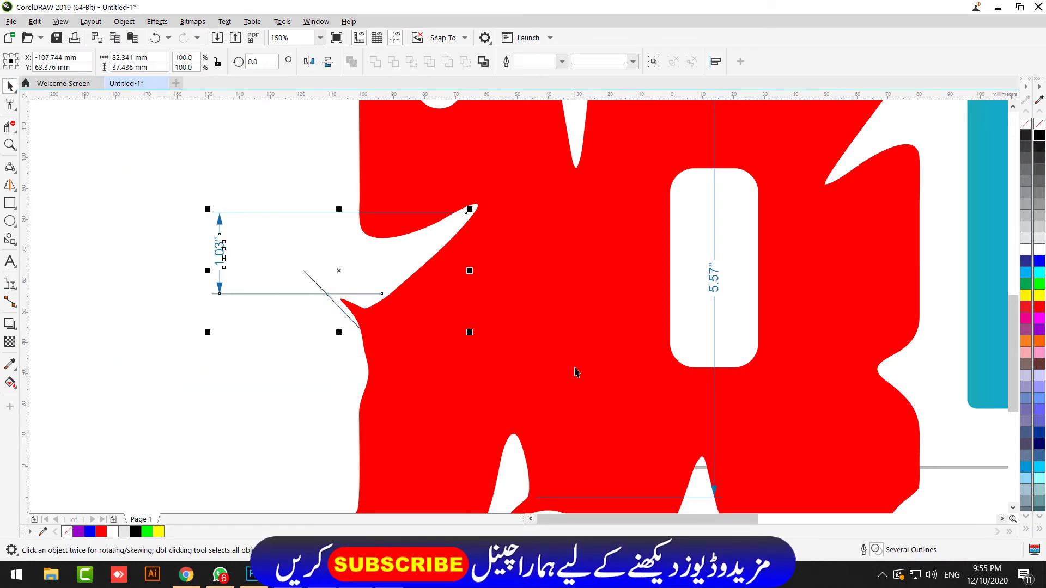
key(Delete)
click(713, 245)
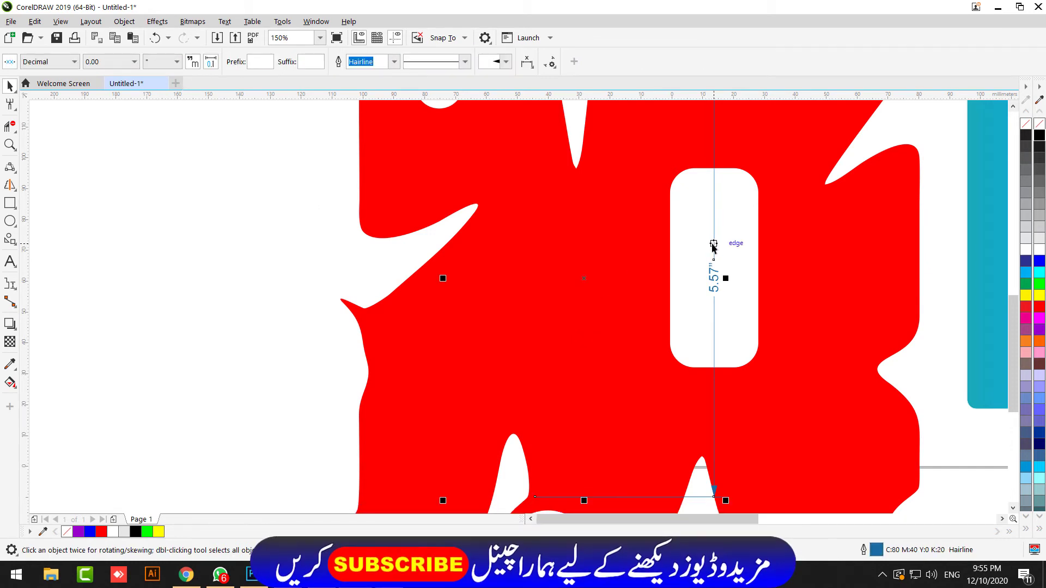
key(Delete)
Delete the green scroll curve beside the page
scroll(582, 214, down, 4)
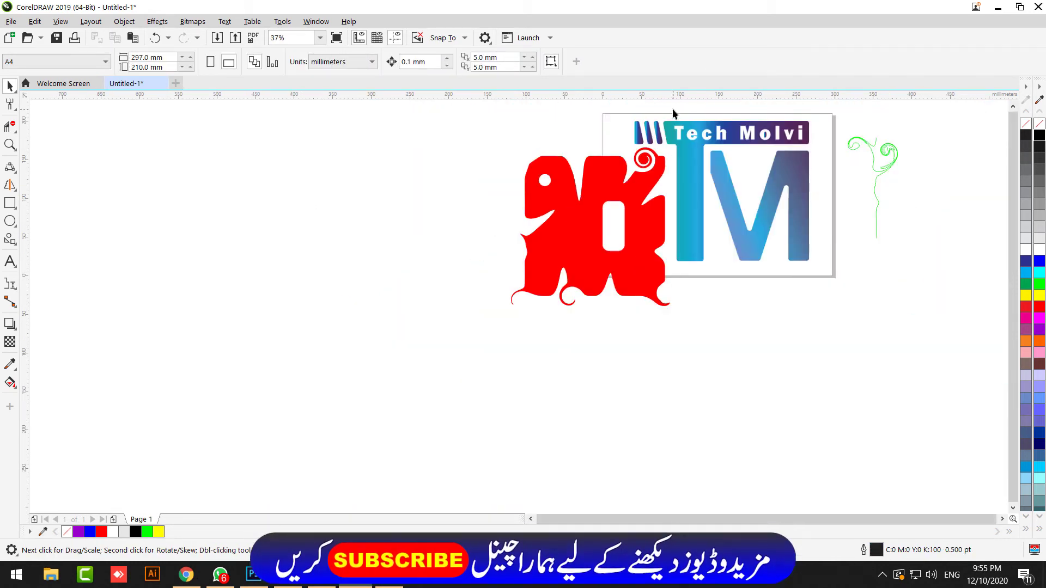
scroll(784, 114, up, 2)
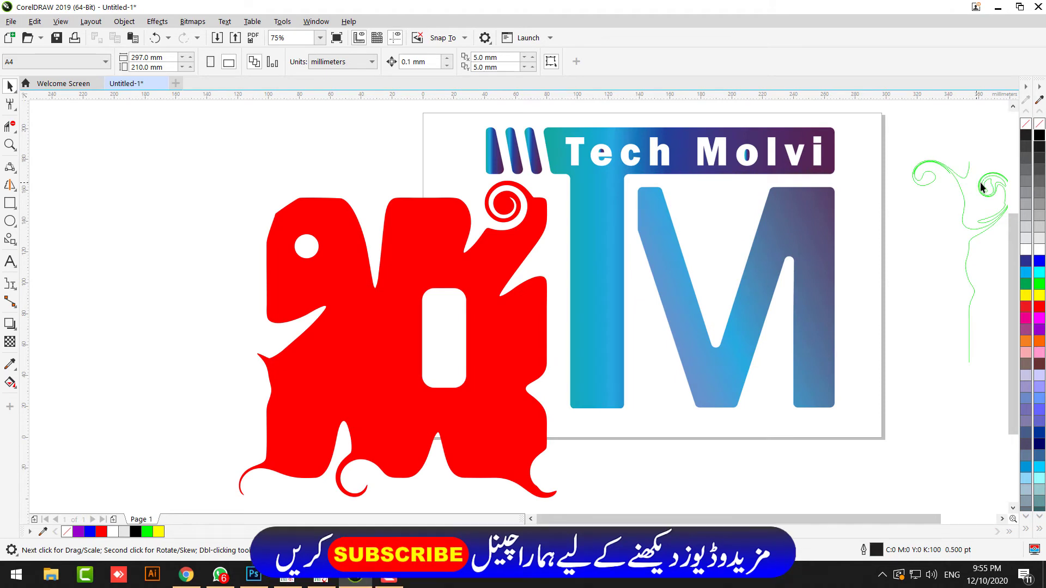
click(970, 177)
key(Delete)
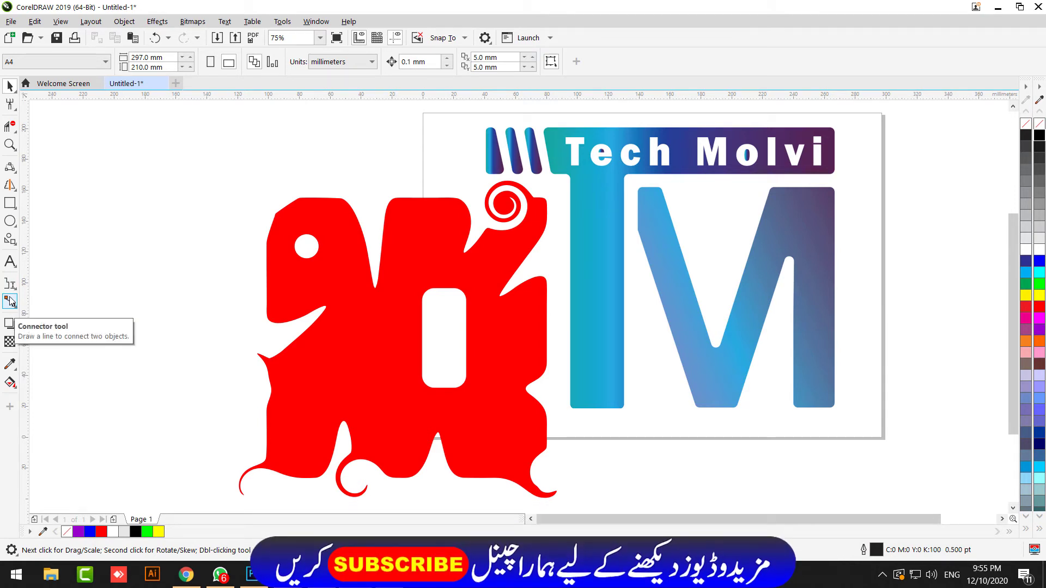
Add a drop shadow to the TM logo from its top edge down to its base, with opacity 81
click(10, 325)
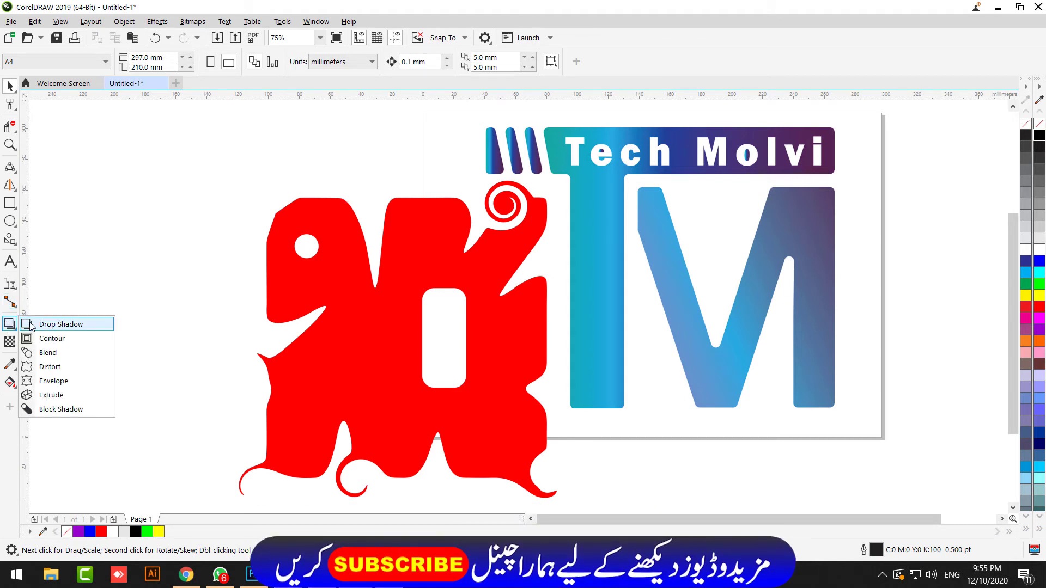
click(60, 325)
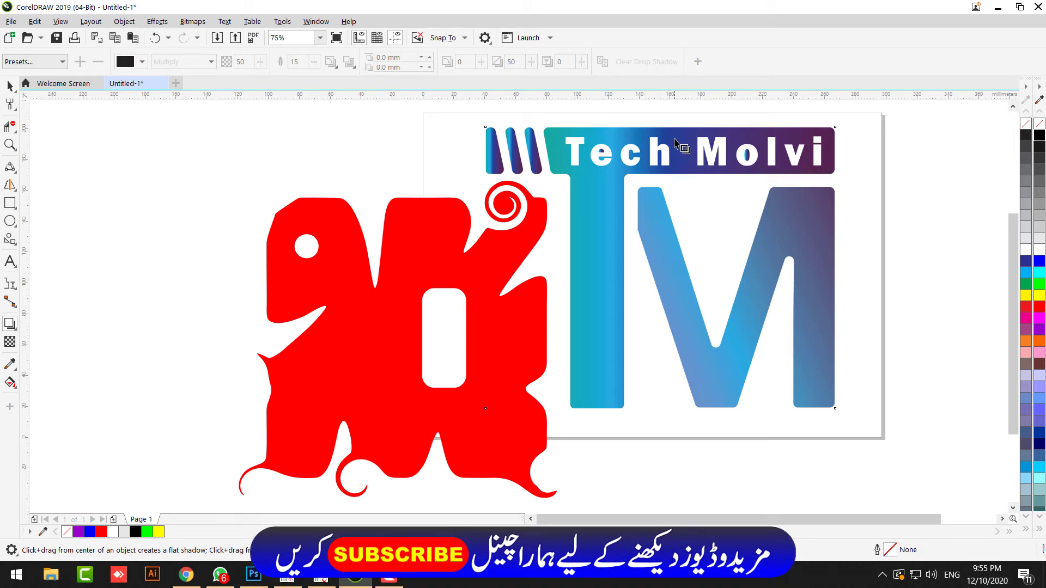
drag(675, 130, 668, 408)
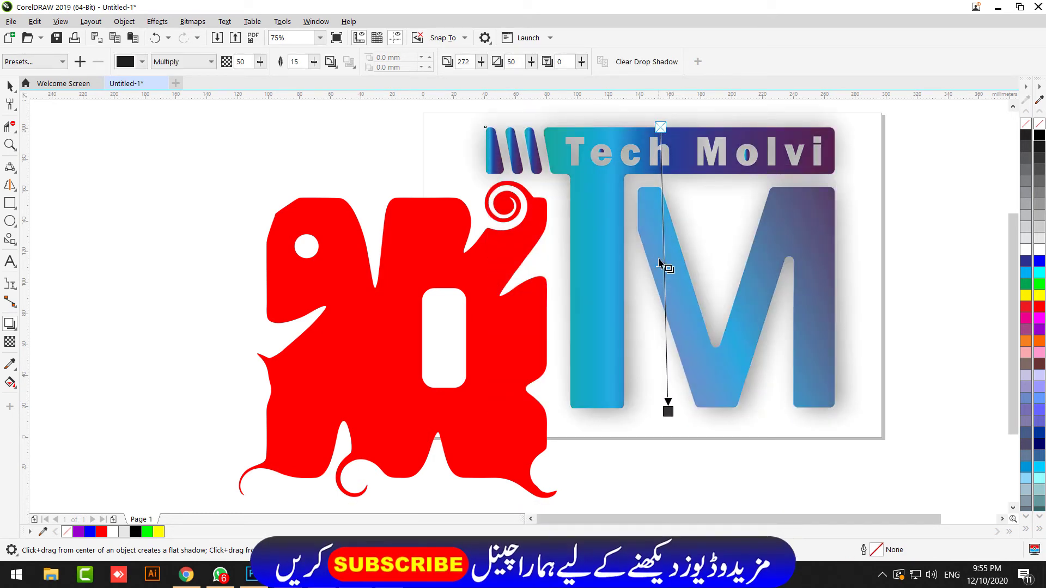
drag(661, 276, 667, 353)
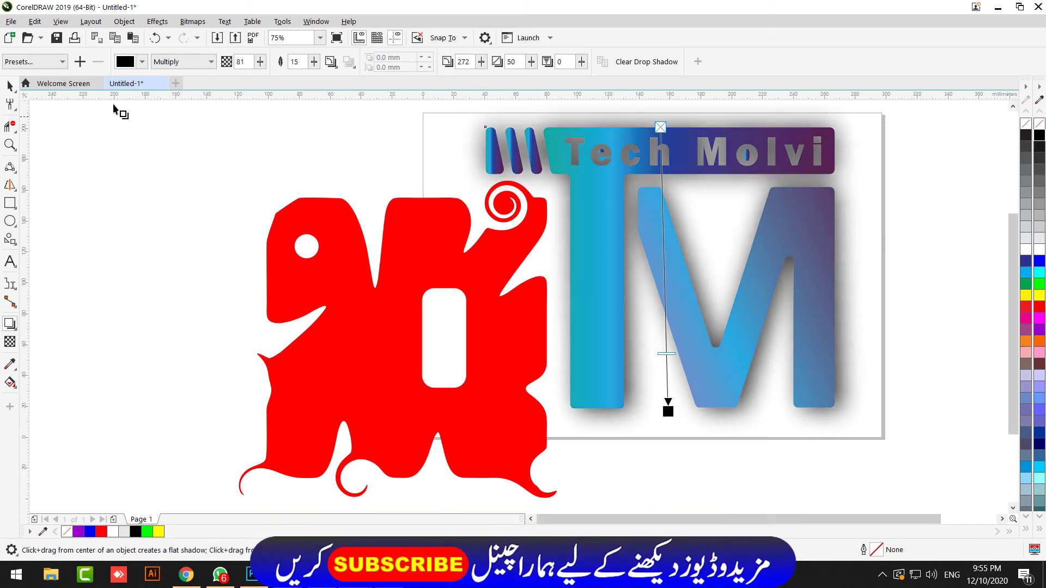
Try the Normal, Subtract, Lightness and Hue merge modes on the logo's drop shadow, then restore Multiply
click(166, 61)
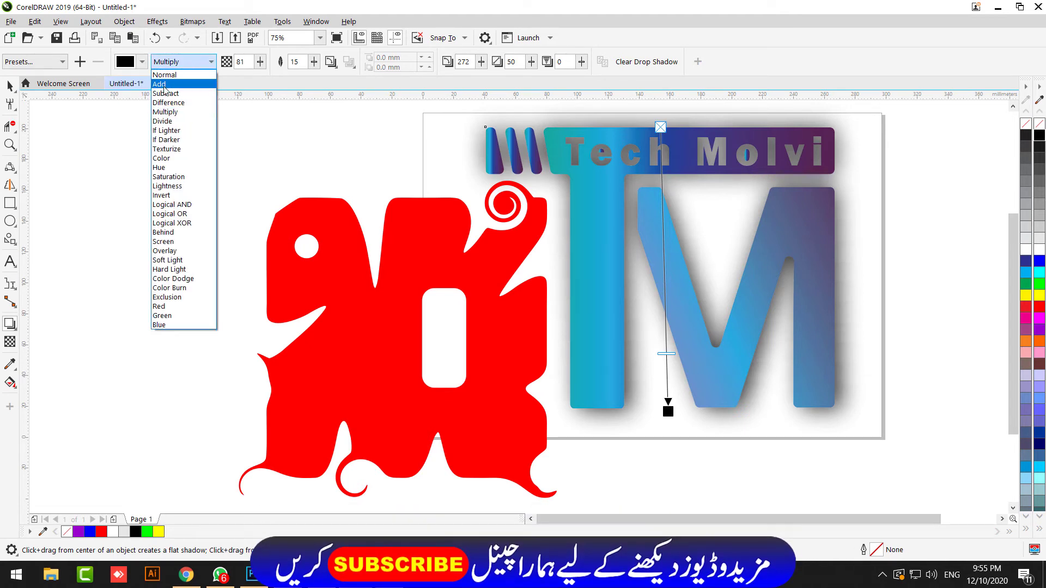
click(162, 76)
click(180, 61)
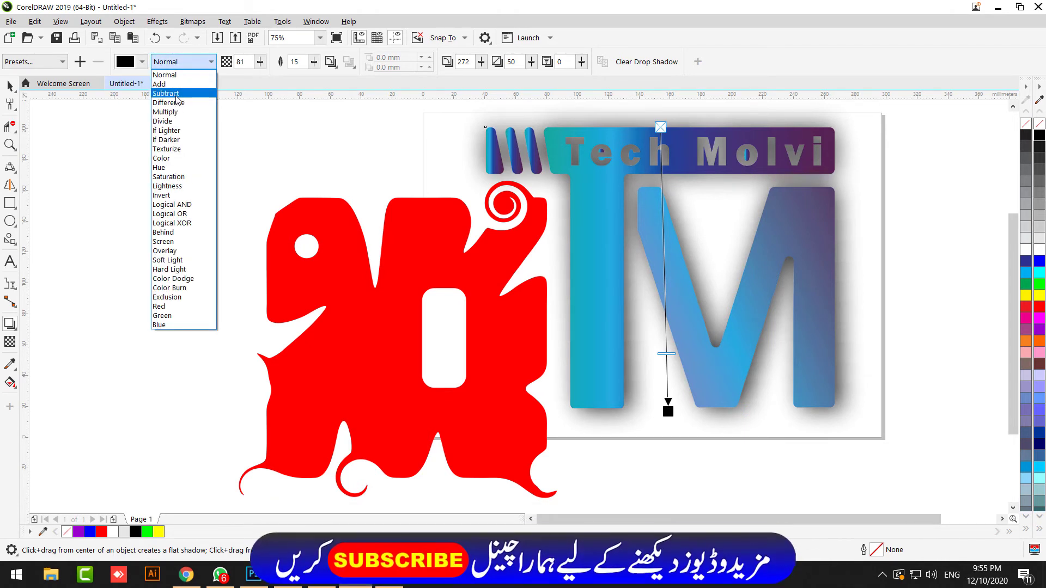
click(166, 93)
click(183, 62)
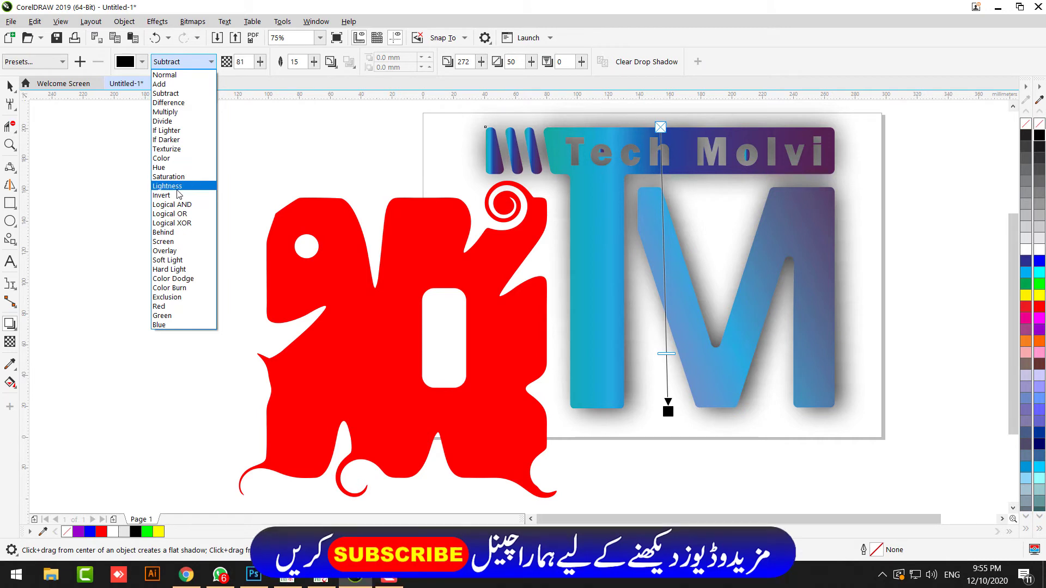
click(182, 187)
click(164, 63)
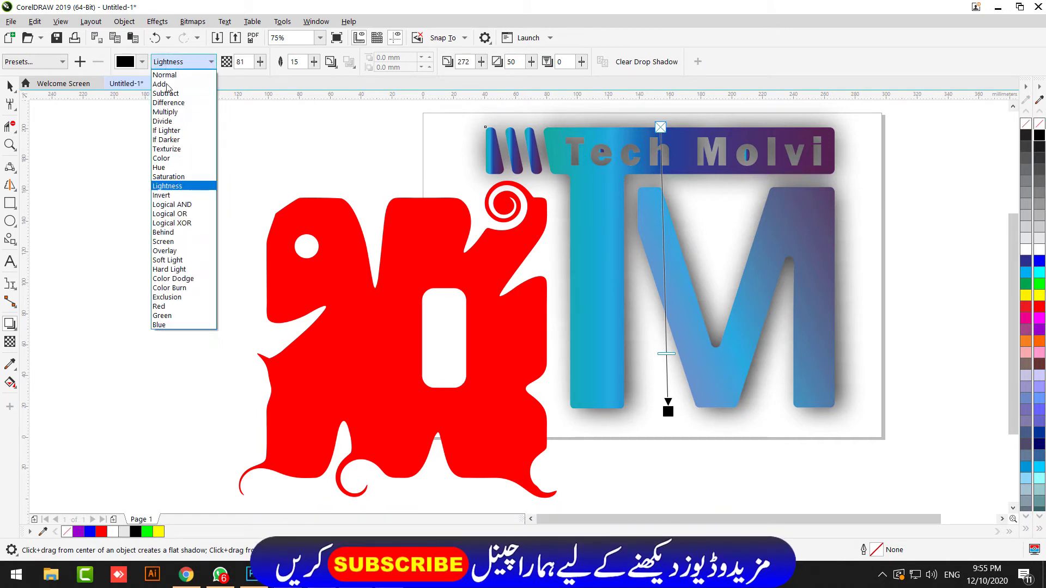
click(173, 168)
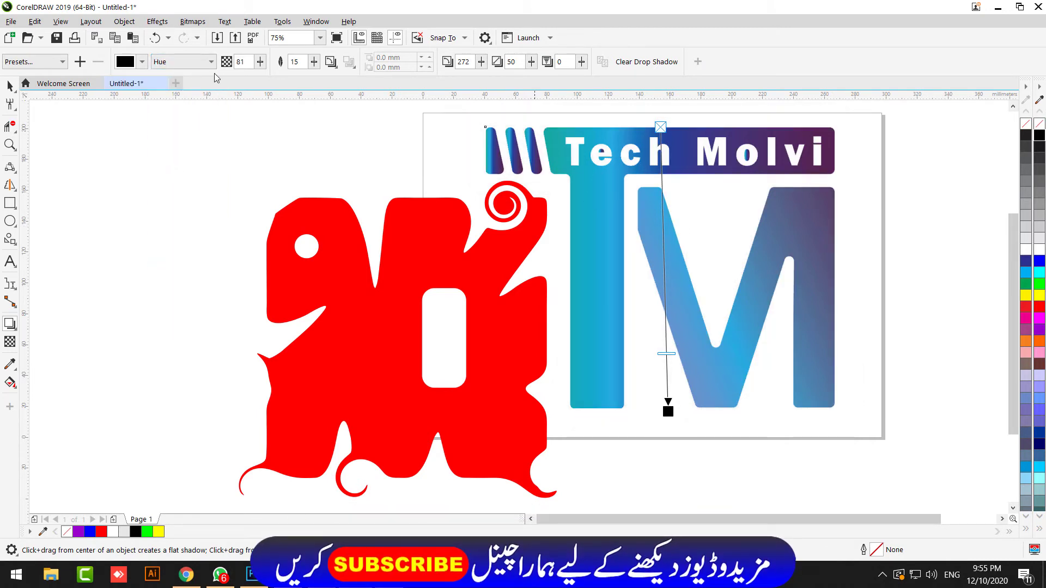
click(169, 62)
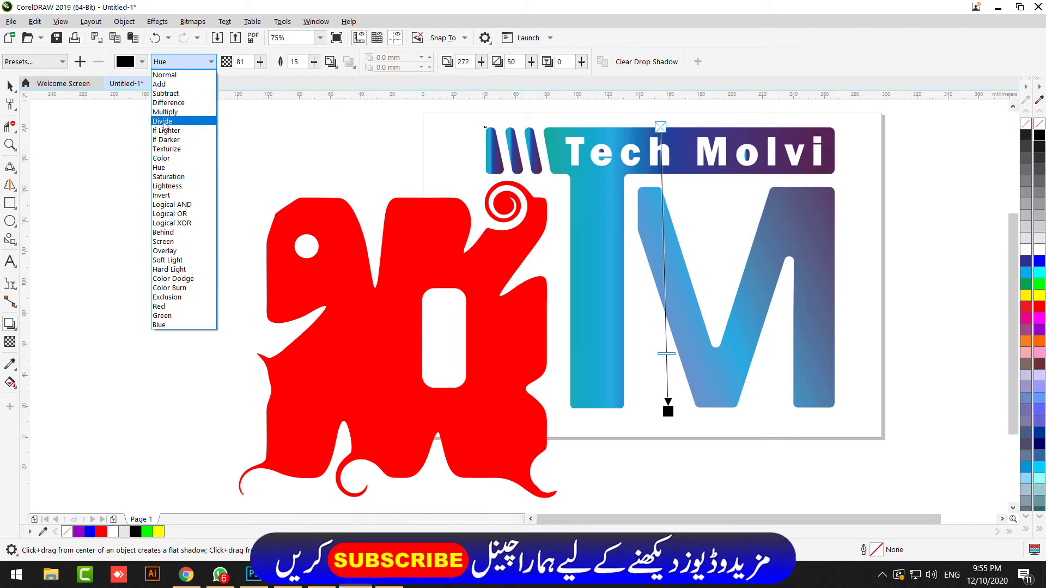
click(165, 113)
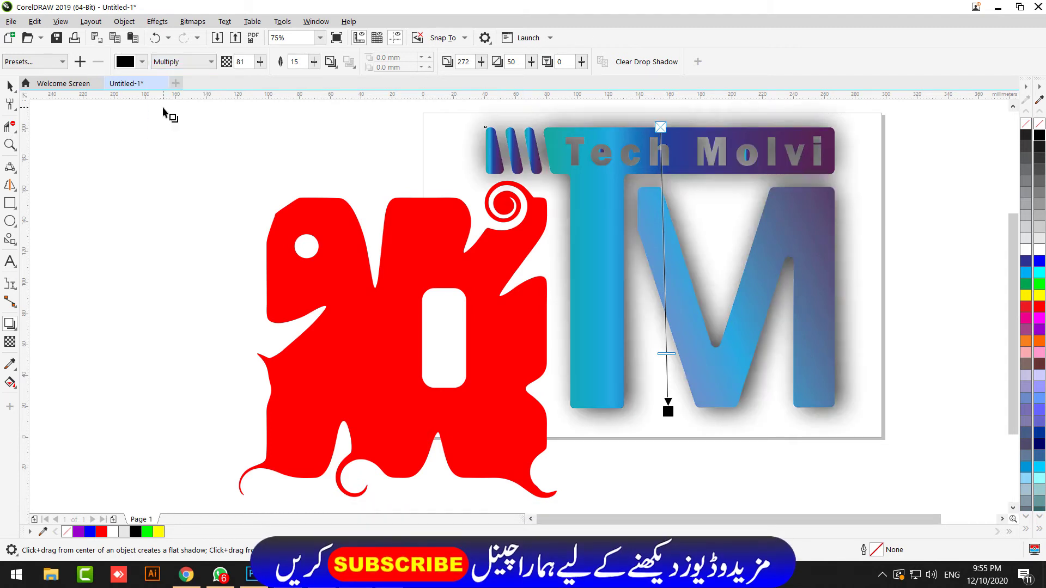
Apply the Perspective Top Right shadow preset to the TM logo and steer the shadow to a 69° direction
click(61, 61)
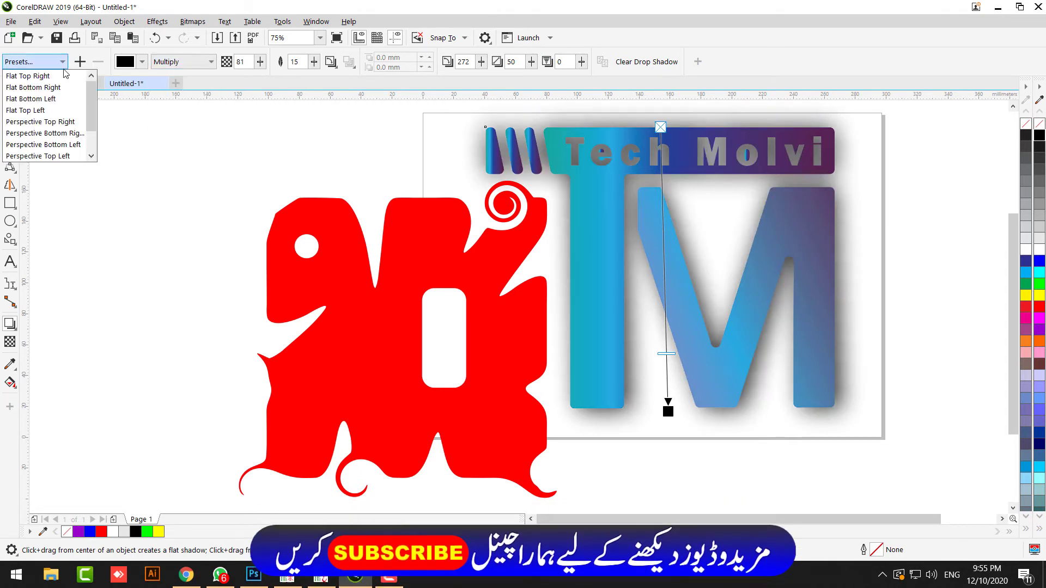
click(55, 121)
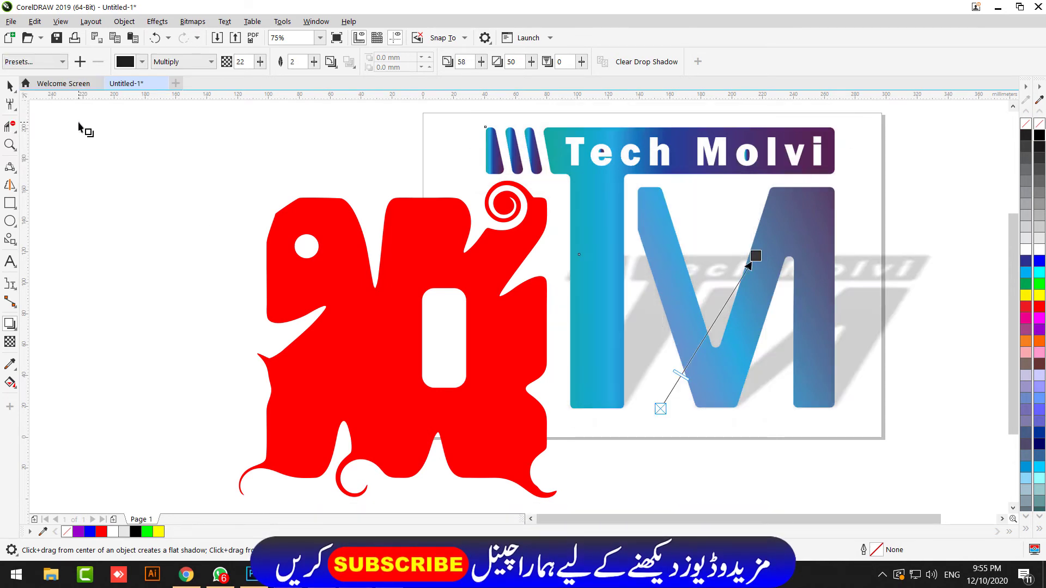
drag(755, 255, 729, 228)
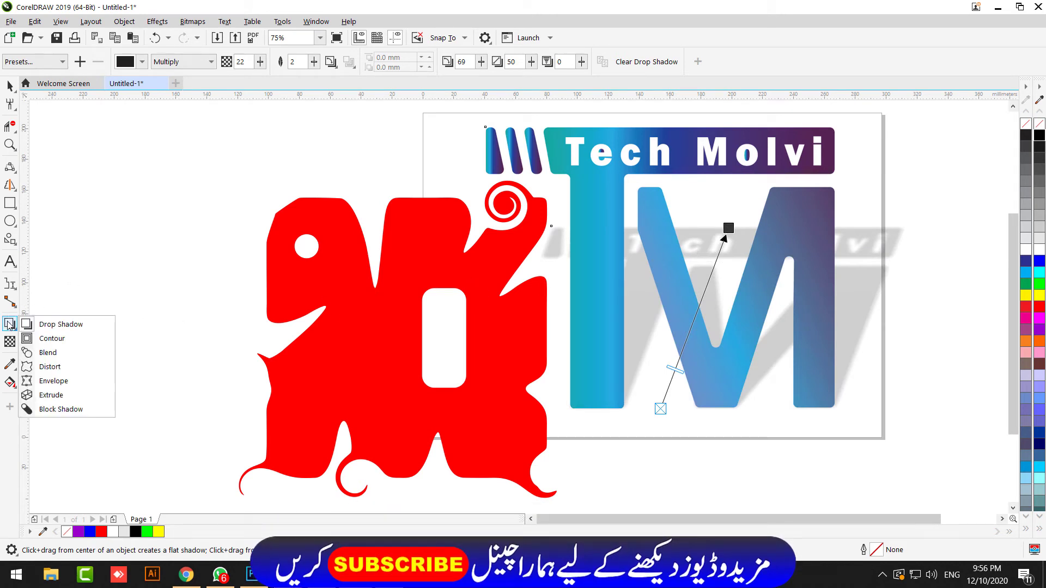
Draw an upright rectangle about 67 by 129 mm in the empty area beside the red shape
click(52, 338)
click(10, 203)
drag(127, 194, 232, 393)
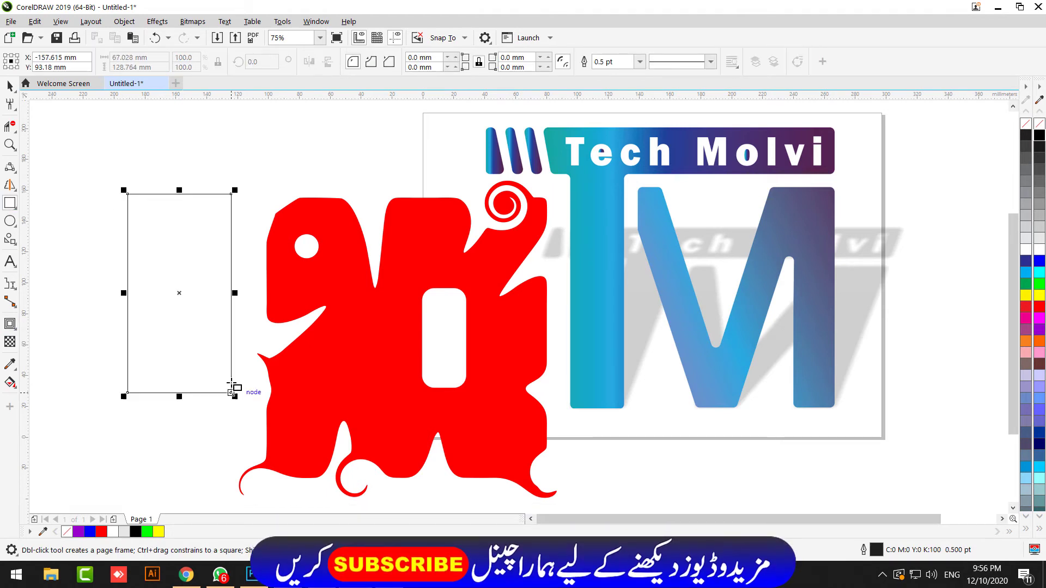
Add an inward contour from the upright rectangle's upper edge and fill the rectangle blue
click(9, 324)
drag(175, 193, 151, 206)
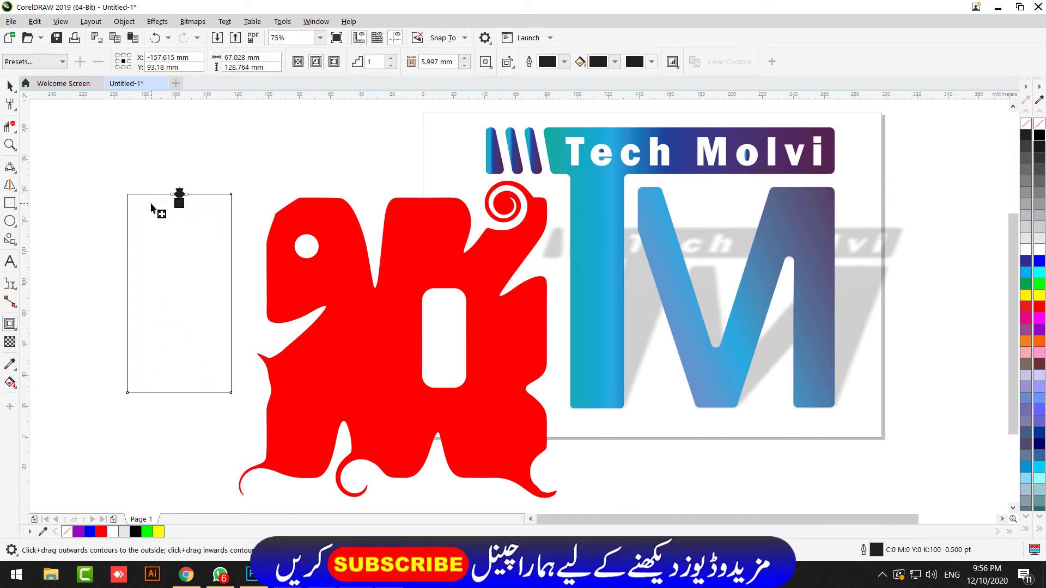
click(1040, 261)
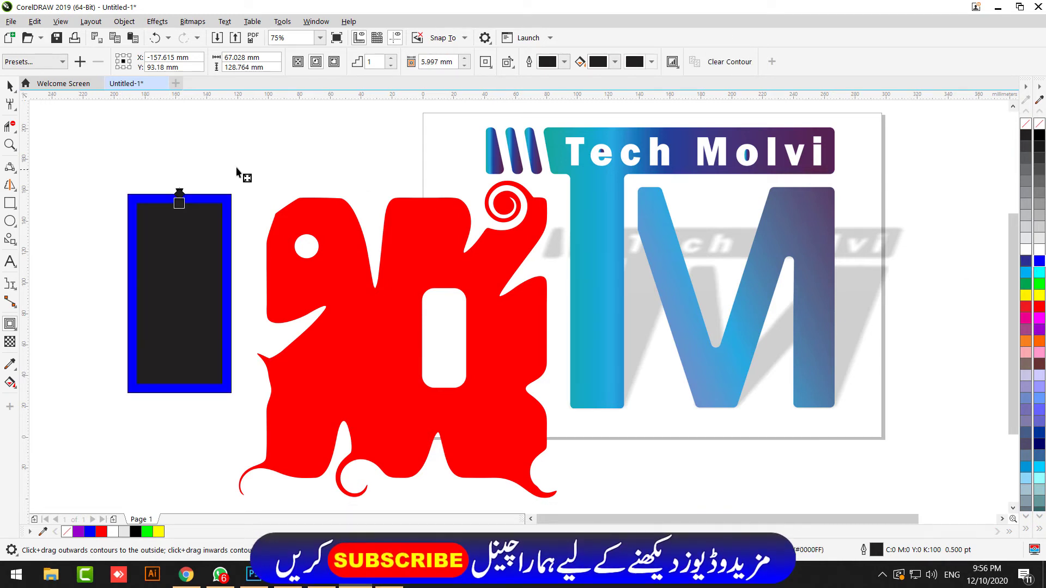
Set the rectangle contour's outline and fill colors to shades of light red
click(565, 61)
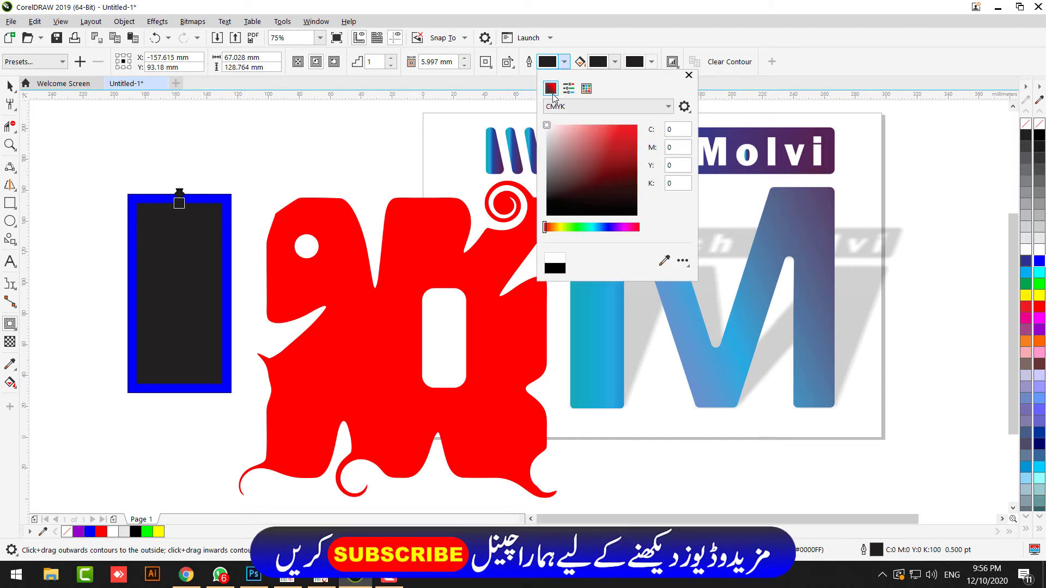
click(604, 132)
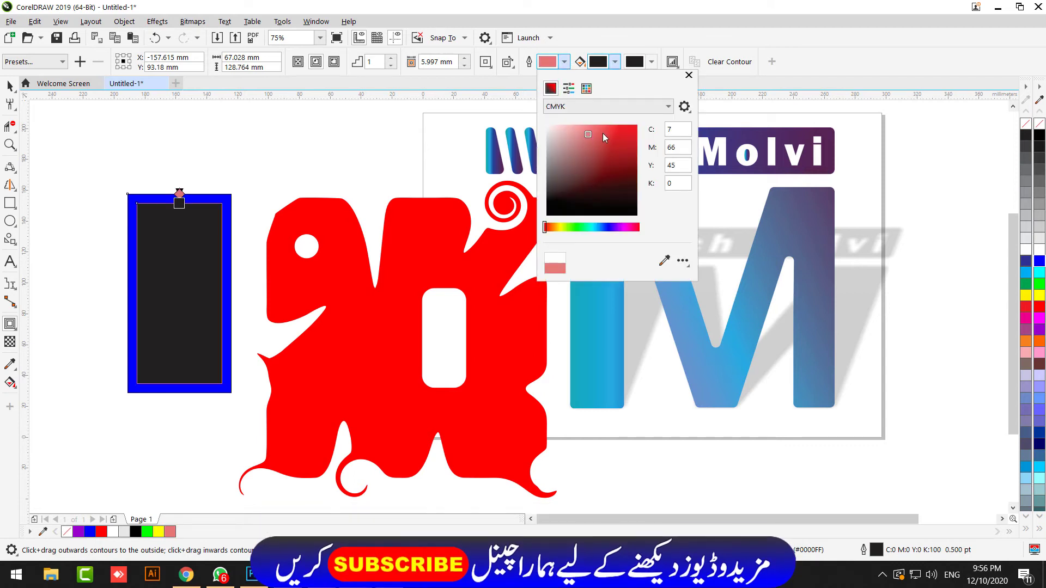
click(615, 62)
click(615, 62)
click(651, 141)
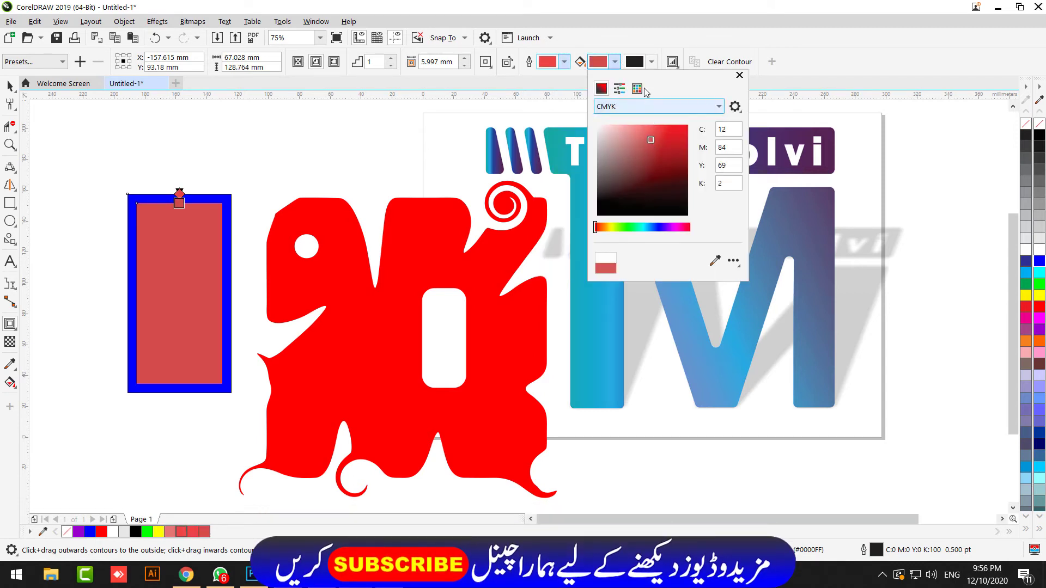
click(304, 141)
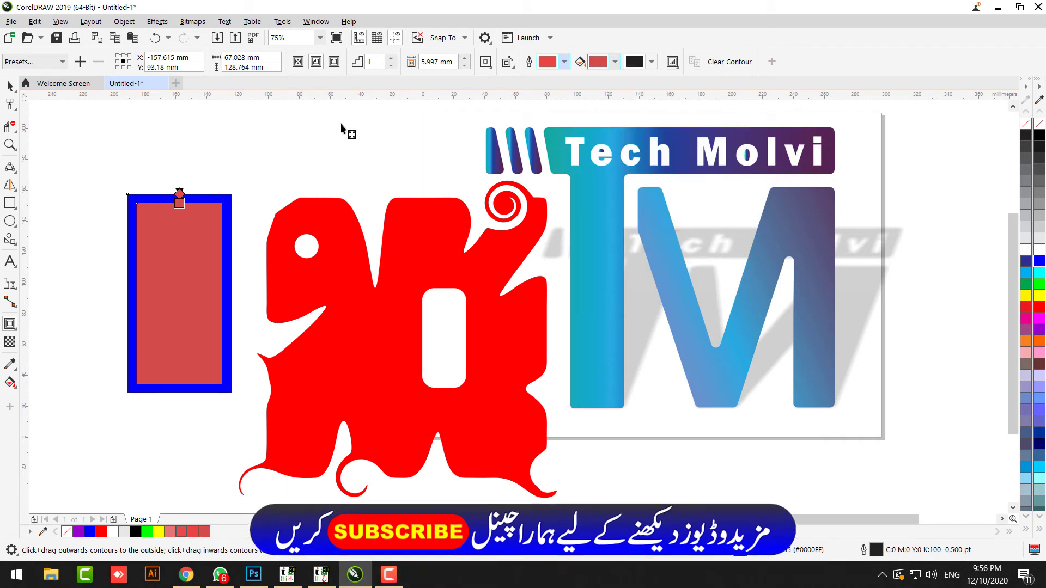
Increase the rectangle's contour to 5 steps and reduce its offset to 2.997 mm
click(391, 58)
click(391, 58)
click(391, 58)
click(391, 58)
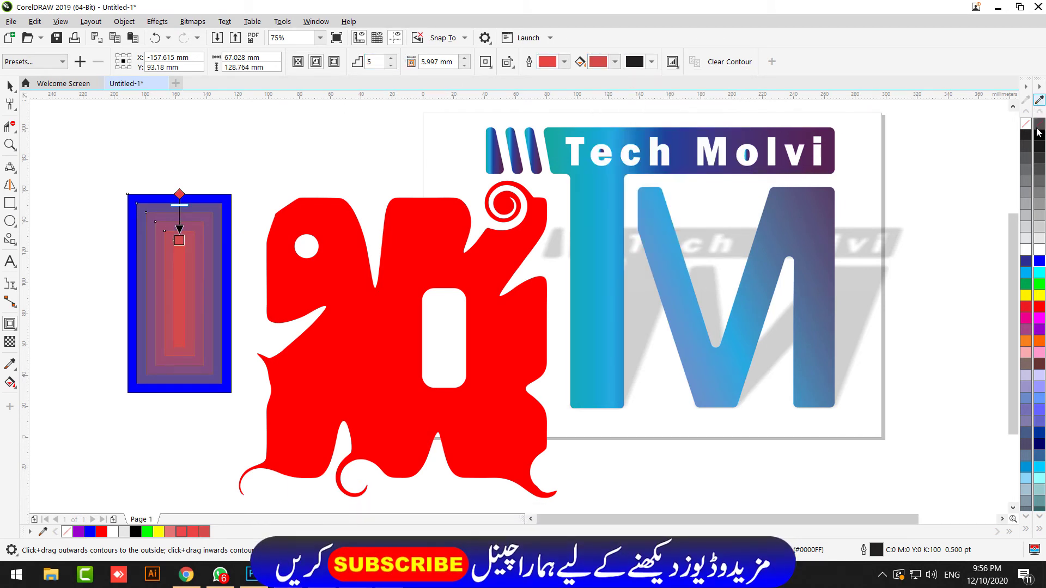
key(space)
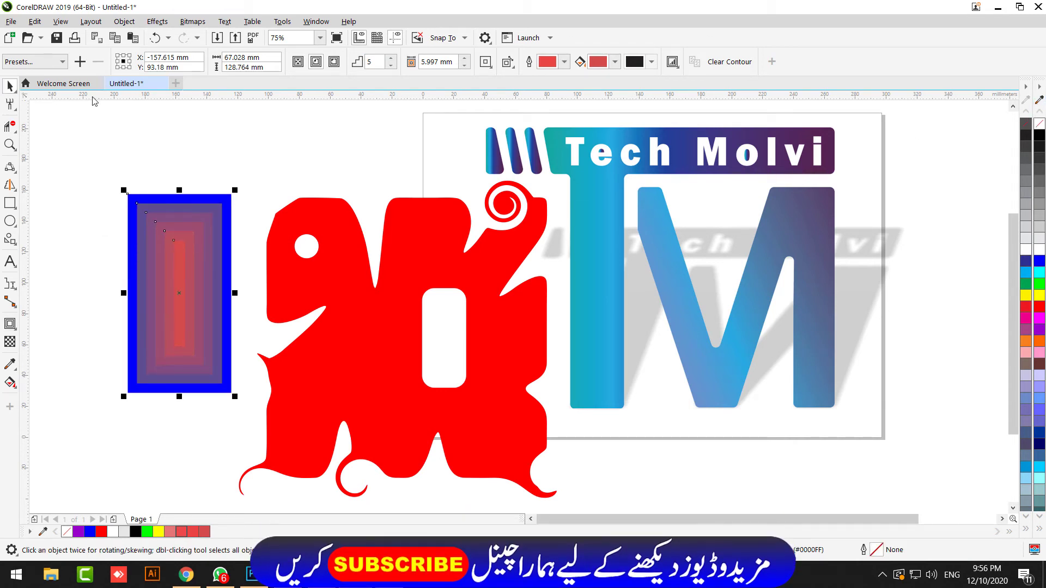
click(464, 65)
click(464, 65)
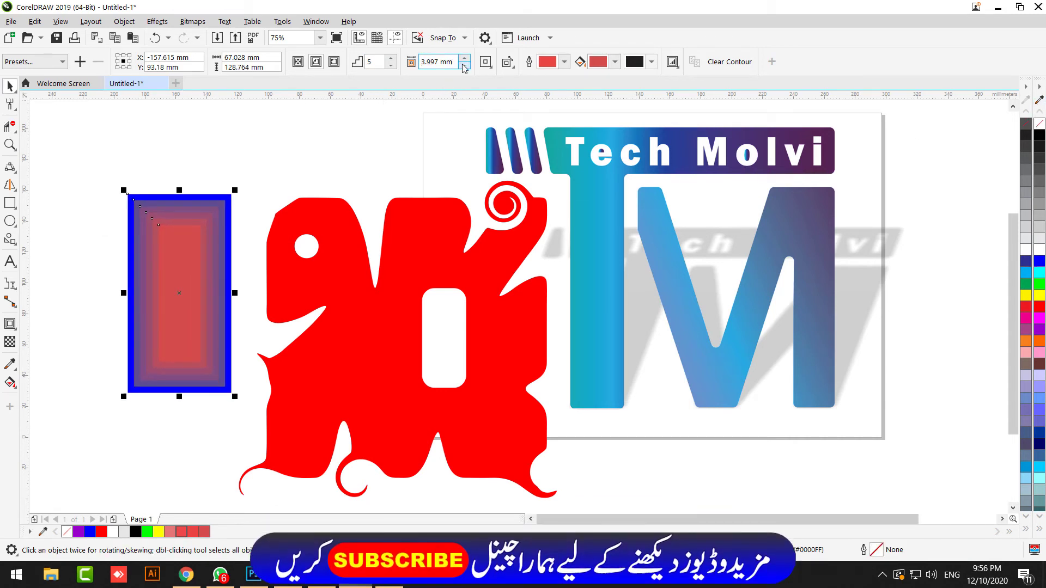
click(464, 66)
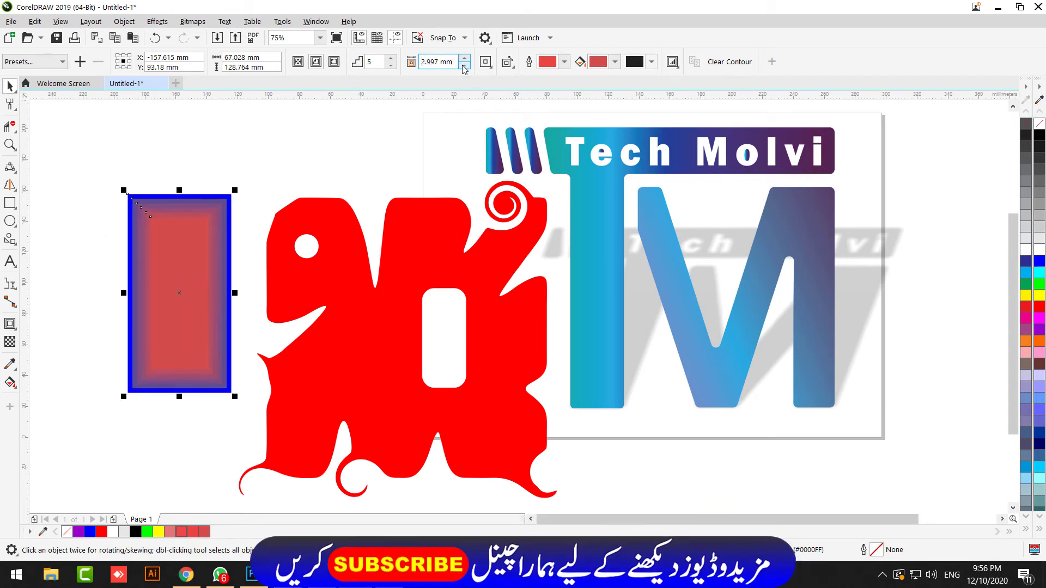
Set the contour to 11 steps with a 2.497 mm offset, then try it outside the rectangle before running it inward to the center
click(391, 58)
click(391, 58)
click(391, 58)
click(391, 58)
click(391, 58)
click(391, 58)
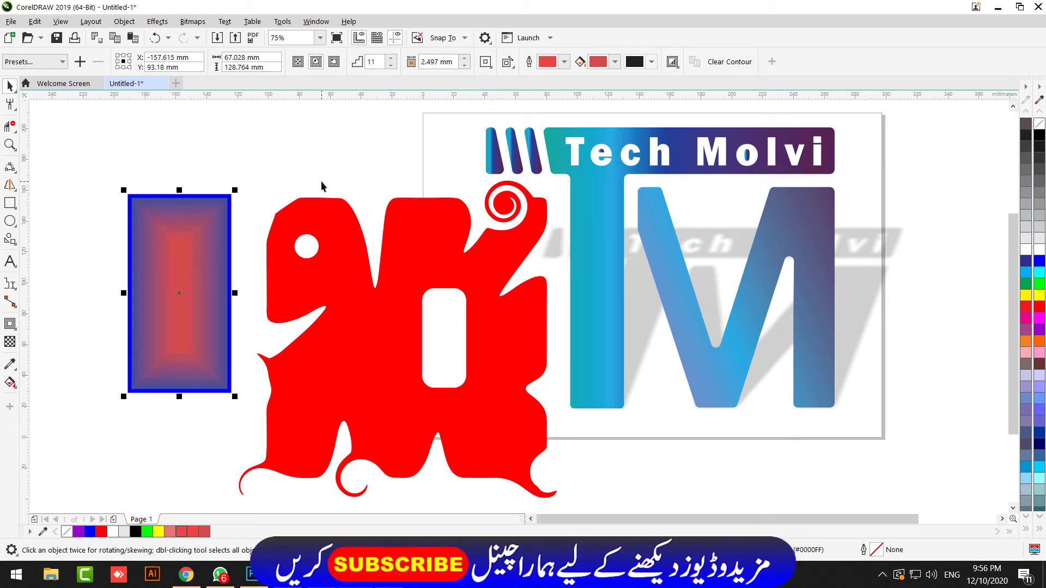
click(298, 62)
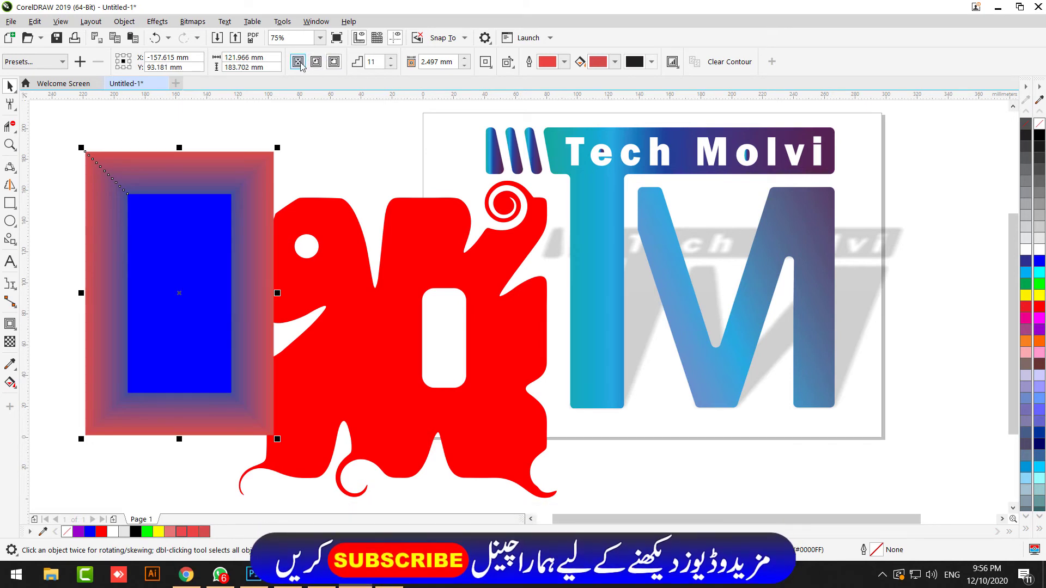
click(316, 62)
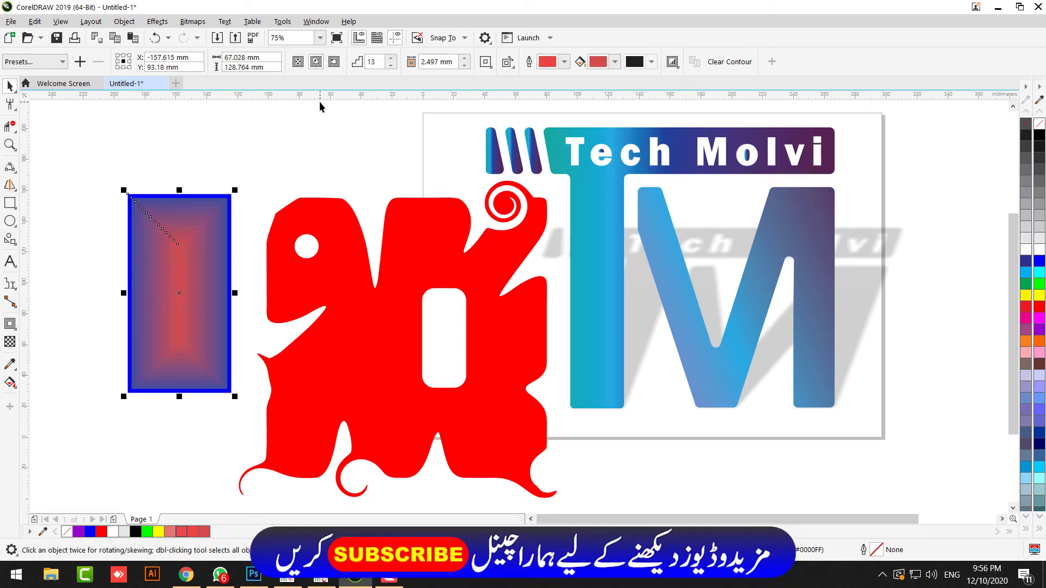
Draw two circles about 24 mm and 50 mm wide above the red shape, filling the small one blue and the large one purple
click(13, 331)
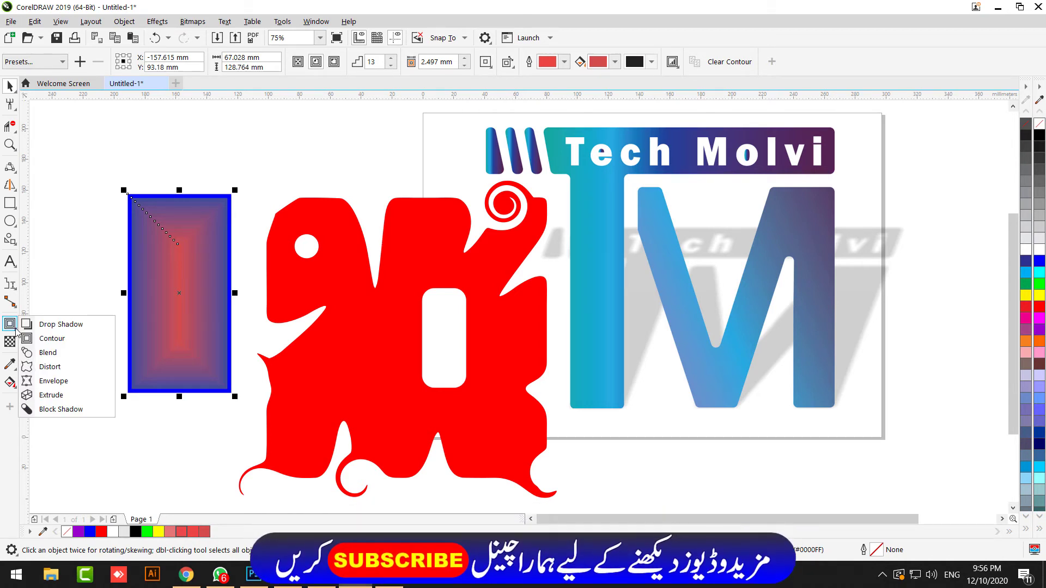
click(47, 353)
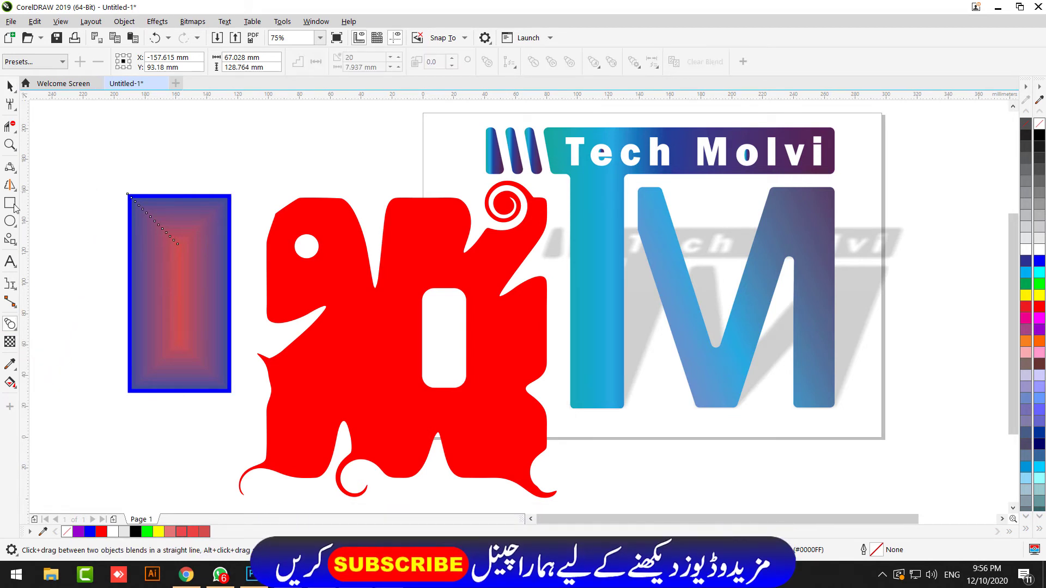
click(10, 222)
drag(249, 132, 274, 165)
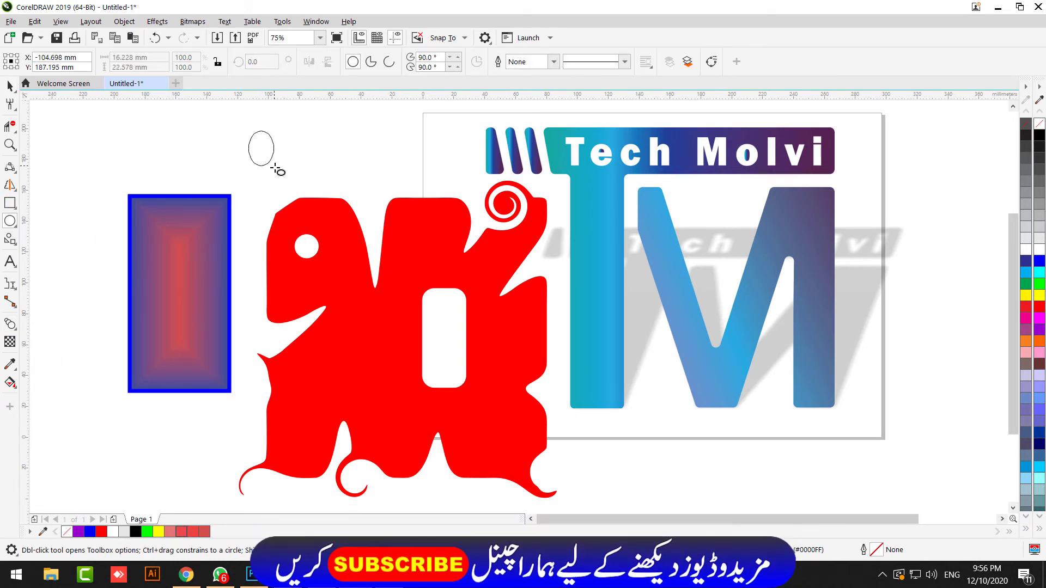
mouse_move(342, 132)
mouse_down()
mouse_move(431, 177)
mouse_move(420, 164)
mouse_up()
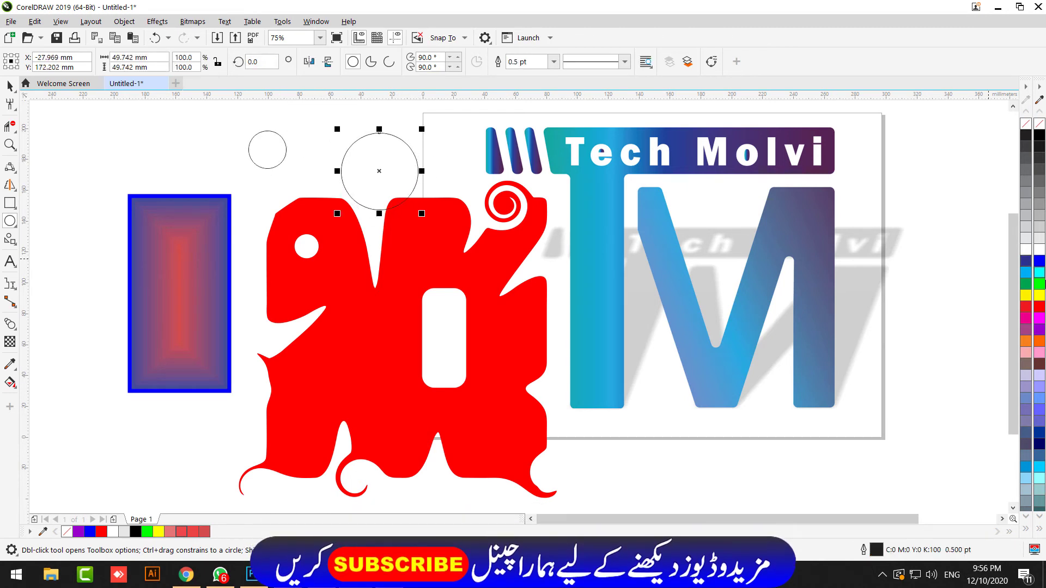
click(1040, 329)
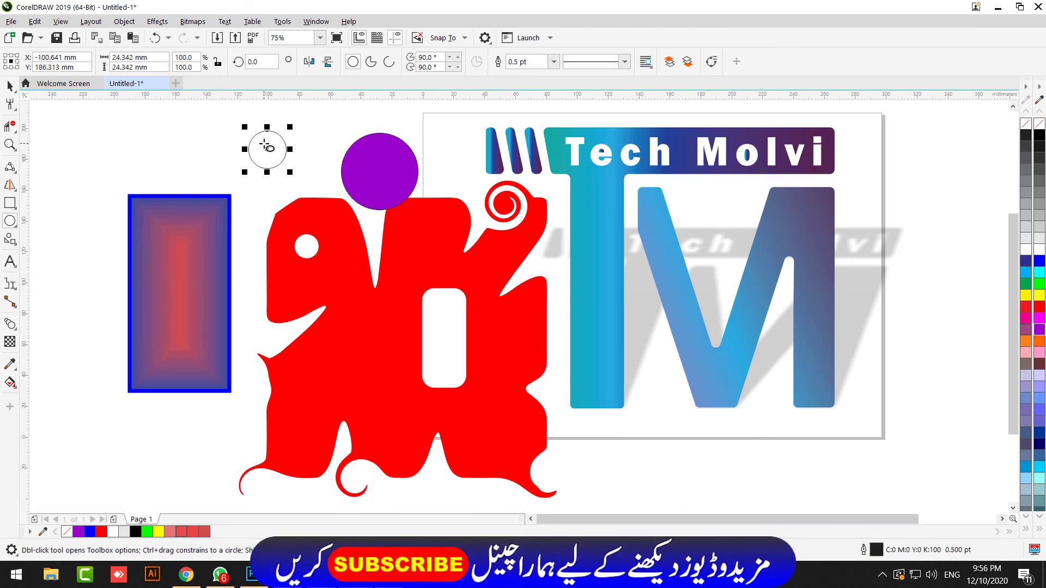
click(1040, 261)
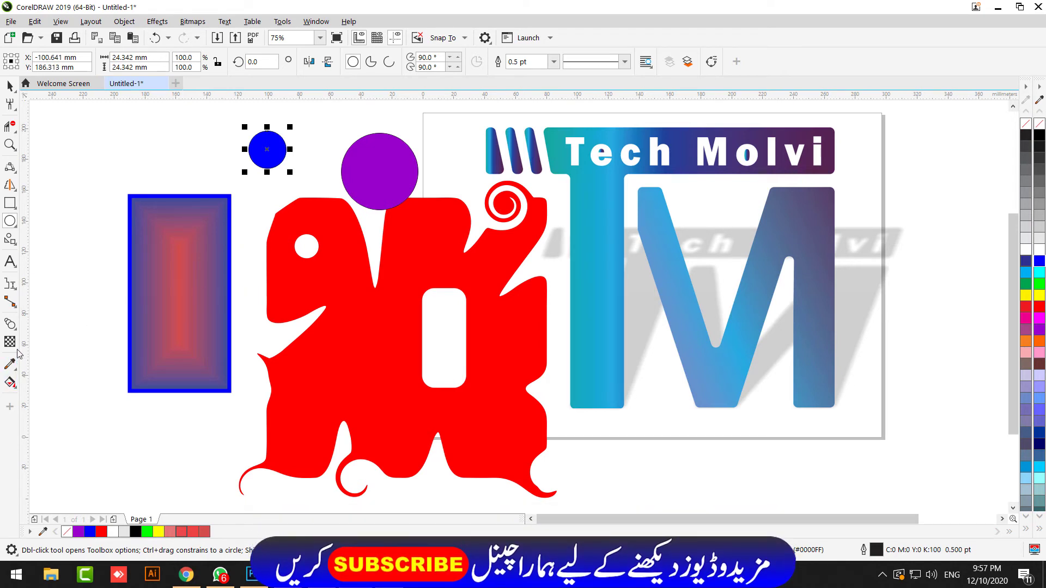
Blend the blue circle into the purple circle with 20 steps and move the blend left above the contoured rectangle
click(12, 327)
click(43, 353)
drag(267, 149, 378, 172)
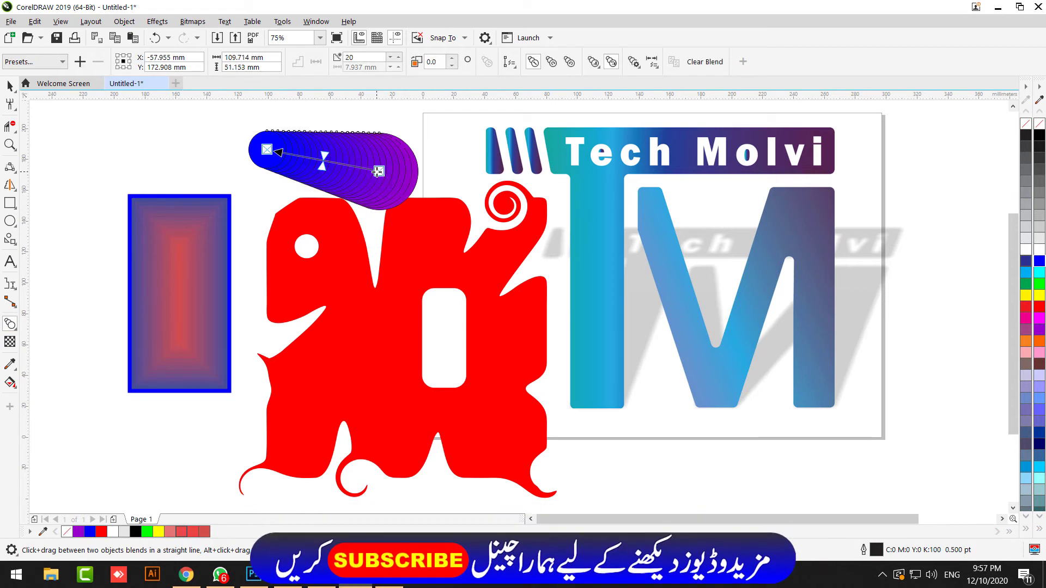
click(10, 86)
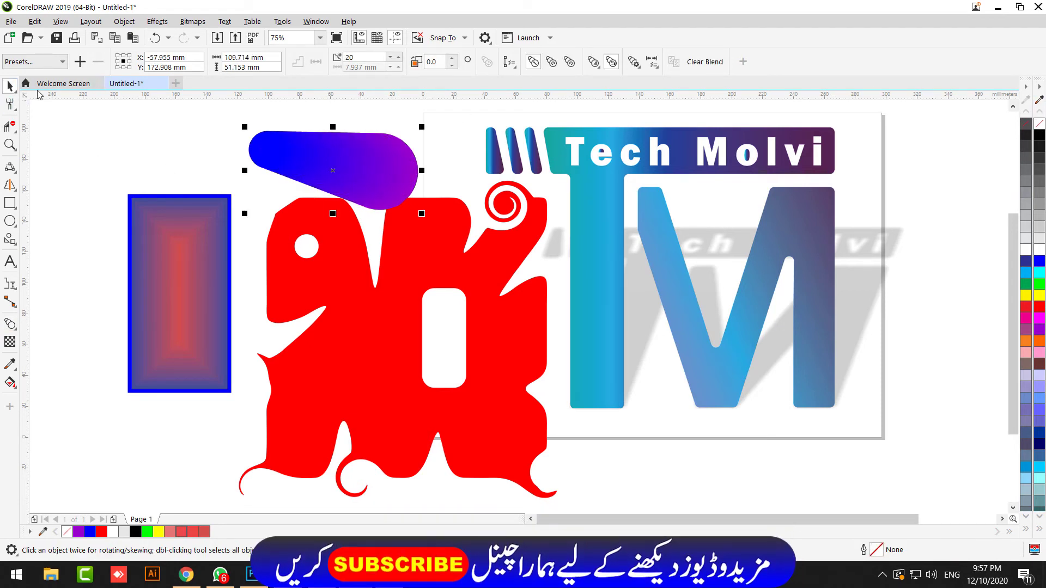
drag(392, 158, 320, 153)
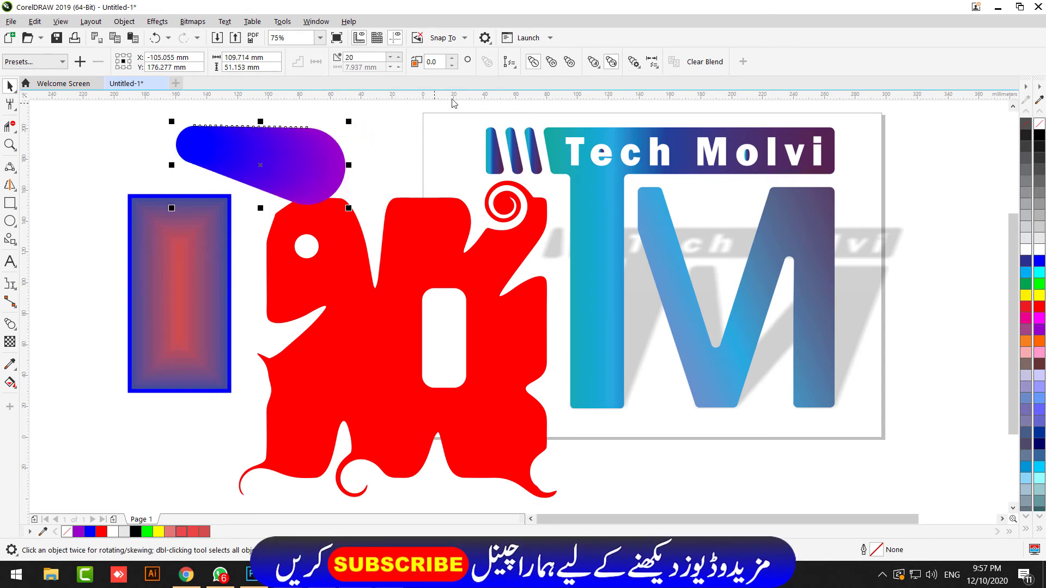
Switch the circle blend to a rainbow color progression and adjust its object and color acceleration
click(569, 63)
click(592, 63)
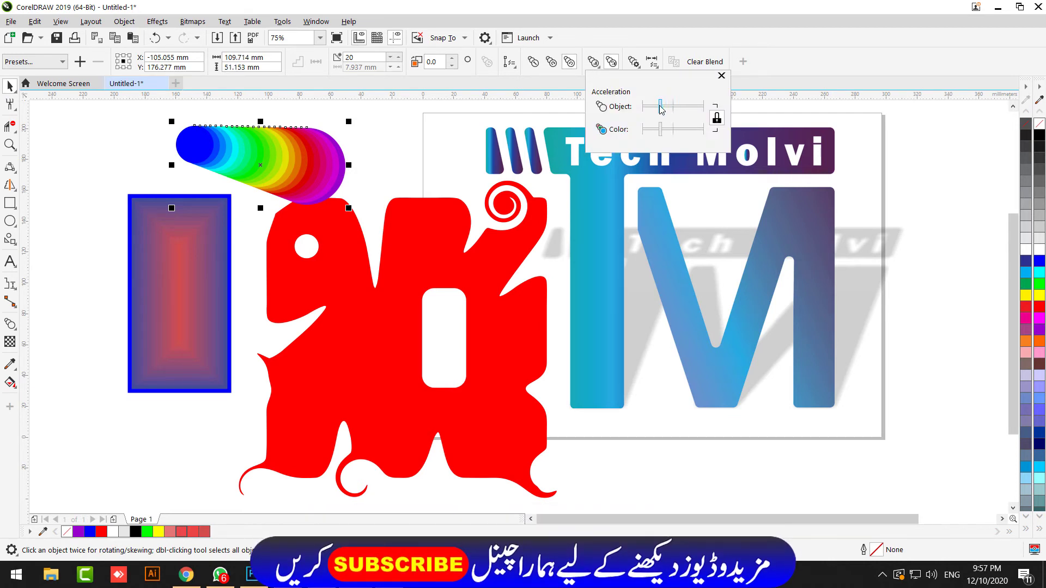
drag(655, 107, 691, 129)
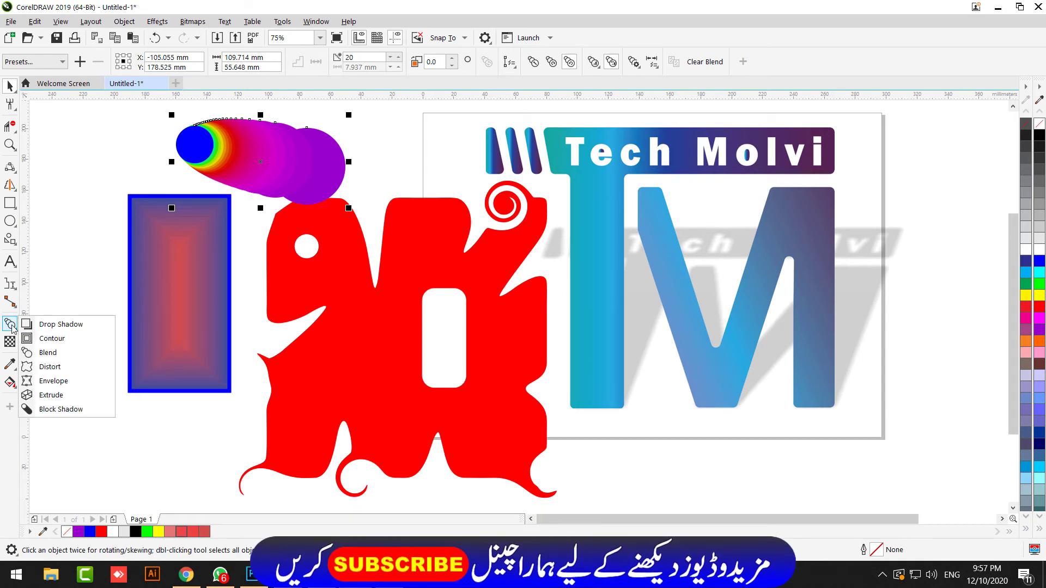
Try a slight Push and Pull distortion with amplitude -2 on the rainbow blend, delete the blend, then undo back to its undistorted form
click(50, 367)
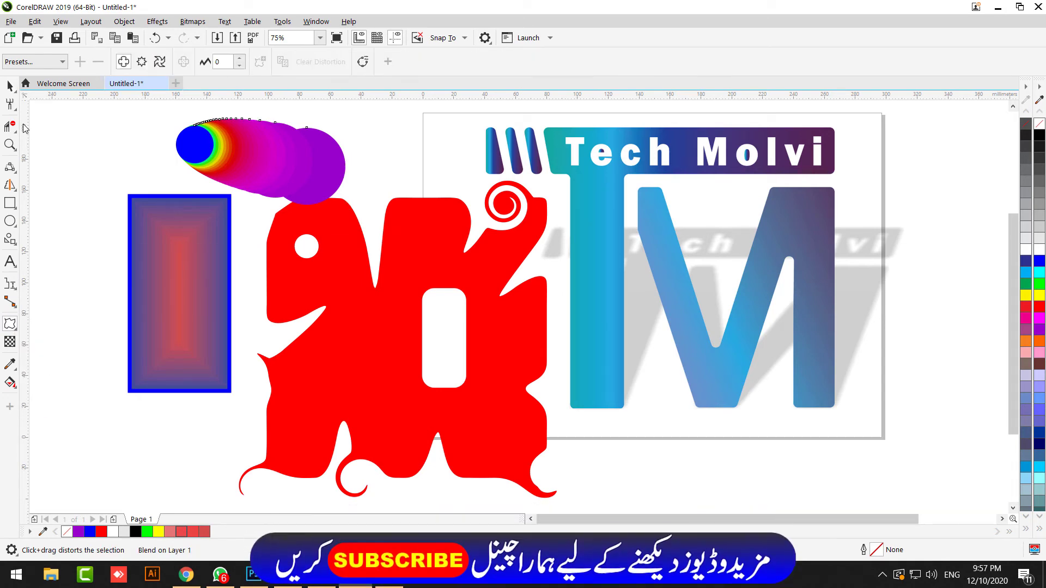
mouse_move(152, 238)
mouse_down()
mouse_move(201, 285)
mouse_move(171, 233)
mouse_move(157, 235)
mouse_up()
drag(151, 198, 158, 200)
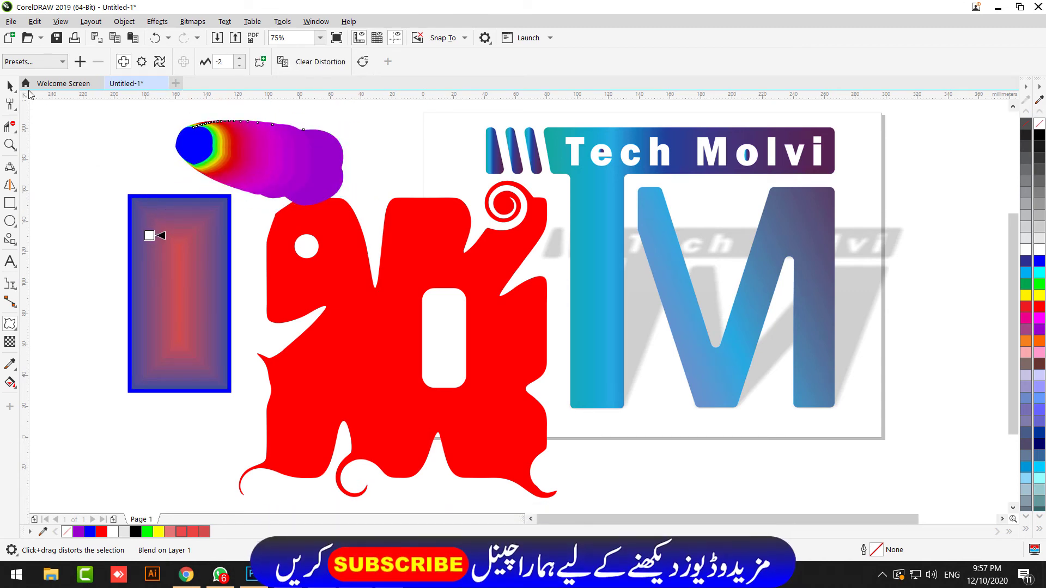
click(5, 90)
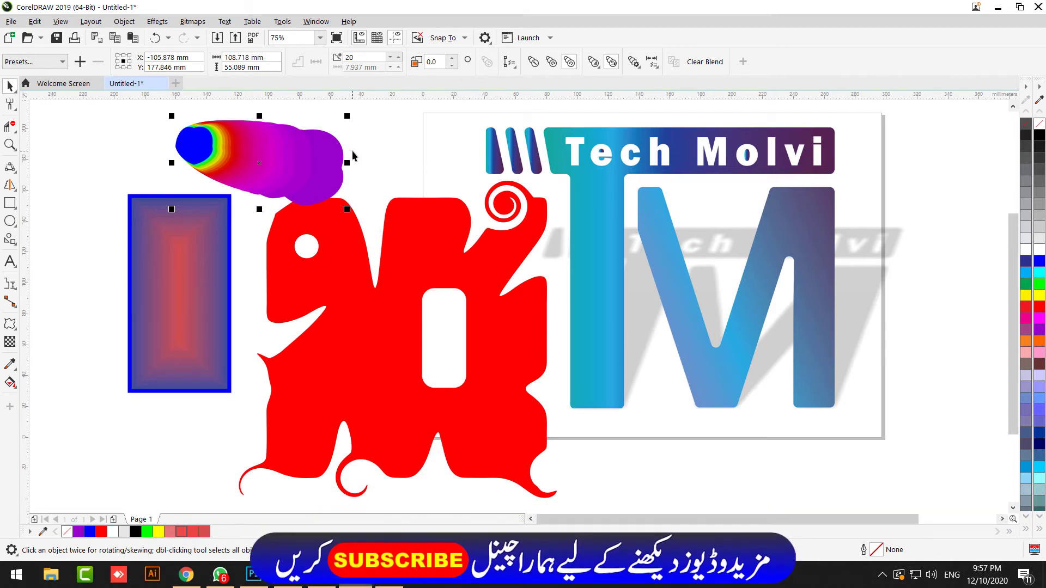
key(Delete)
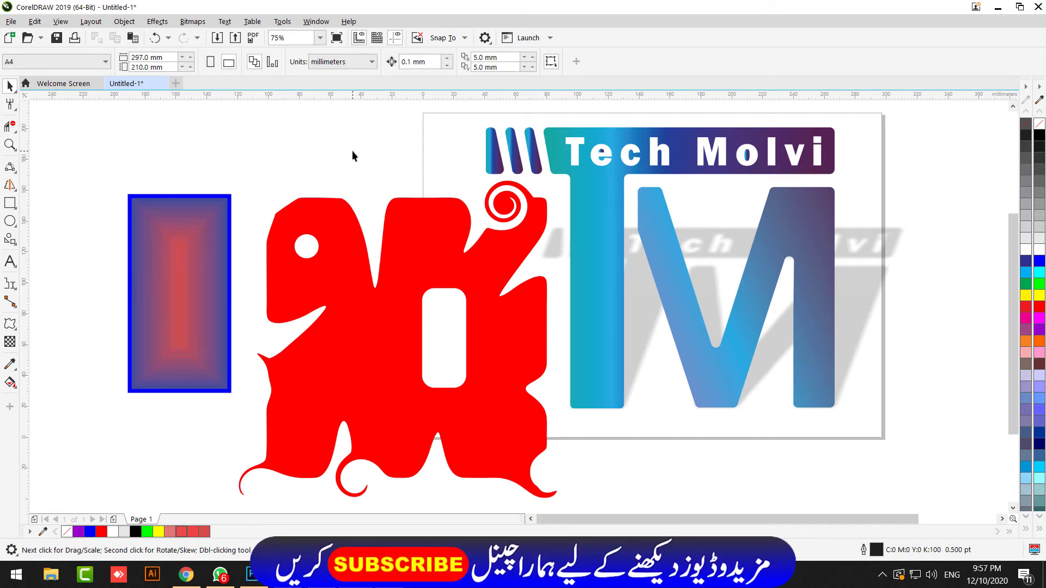
key(ctrl+z)
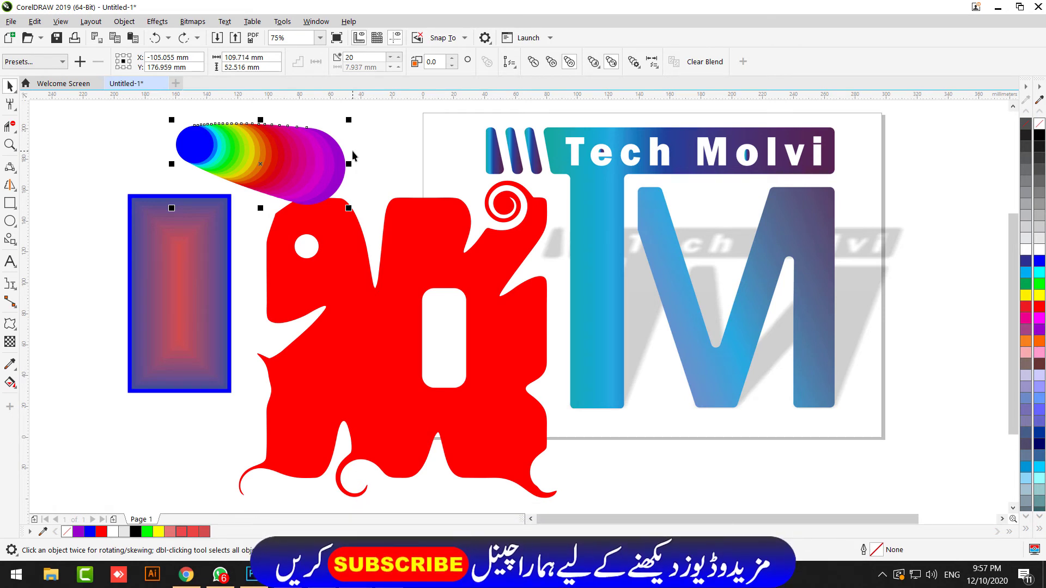
Apply a strong Push and Pull distortion from the rainbow blend's blue end and move the distorted blend right above the red shape
click(11, 322)
click(27, 324)
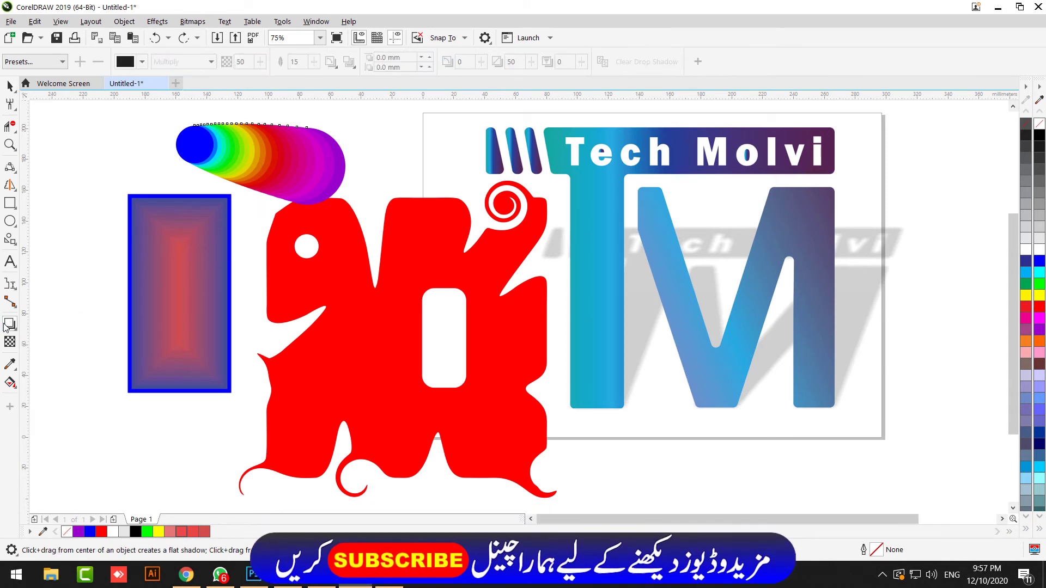
click(7, 324)
click(49, 366)
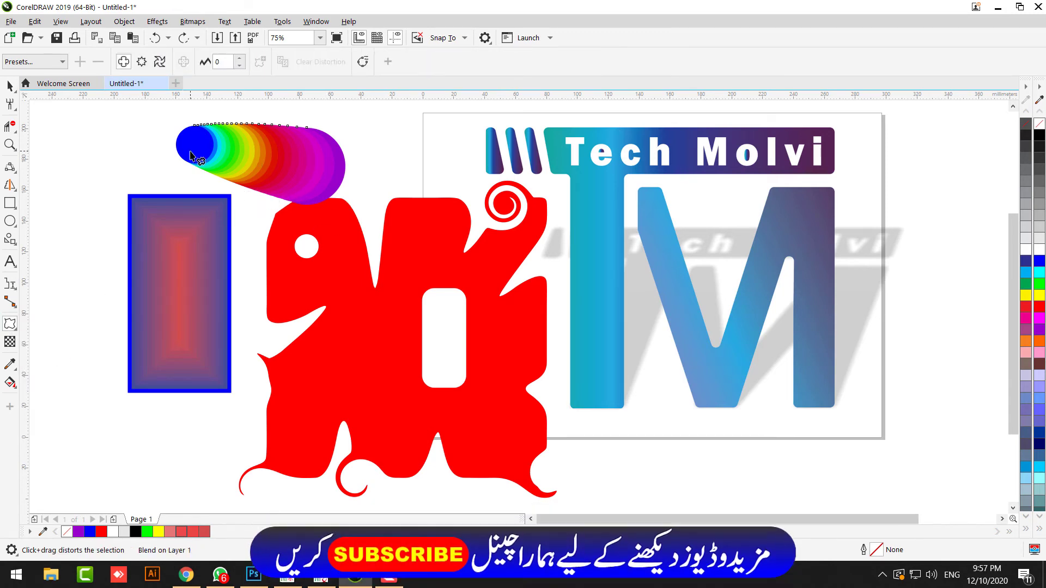
drag(190, 151, 161, 153)
click(10, 87)
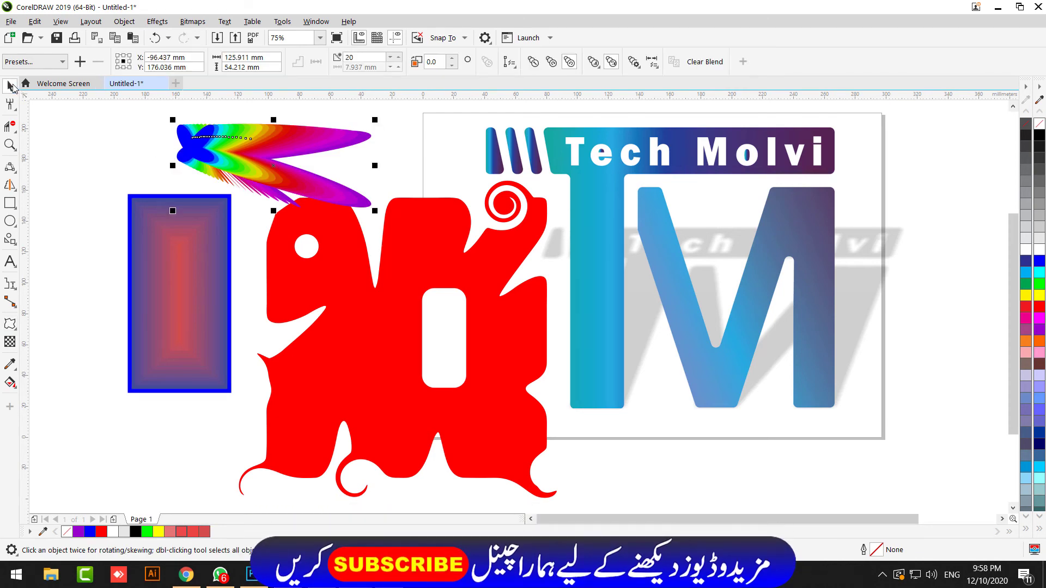
drag(300, 163, 311, 139)
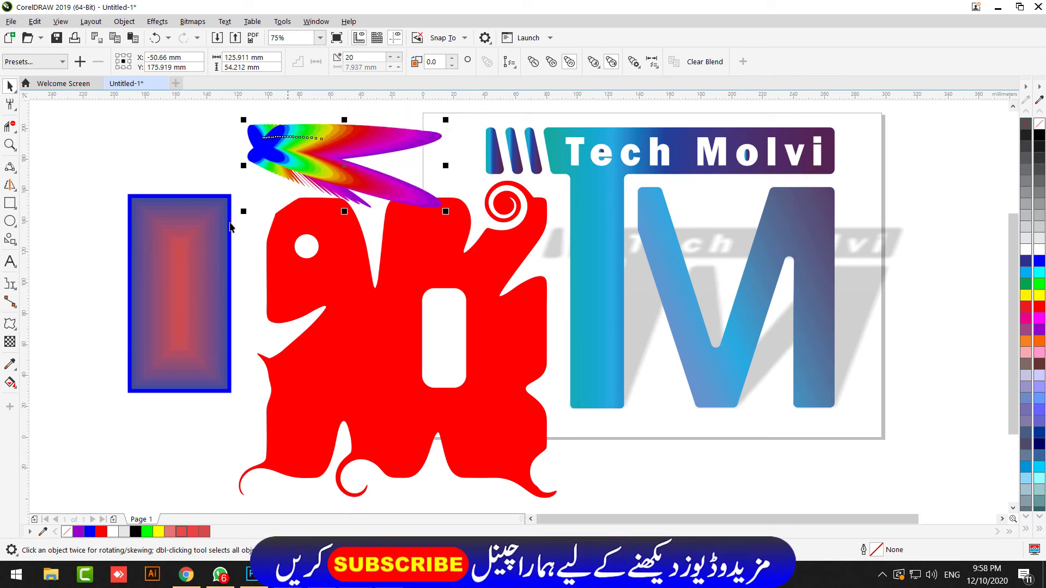
Add a short capitalised name as 24 pt Arial artistic text above the contoured rectangle
click(10, 327)
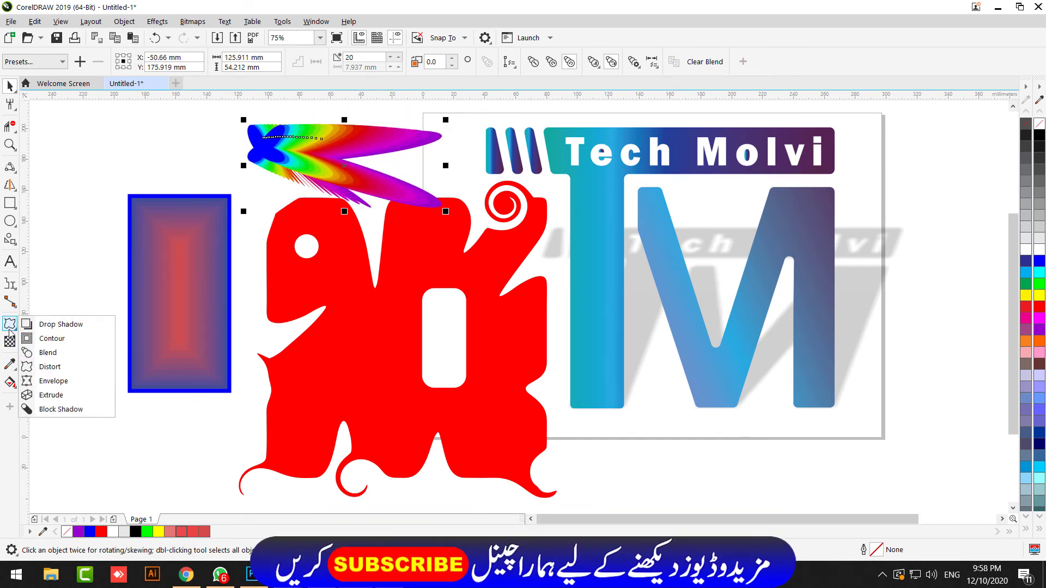
click(53, 381)
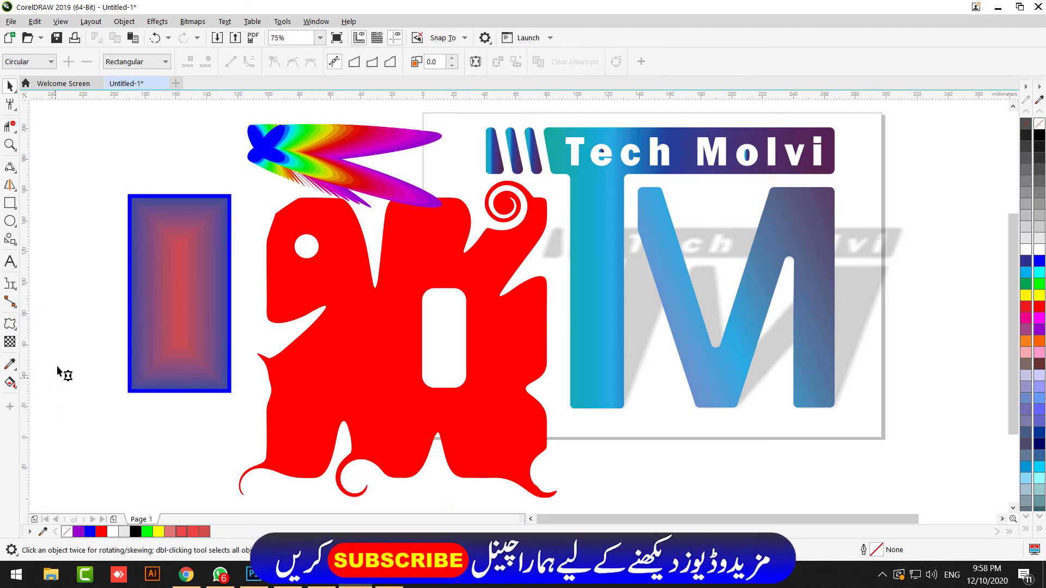
click(10, 262)
click(117, 151)
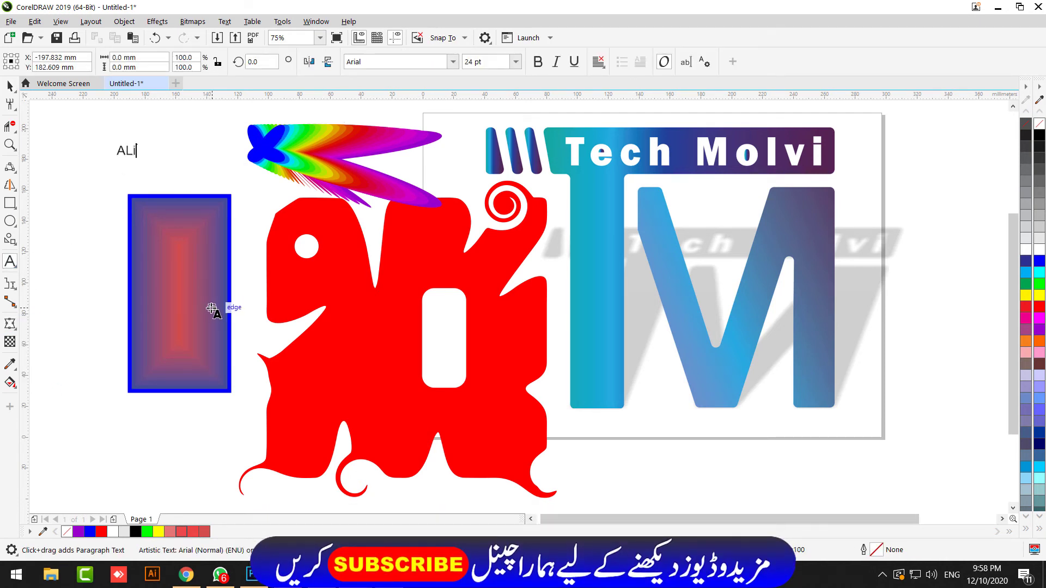
text(ALi)
key(BackSpace)
text(I)
Apply an envelope to the new text and pull its top middle node down so the upper edge curves inward
click(10, 323)
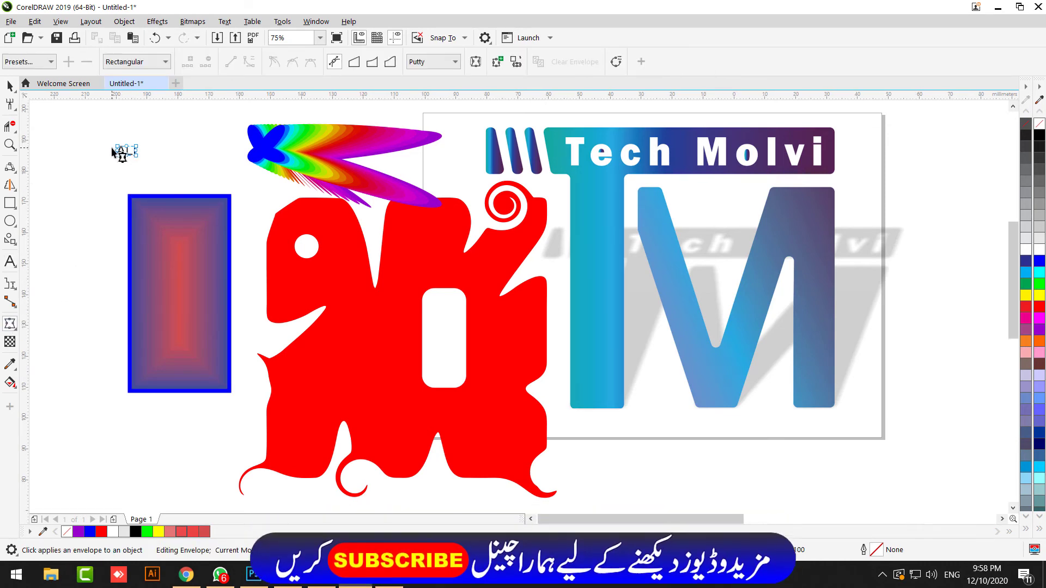
scroll(112, 151, up, 3)
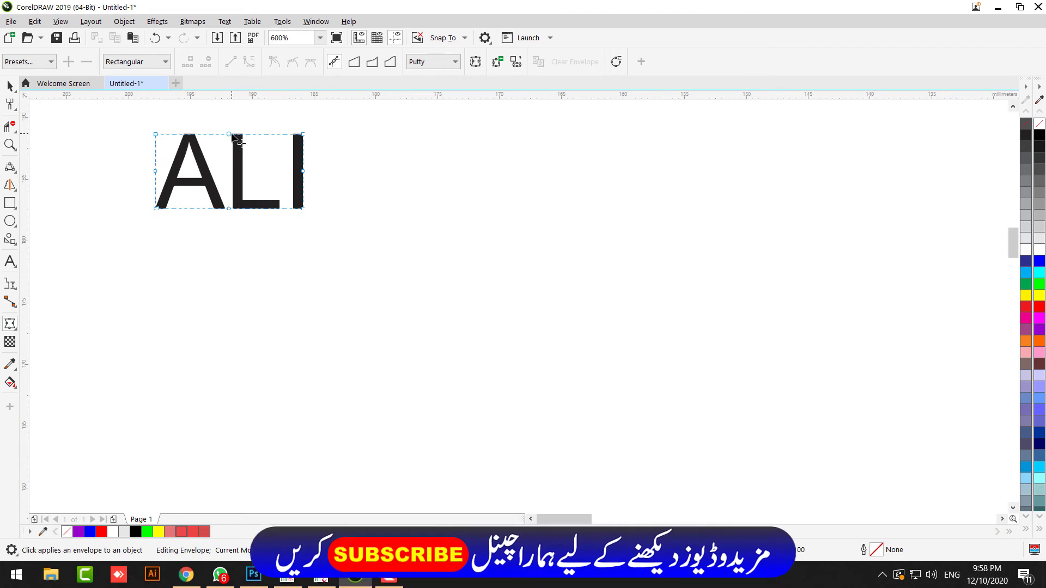
drag(230, 135, 231, 156)
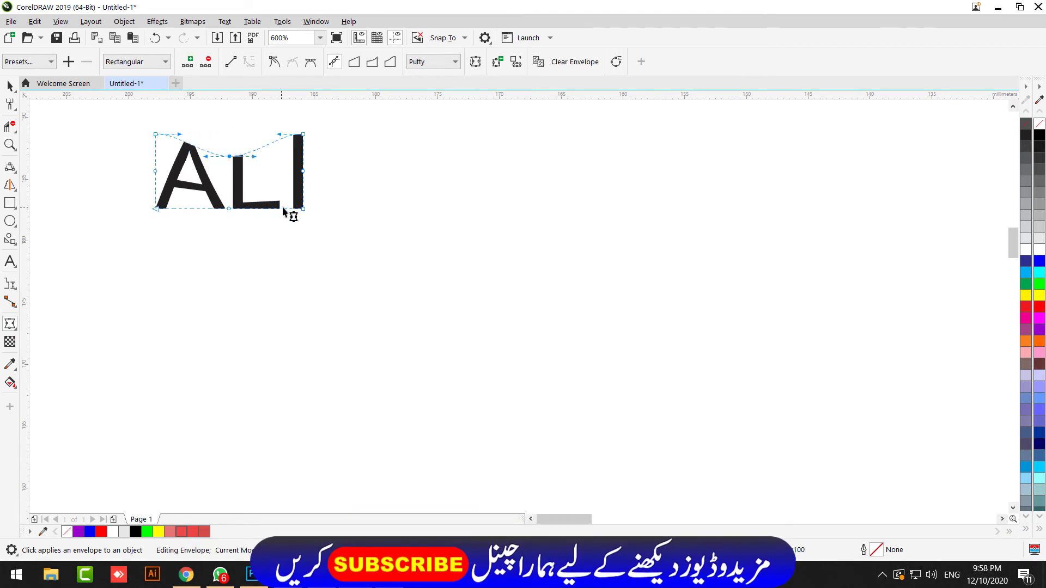
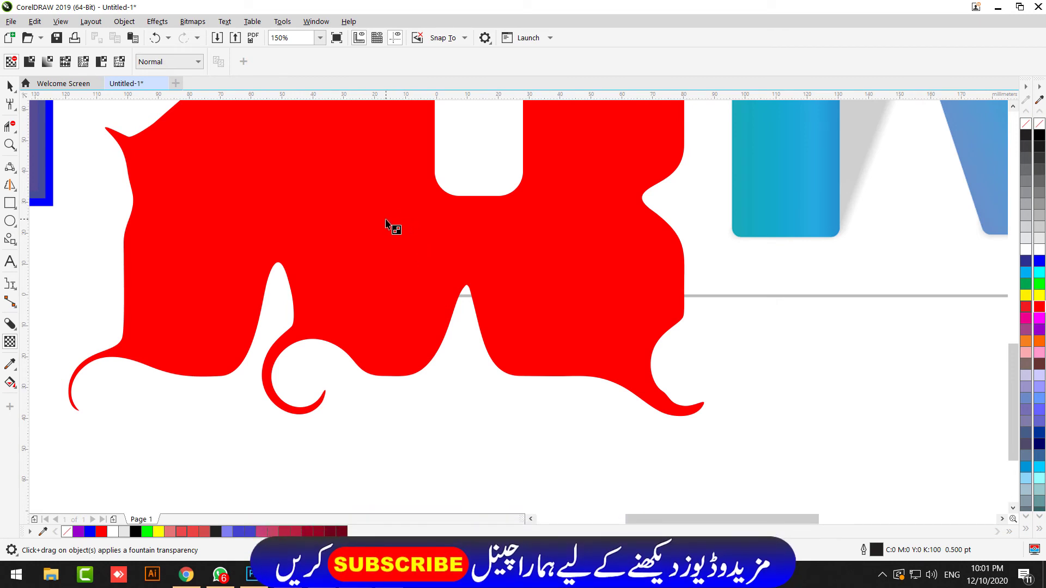
Fade the lower part of the Tech Molvi logo with a downward fountain transparency of about -90.9°
click(391, 270)
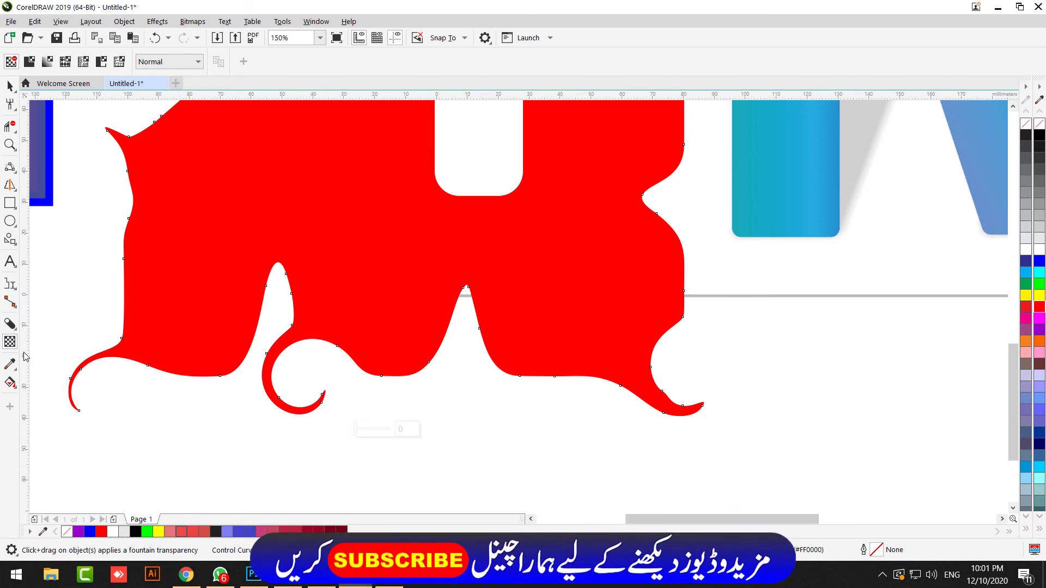
scroll(365, 272, down, 2)
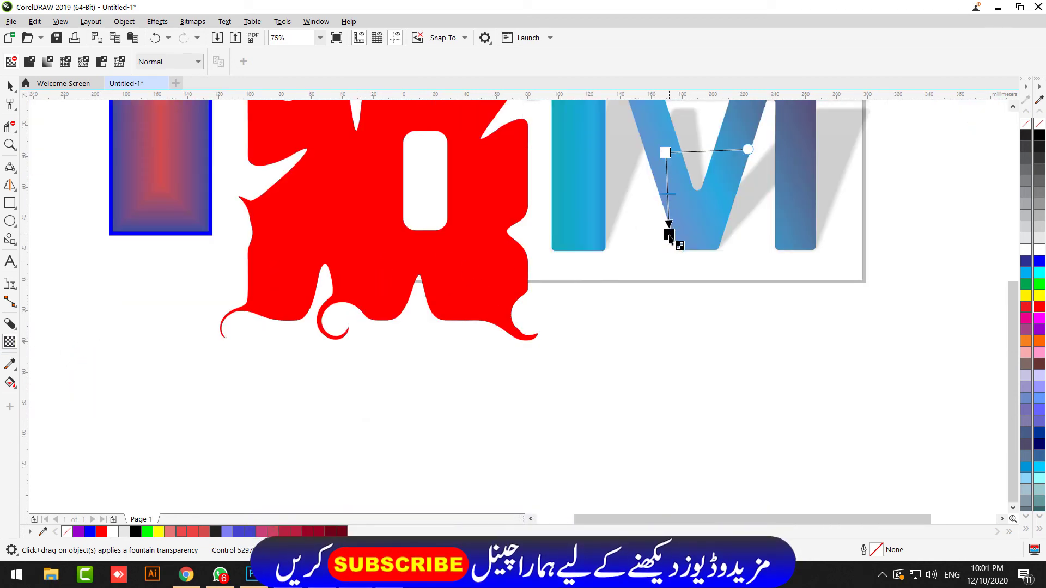
drag(666, 238, 665, 234)
scroll(703, 221, down, 1)
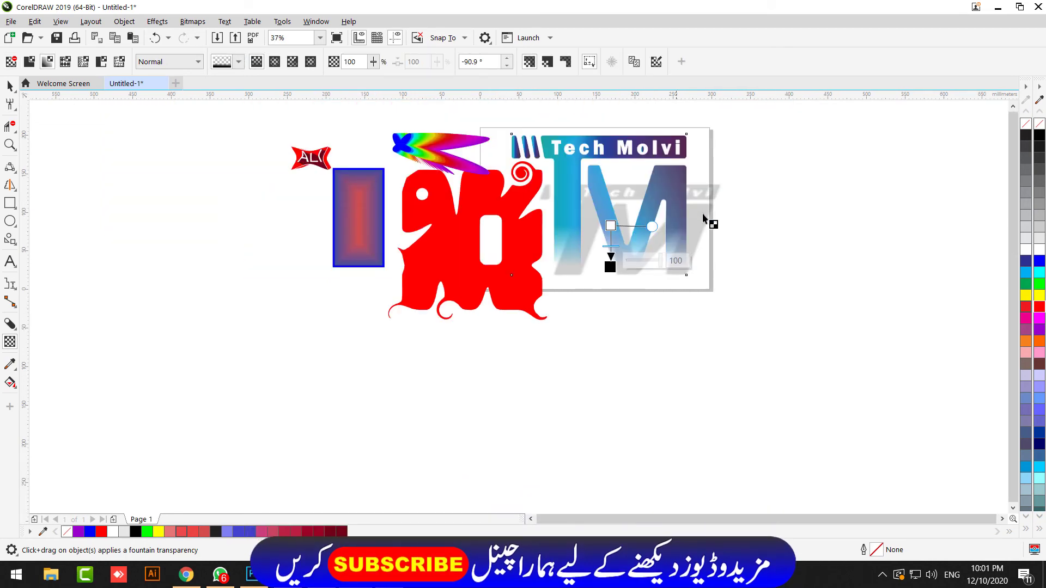
scroll(667, 232, up, 3)
scroll(668, 340, down, 2)
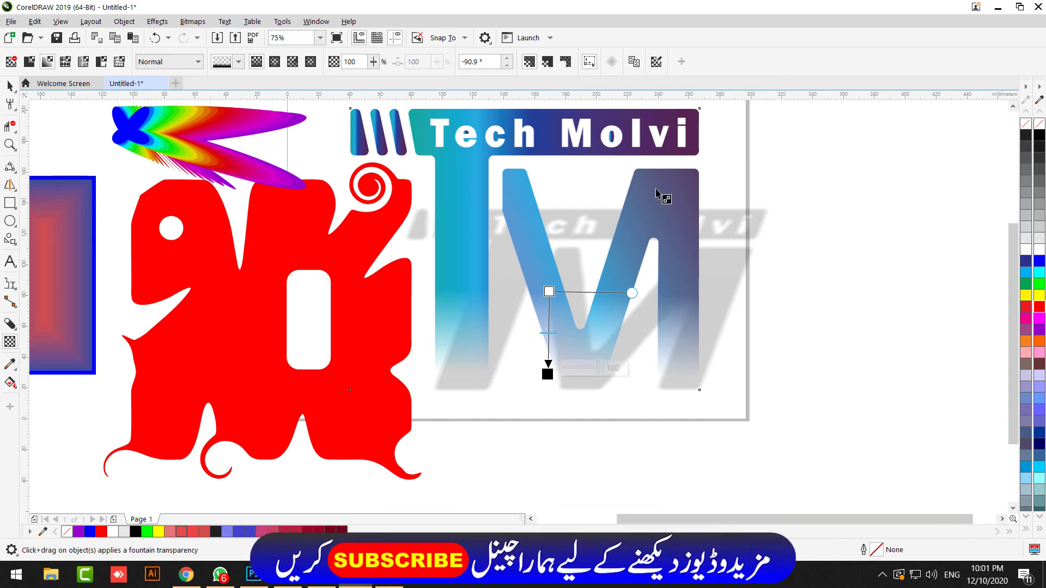
Redirect the logo's fountain transparency upward, then toward its right edge at about 9°
click(655, 128)
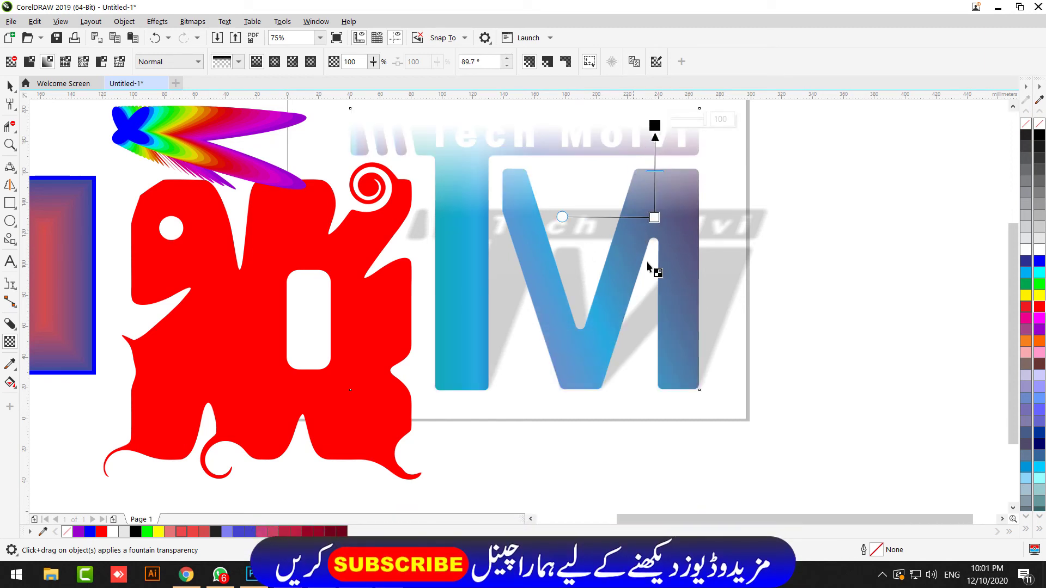
drag(712, 267, 719, 265)
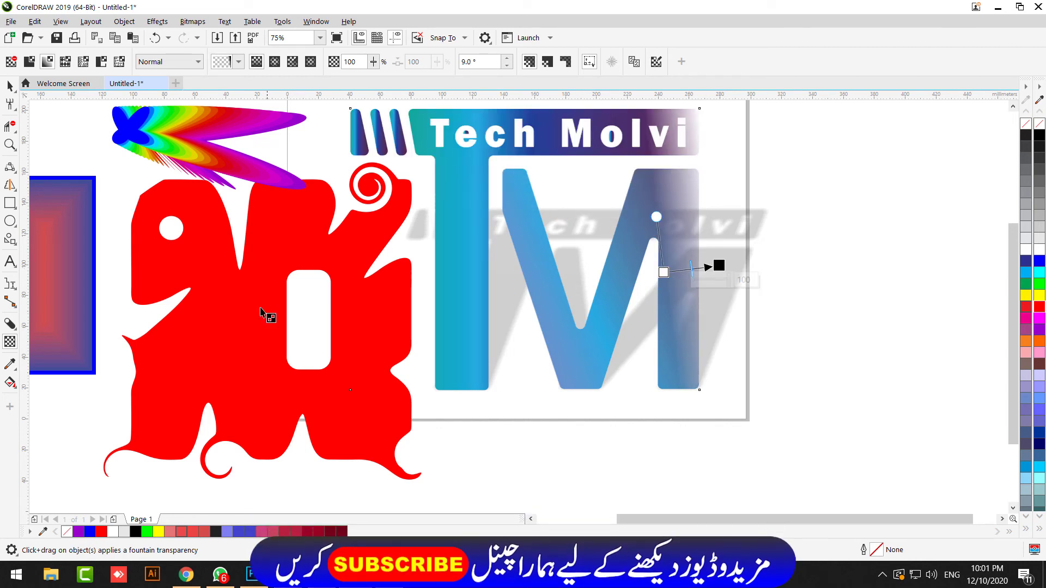
Convert the red shape to a 300 dpi bitmap in RGB Color (24-bit) mode, accepting removal of its contour
click(267, 231)
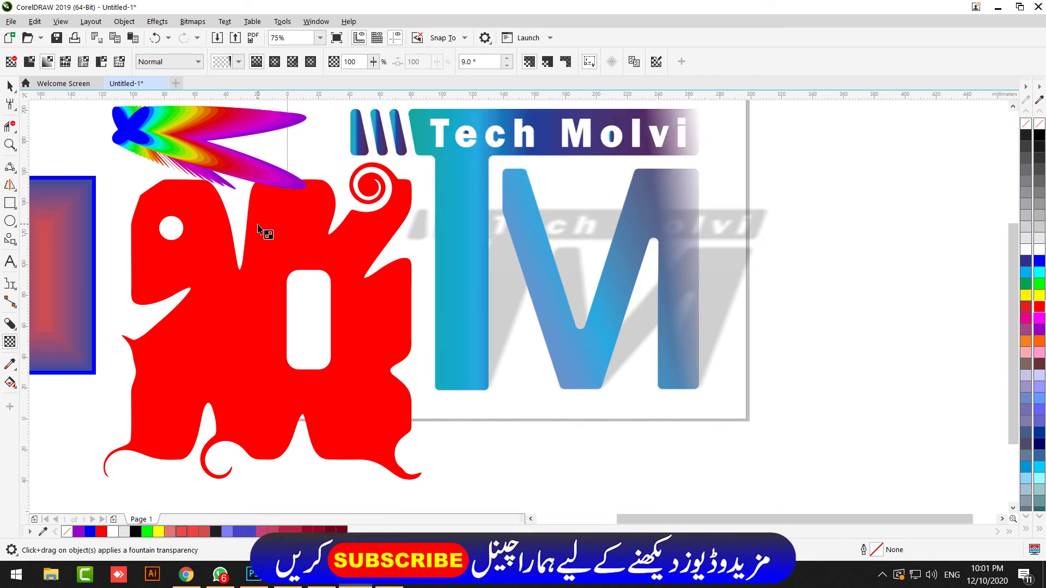
click(10, 86)
click(249, 363)
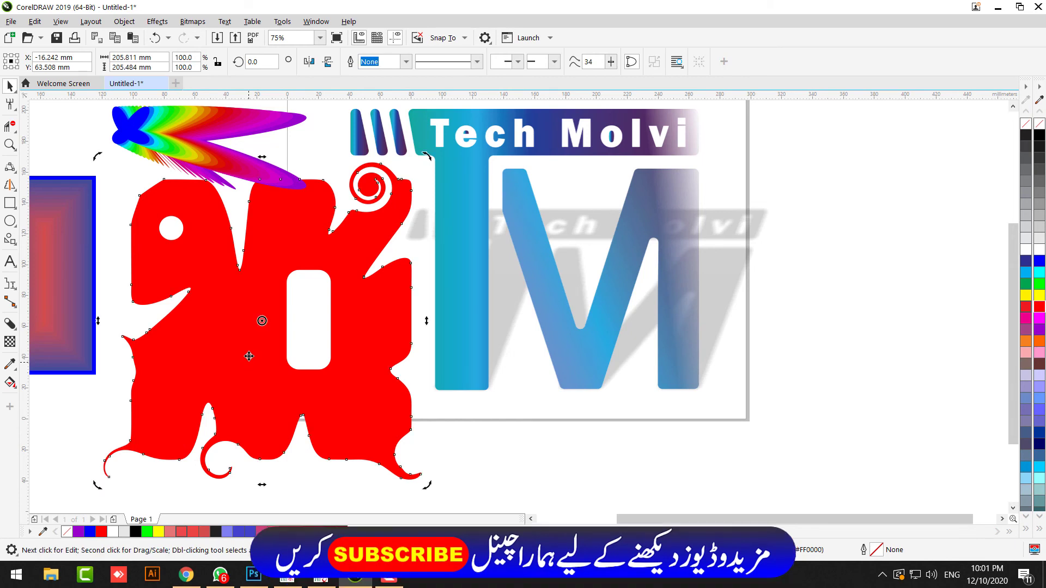
click(192, 22)
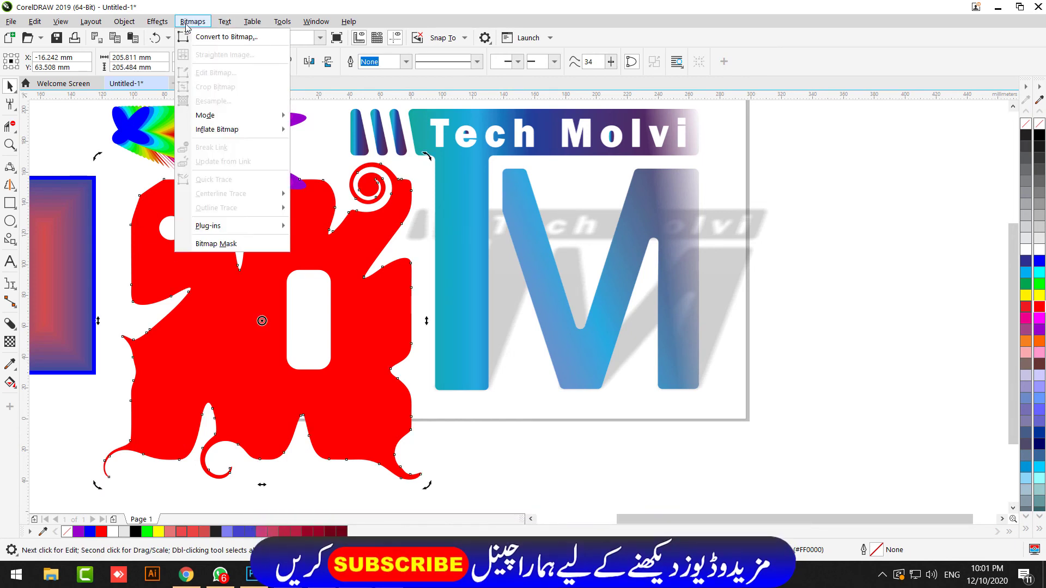
click(197, 37)
click(545, 251)
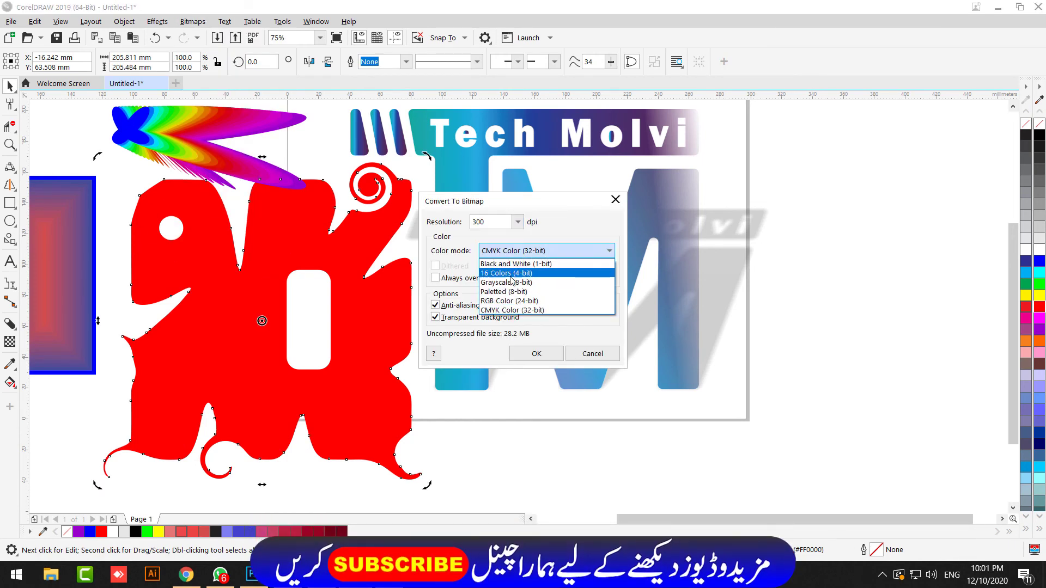
click(483, 301)
click(536, 354)
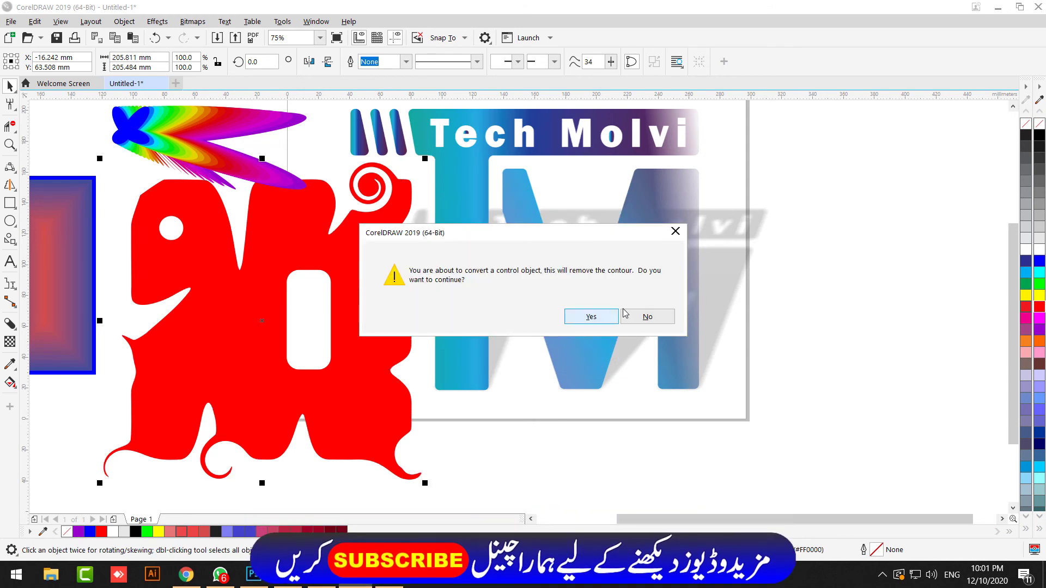
click(597, 313)
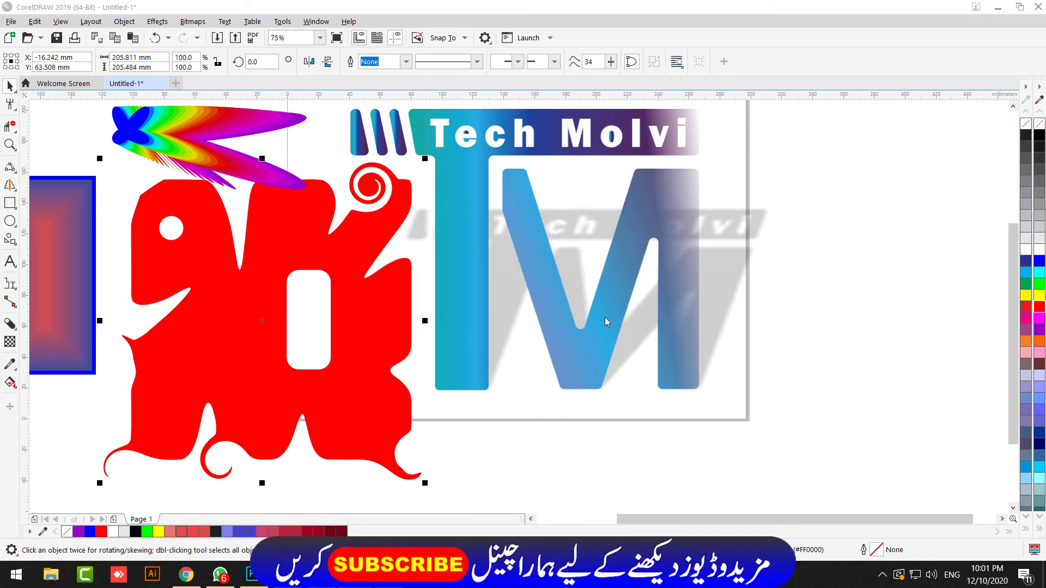
Fade the red bitmap's lower part with a downward fountain transparency of about -87.7° and convert the result to a bitmap again
click(10, 342)
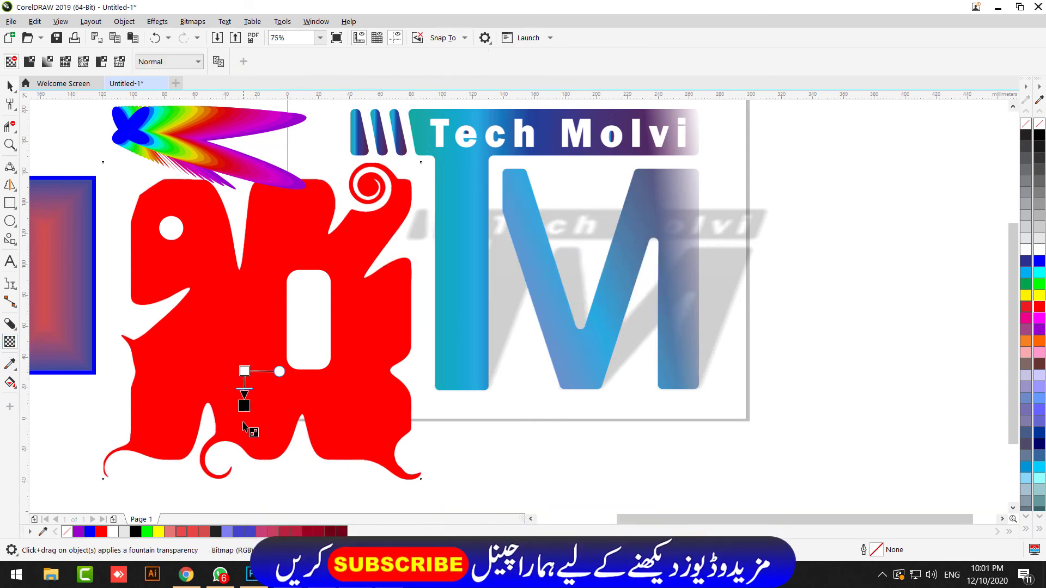
drag(242, 430, 248, 452)
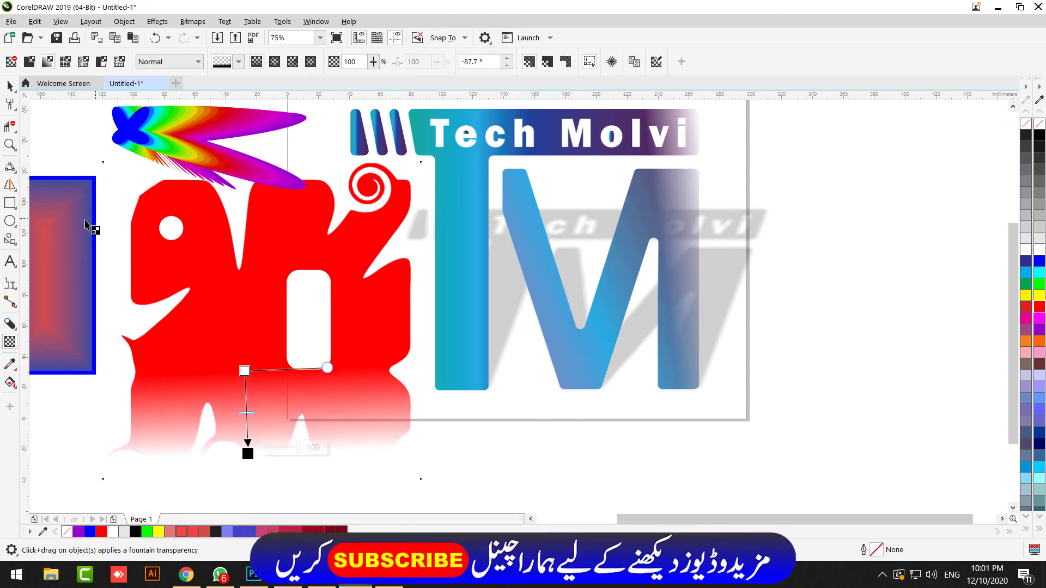
click(9, 85)
click(192, 21)
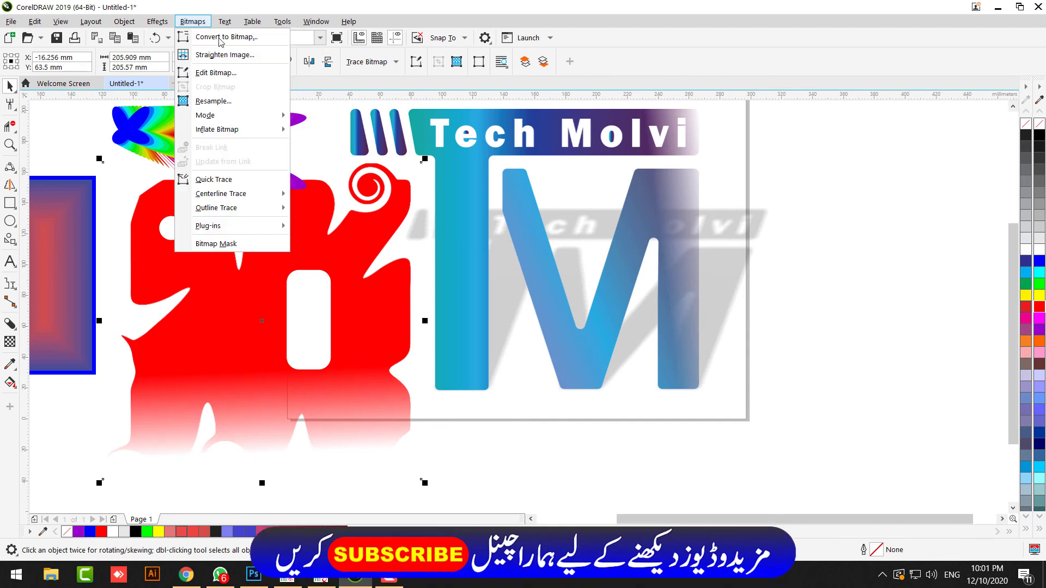
click(226, 35)
click(522, 352)
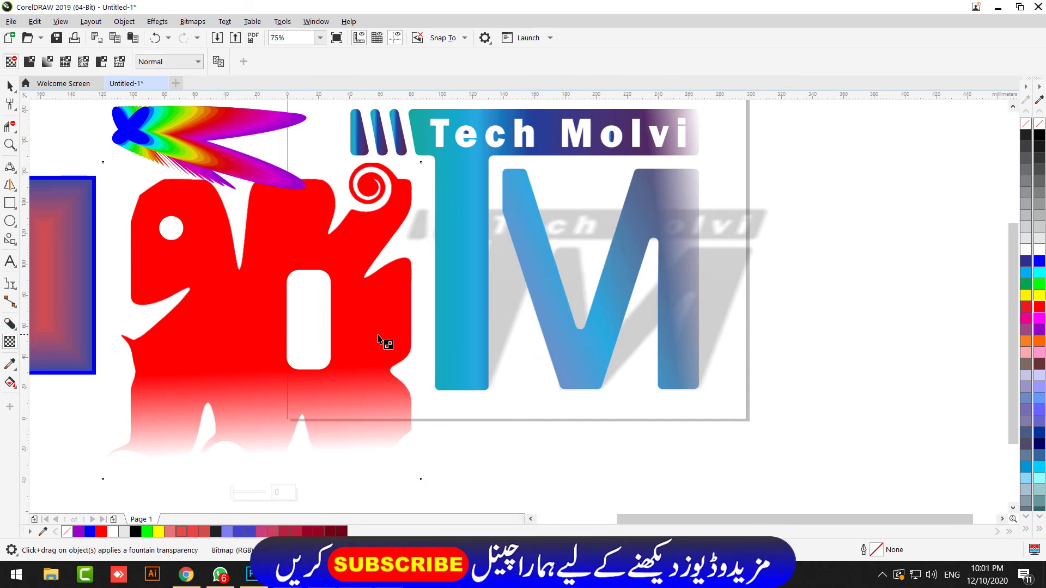
Fade the right side of the red bitmap with a fountain transparency at about 3.1°
drag(408, 322, 409, 322)
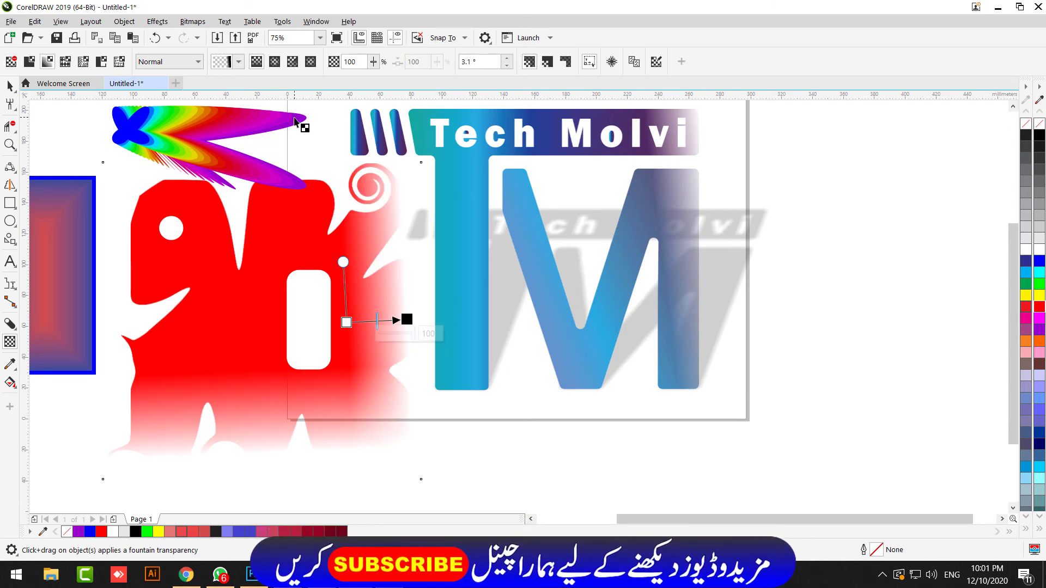
click(193, 22)
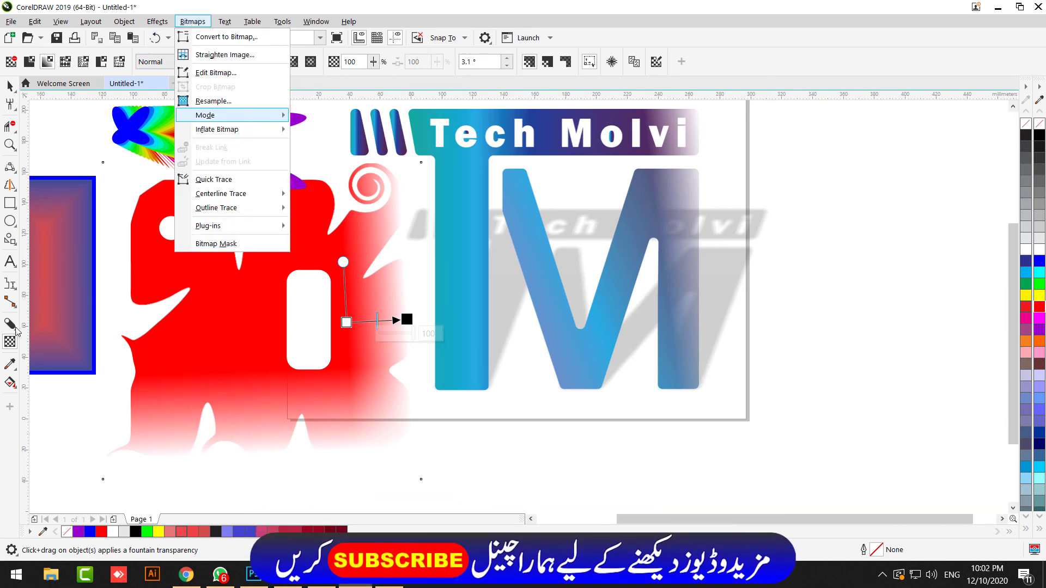
mouse_move(205, 115)
Sample a light blue from the letter M with the Color Eyedropper and draw a rectangle about 90 x 57 mm right of the page
click(11, 365)
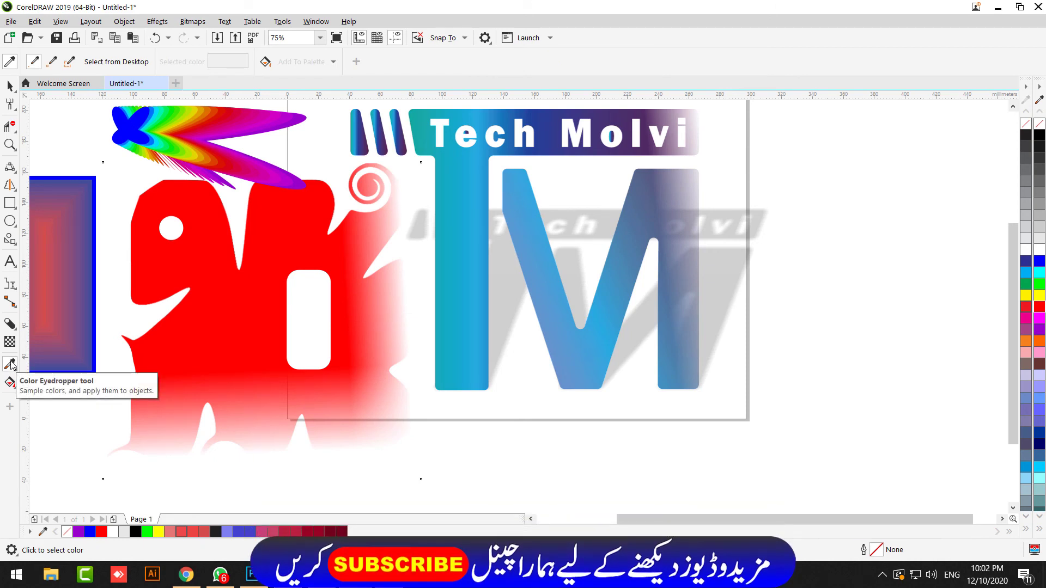
click(555, 268)
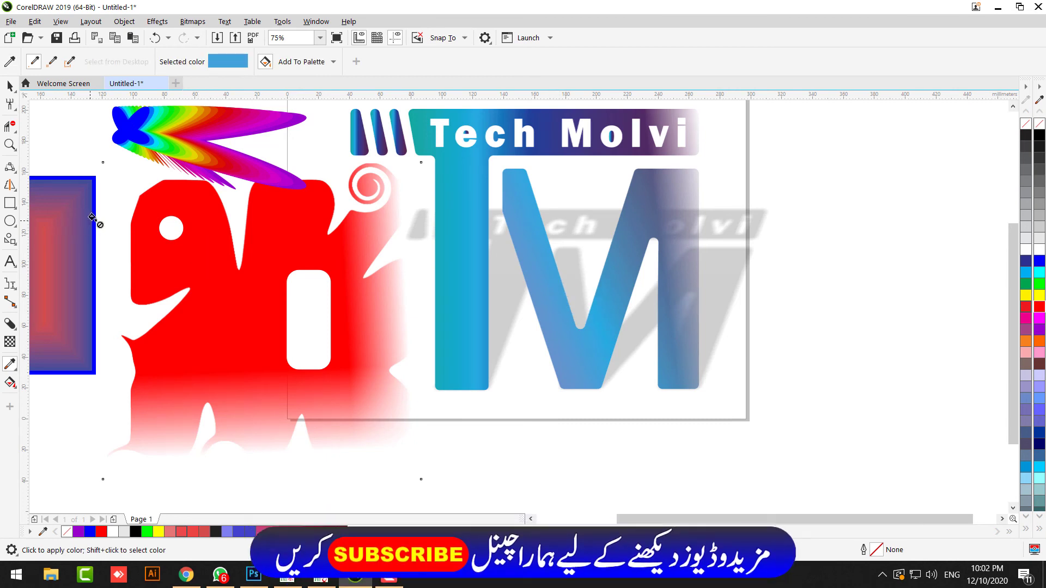
click(8, 209)
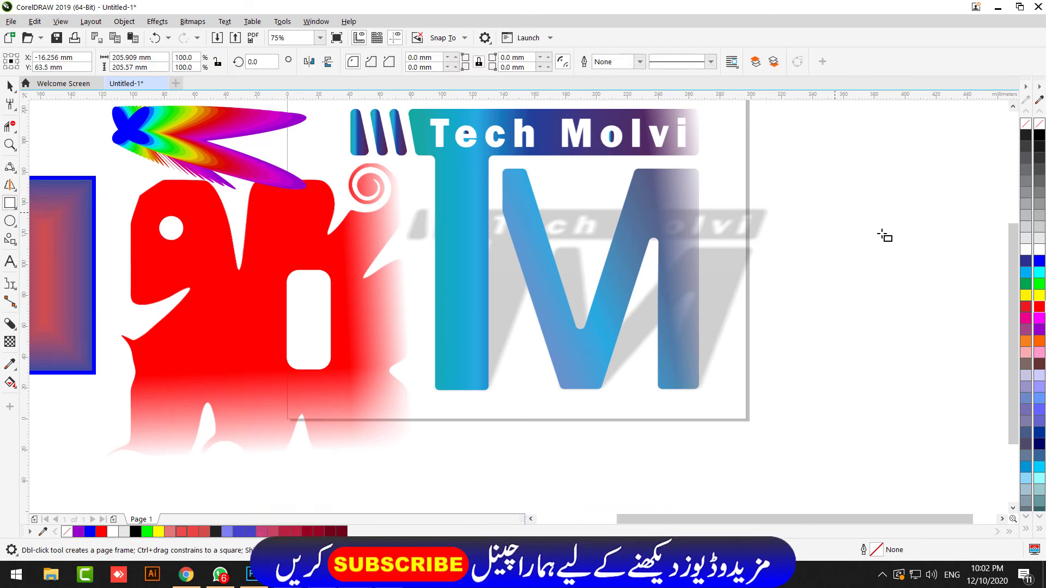
drag(835, 212, 974, 301)
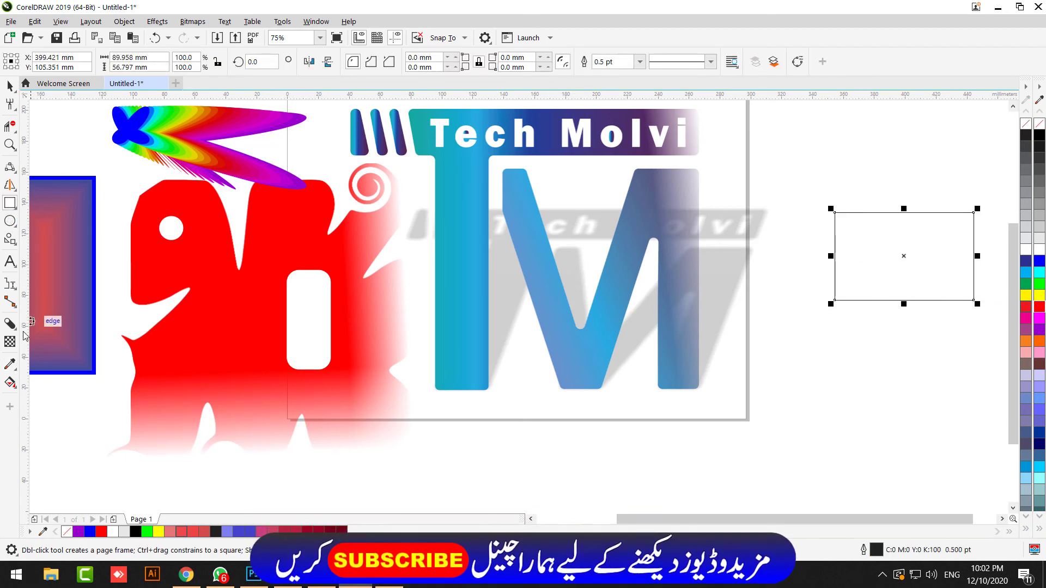
Sample blue #1B7EC2 from the logo's slanted bars and fill the new rectangle with it
click(11, 364)
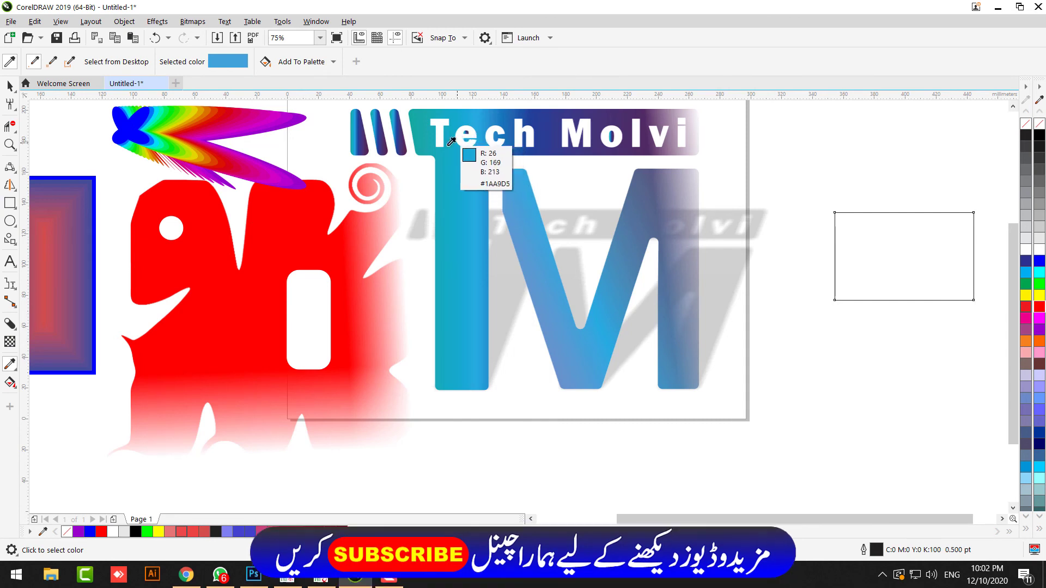
click(398, 134)
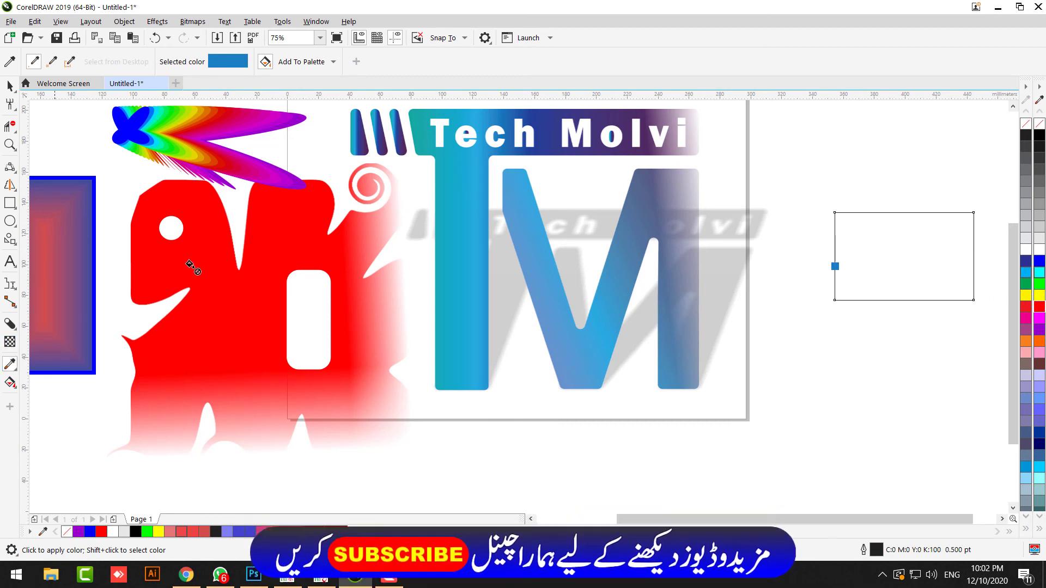
click(886, 229)
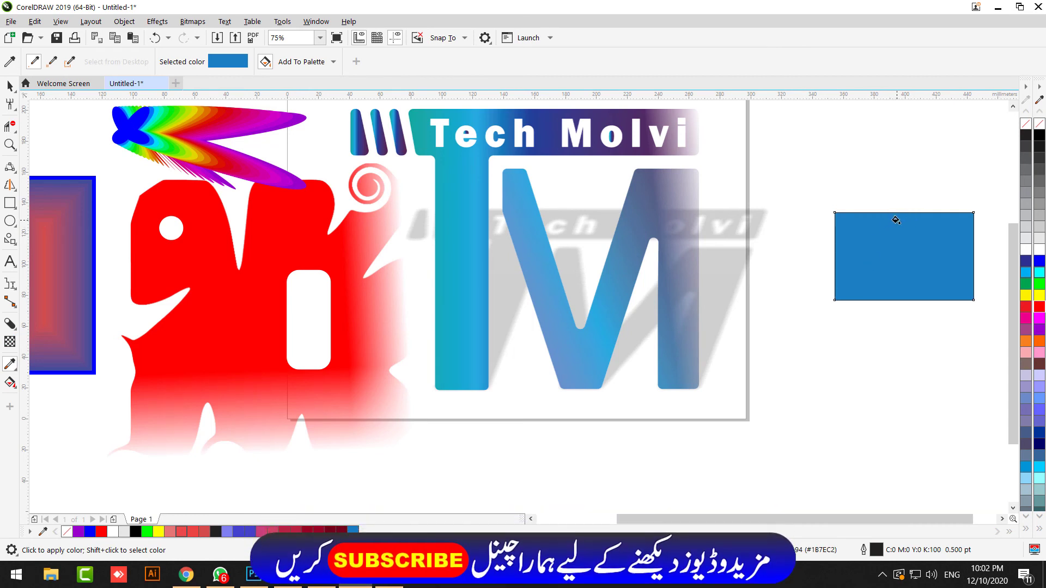
Copy the attributes of the logo's letter M onto the blue rectangle with the Attributes Eyedropper
click(12, 371)
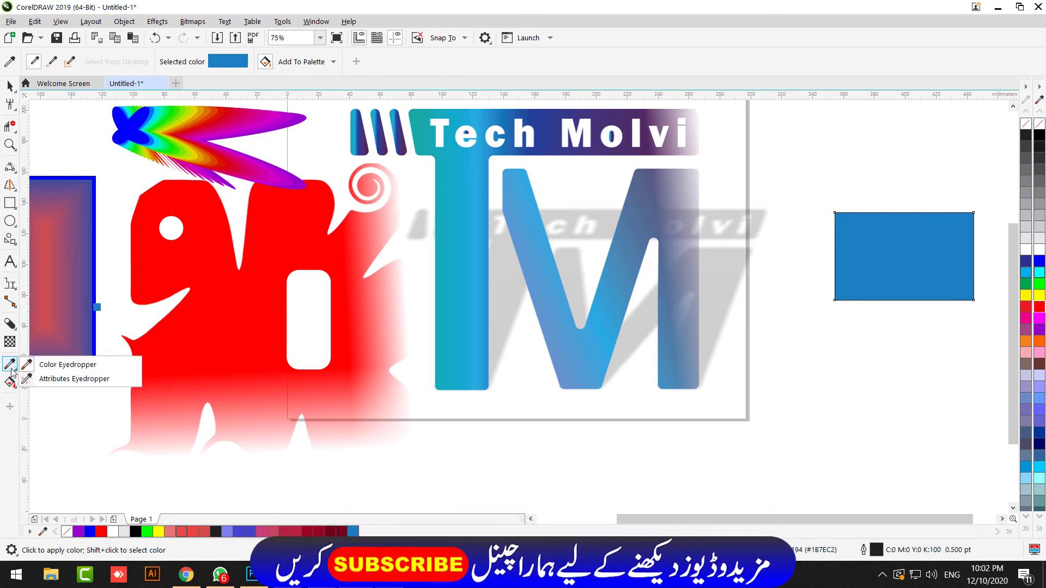
click(66, 379)
click(521, 233)
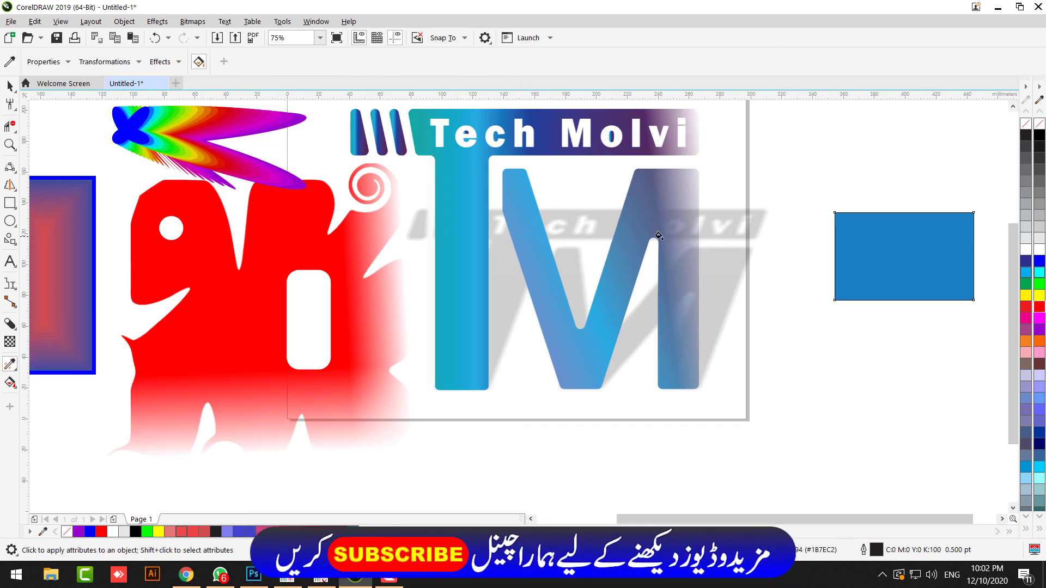
click(857, 247)
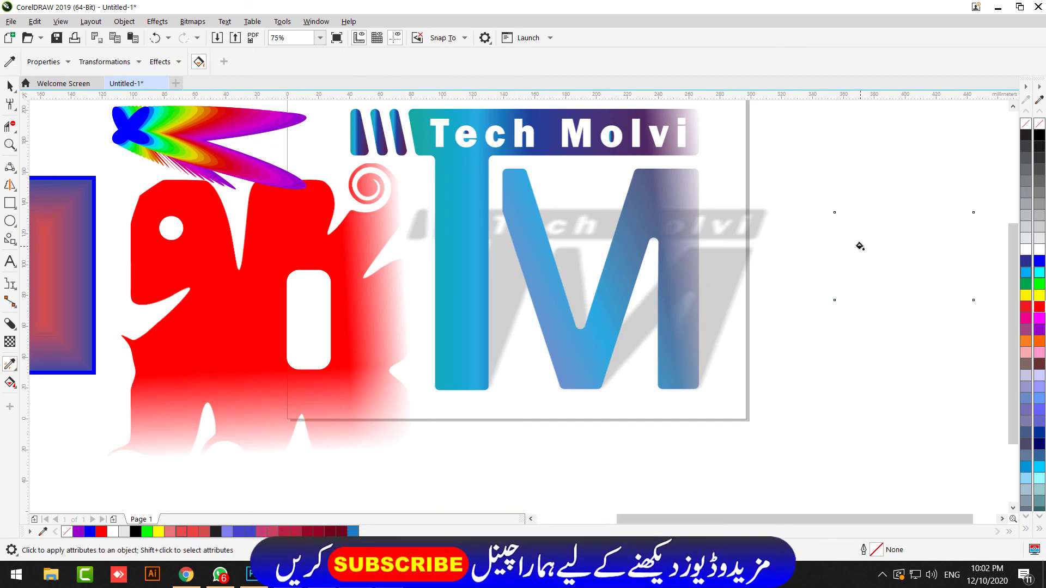
Sample blue #5078A2 from the logo's letter M with the Color Eyedropper and fill the rectangle beside the page with it
click(15, 371)
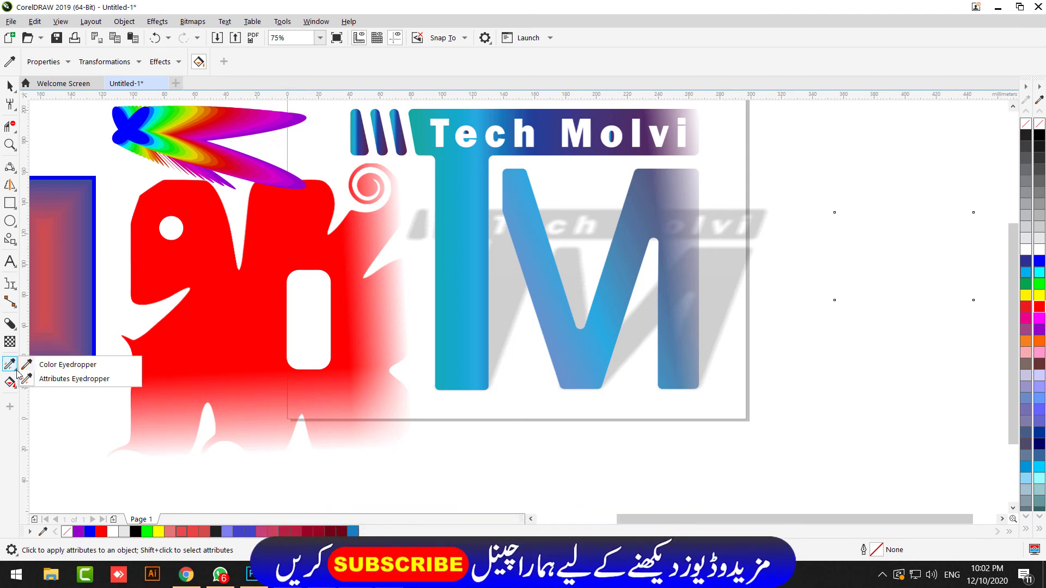
click(60, 365)
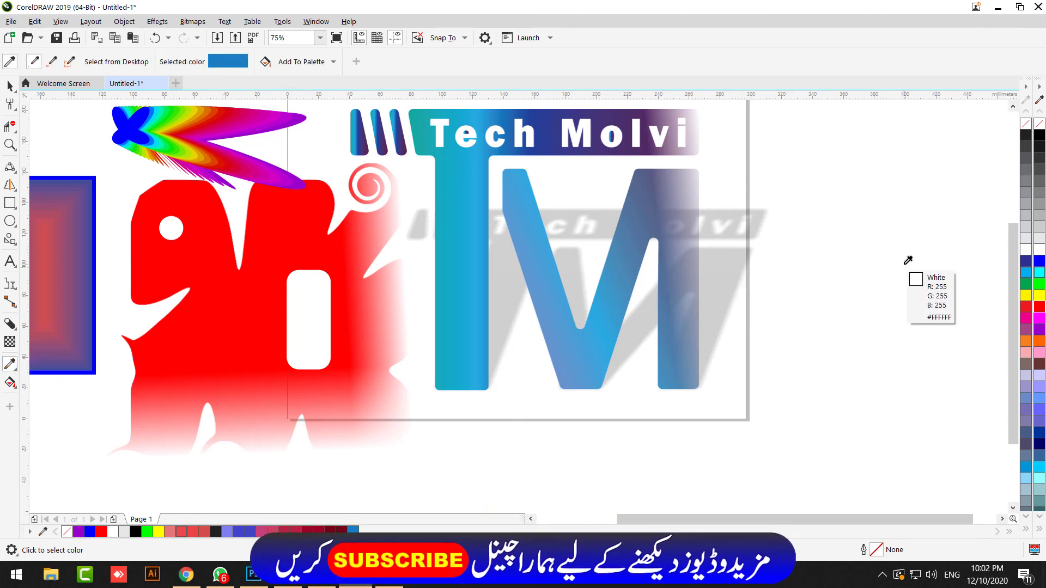
click(632, 222)
click(864, 227)
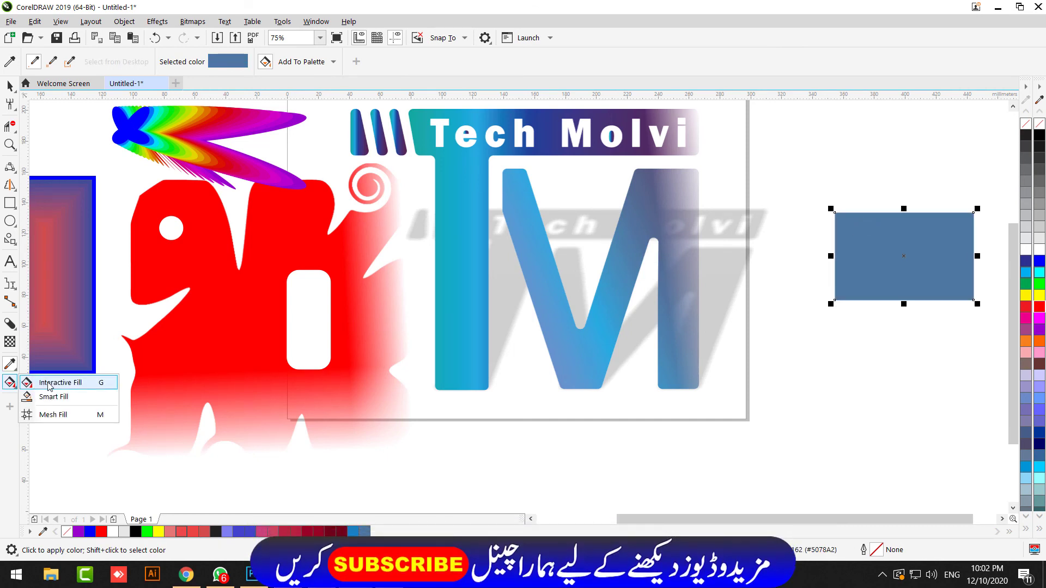
Apply a vertical fountain fill to the blue rectangle, with red at its lower end and purple near the middle
click(49, 384)
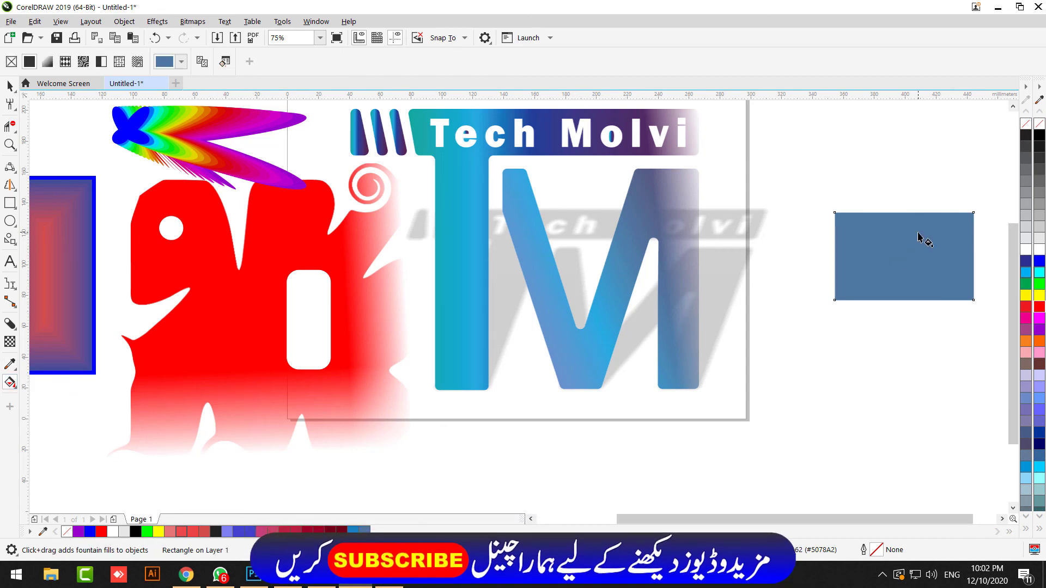
drag(892, 322, 896, 300)
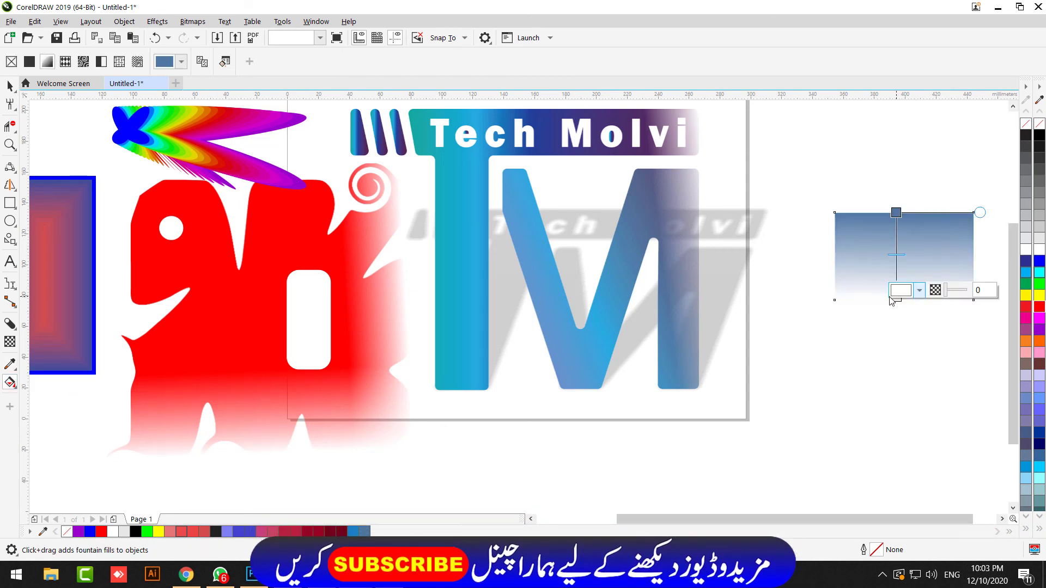
drag(1027, 307, 896, 297)
drag(1040, 329, 897, 263)
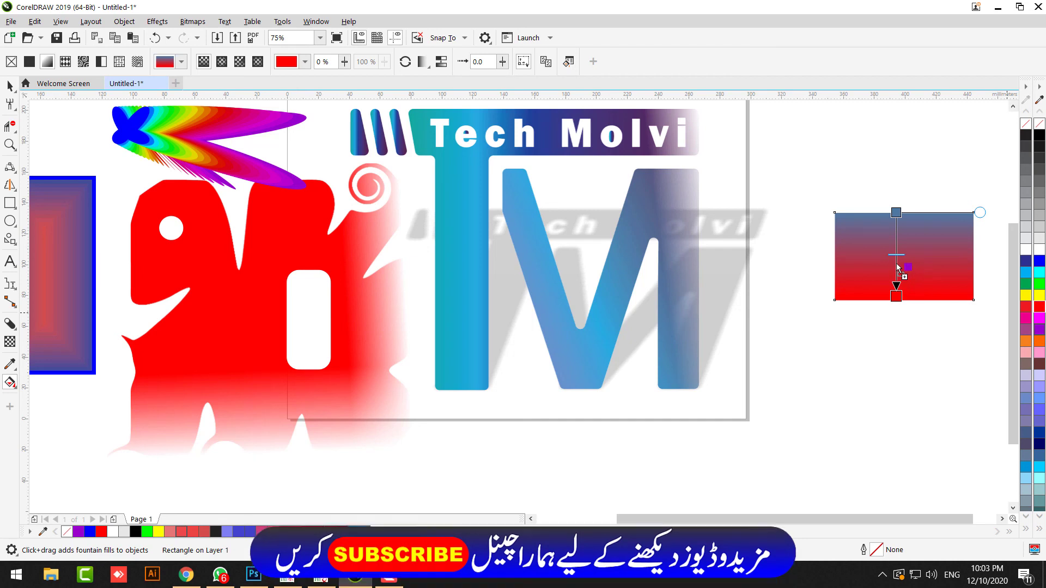
Recolour the starting node of the rectangle's fountain fill to bright blue #1C7CE3
click(896, 213)
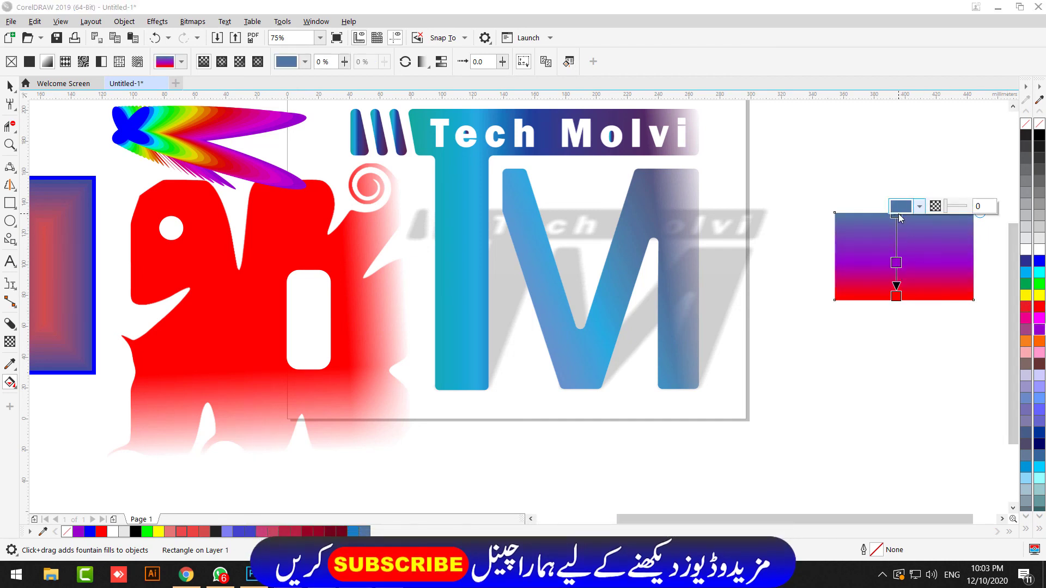
click(898, 212)
drag(940, 281, 971, 279)
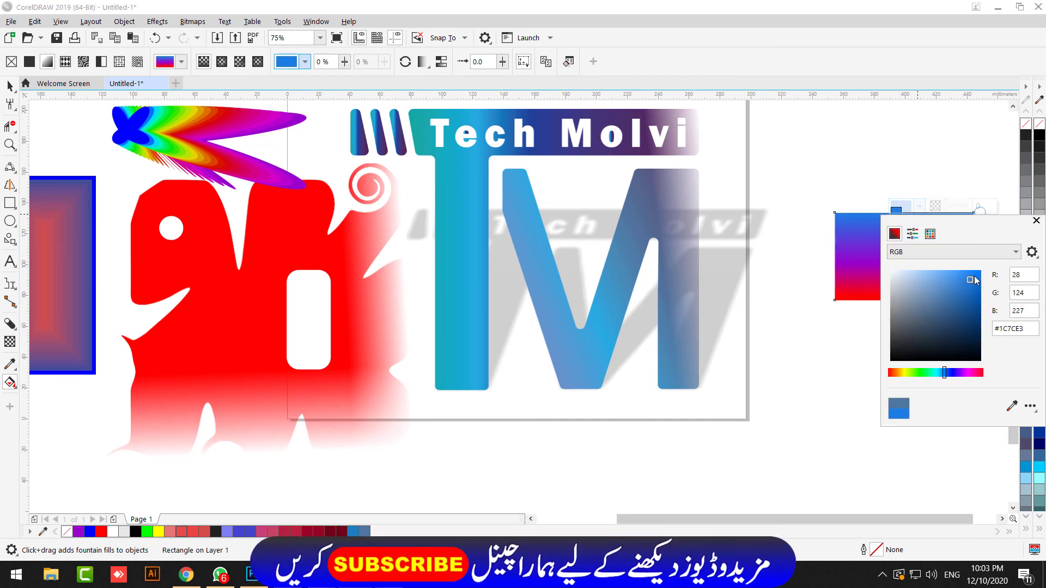
click(915, 281)
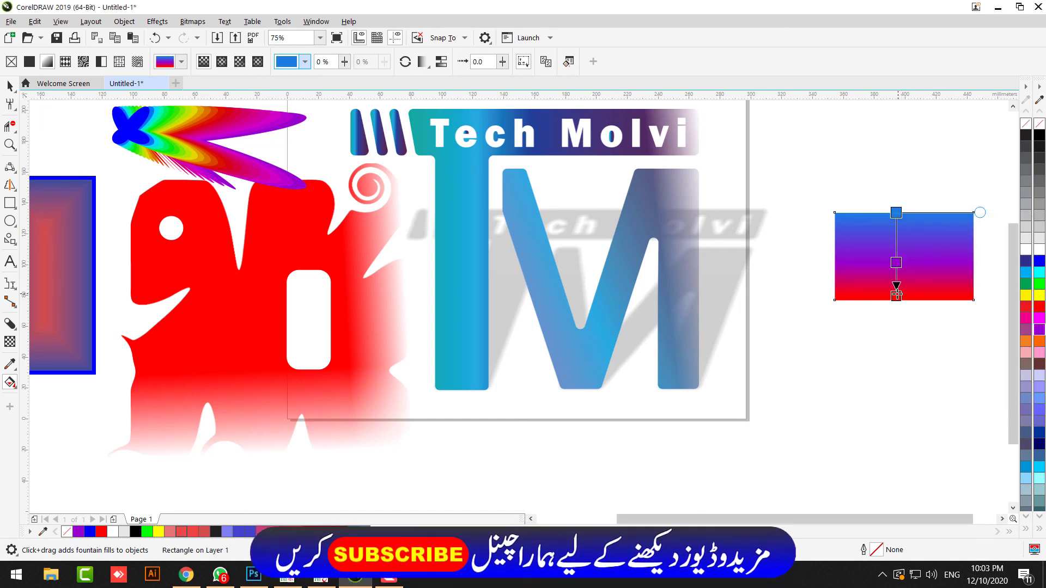
Turn the rectangle's fountain fill horizontal and add blue, red and yellow nodes along it
drag(896, 296, 762, 213)
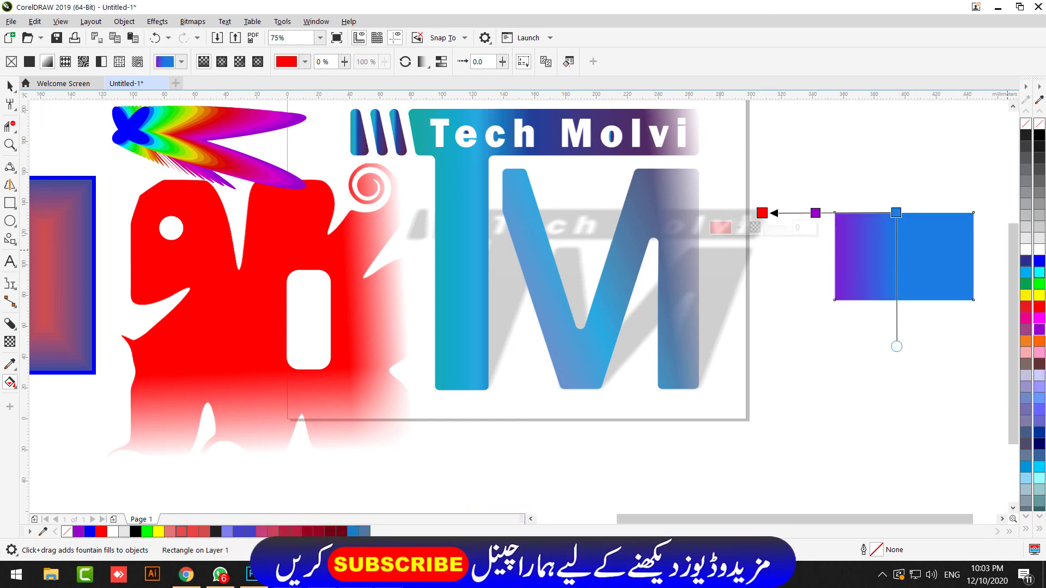
drag(1035, 315, 982, 213)
drag(1040, 263, 973, 213)
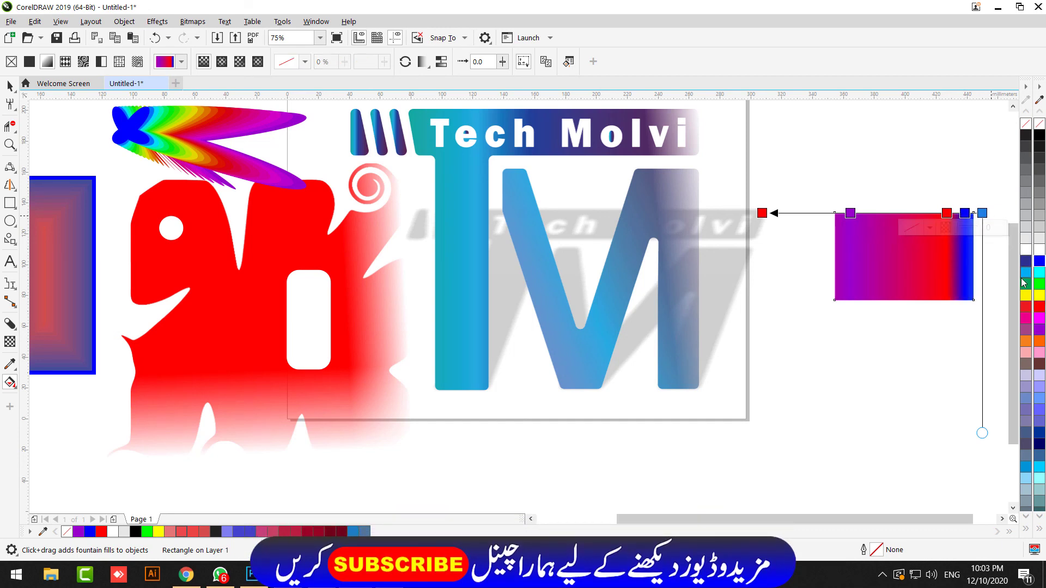
drag(1039, 297, 907, 214)
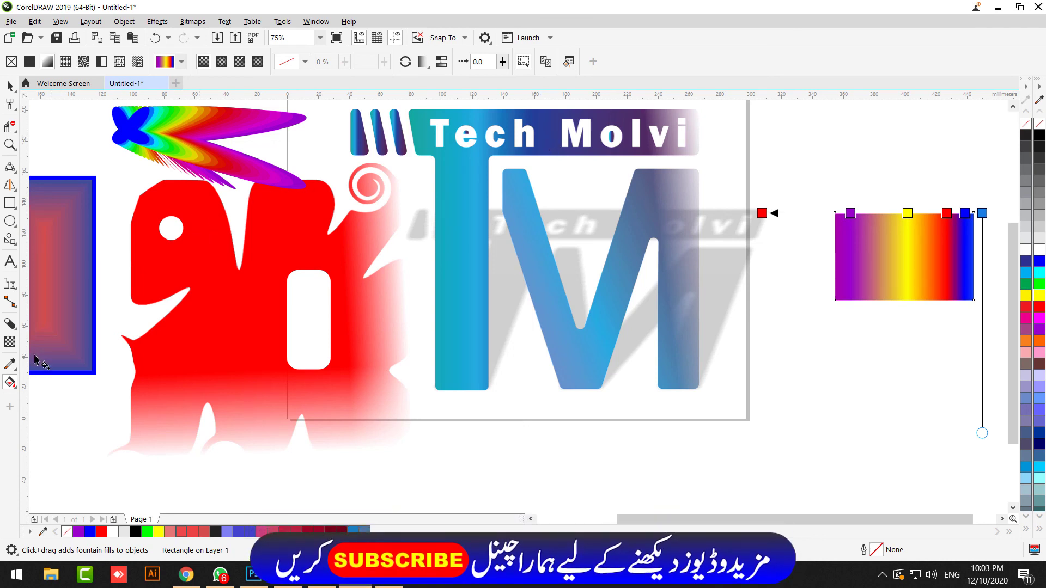
Smart Fill the rectangle with blue-grey, and pull the centre node of a 2 x 2 Mesh Fill to the left
click(44, 398)
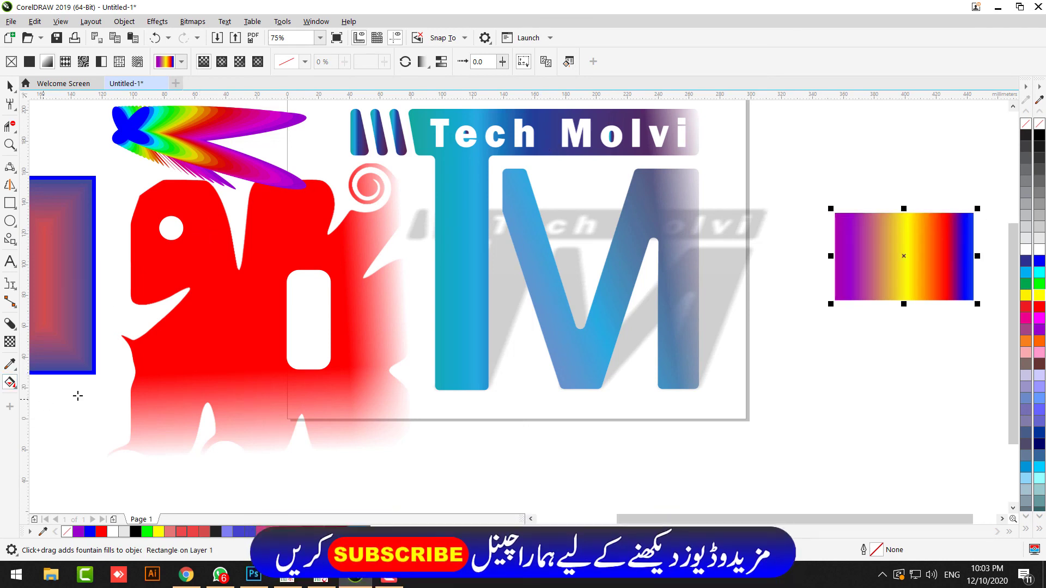
click(938, 277)
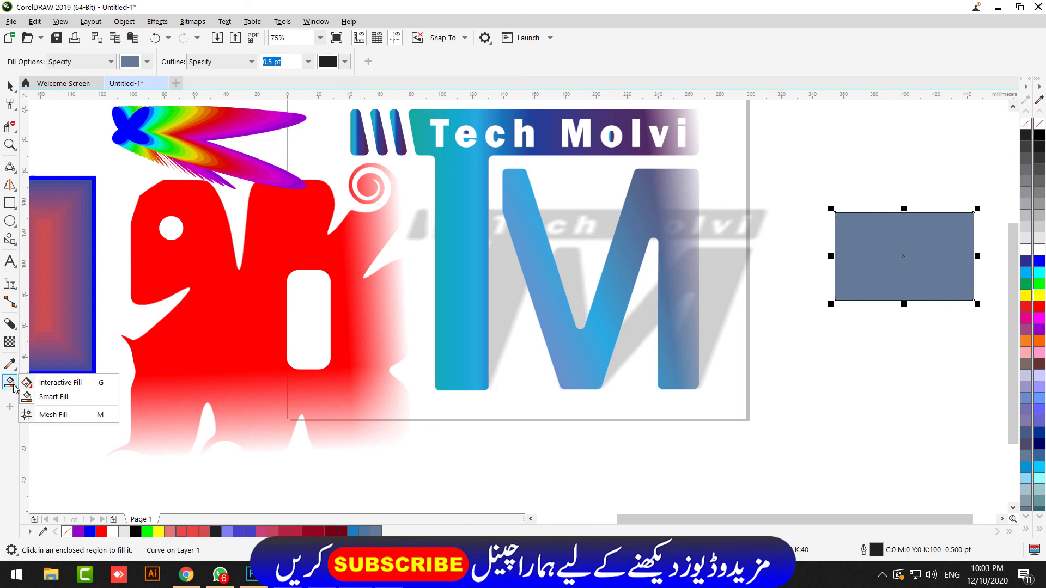
click(54, 415)
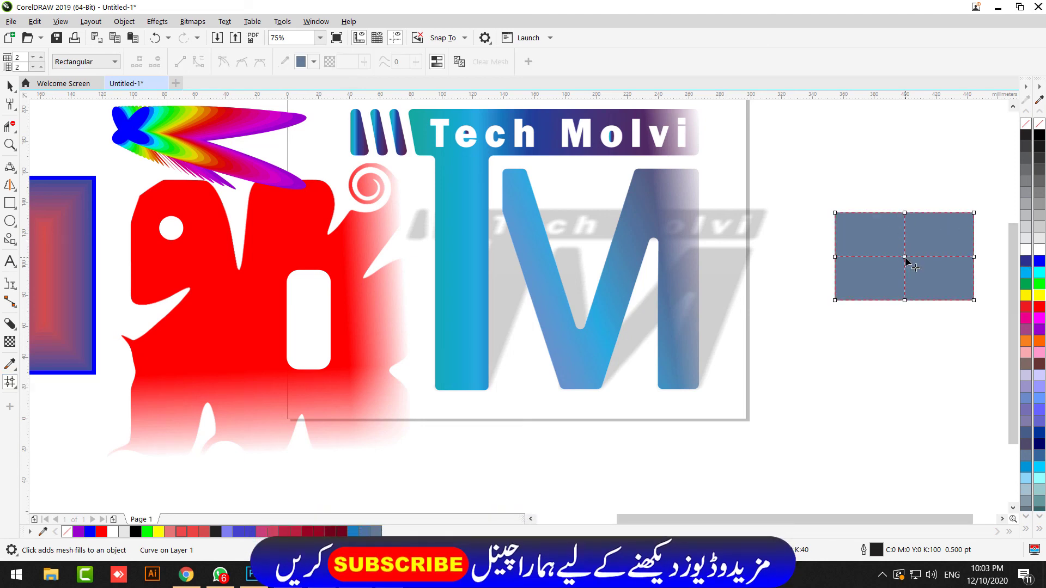
drag(891, 257, 881, 255)
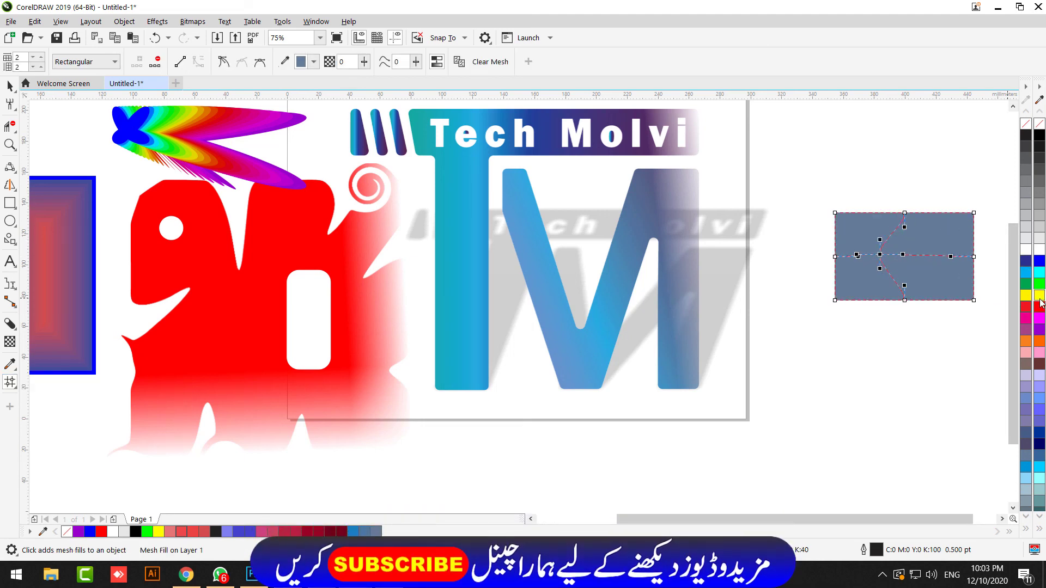
Colour the rectangle's mesh areas yellow at the upper right, magenta at the lower right, purple at the upper left and red at the lower left
drag(951, 248, 951, 255)
drag(1026, 317, 956, 299)
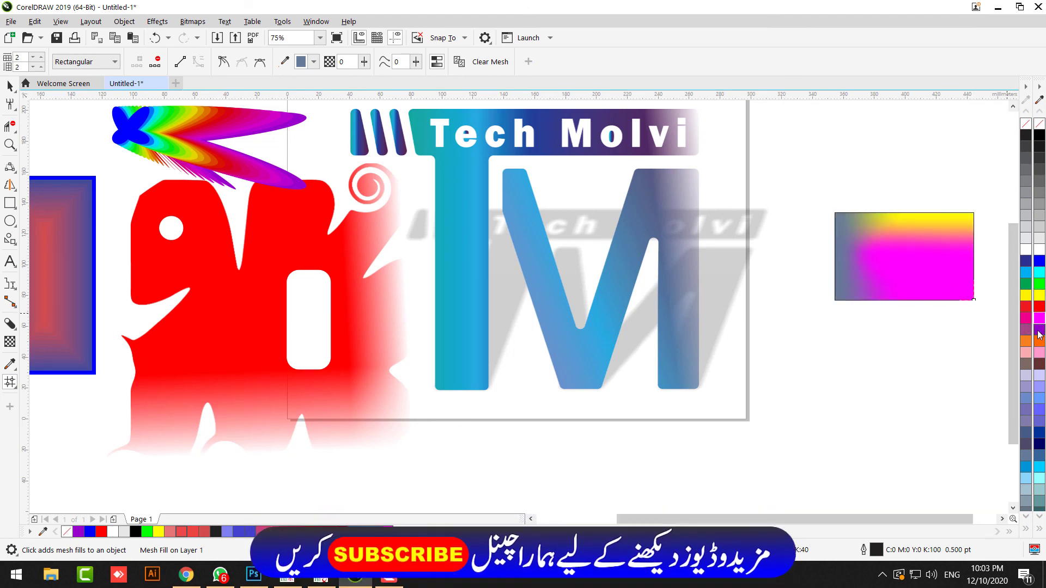
drag(1039, 329, 878, 240)
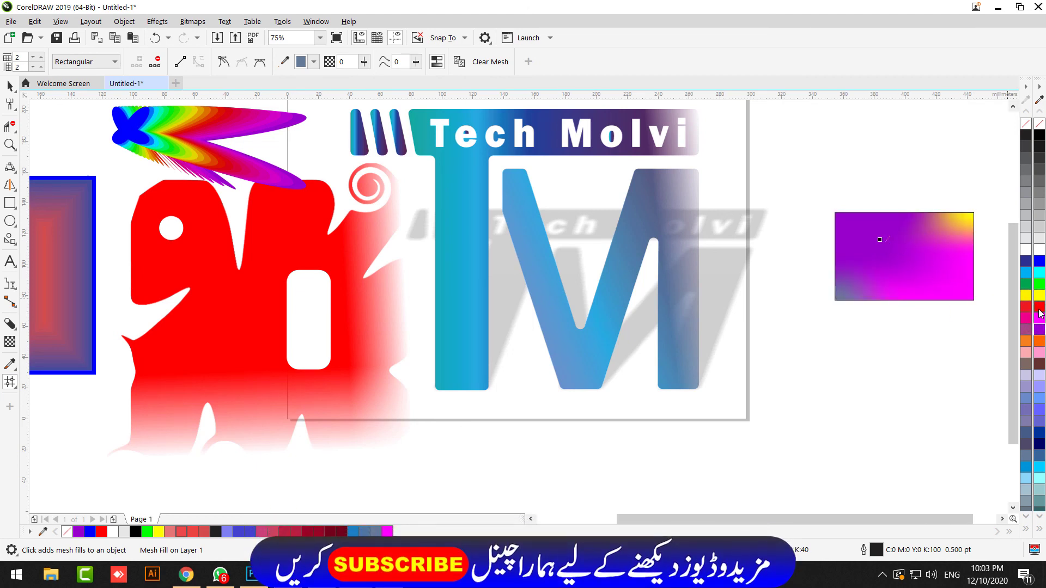
drag(853, 277, 853, 275)
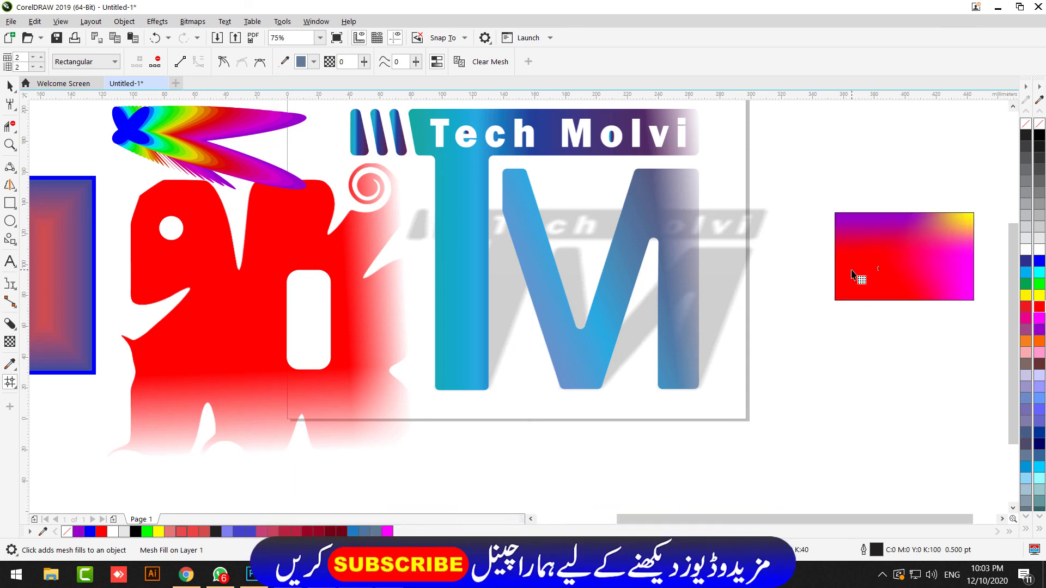
Try to remove the colour from the mesh's centre node and undo it
right_click(943, 214)
click(865, 231)
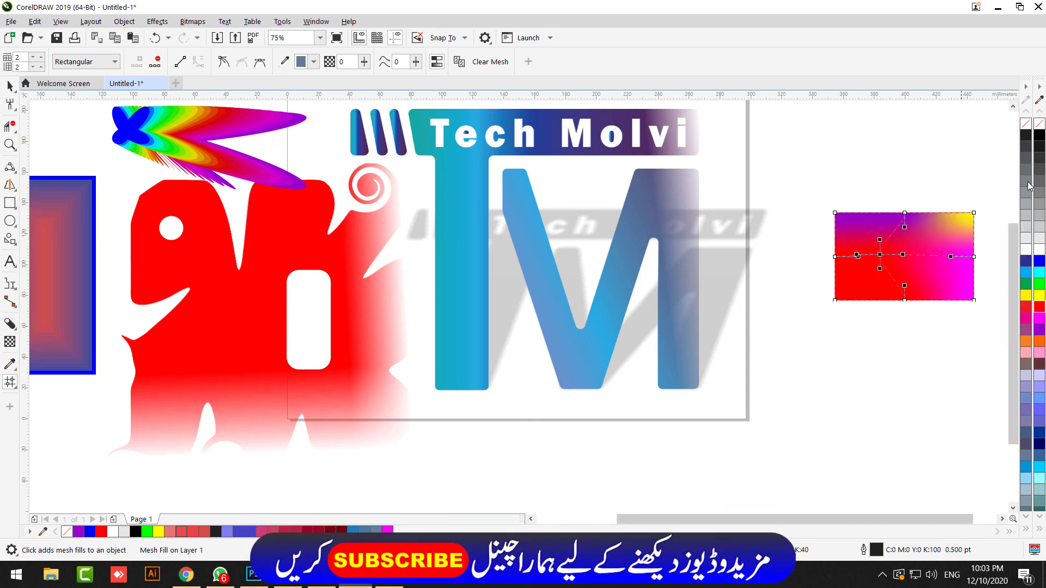
click(1040, 125)
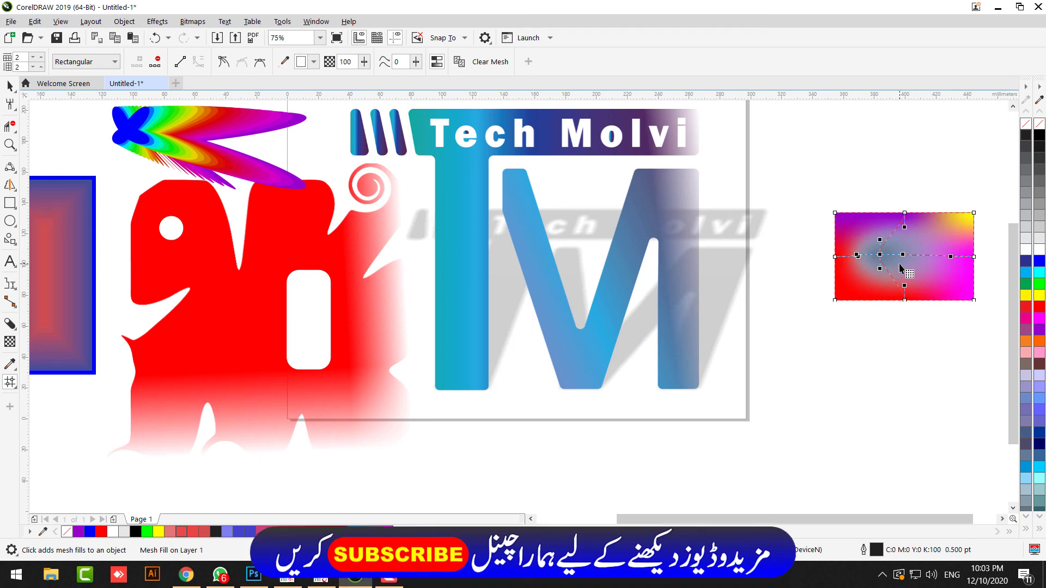
key(ctrl+z)
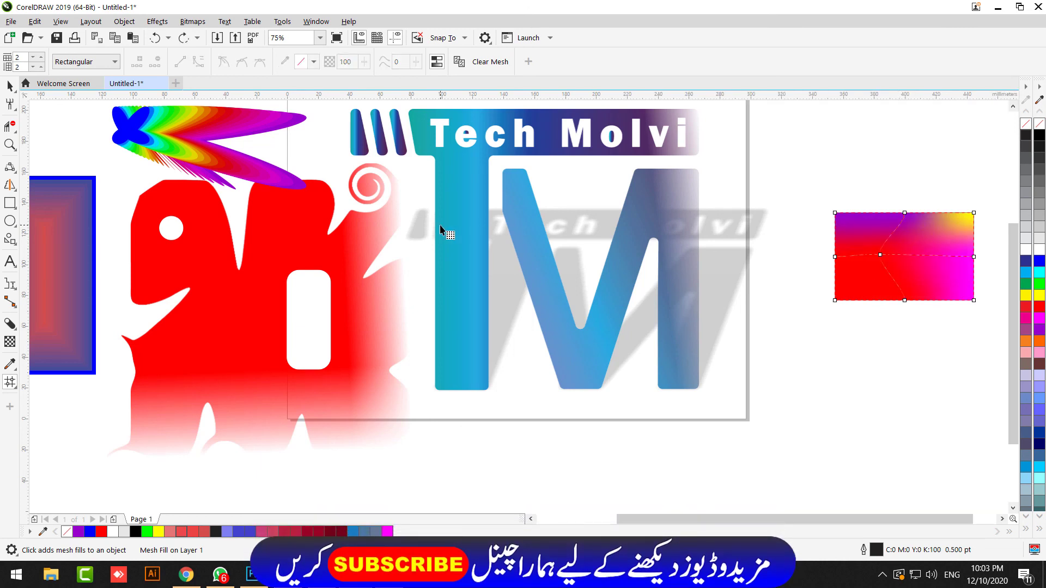
Try to PowerClip the Tech Molvi logo inside the mesh-filled rectangle
key(space)
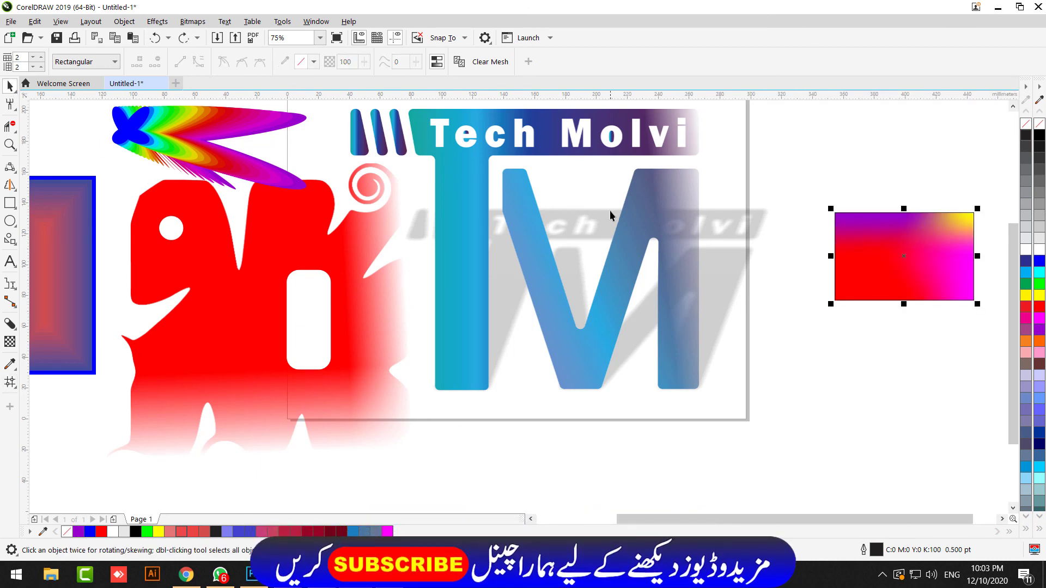
right_click(545, 144)
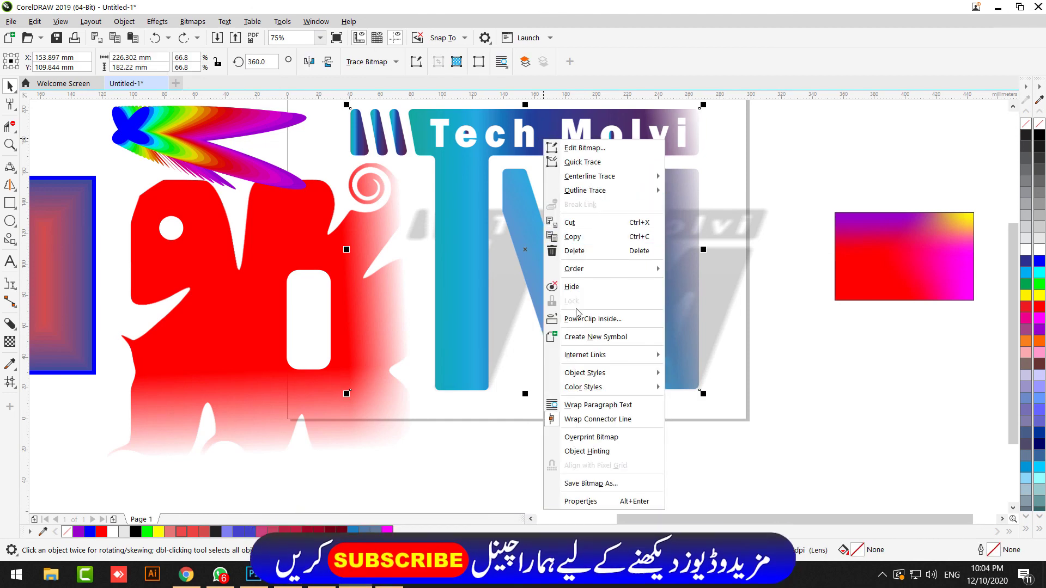
click(579, 321)
click(887, 254)
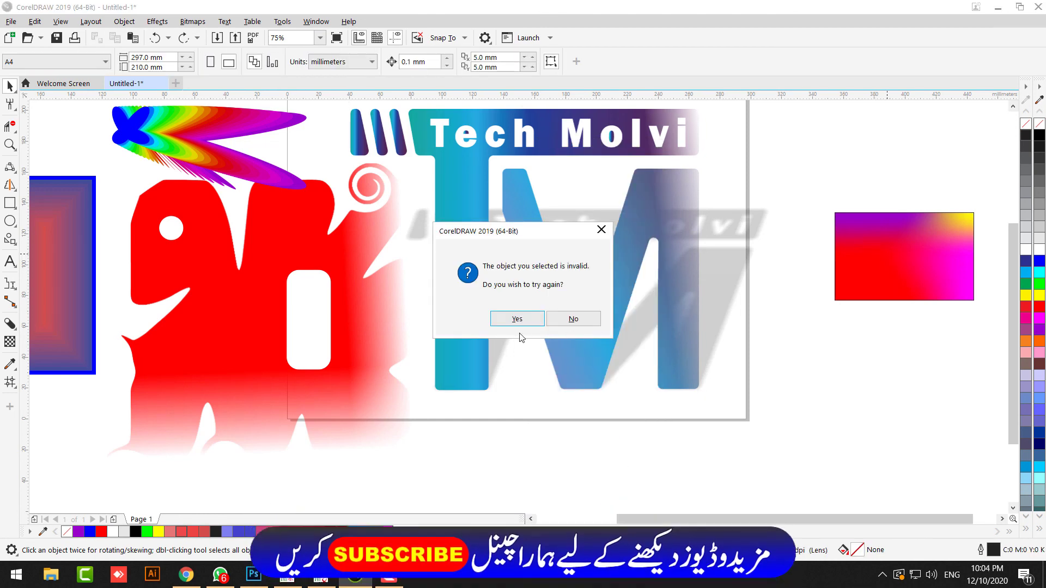
click(572, 319)
key(m)
drag(979, 146, 907, 249)
click(915, 242)
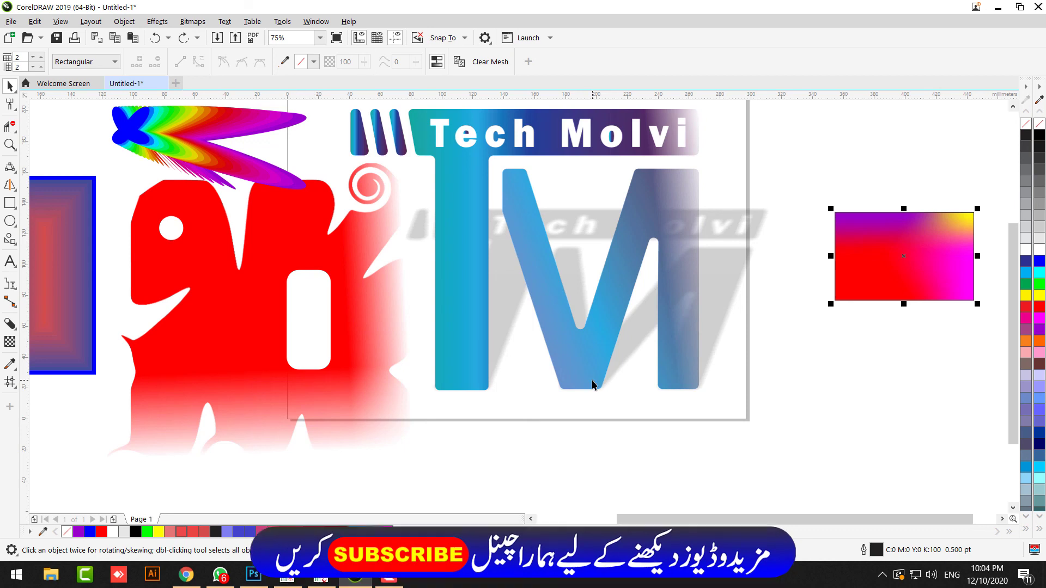
Undo the mesh and other fills, the rectangle beside the page, and the transparencies on the logo and red shape
key(ctrl+z)
key(ctrl+z)
key(ctrl+z)
key(ctrl+z)
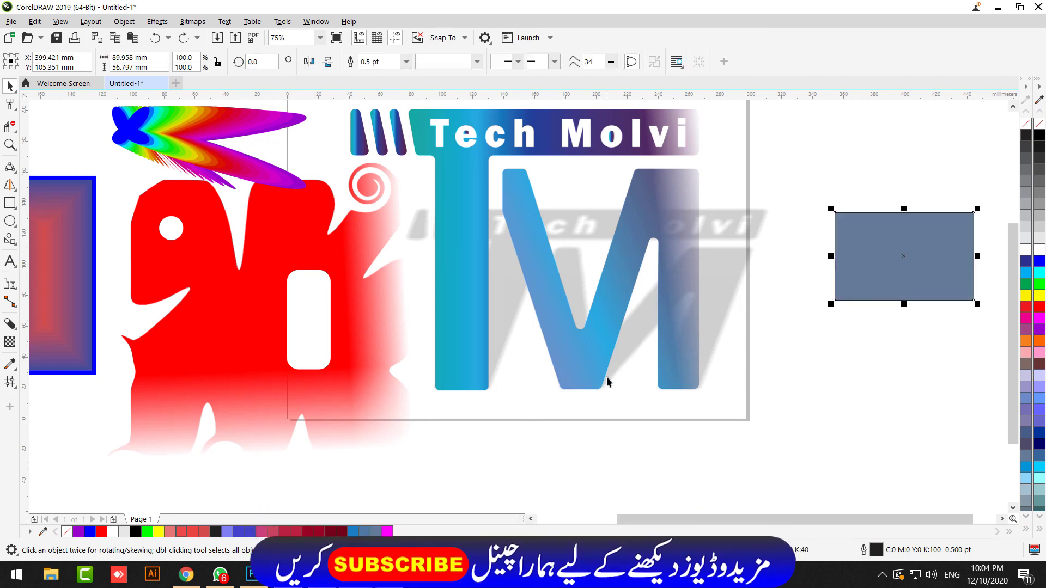
key(ctrl+z)
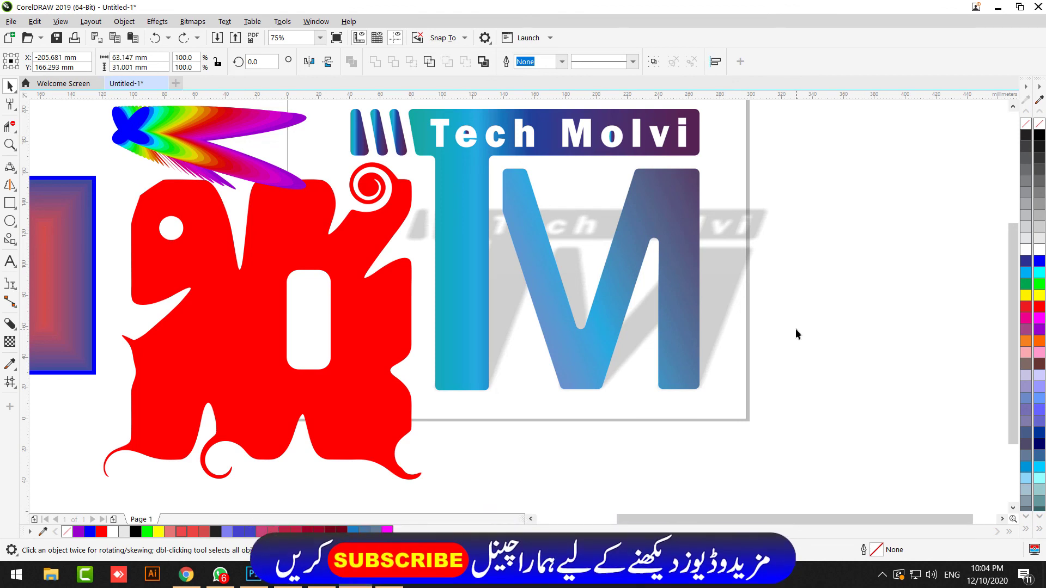
key(ctrl+z)
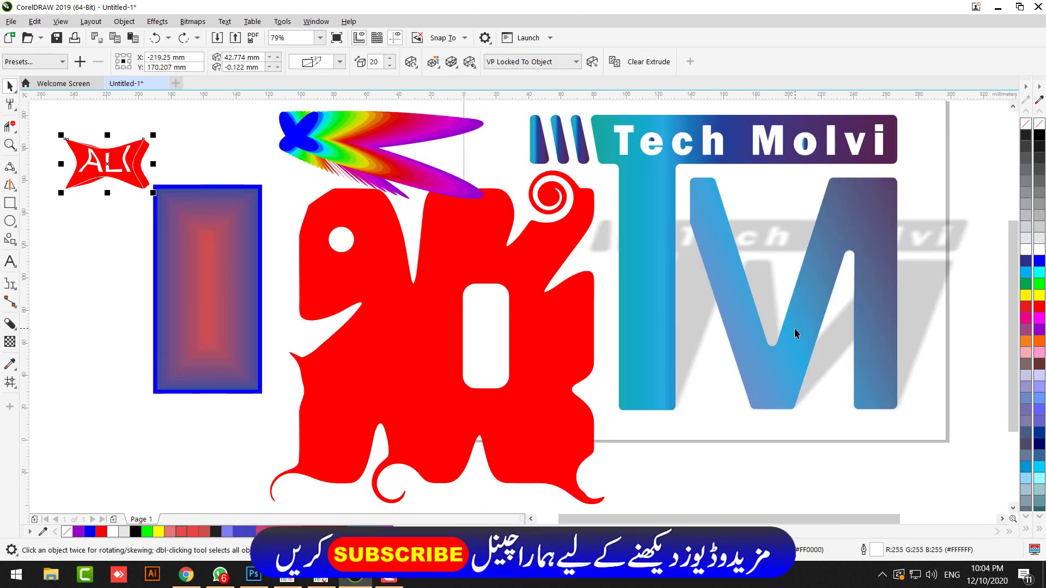
Undo the extruded ALI text and the rainbow blend above the red shape
key(ctrl+z)
key(ctrl+z)
key(ctrl+z)
key(ctrl+z)
key(ctrl+z)
key(ctrl+z)
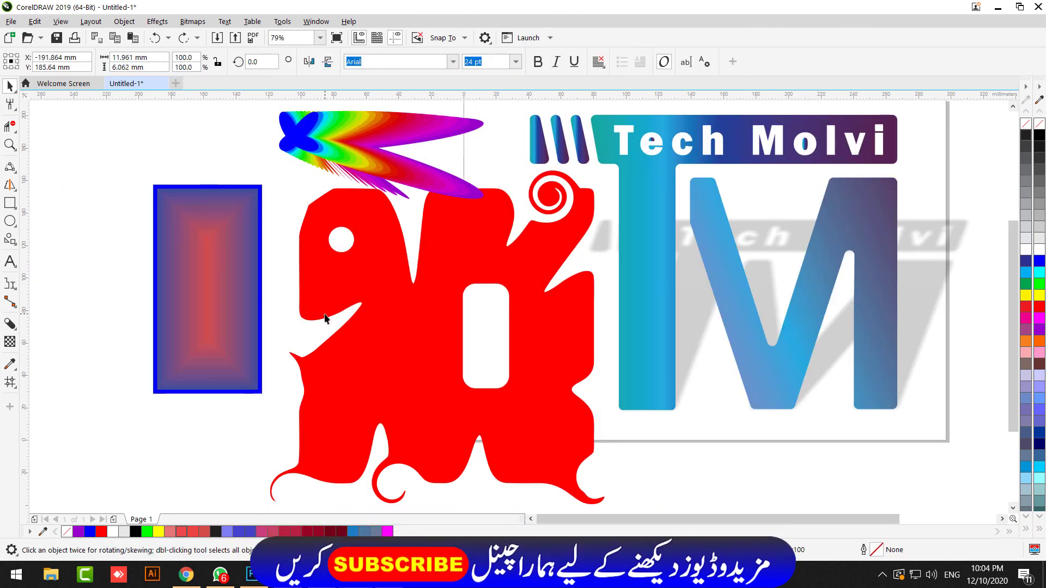
key(ctrl+z)
key(ctrl+z)
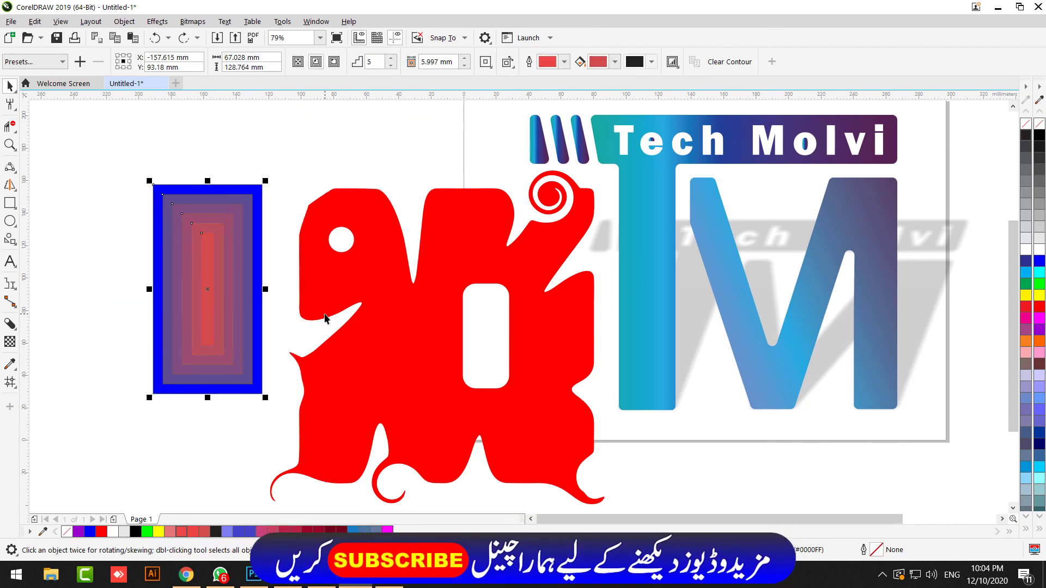
Undo the contoured blue rectangle and the logo's drop shadow
key(ctrl+z)
key(ctrl+z)
key(ctrl+z)
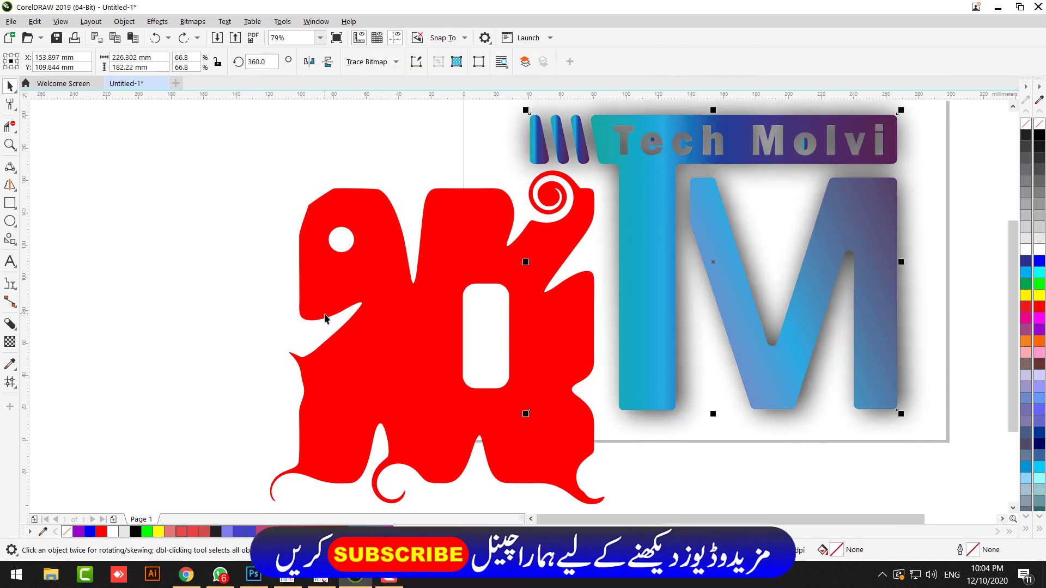
key(ctrl+z)
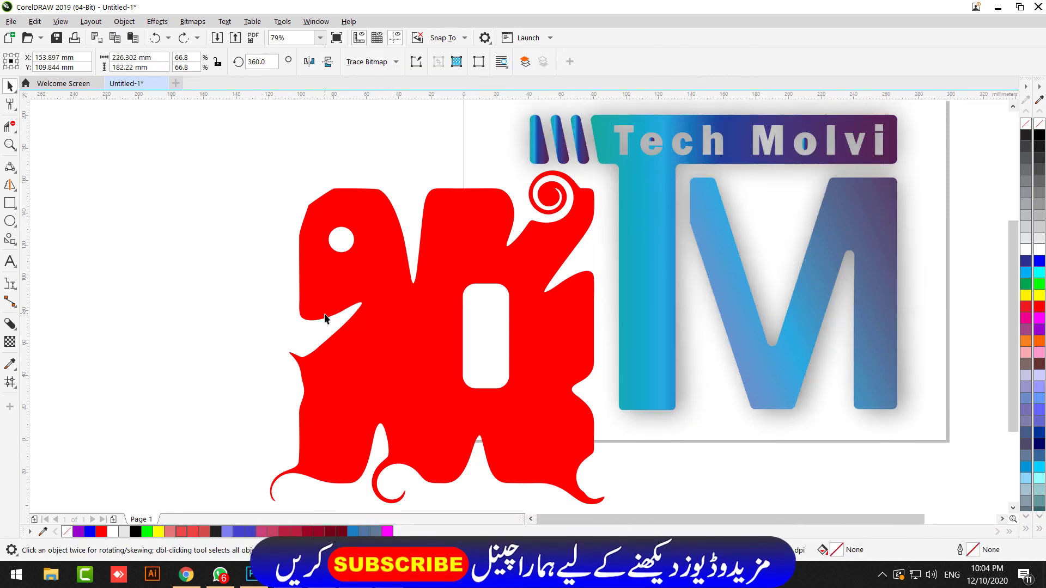
key(ctrl+z)
Move the red shape clear of the page on its left side and delete the green swirl right of the page
scroll(325, 318, down, 3)
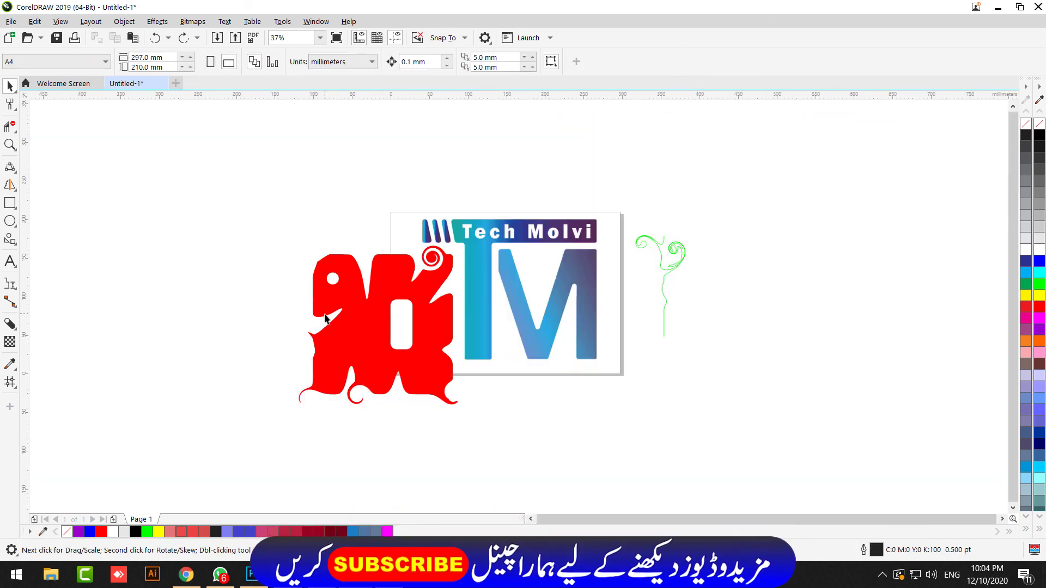
drag(450, 391, 375, 344)
drag(839, 178, 616, 391)
key(Delete)
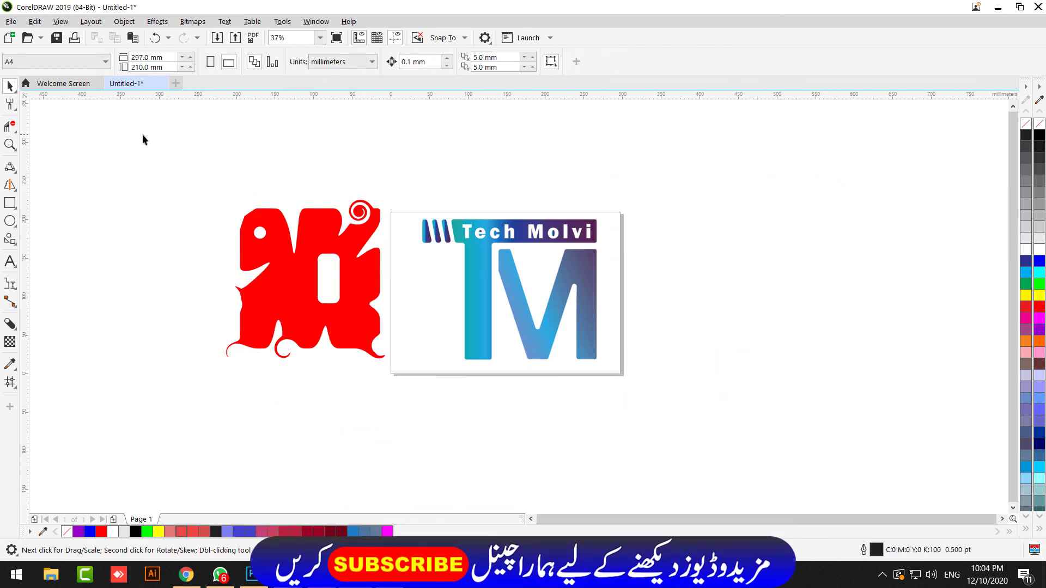
Delete the red shape and shift the logo left on the page to about X 133.4 mm
drag(466, 421, 460, 424)
key(Delete)
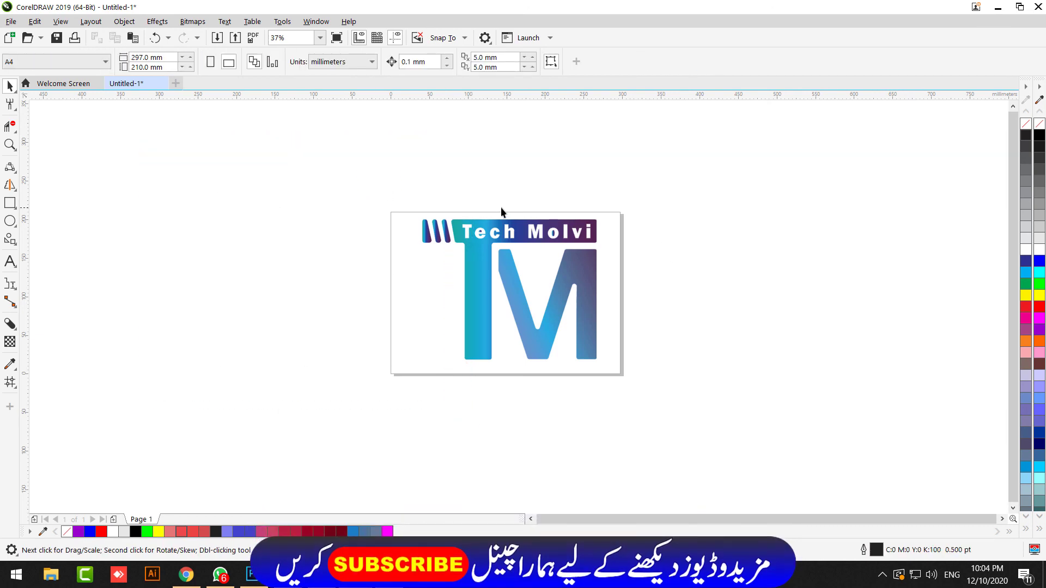
drag(499, 233, 481, 230)
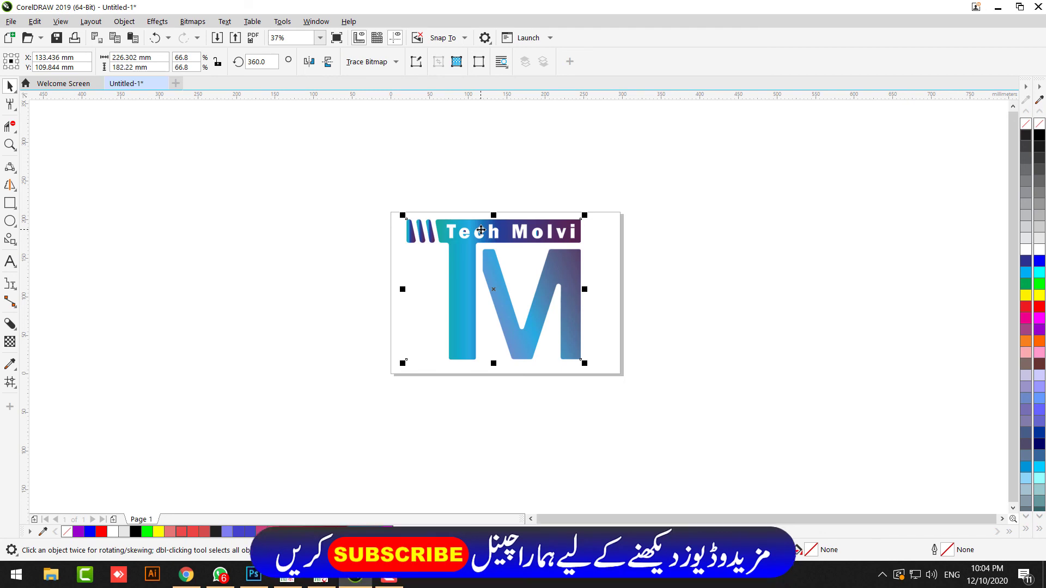